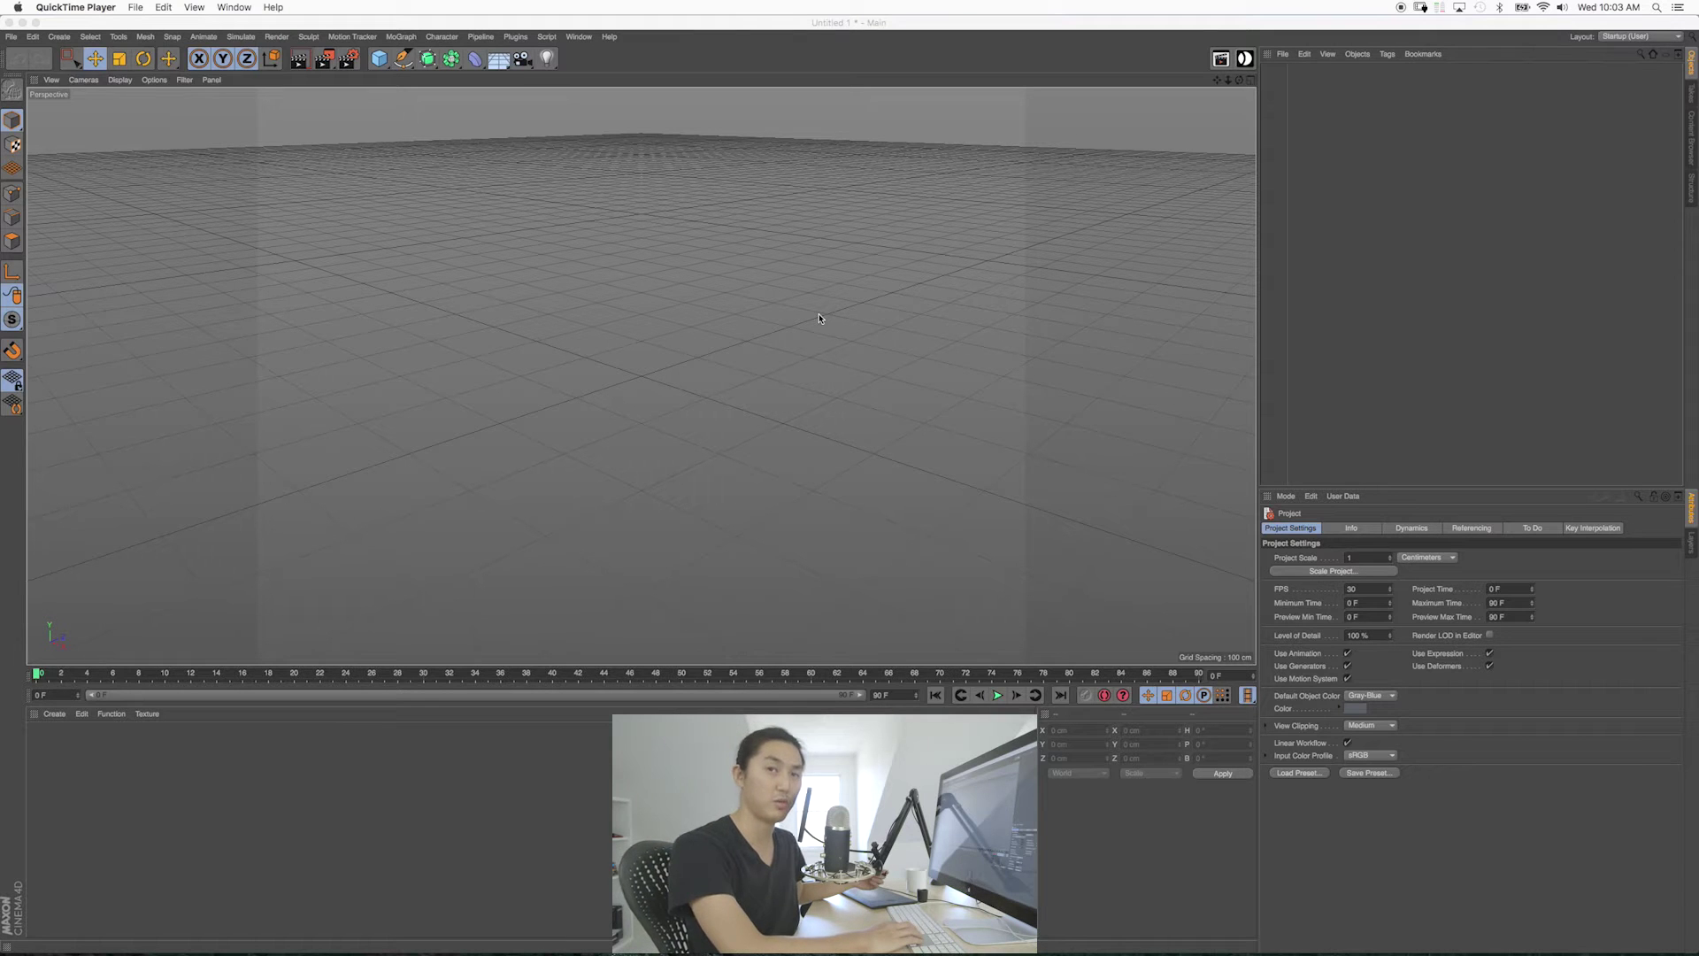
Open the Cine Designer plugin window and place it over the upper corner of the viewport.
click(1095, 227)
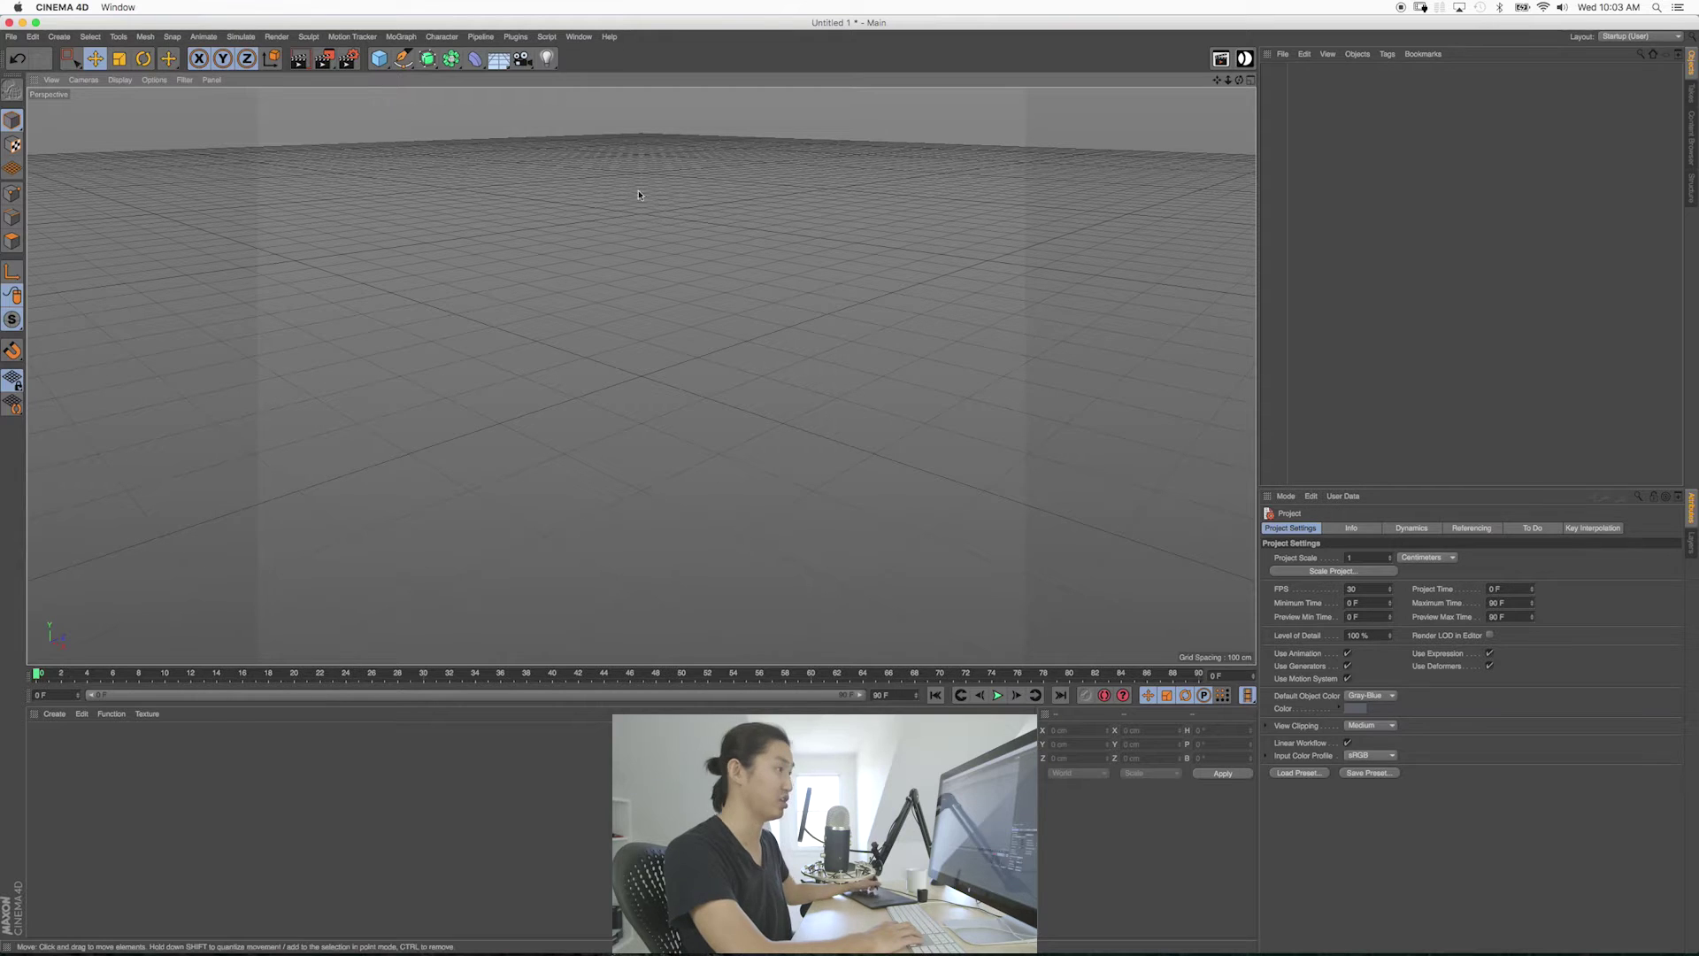
click(1244, 58)
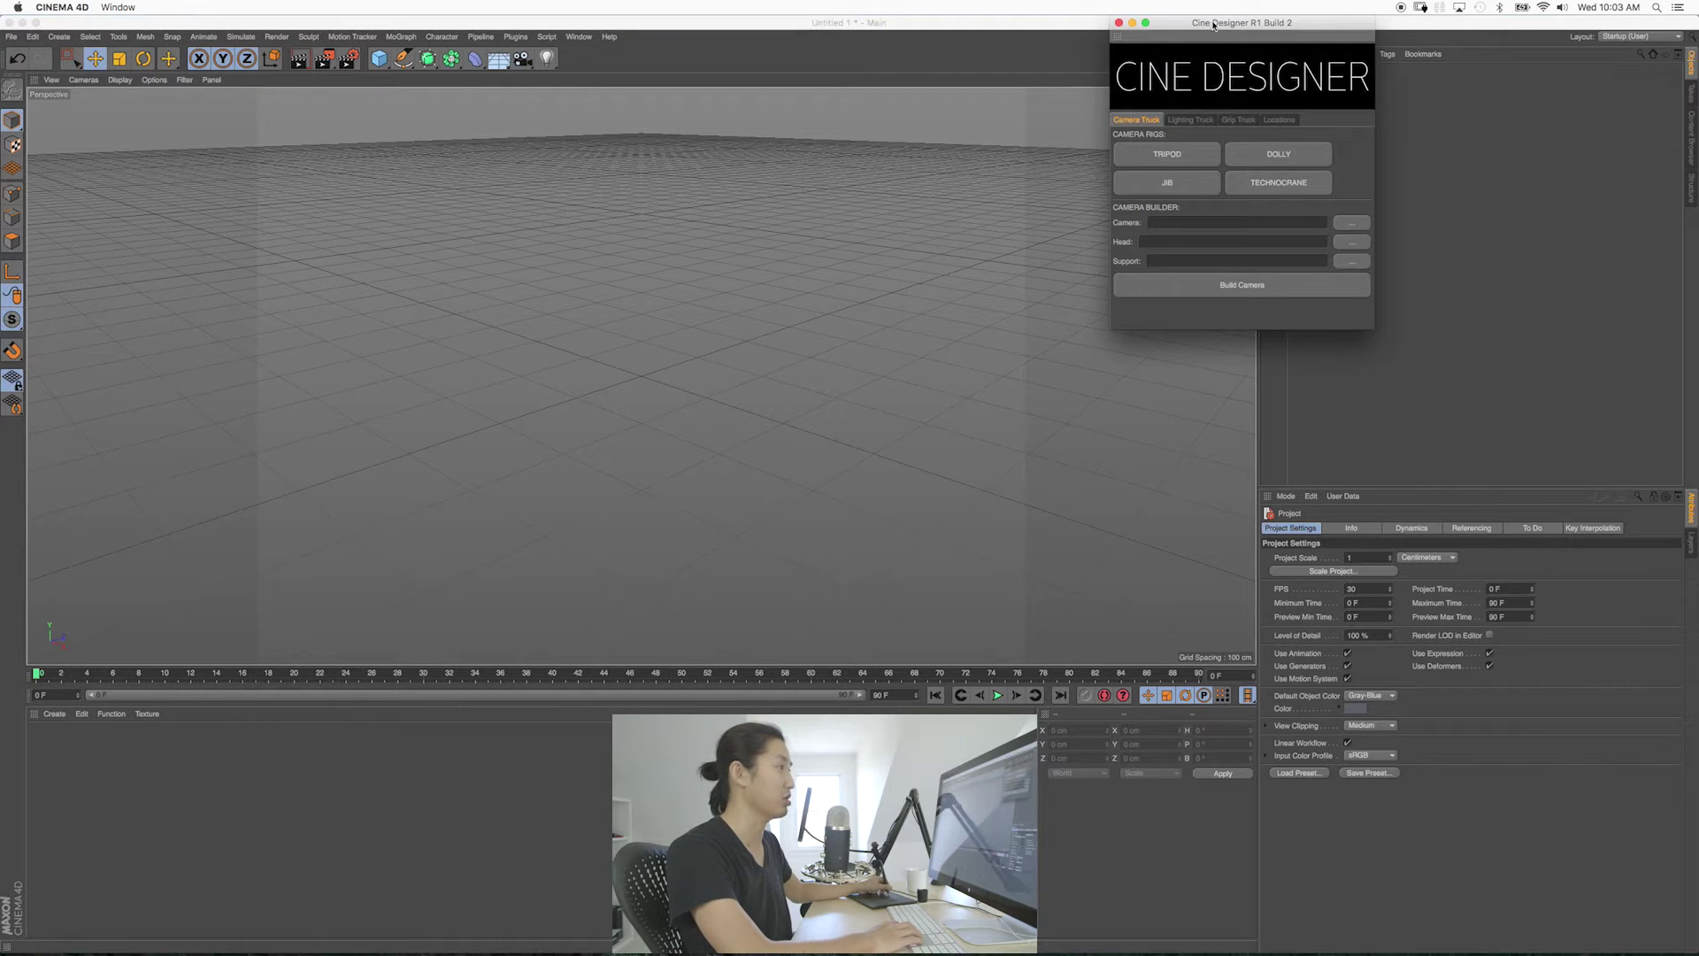
drag(1205, 34, 1071, 108)
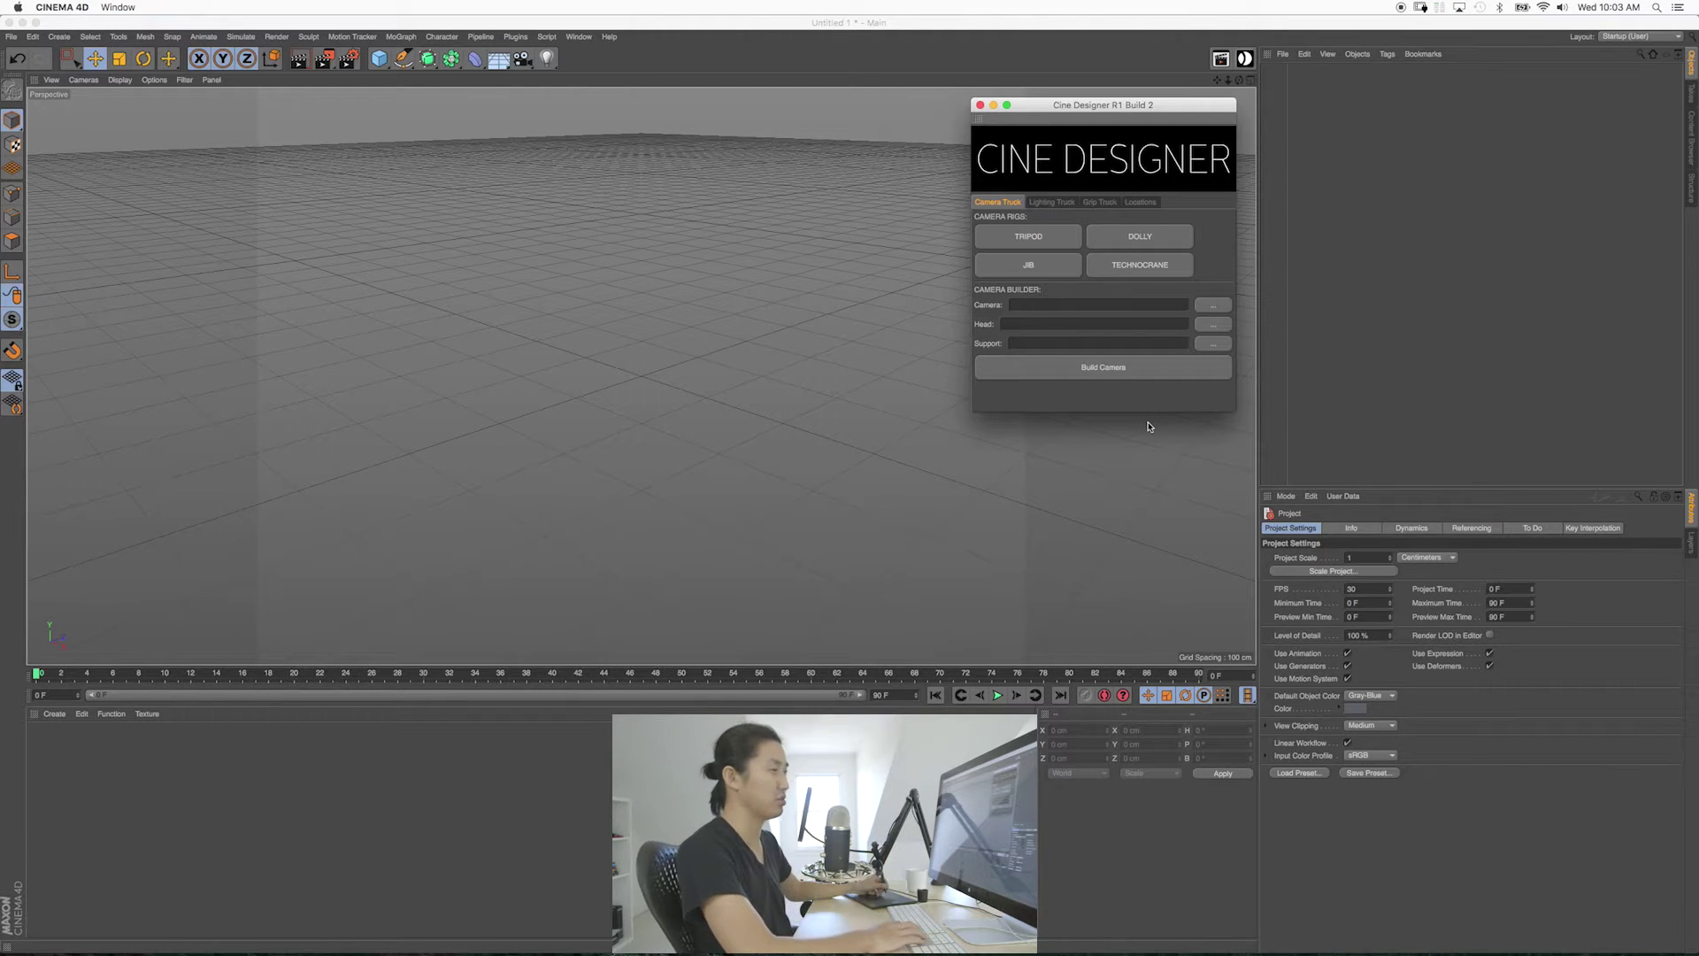
click(1478, 326)
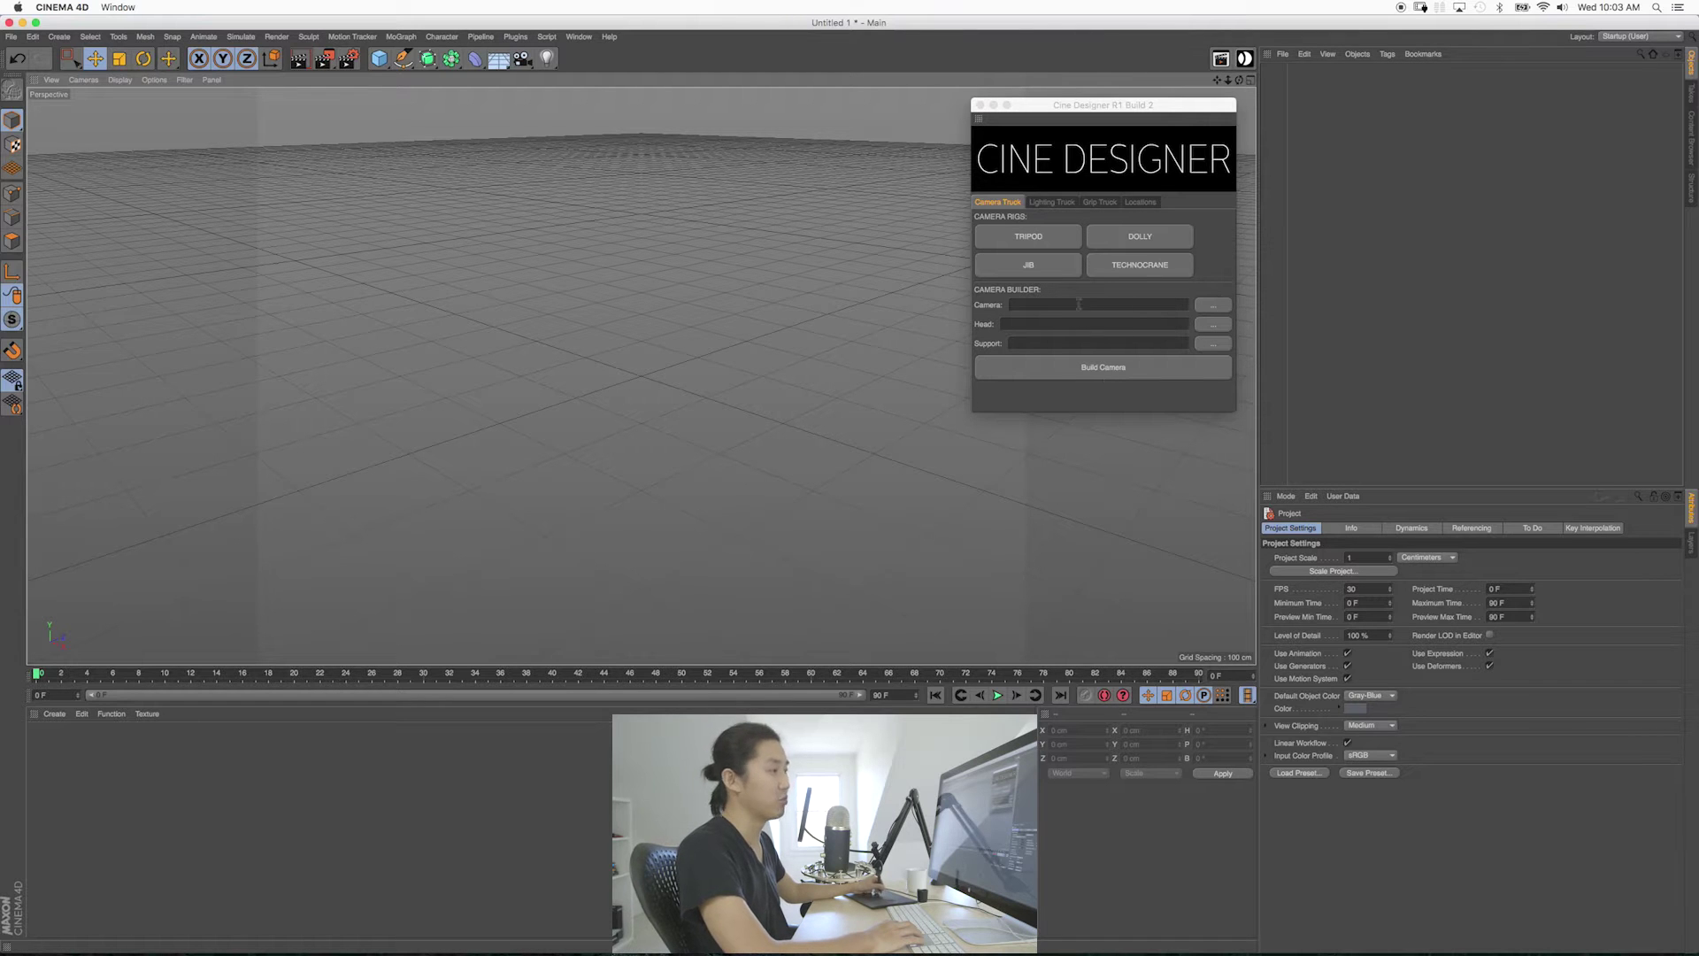
Add a tripod camera rig to the scene and frame it in the viewport.
click(1052, 241)
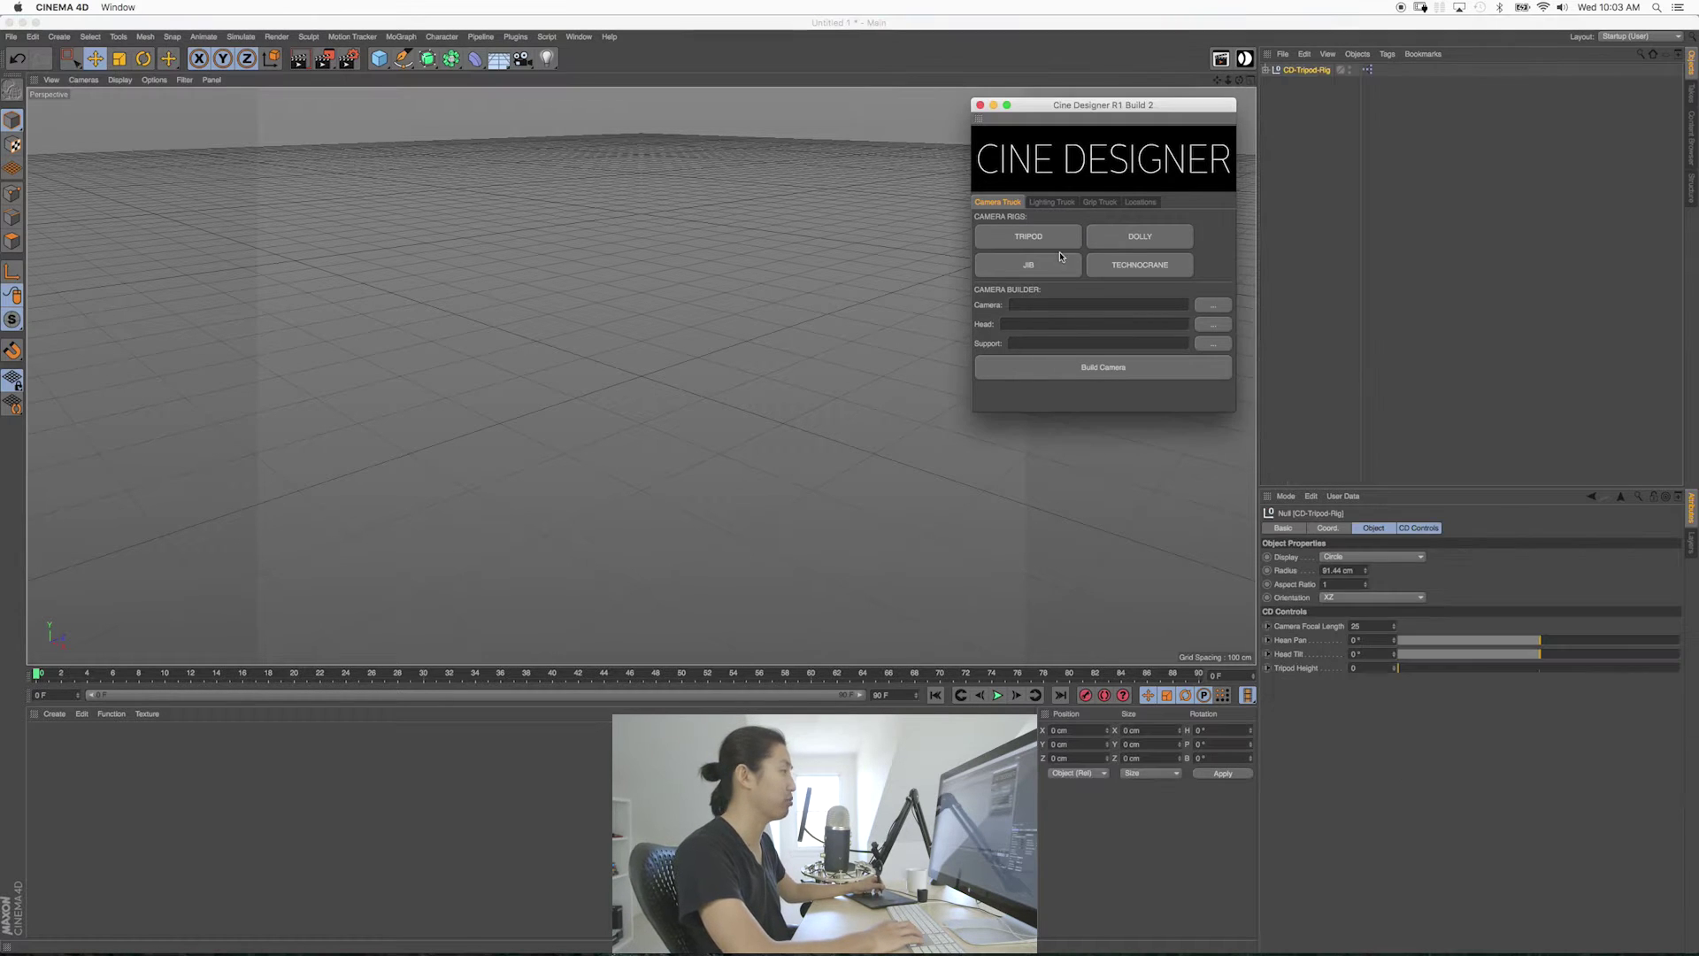
alt+drag(780, 415, 772, 363)
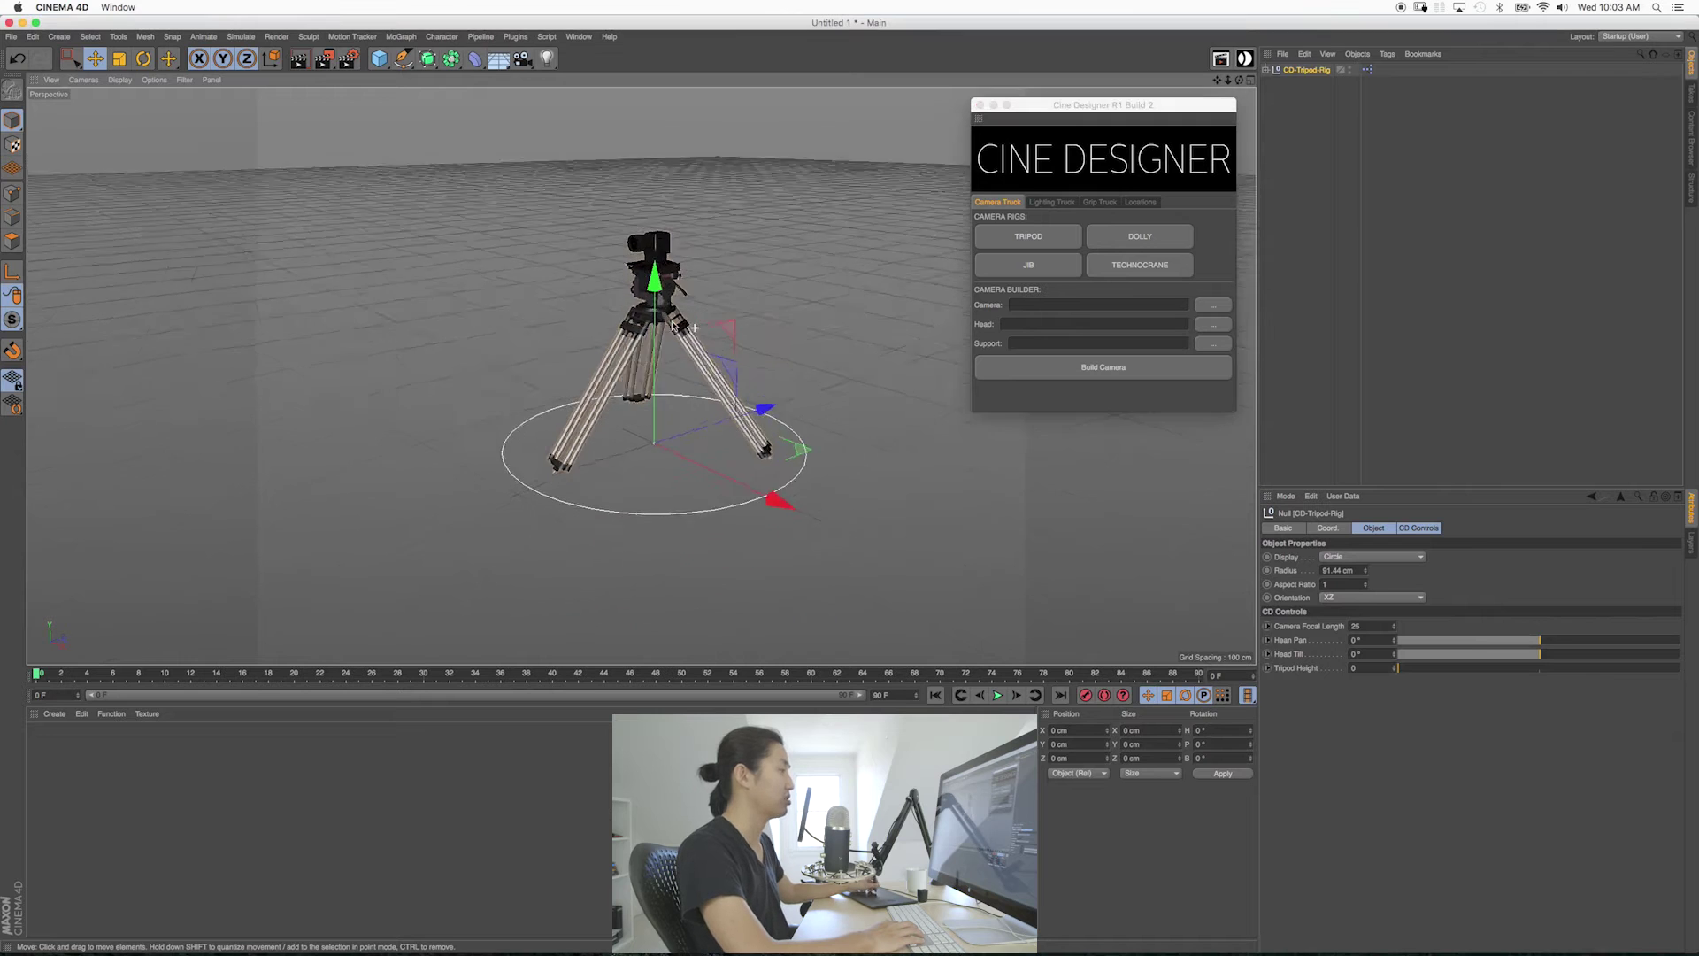
alt+right_drag(772, 363, 761, 345)
alt+middle_drag(761, 345, 739, 321)
mouse_move(739, 320)
alt+mouse_down()
mouse_move(716, 317)
mouse_move(741, 324)
alt+mouse_up()
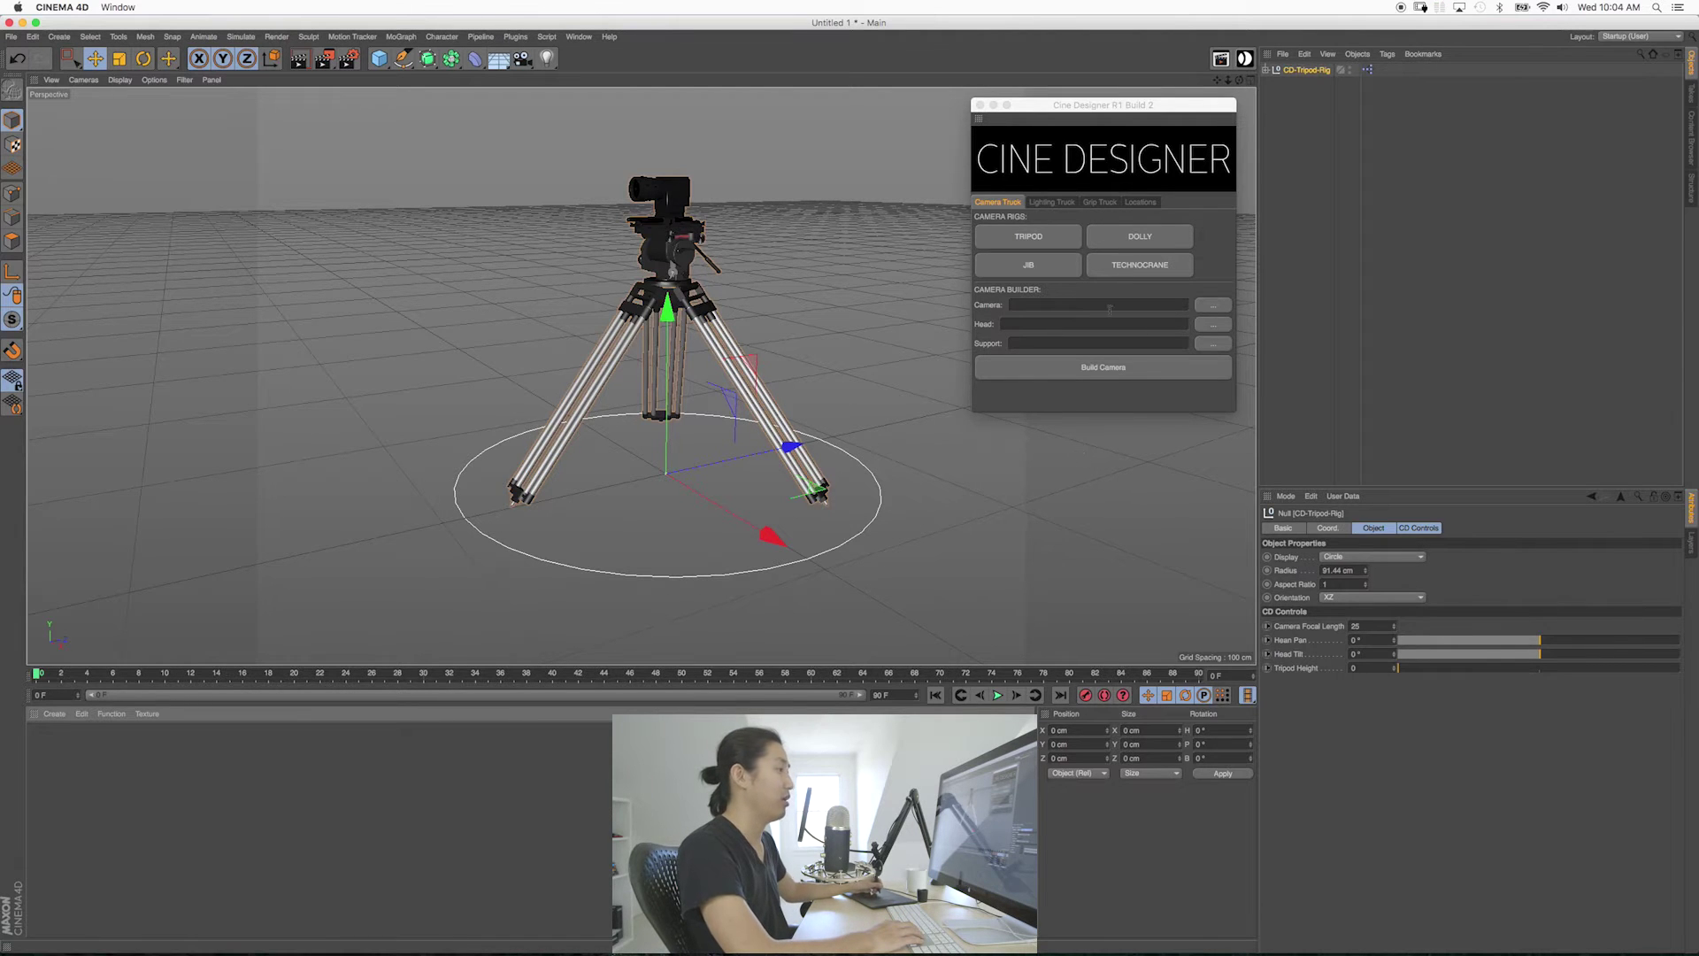
Examine the tripod rig from several angles and distances, then view only its CD Controls.
drag(1168, 112, 1176, 114)
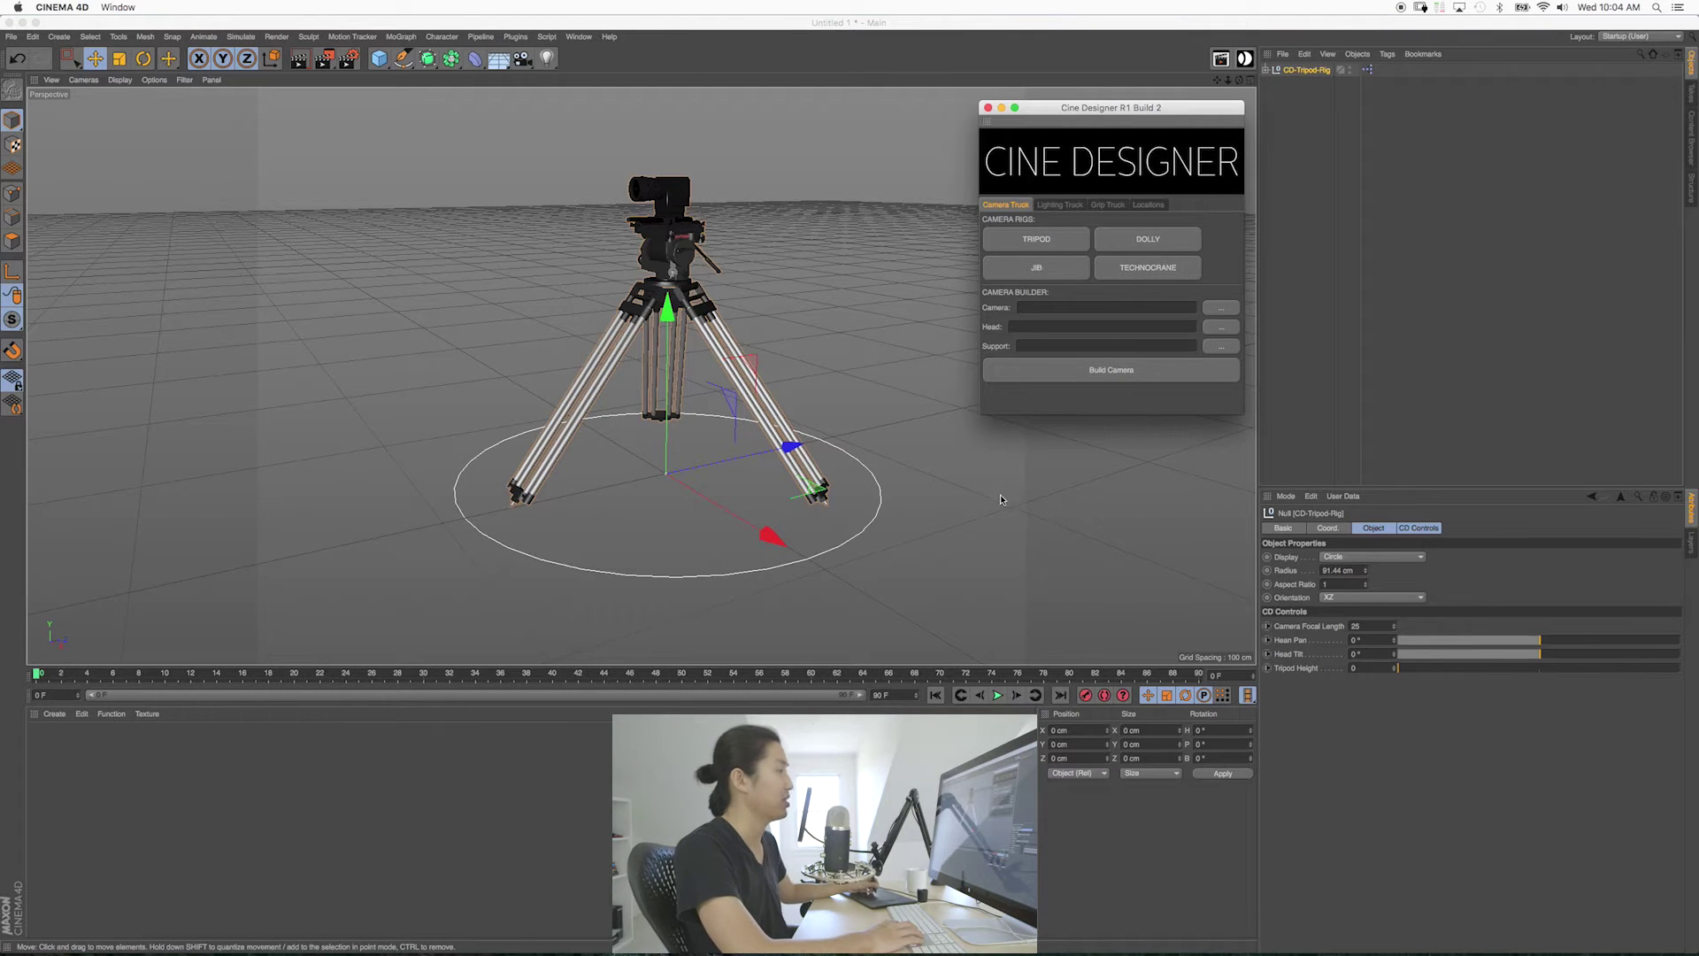
scroll(712, 452, up, 5)
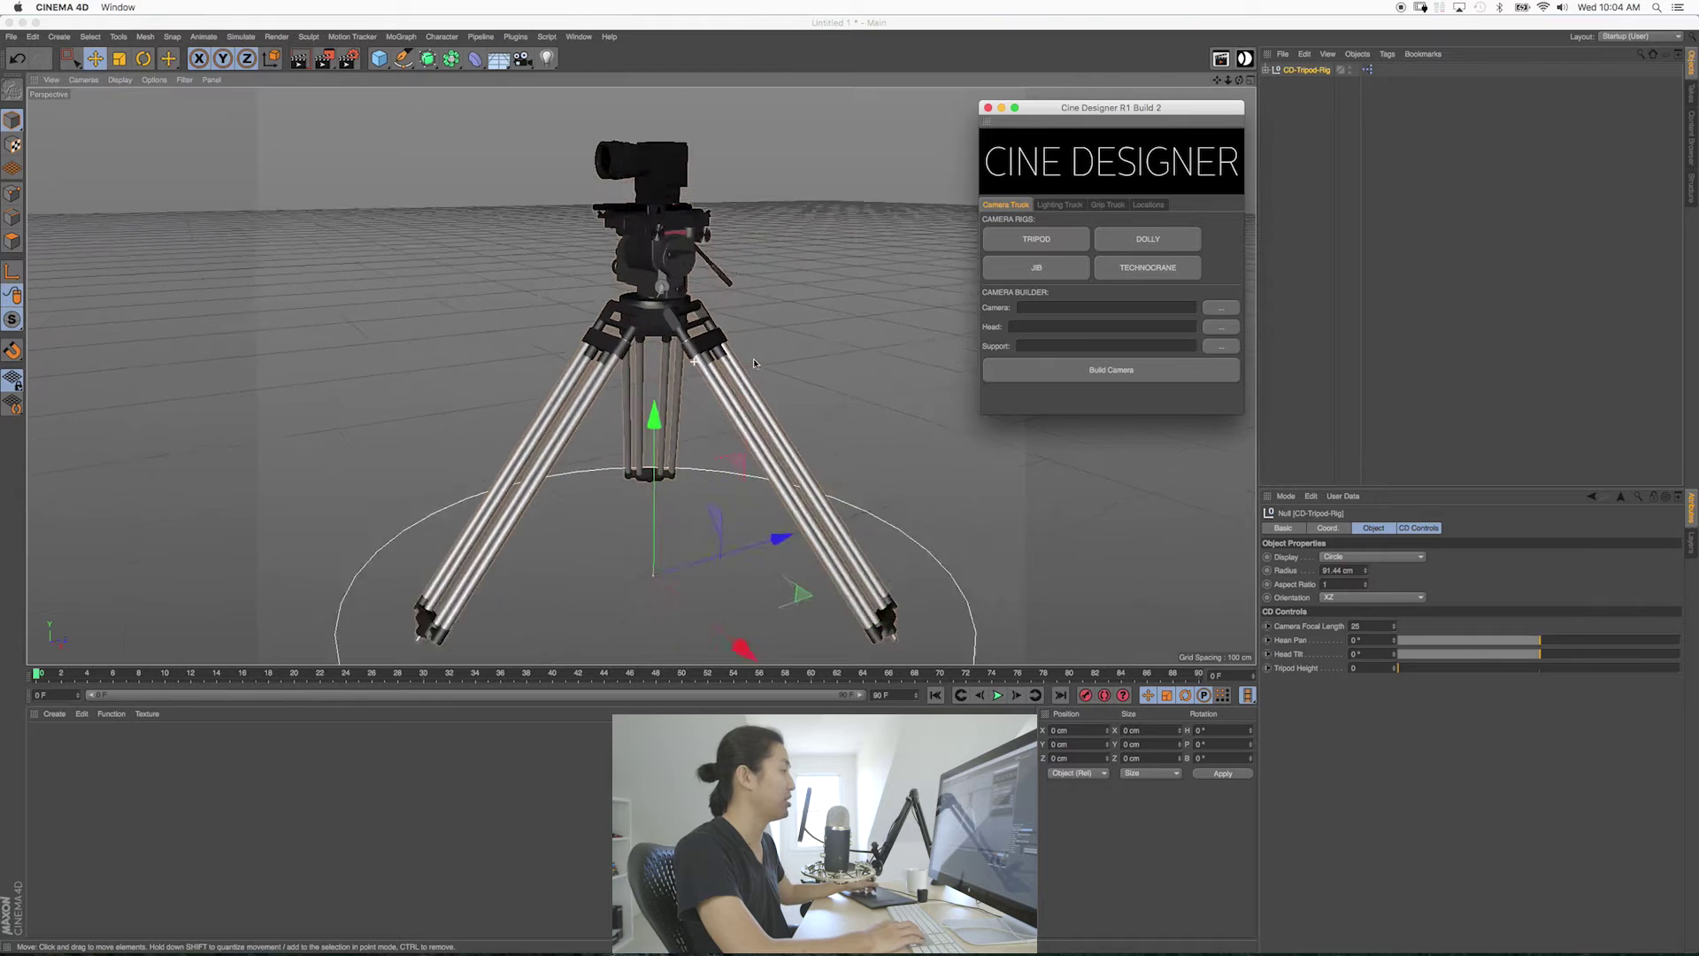
alt+drag(803, 436, 673, 416)
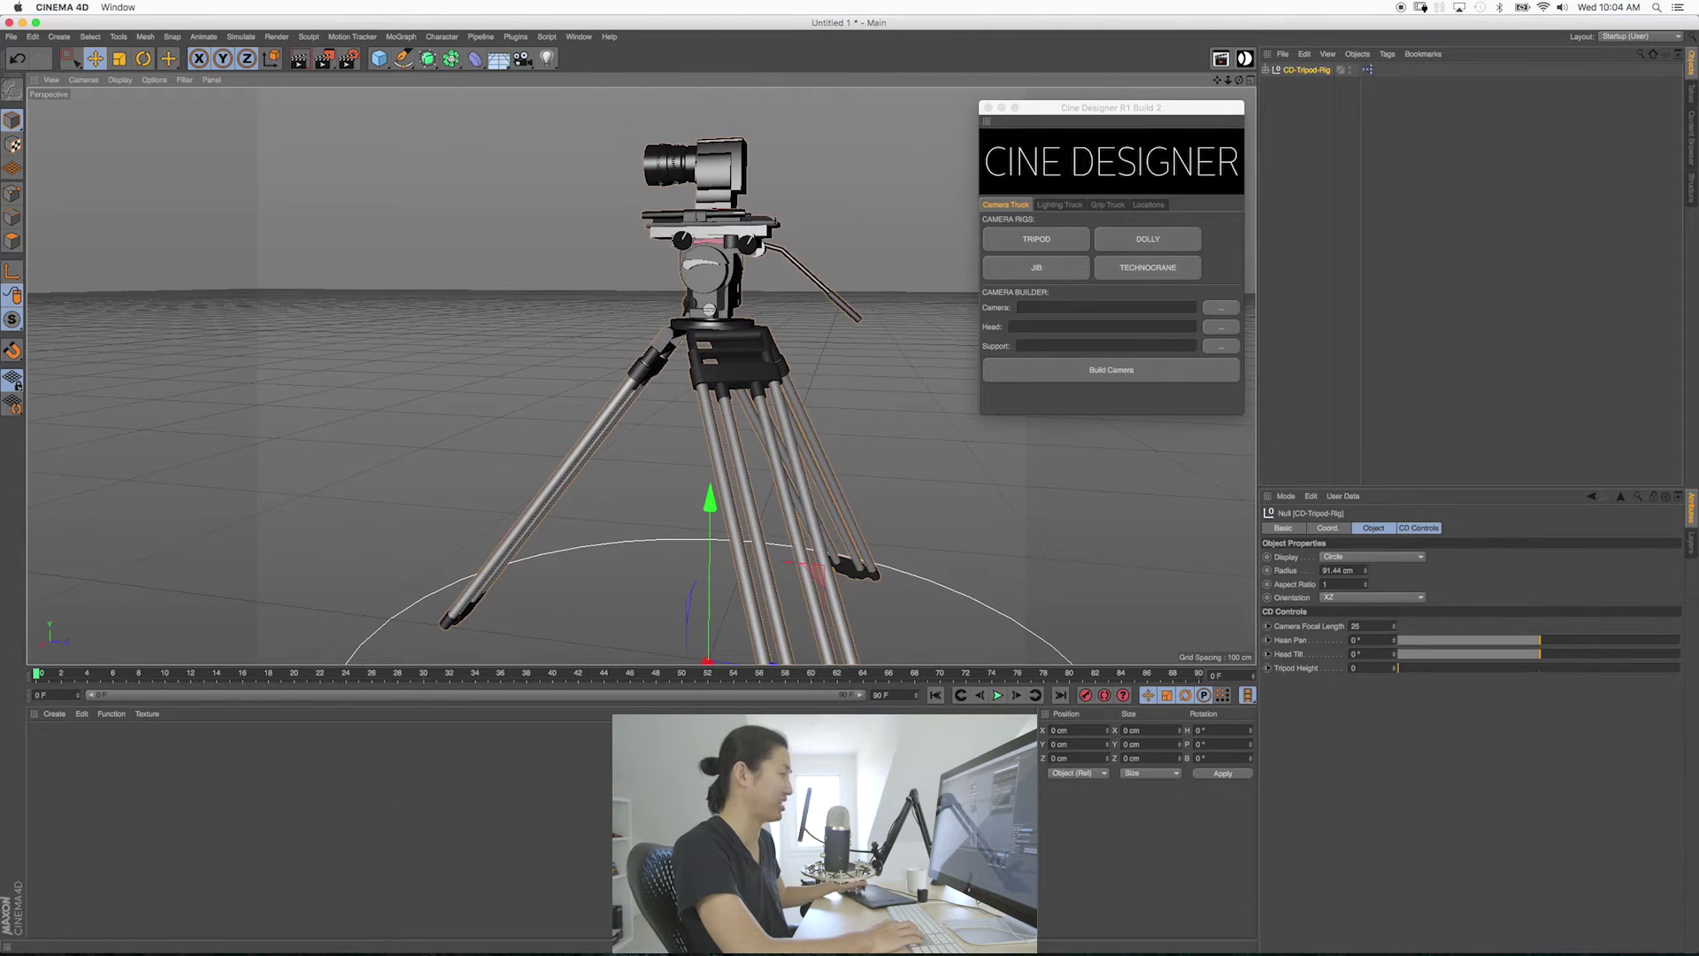
alt+drag(801, 394, 658, 325)
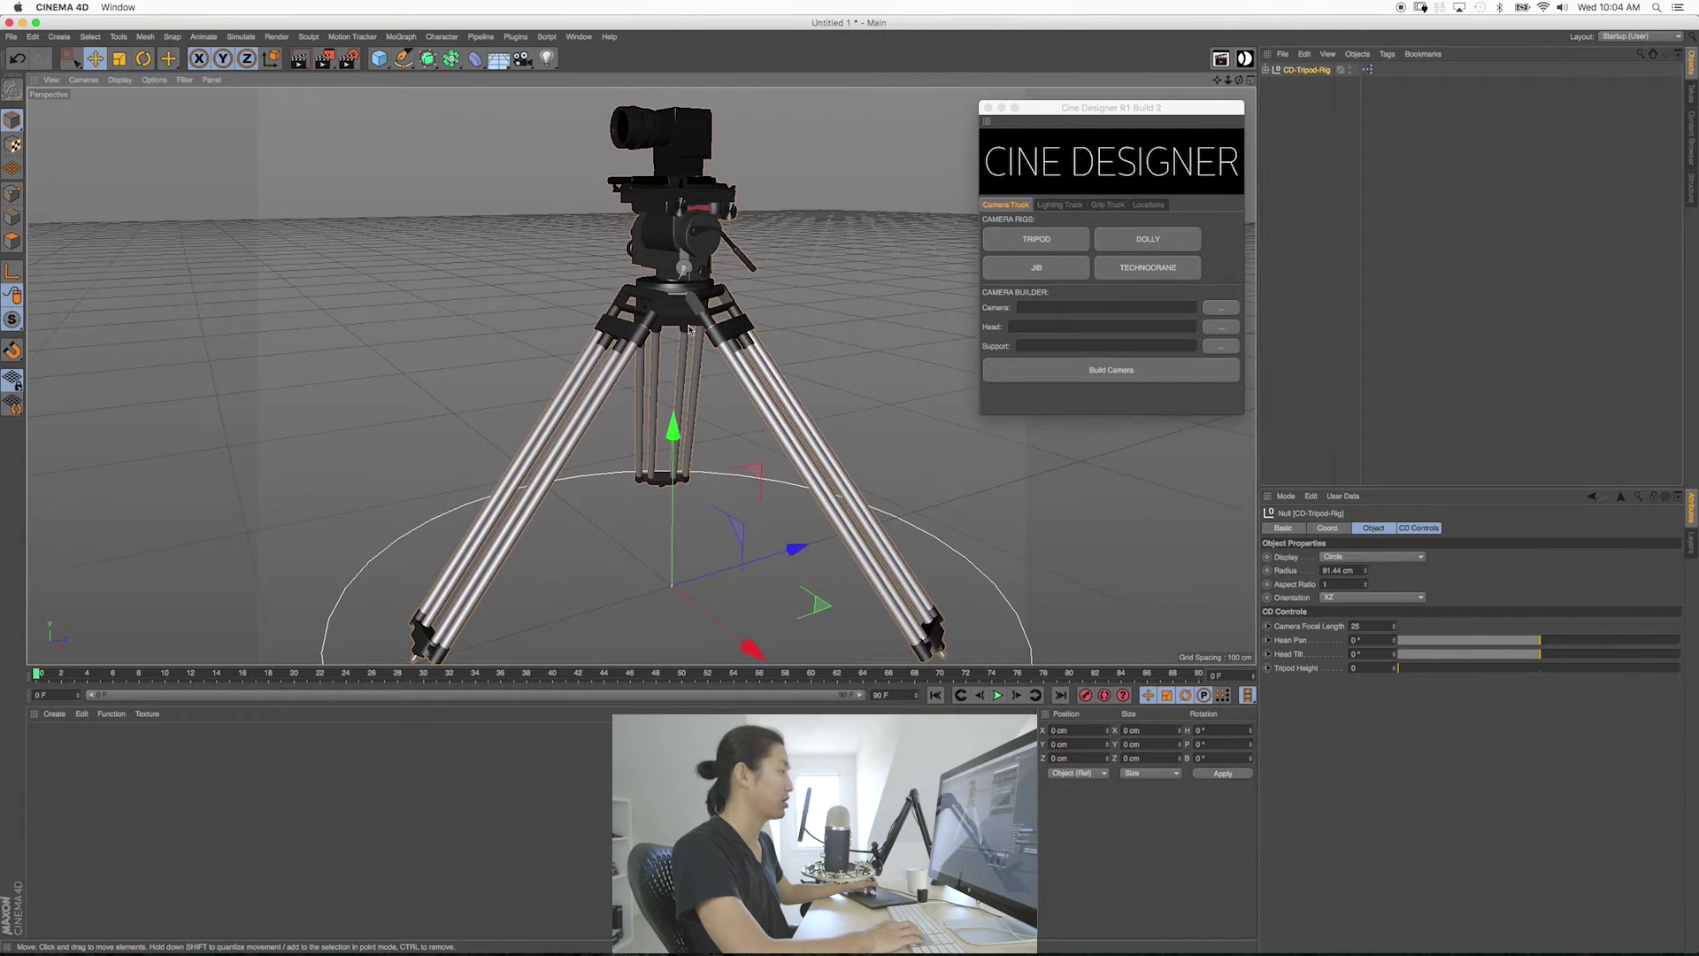
scroll(690, 324, down, 4)
scroll(692, 320, up, 2)
scroll(696, 326, down, 2)
alt+middle_drag(682, 330, 669, 321)
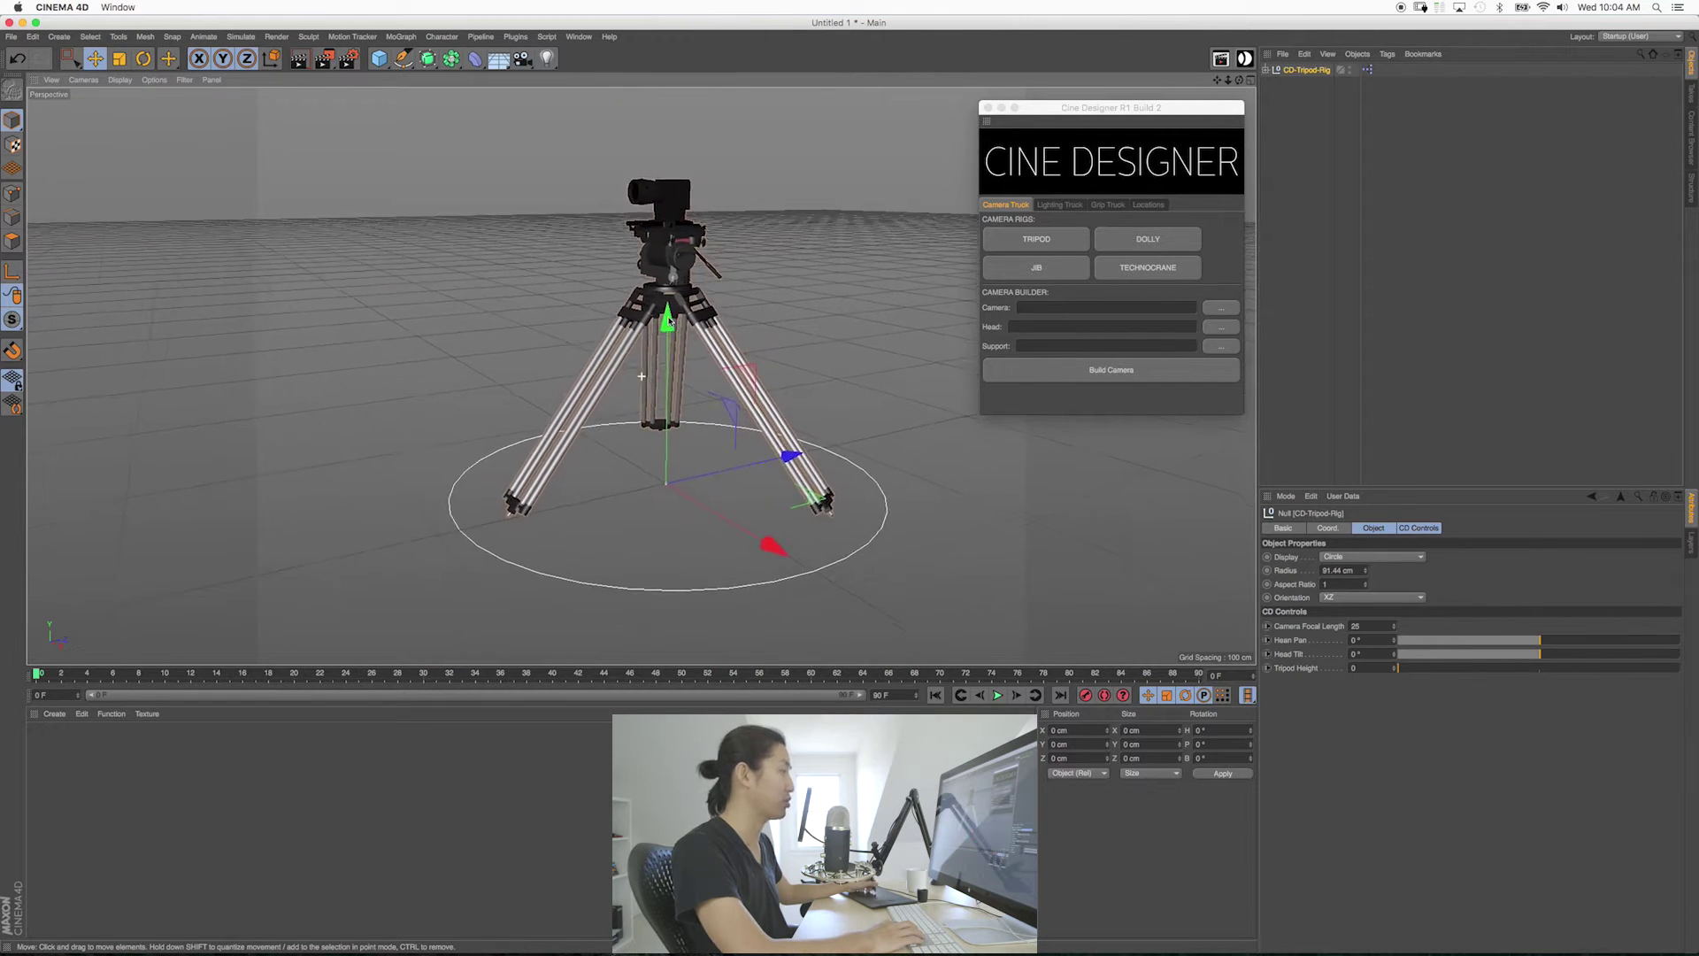
scroll(672, 318, up, 3)
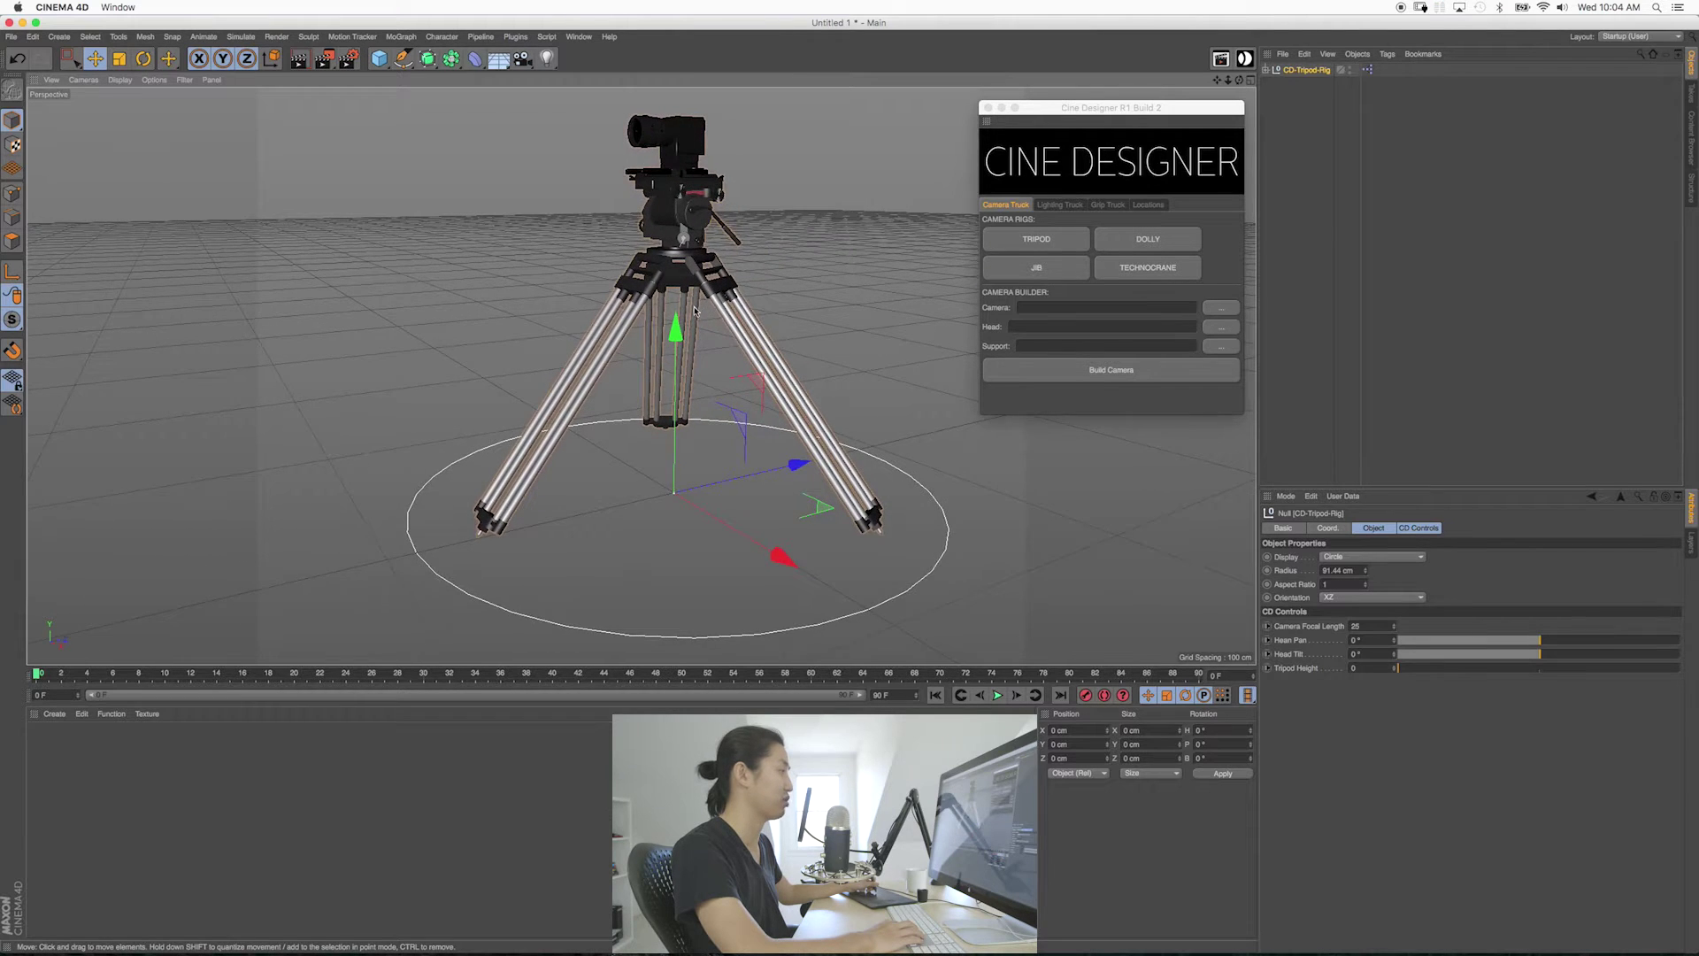
scroll(695, 310, down, 1)
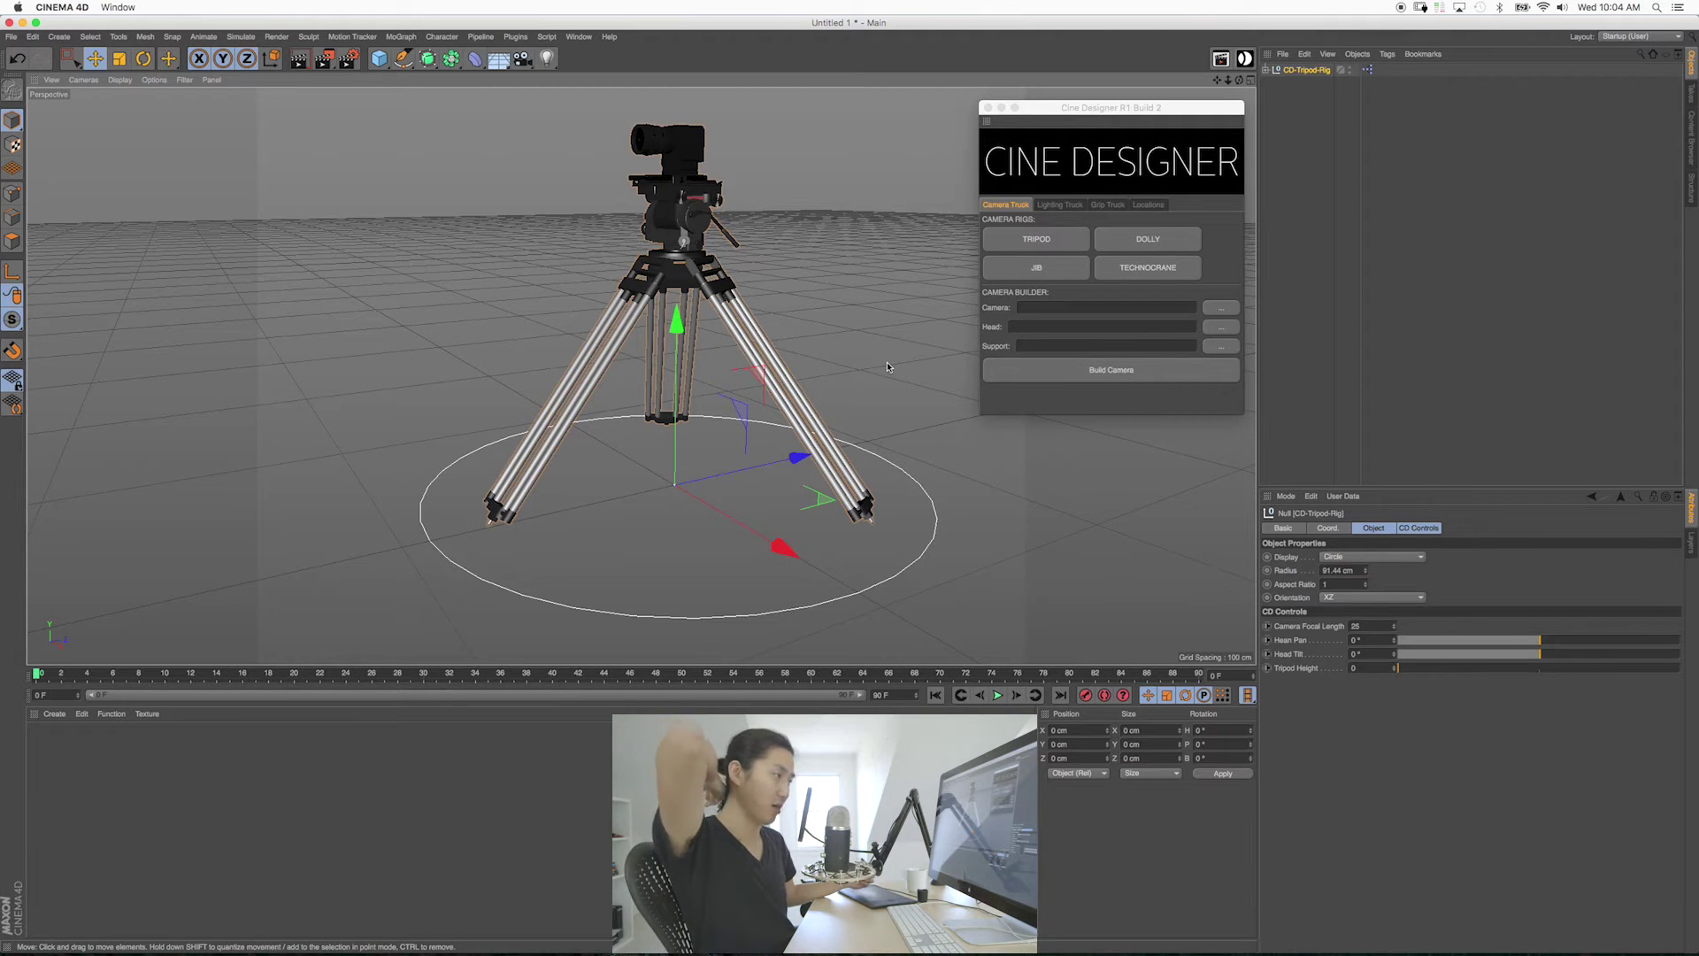
click(1133, 115)
drag(1140, 111, 1123, 109)
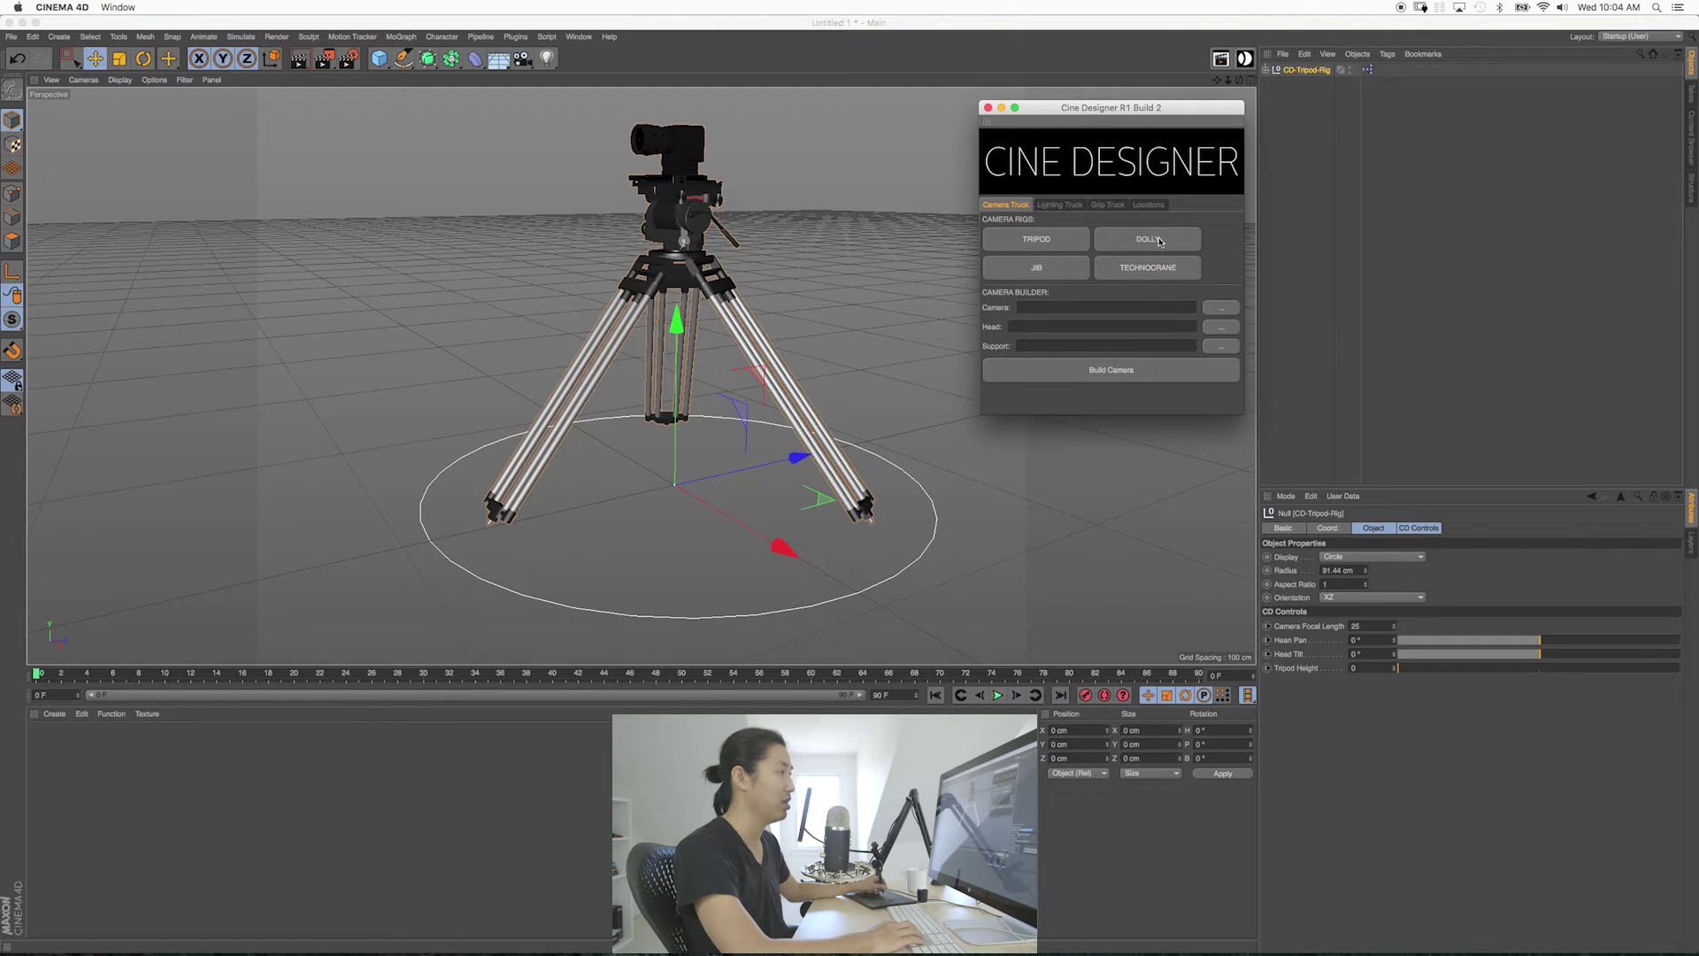
alt+middle_drag(696, 244, 702, 342)
alt+drag(671, 365, 687, 270)
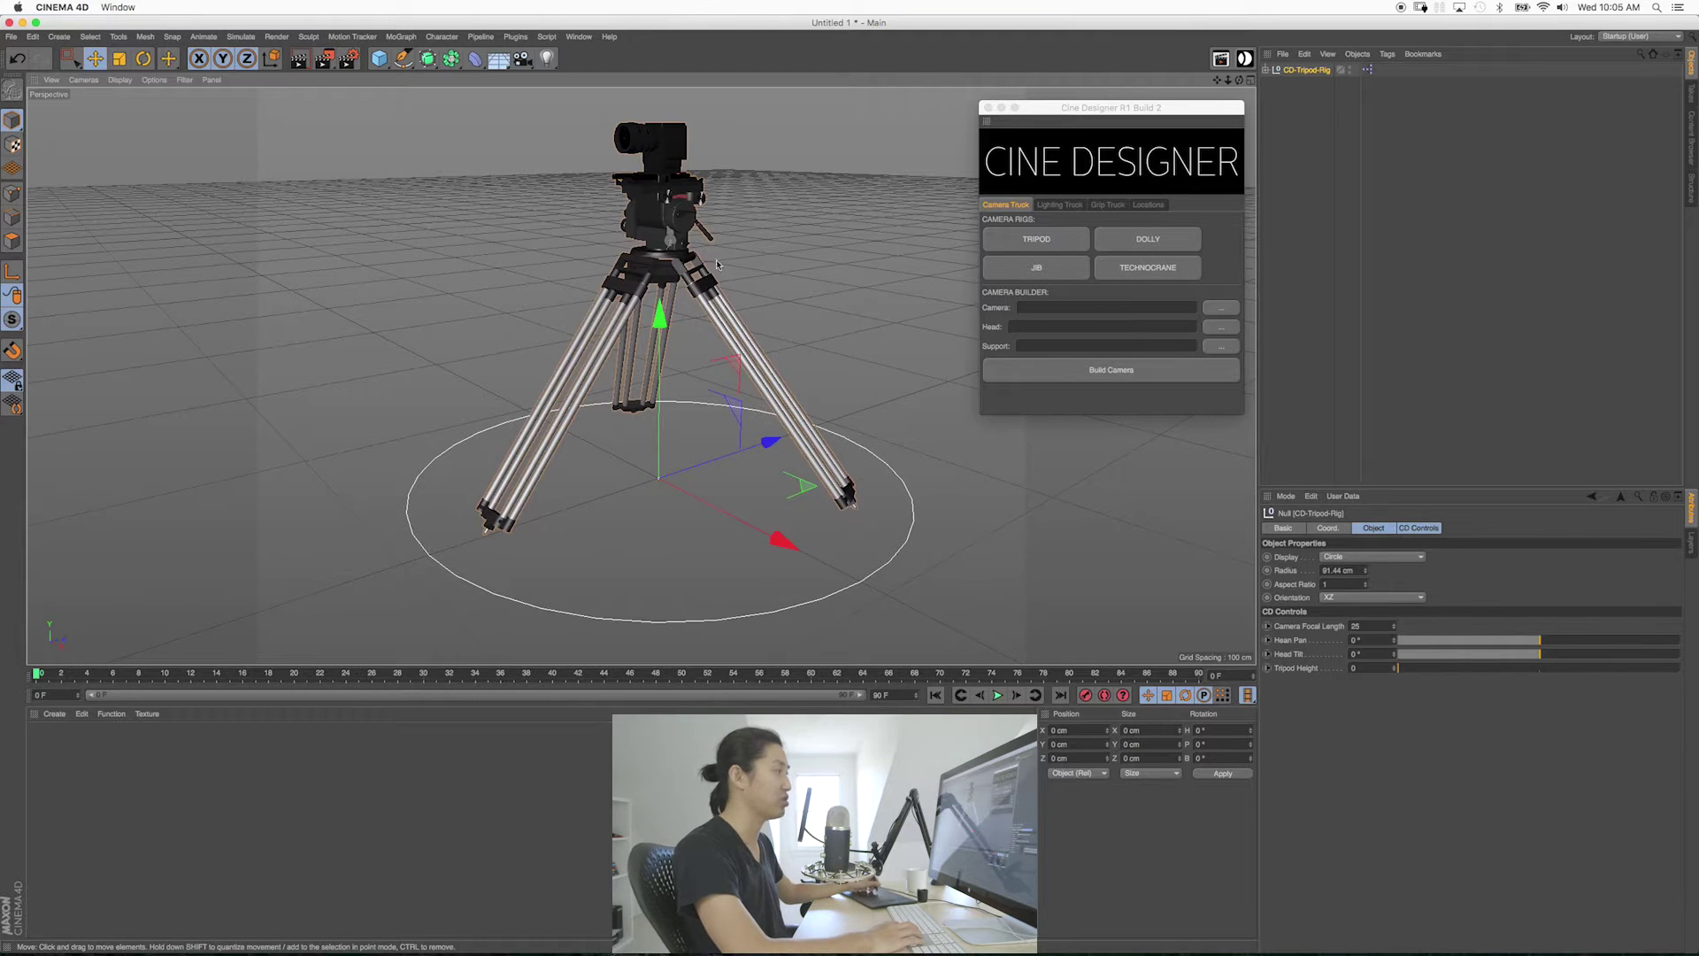
alt+middle_drag(657, 251, 656, 258)
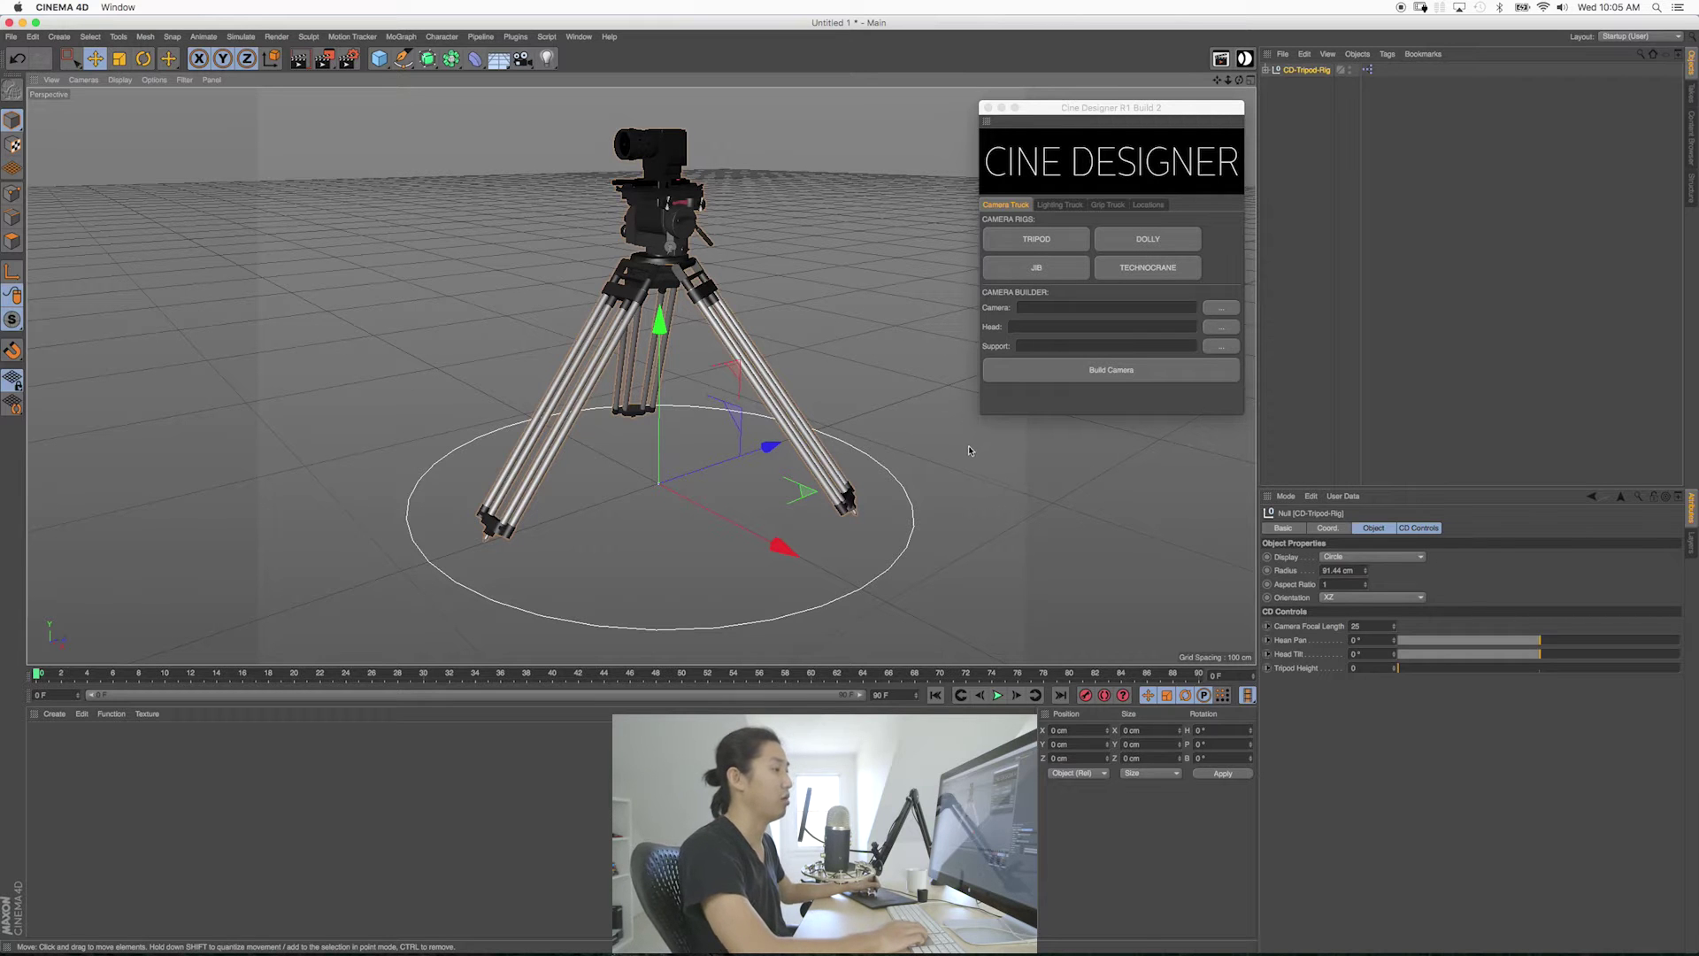
click(1404, 529)
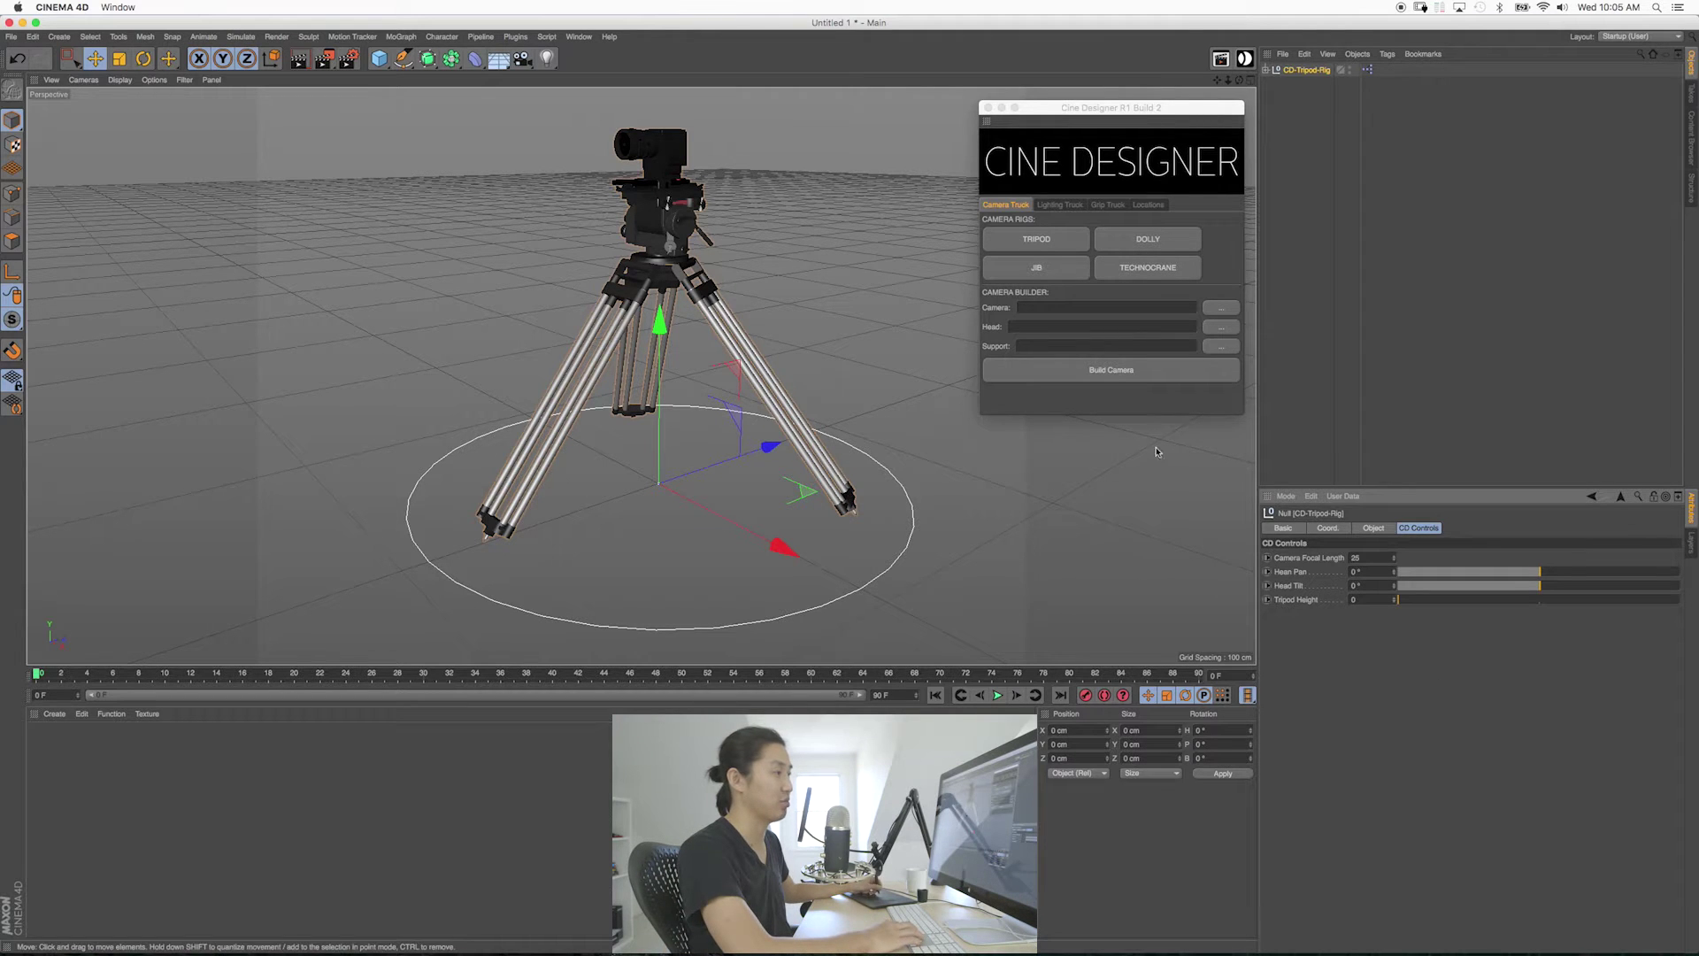
drag(1145, 108, 1145, 108)
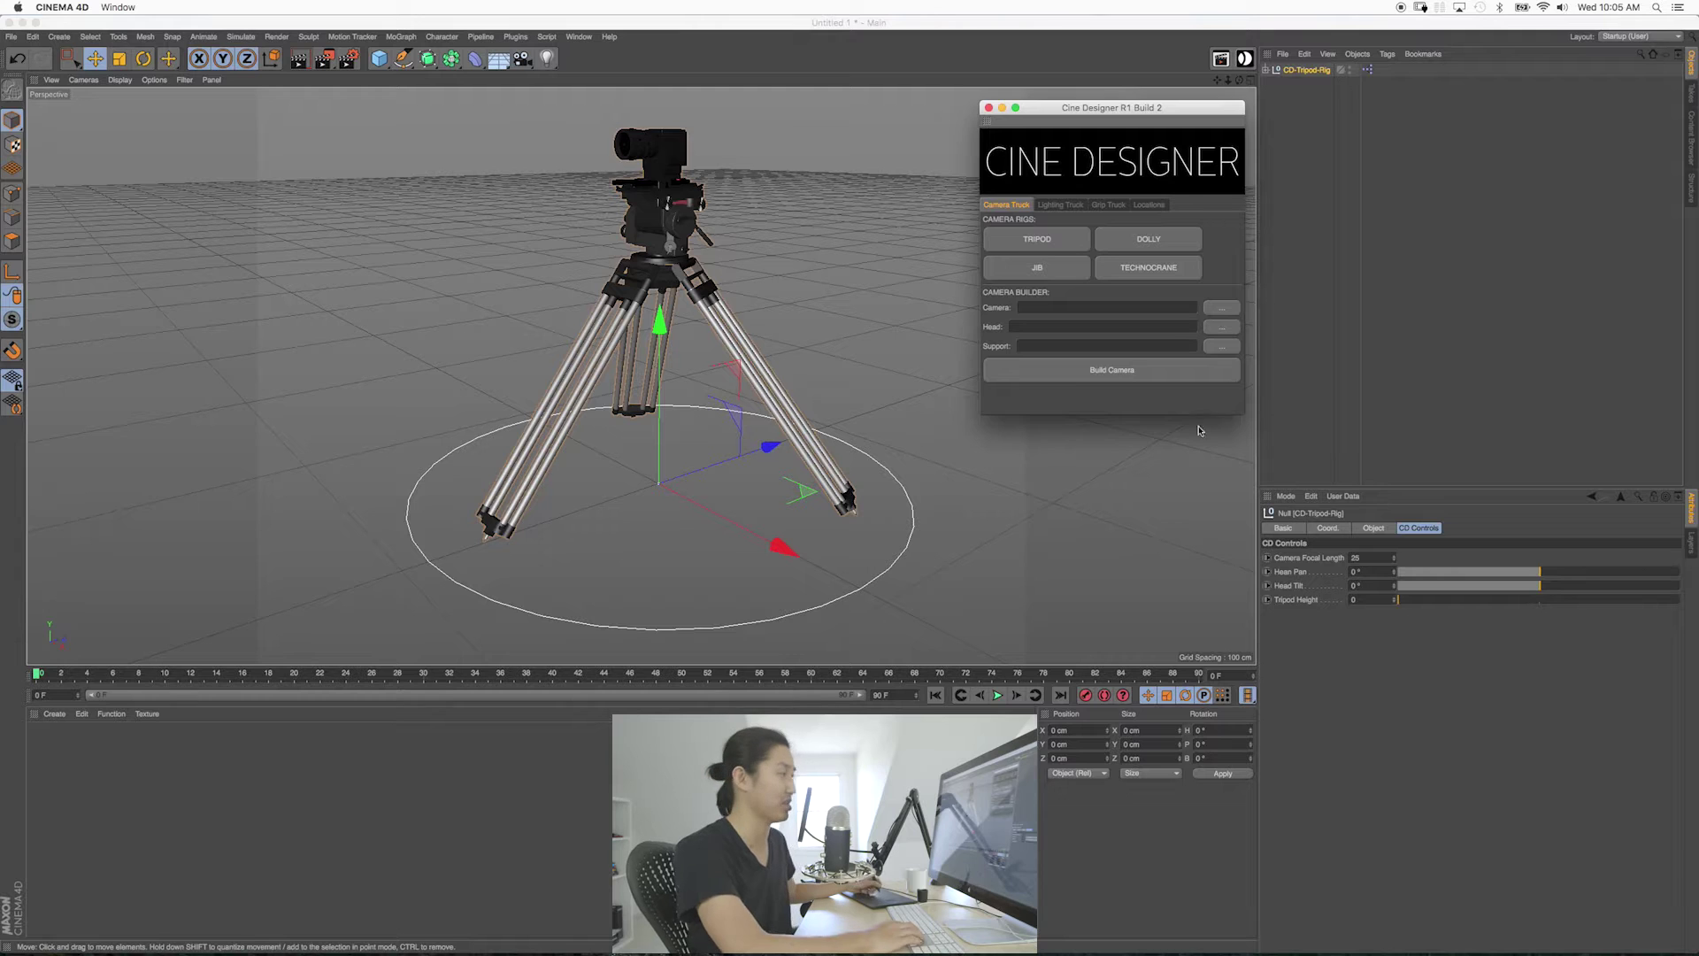
Delete the tripod rig from the scene.
click(929, 584)
key(Delete)
click(1054, 216)
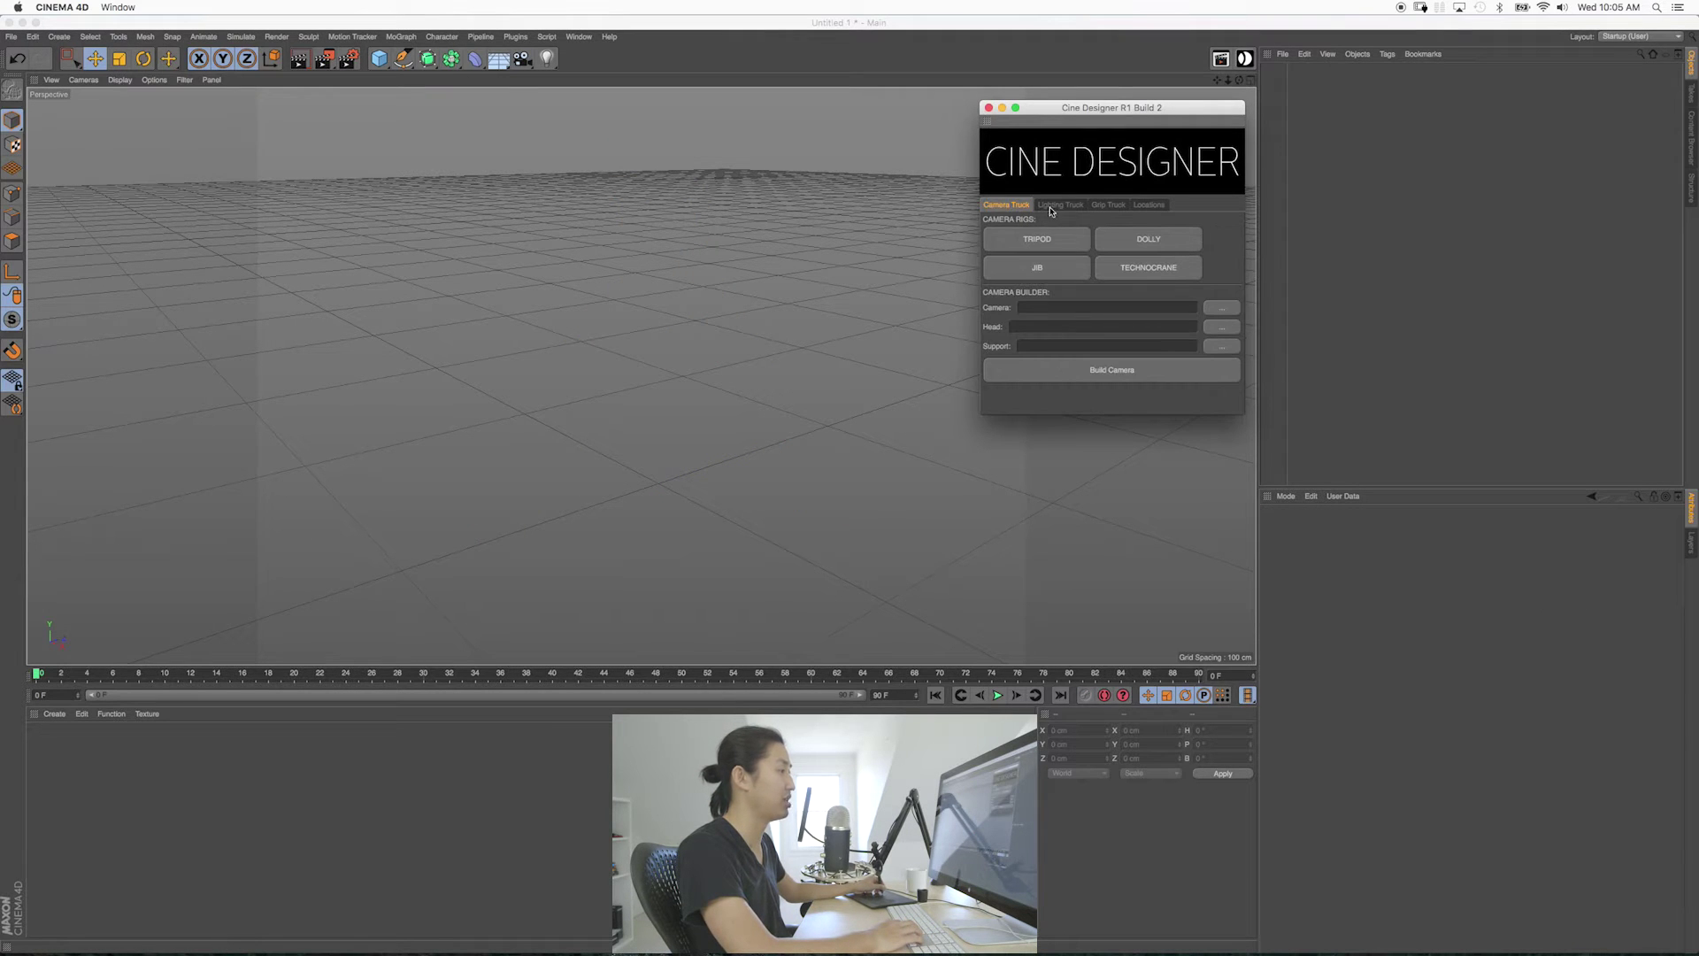
Load PhaseOne-XF.c4d as the camera and Manfrotto-405.c4d as the head in the camera builder.
click(1221, 309)
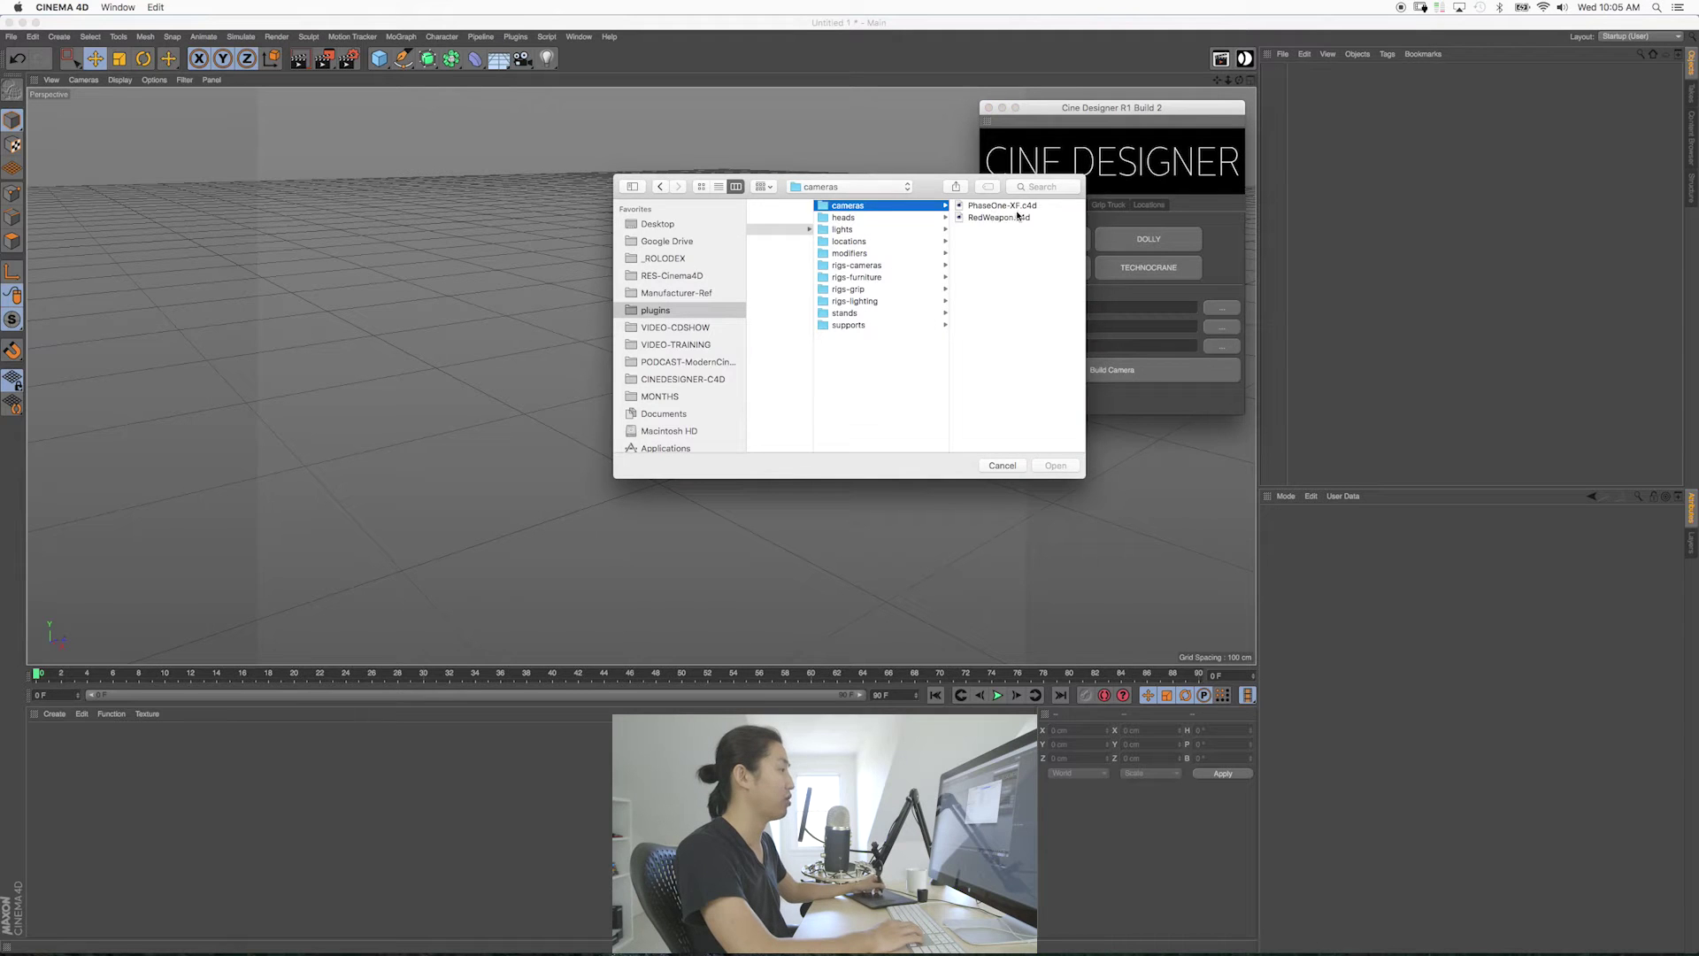
click(1009, 206)
key(Return)
click(1221, 326)
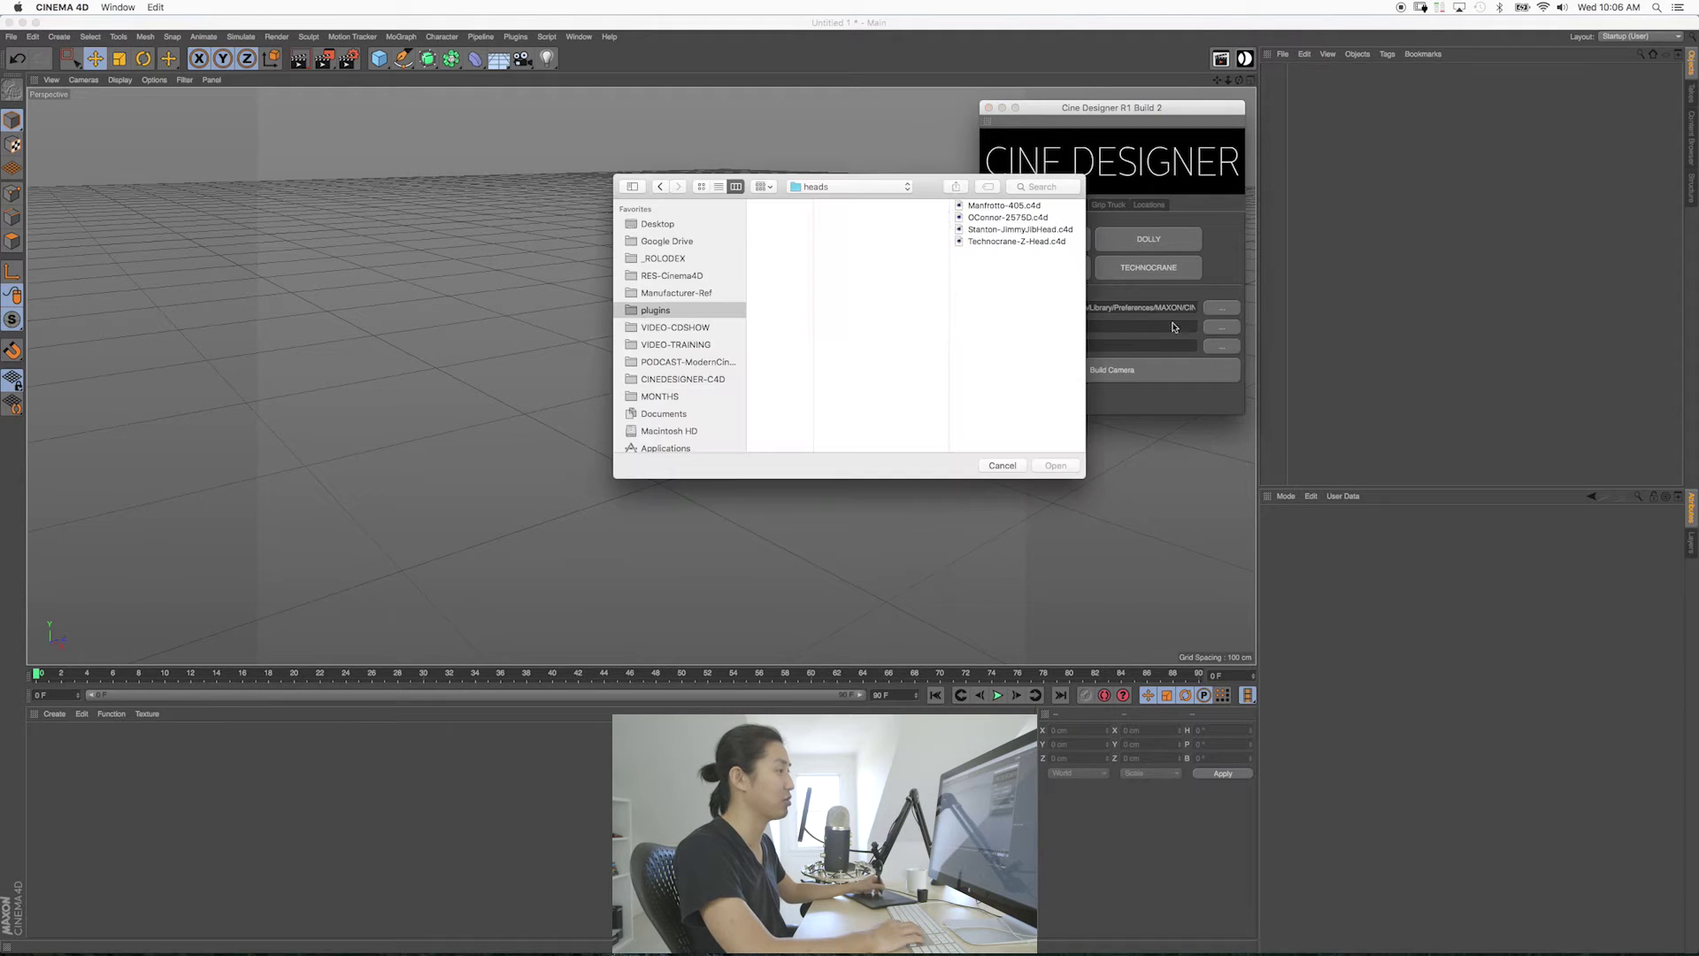
click(990, 217)
key(Return)
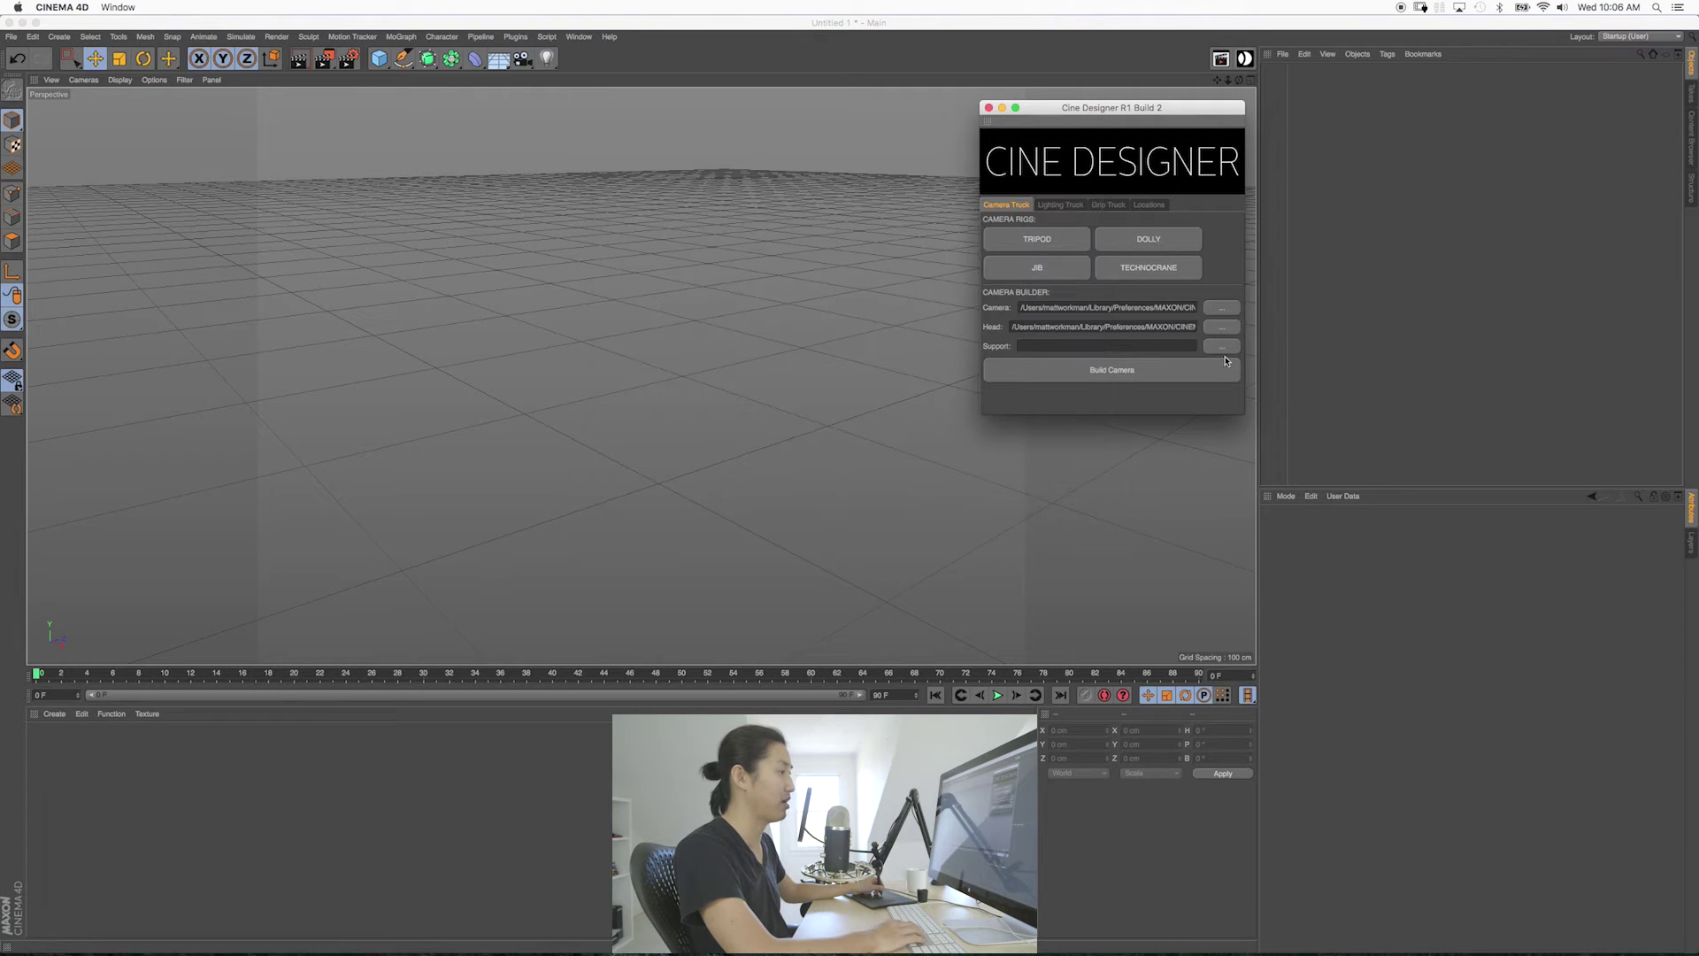
Load FOBA-DSS-Alpha.c4d as the support and build the camera rig.
click(1222, 346)
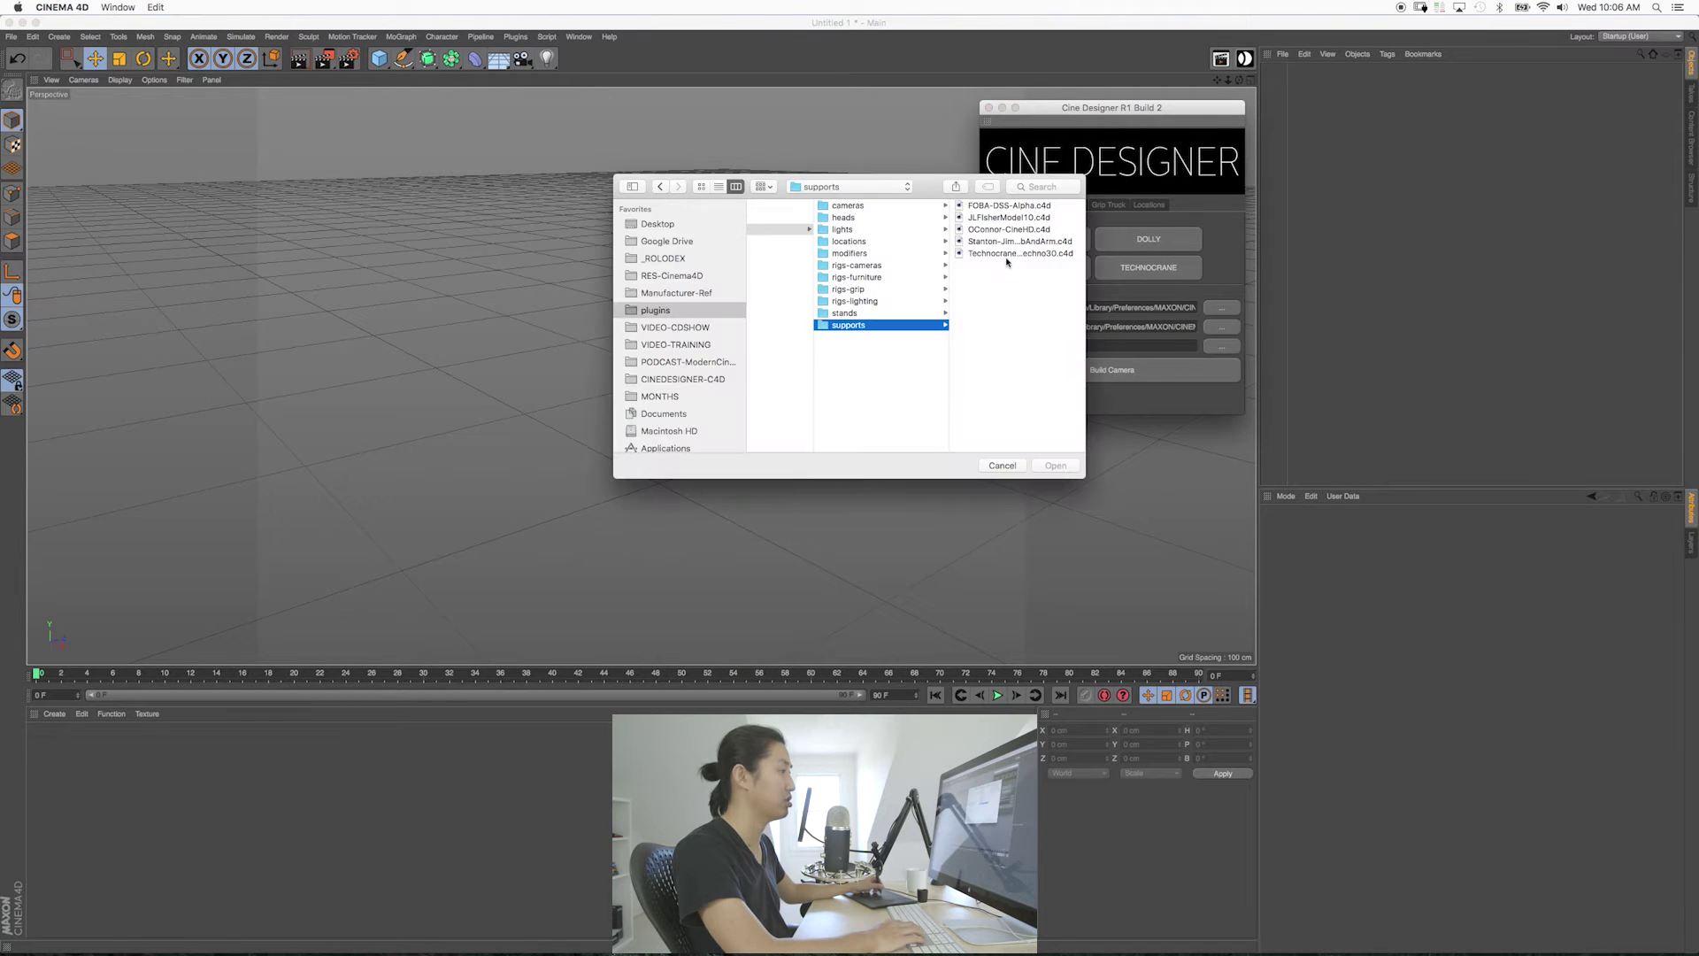
click(987, 206)
key(Return)
click(1076, 371)
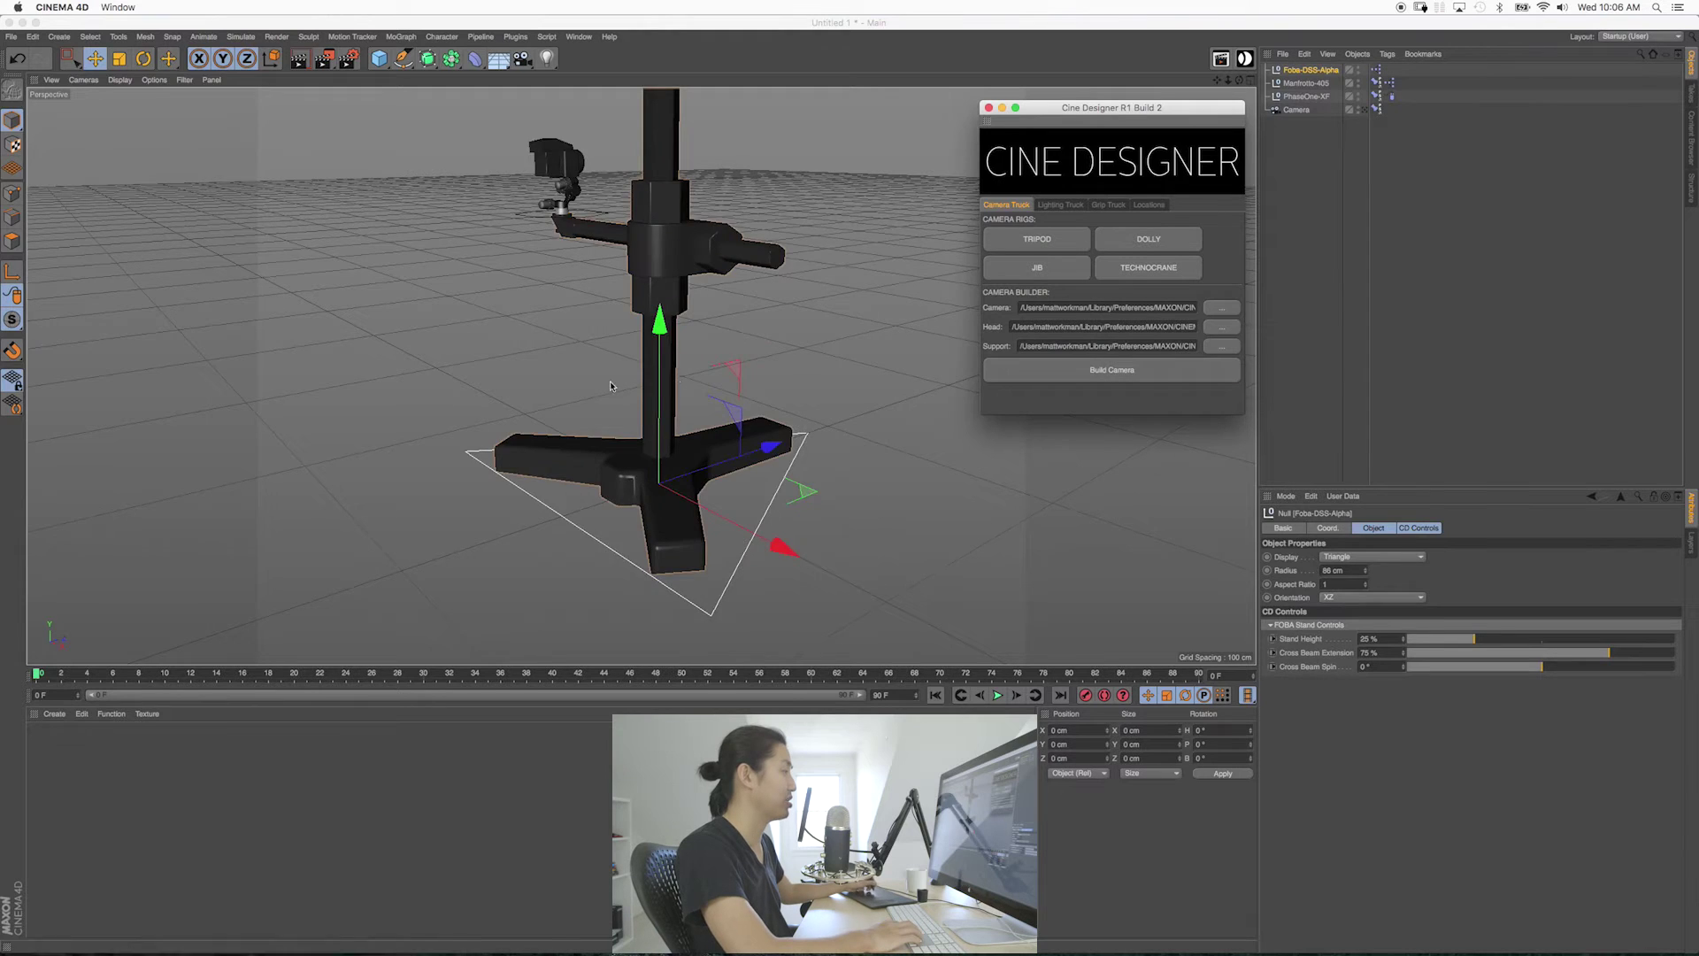
alt+drag(611, 386, 864, 405)
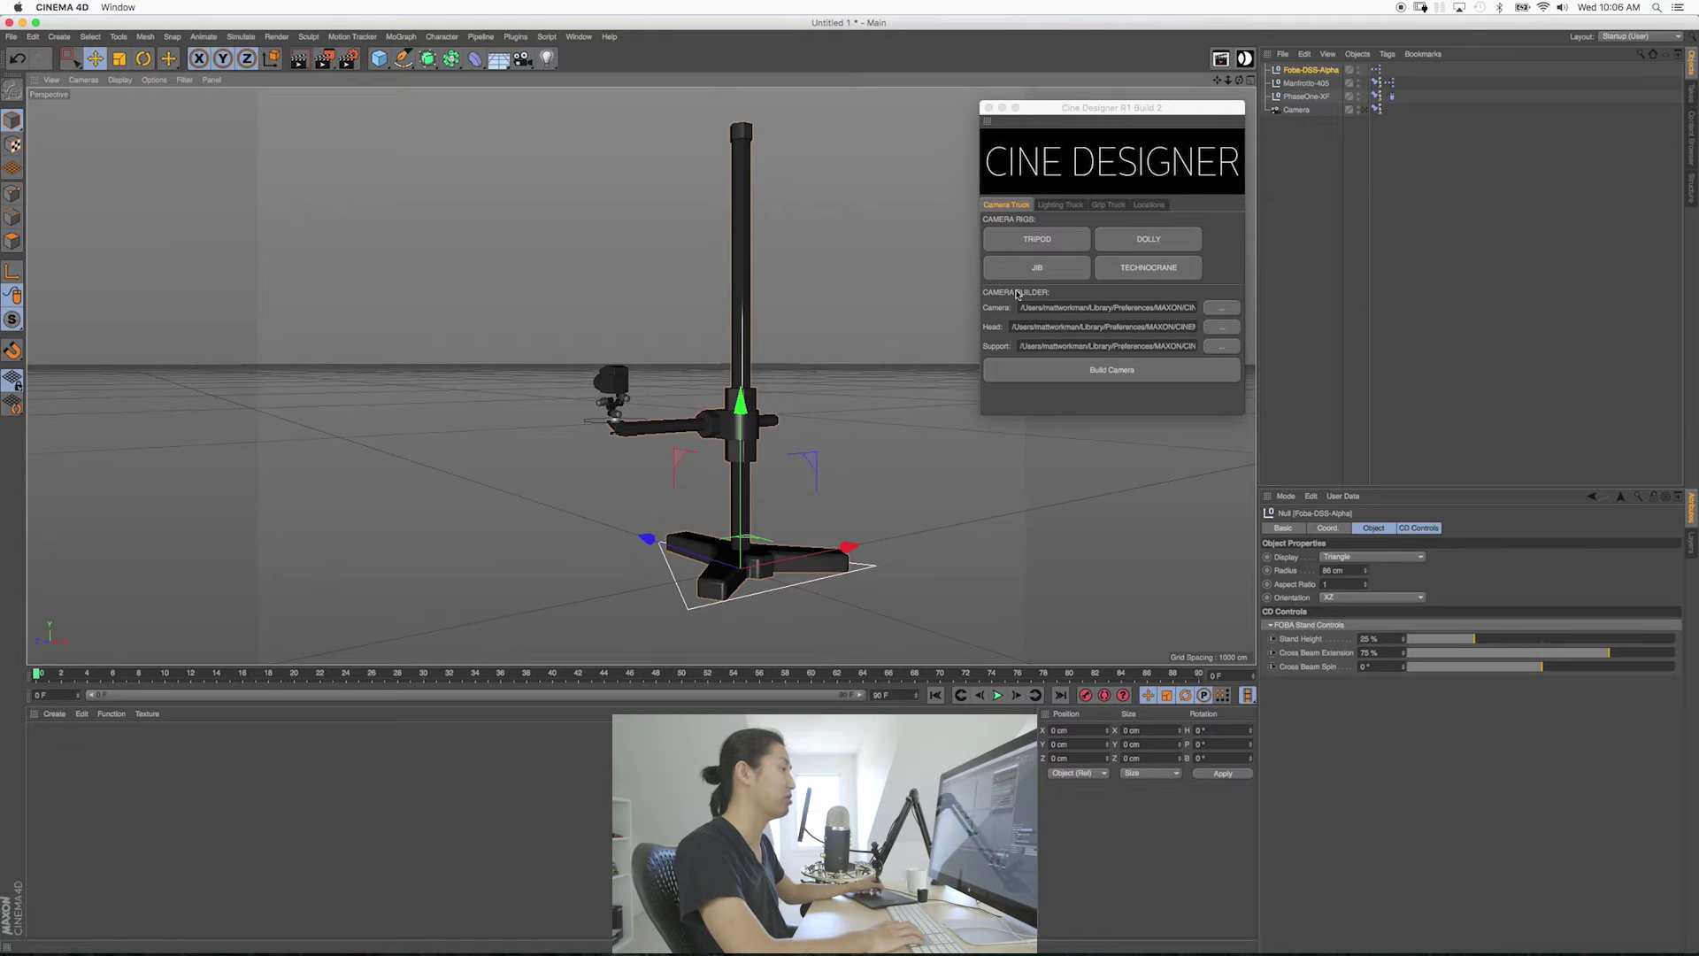
Group the stand, head, camera body and Camera object under one null and expand the group.
drag(1318, 163, 1290, 50)
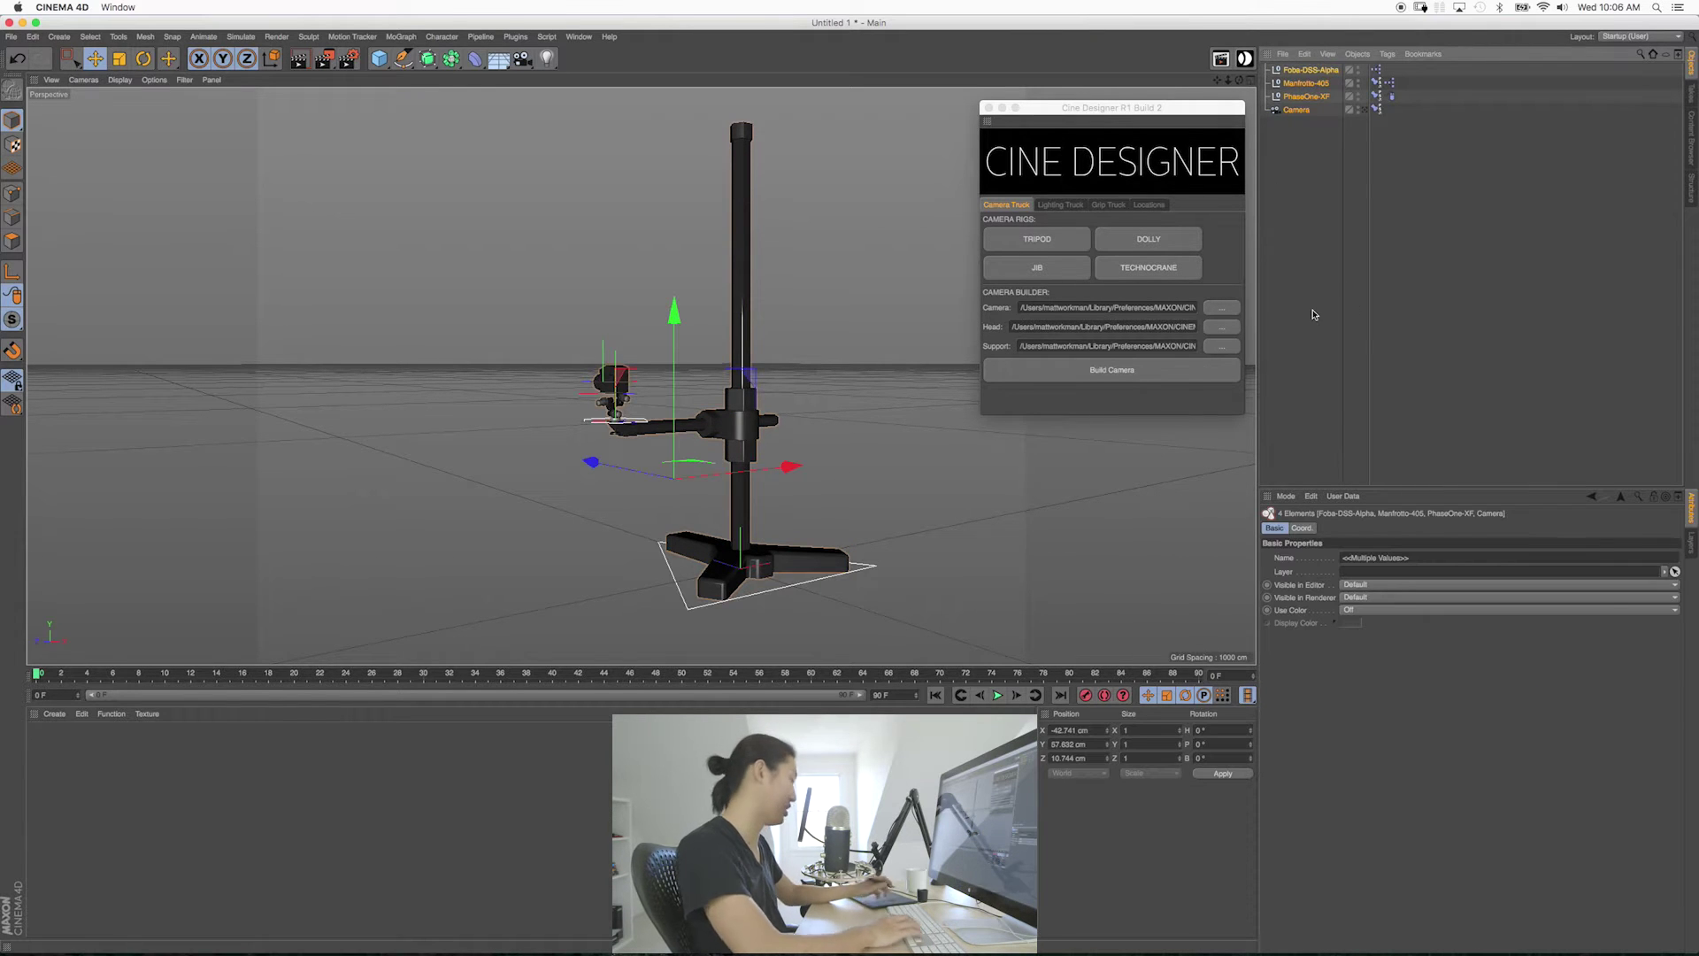
key(alt+g)
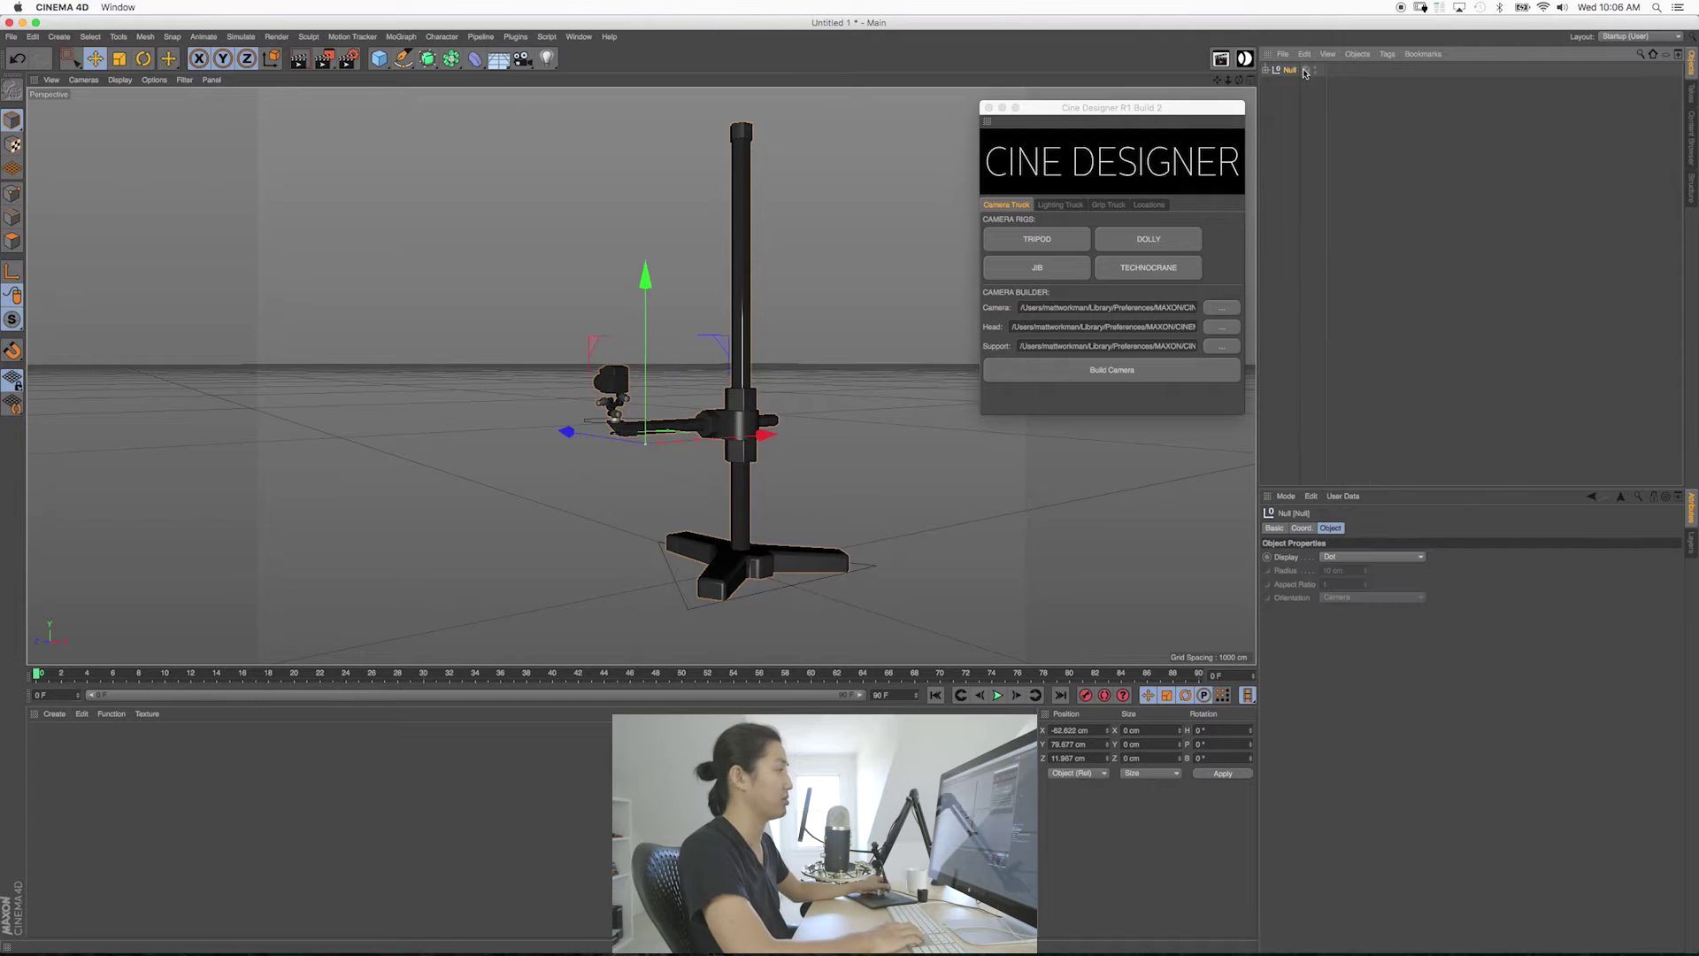
click(1266, 70)
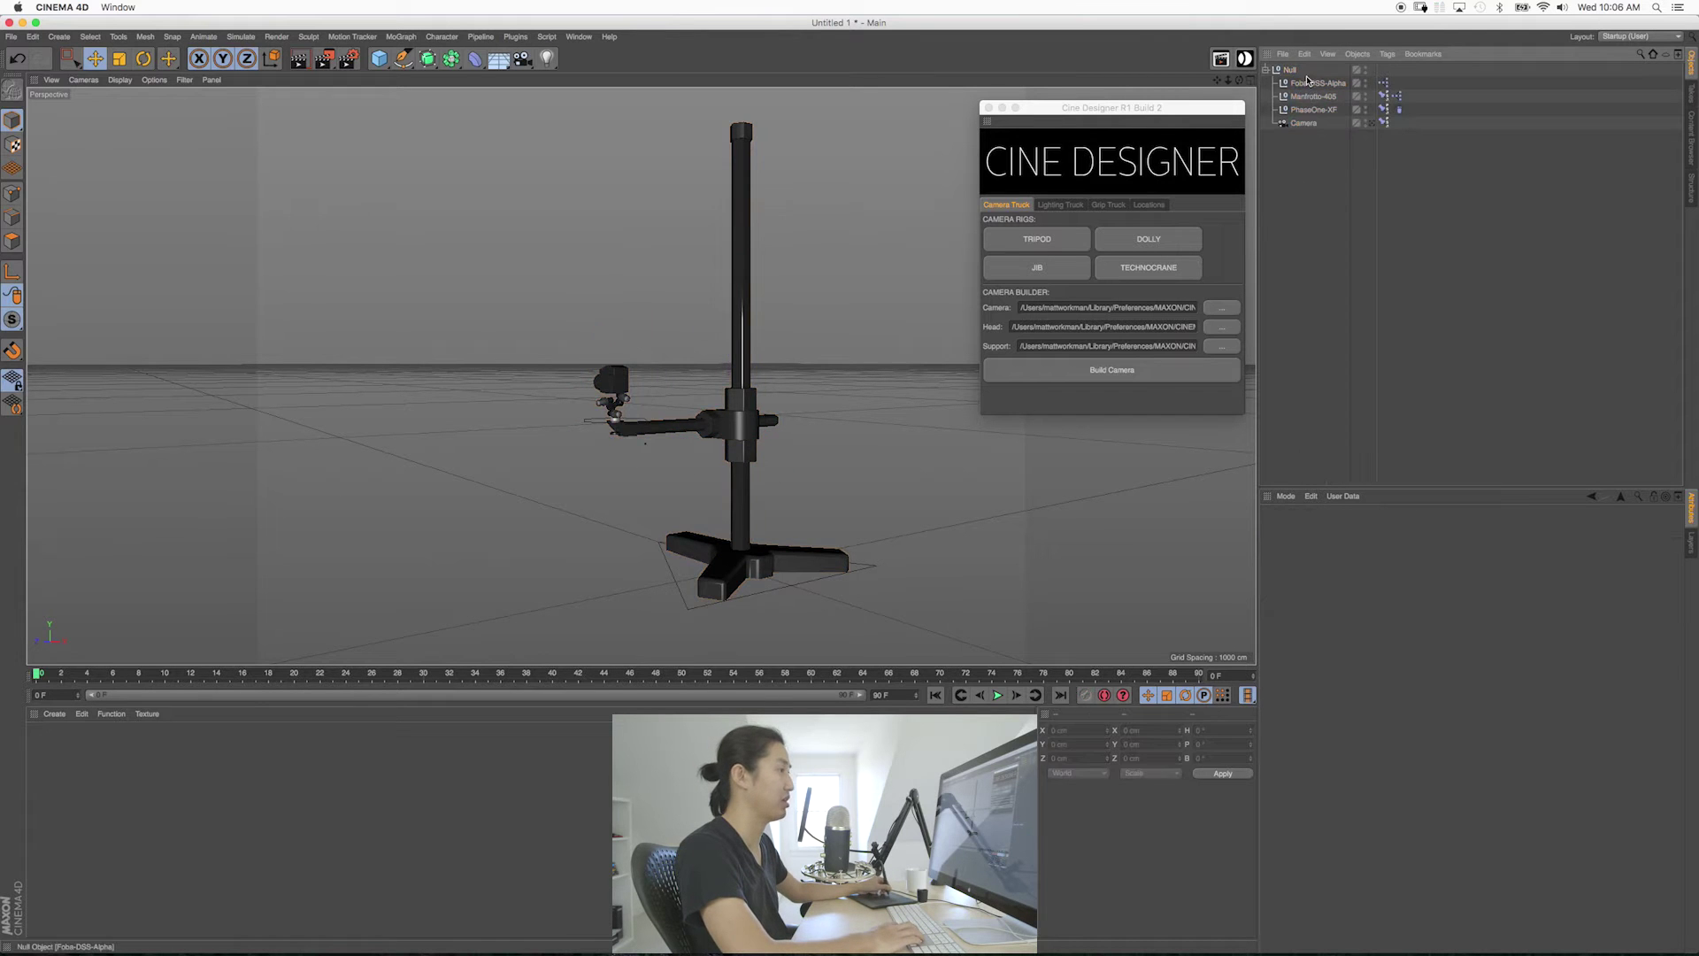
Set the Foba-DSS-Alpha stand height to about 24.8%, cross beam extension to 54.4% and cross beam spin to -15.1°.
click(1309, 82)
click(1419, 527)
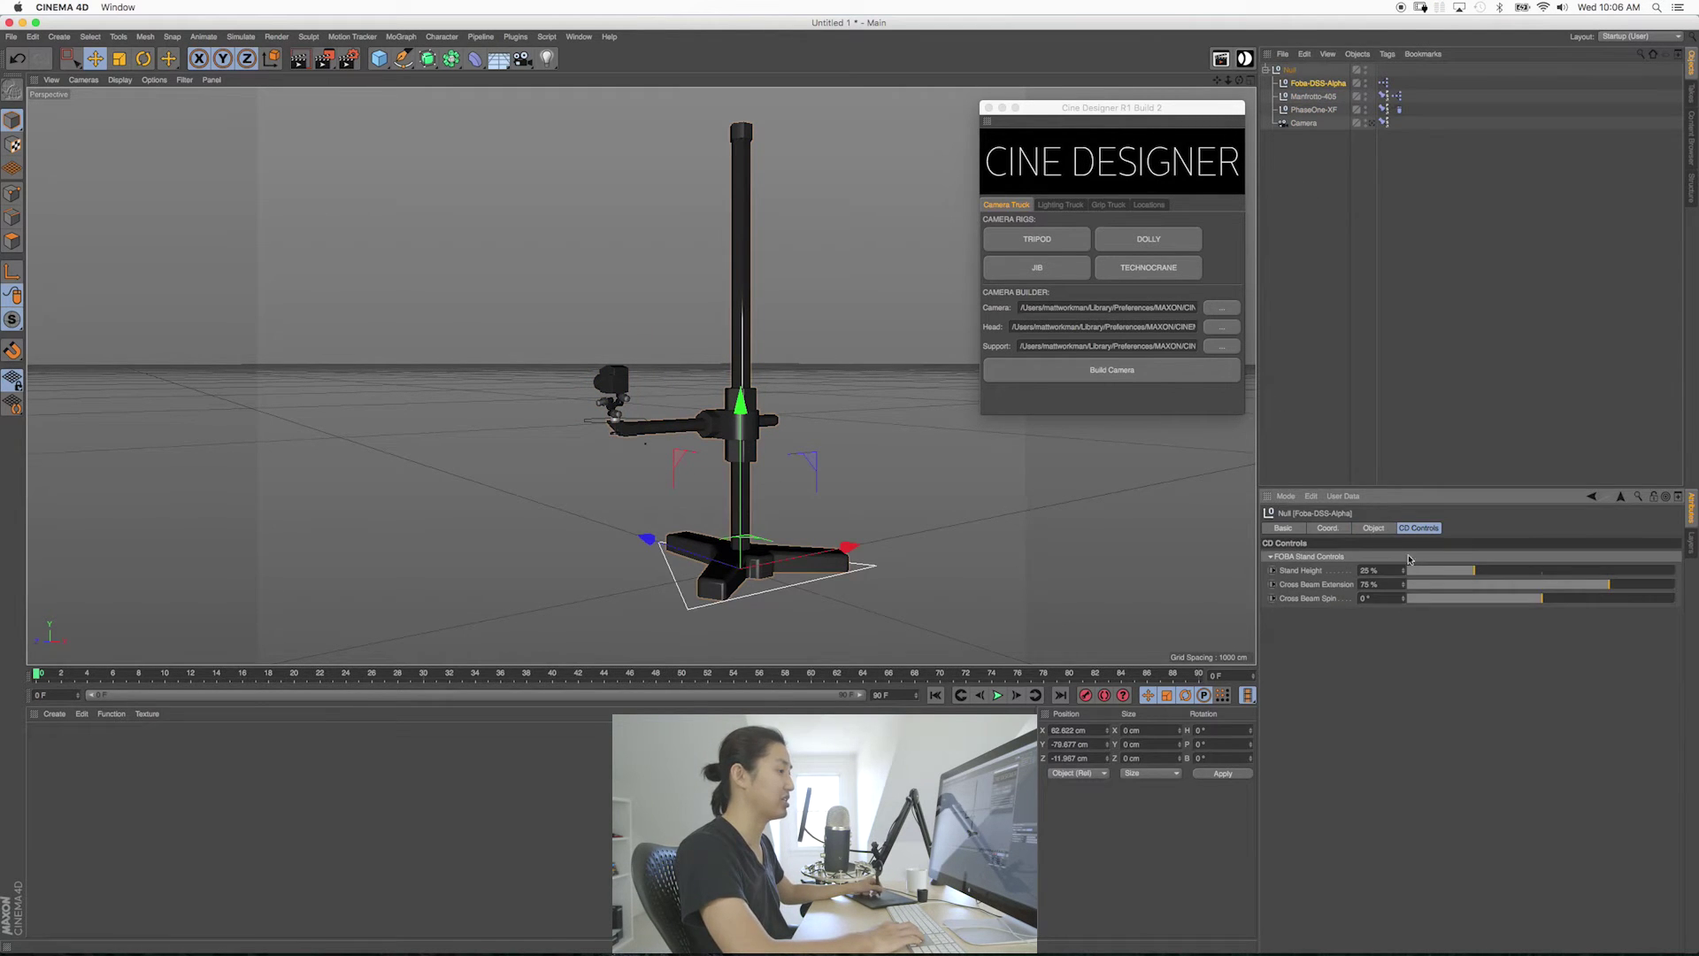
mouse_move(1474, 571)
mouse_down()
mouse_move(1590, 582)
mouse_move(1473, 572)
mouse_up()
drag(1582, 584, 1565, 588)
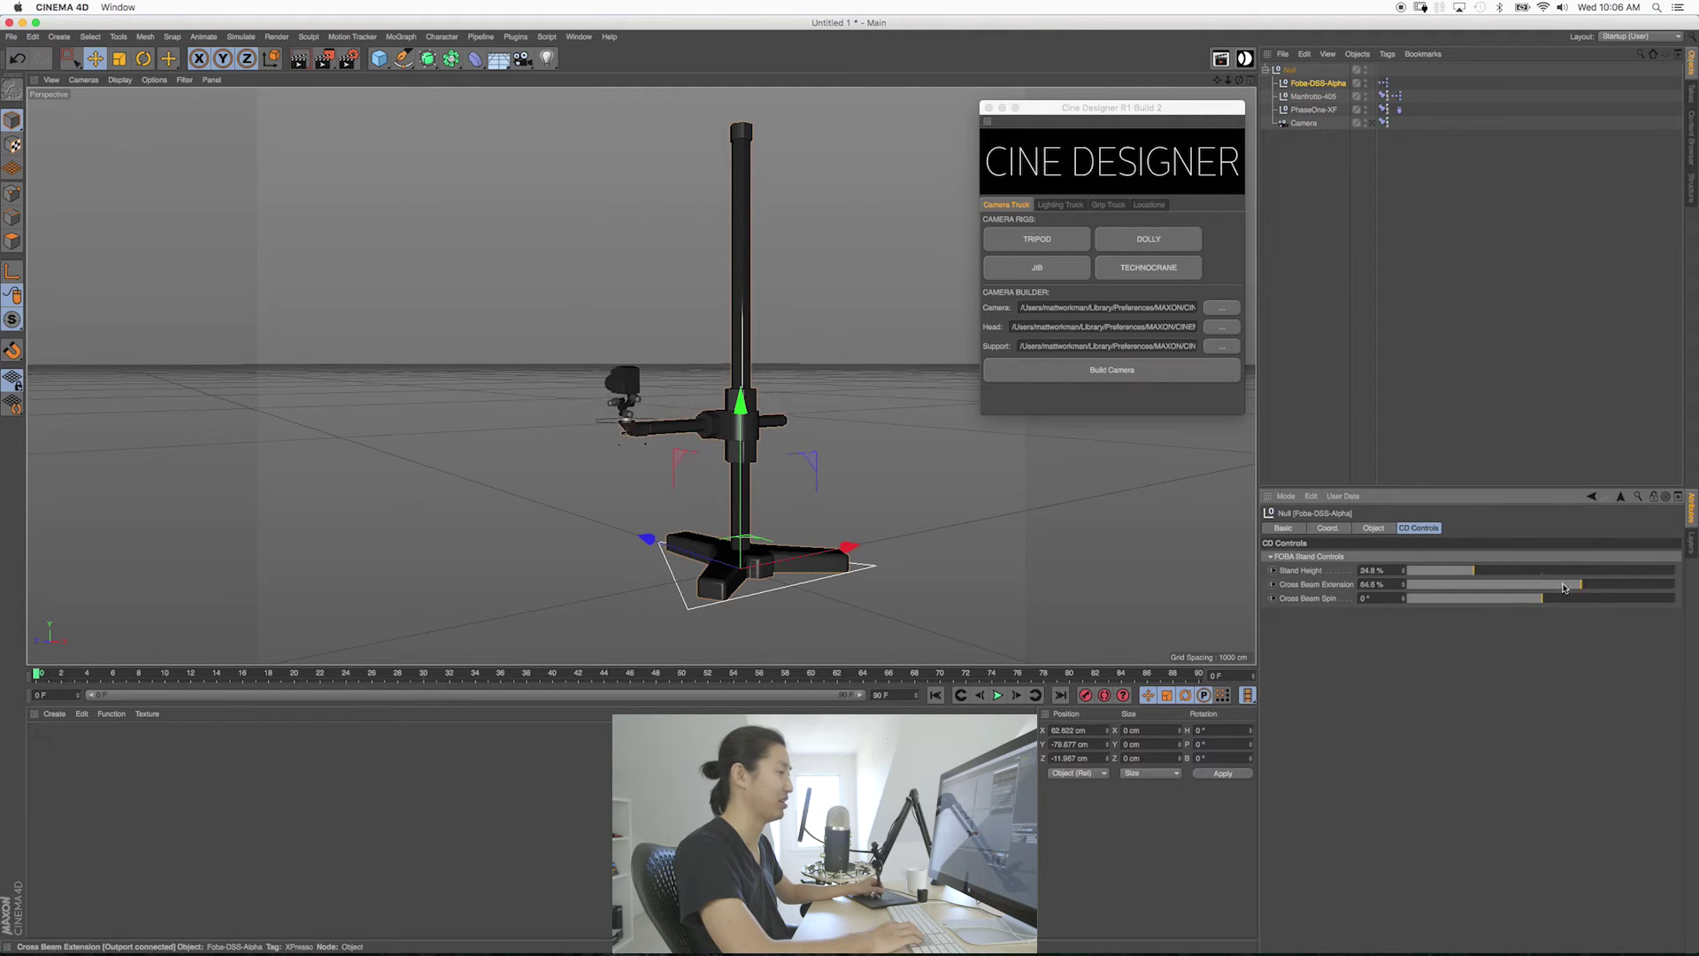
drag(1428, 585, 1531, 601)
Set the Manfrotto-405 head's pan to about 12.7°, tilt to about 24° and roll to 90°.
click(1314, 110)
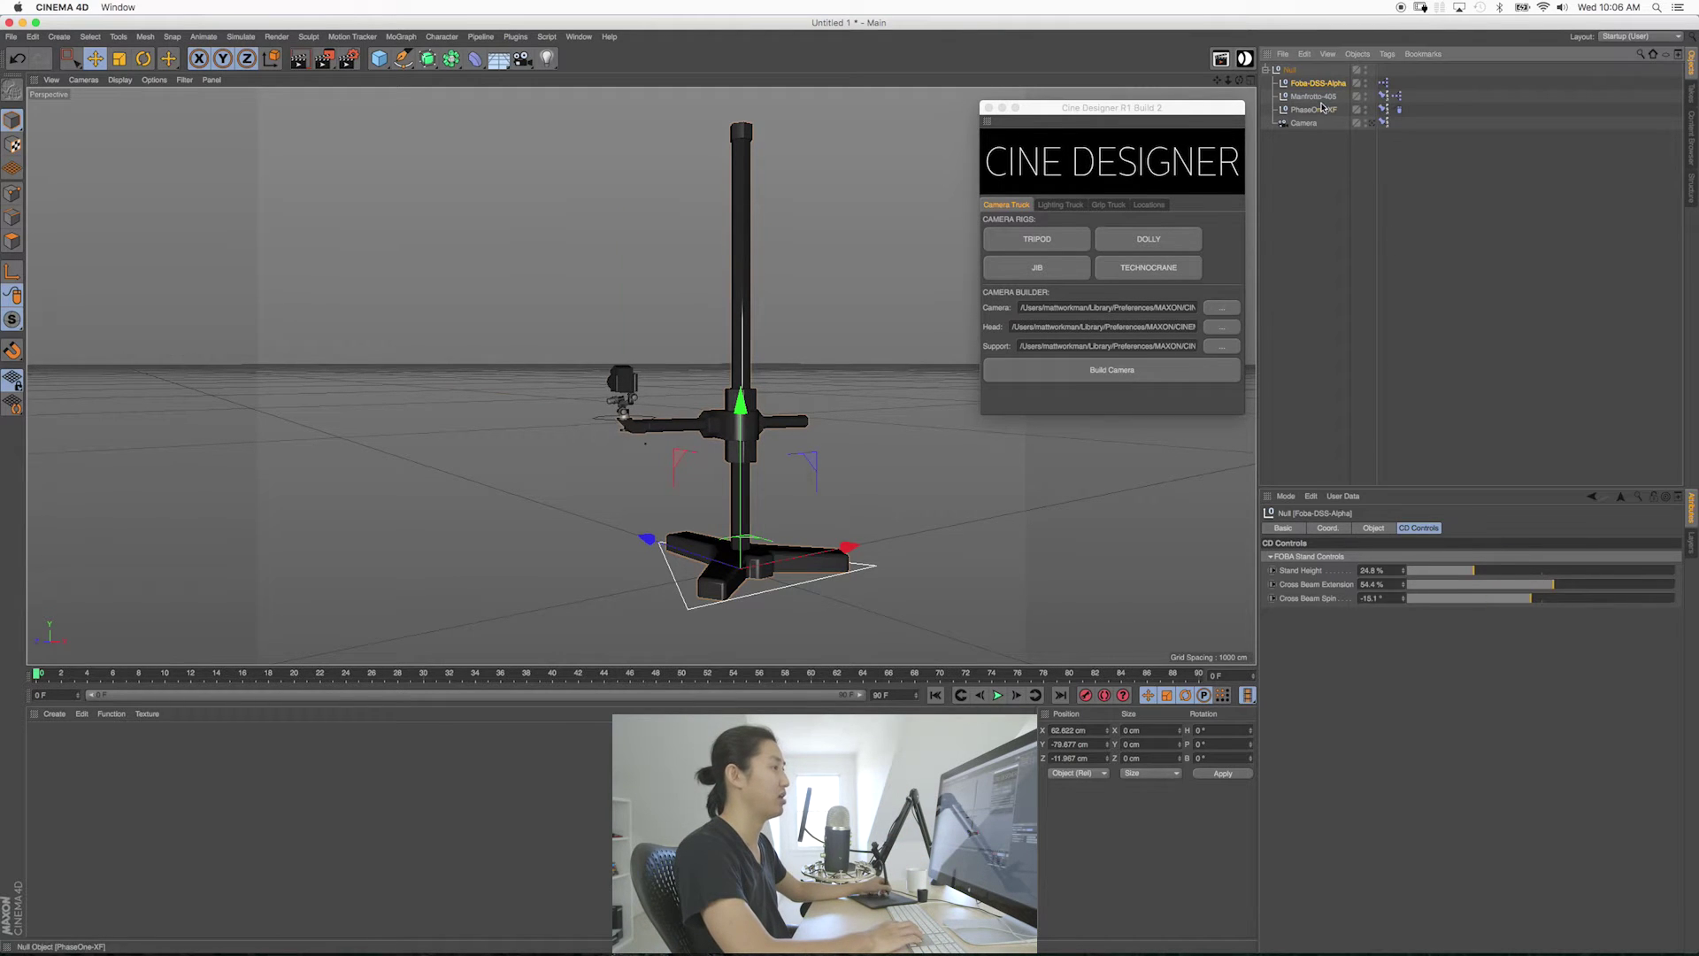
click(1314, 96)
key(o)
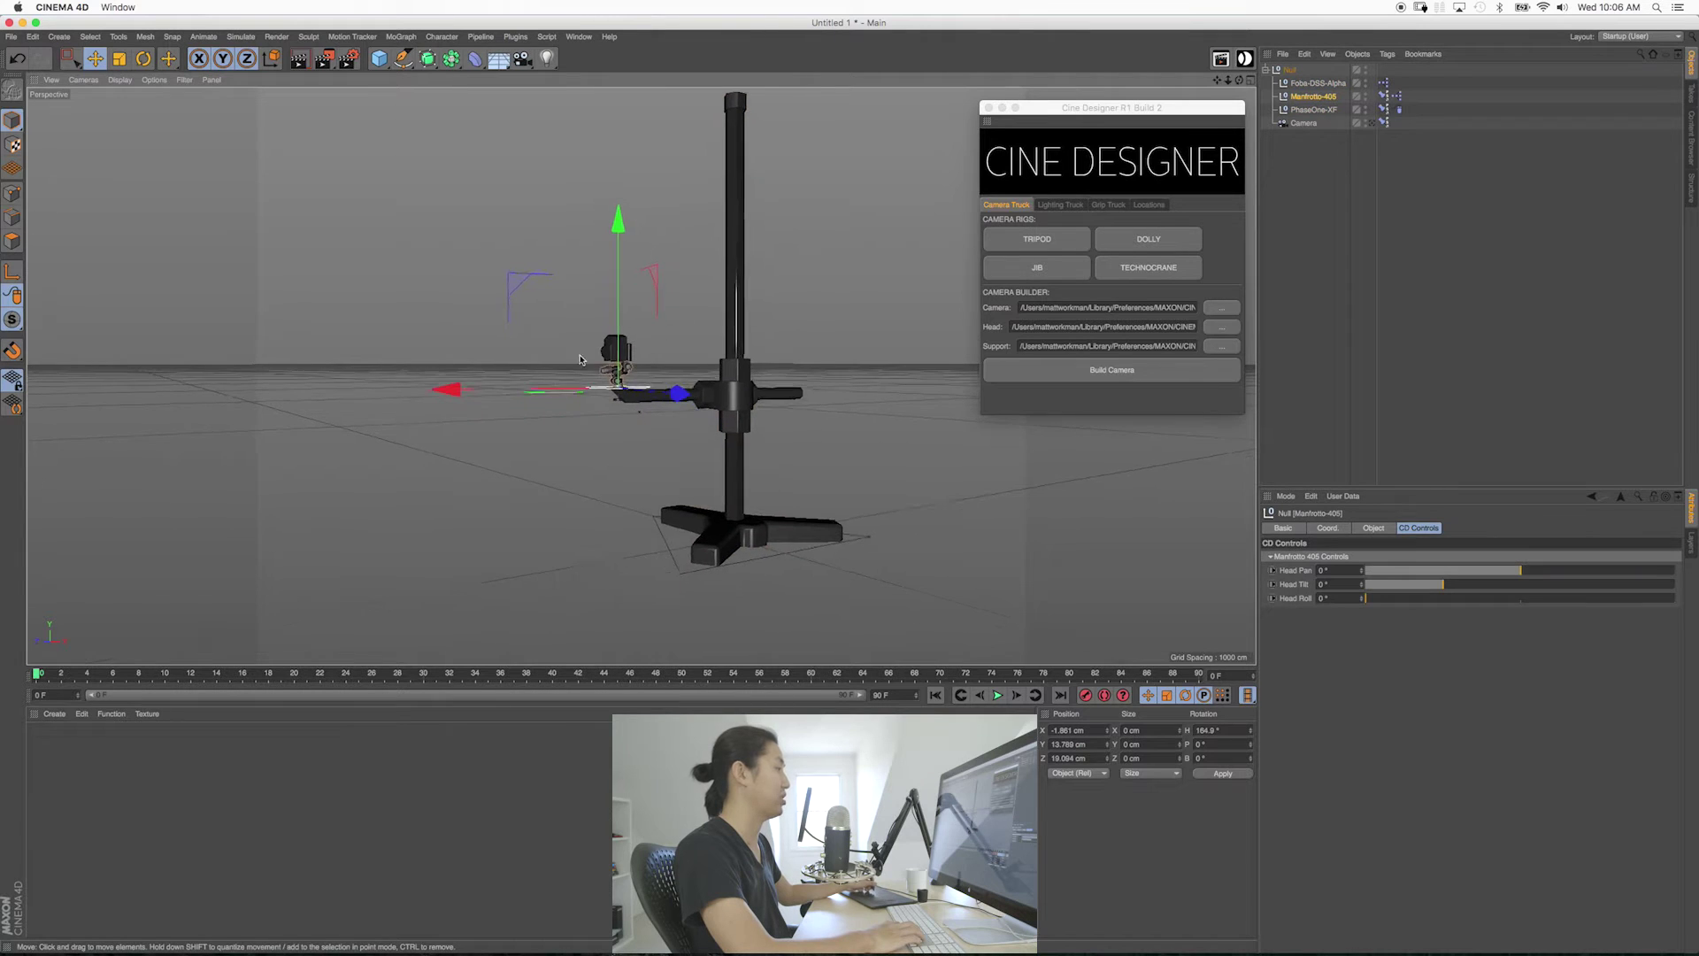
alt+drag(715, 398, 775, 409)
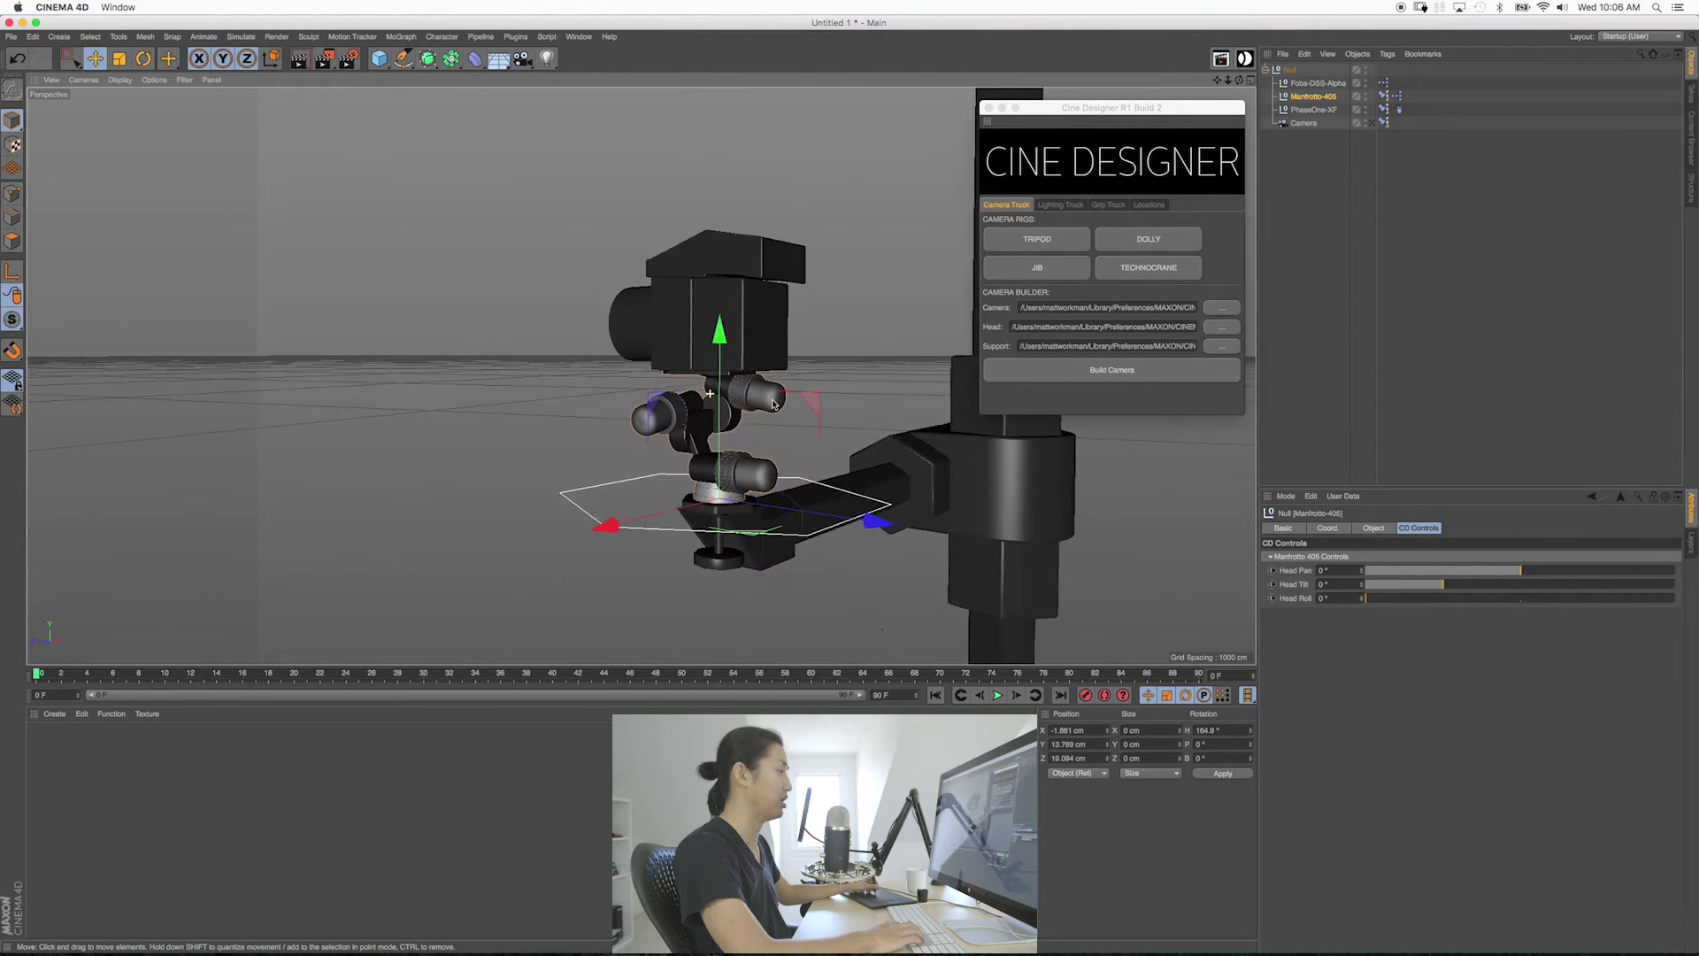
drag(1517, 574, 1675, 598)
alt+drag(796, 417, 868, 449)
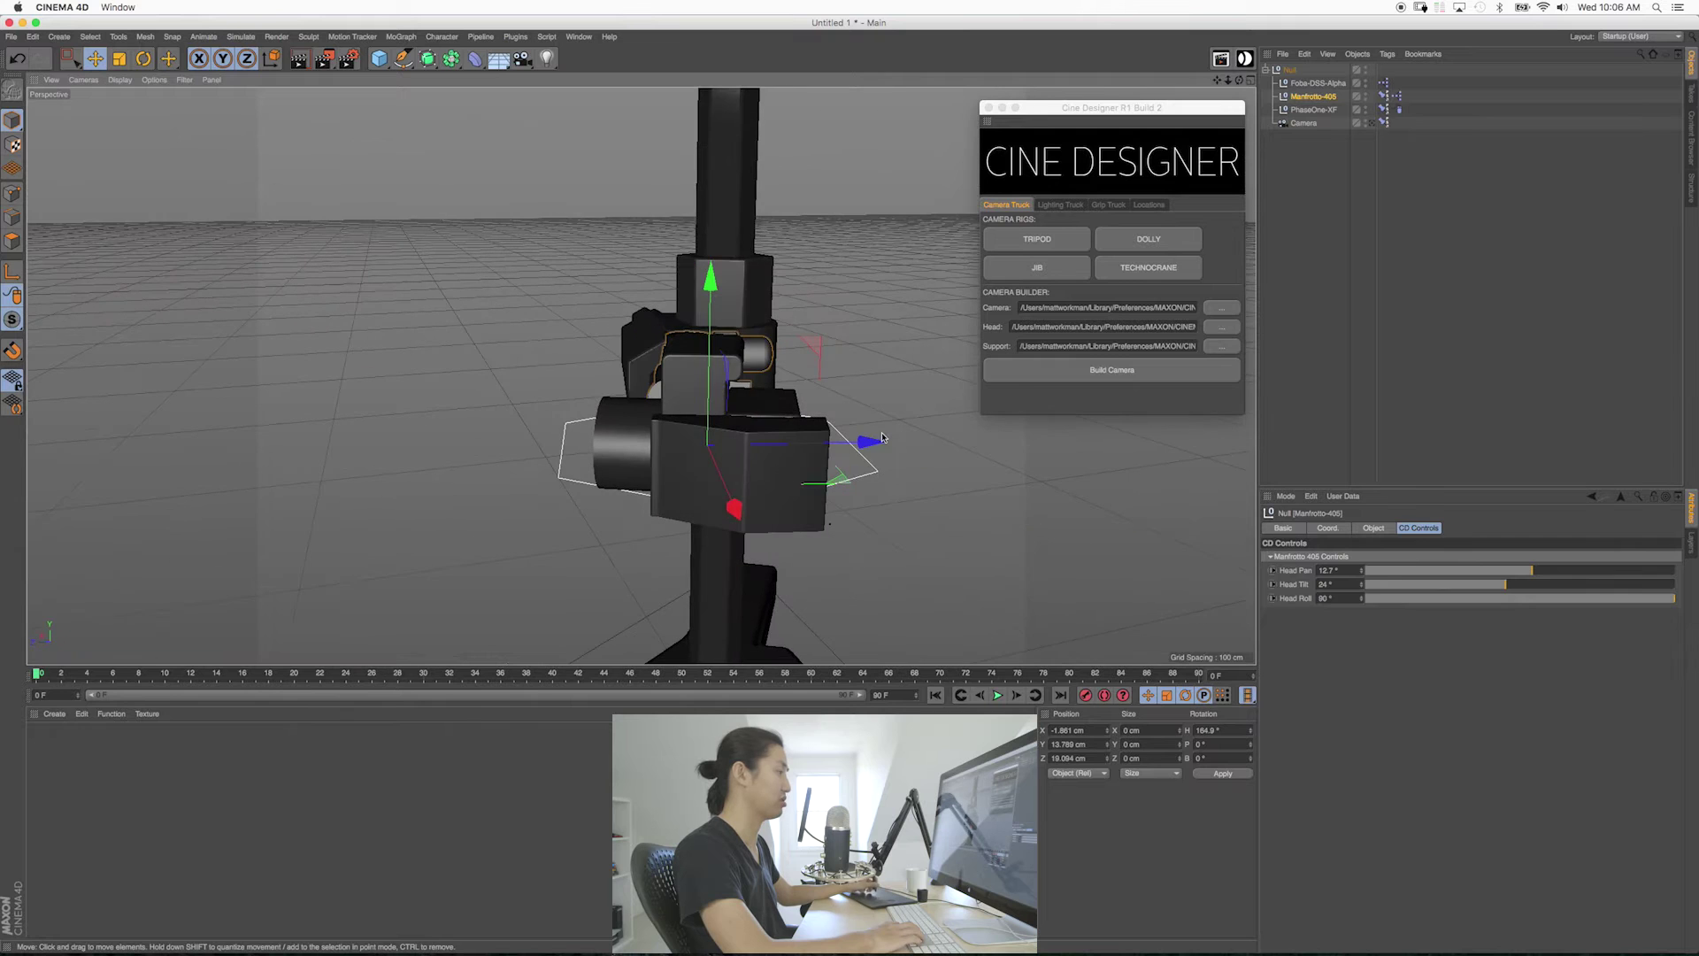
Set the Manfrotto-405 head's roll to 0°.
drag(1512, 600, 1261, 600)
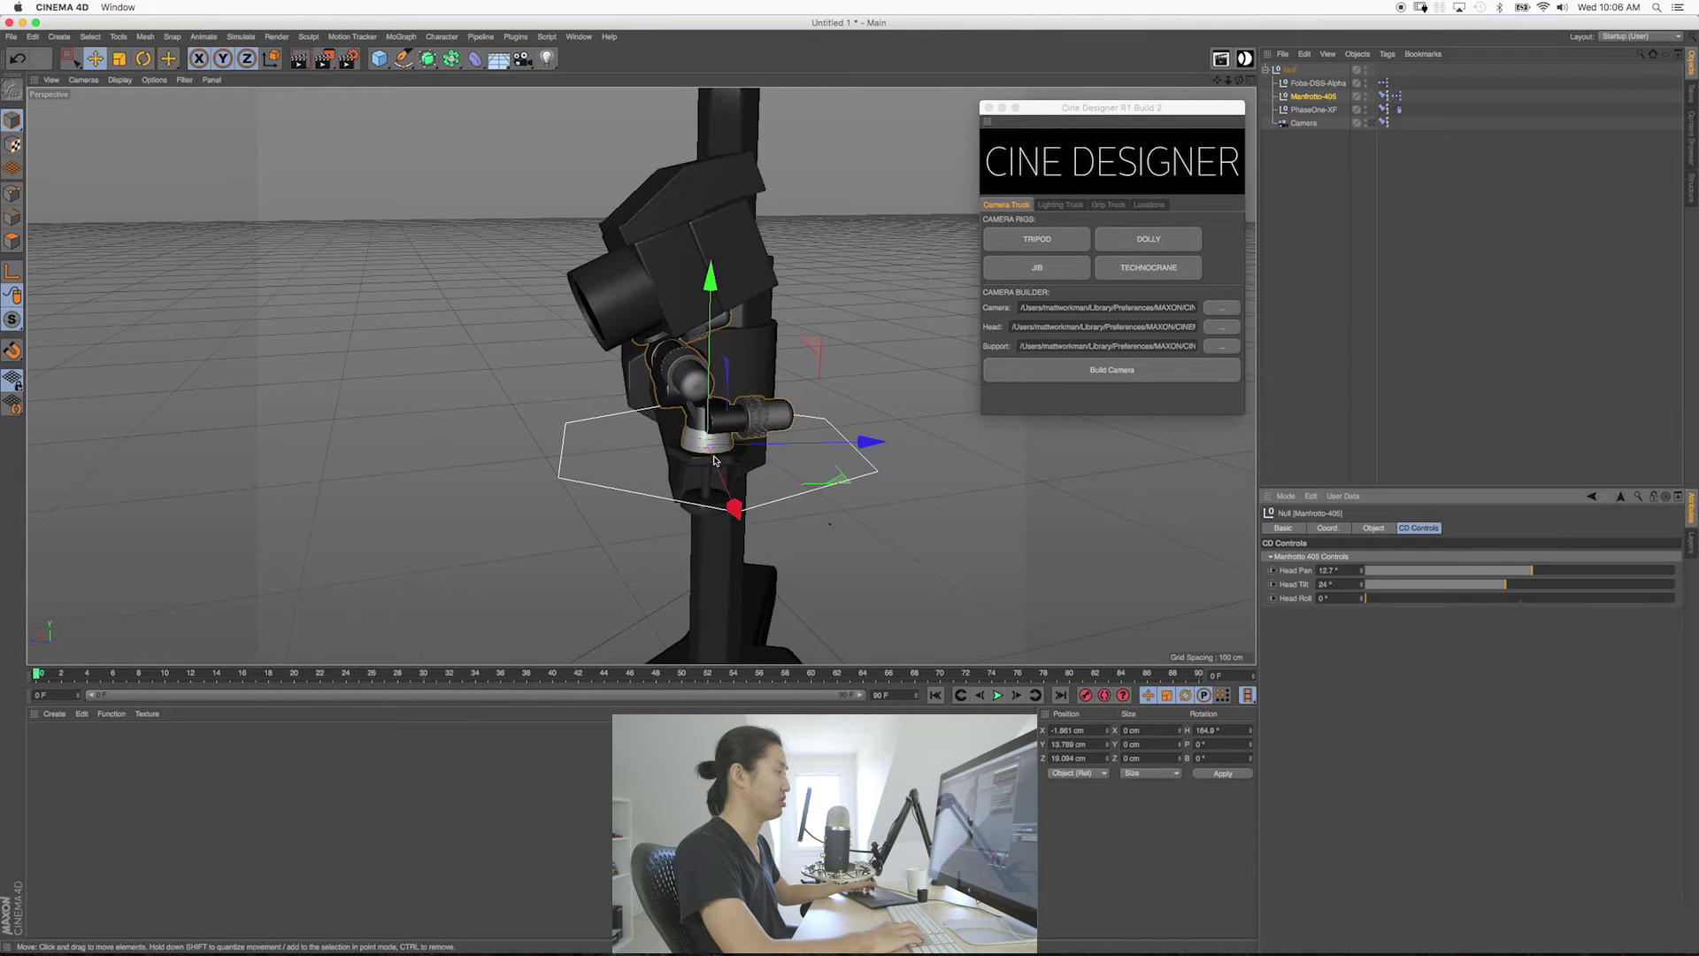
alt+drag(726, 464, 735, 425)
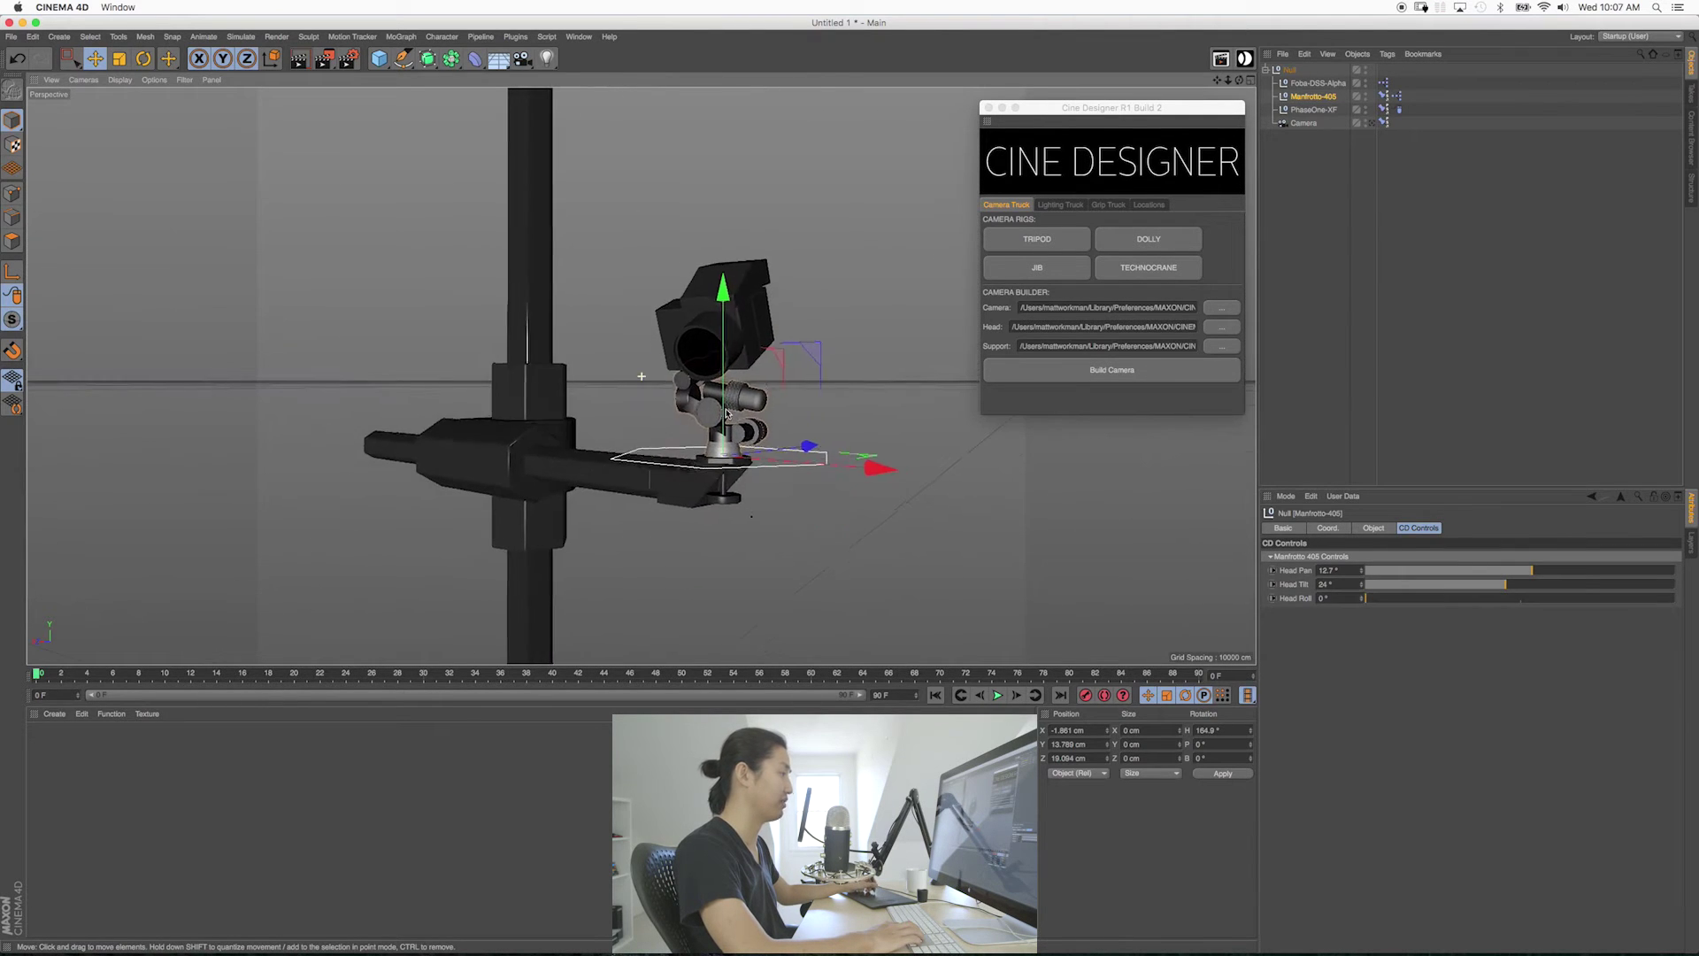
alt+right_drag(735, 425, 782, 414)
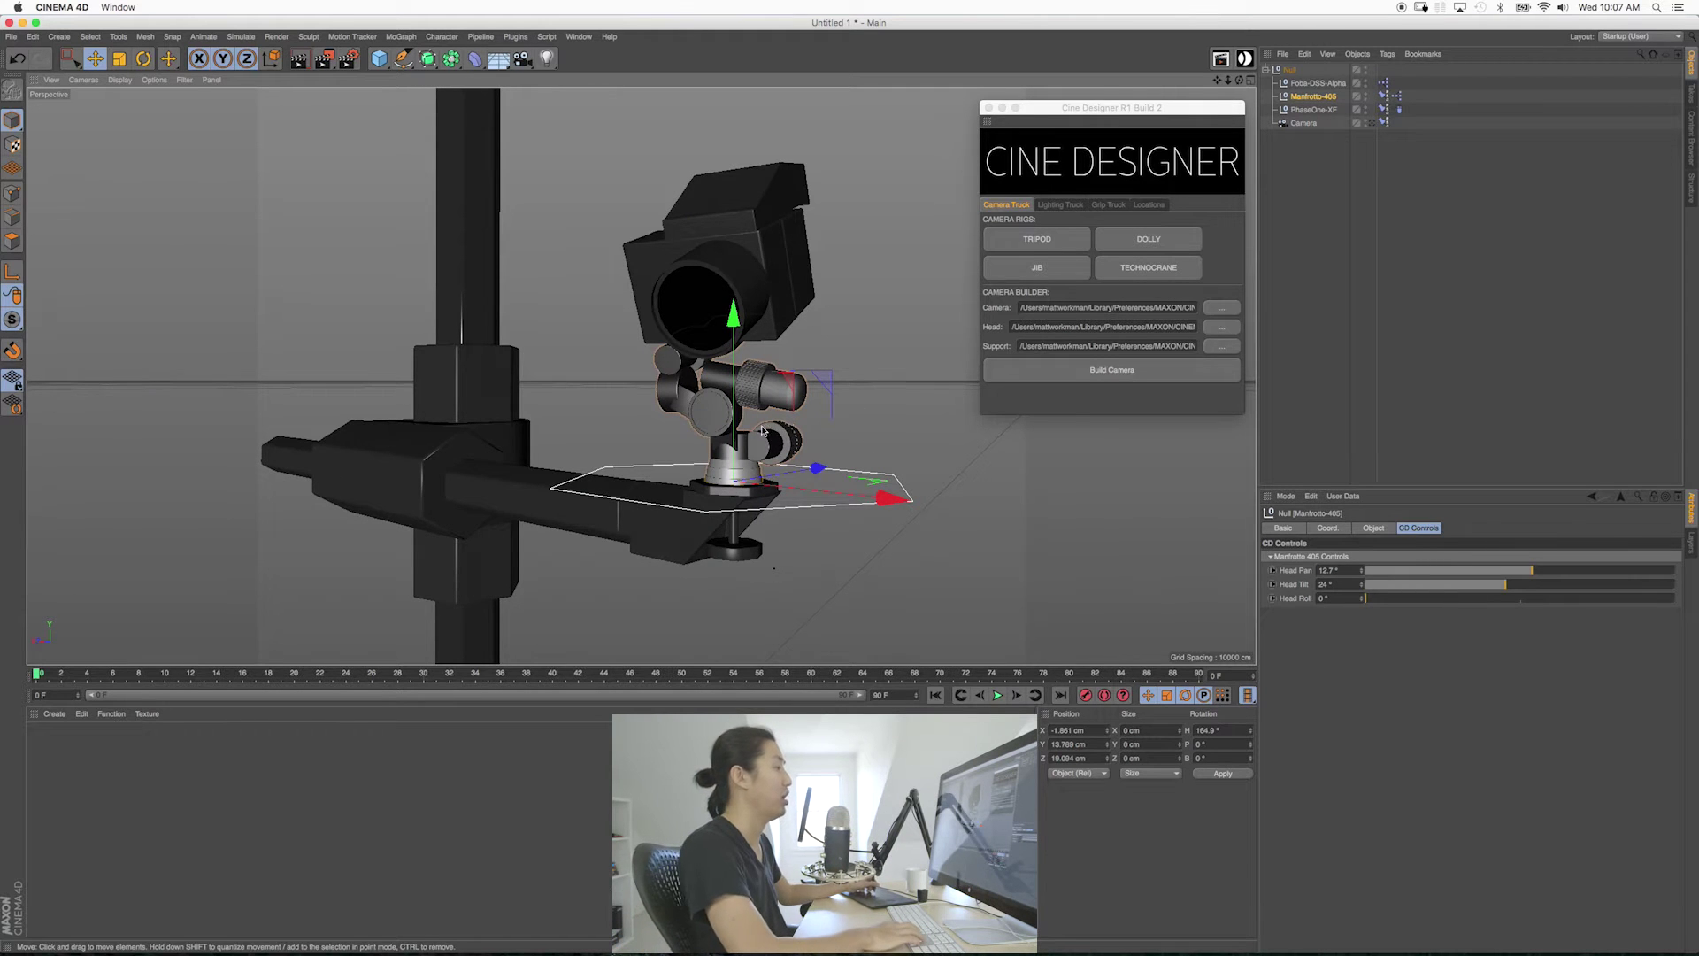
alt+drag(763, 431, 748, 447)
alt+right_drag(748, 447, 761, 399)
alt+middle_drag(762, 400, 663, 376)
alt+drag(663, 376, 719, 439)
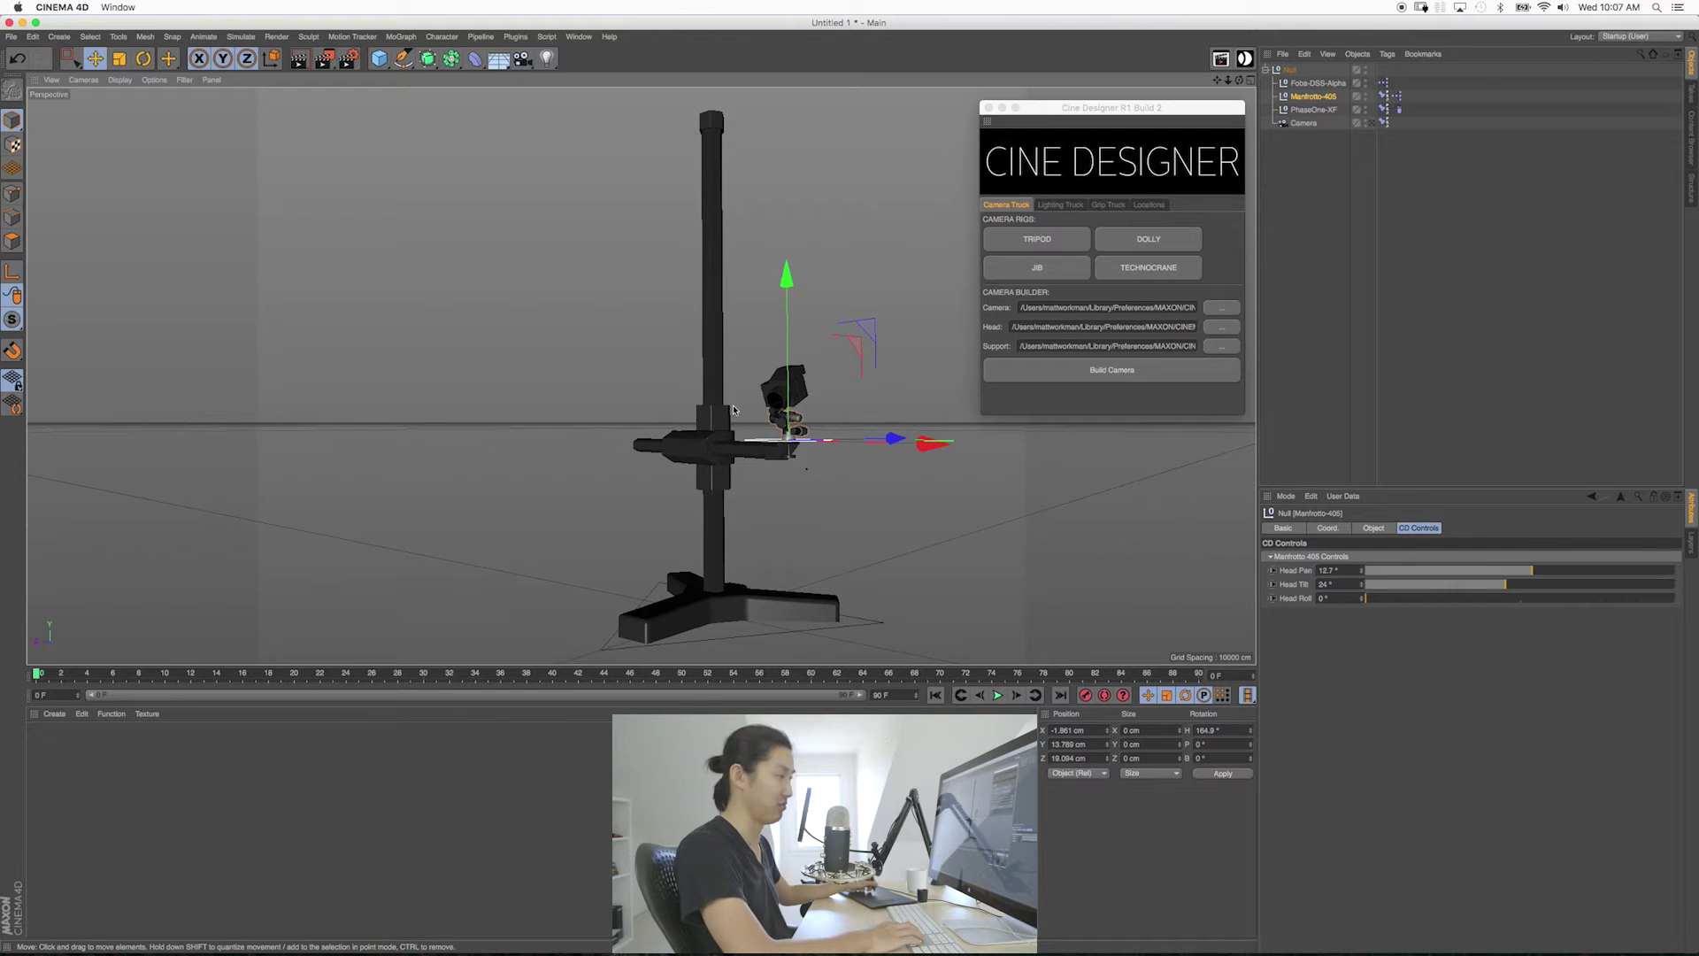
alt+drag(771, 438, 858, 432)
Delete the grouped camera rig together with its stand, head, body and camera.
click(1294, 225)
click(1287, 70)
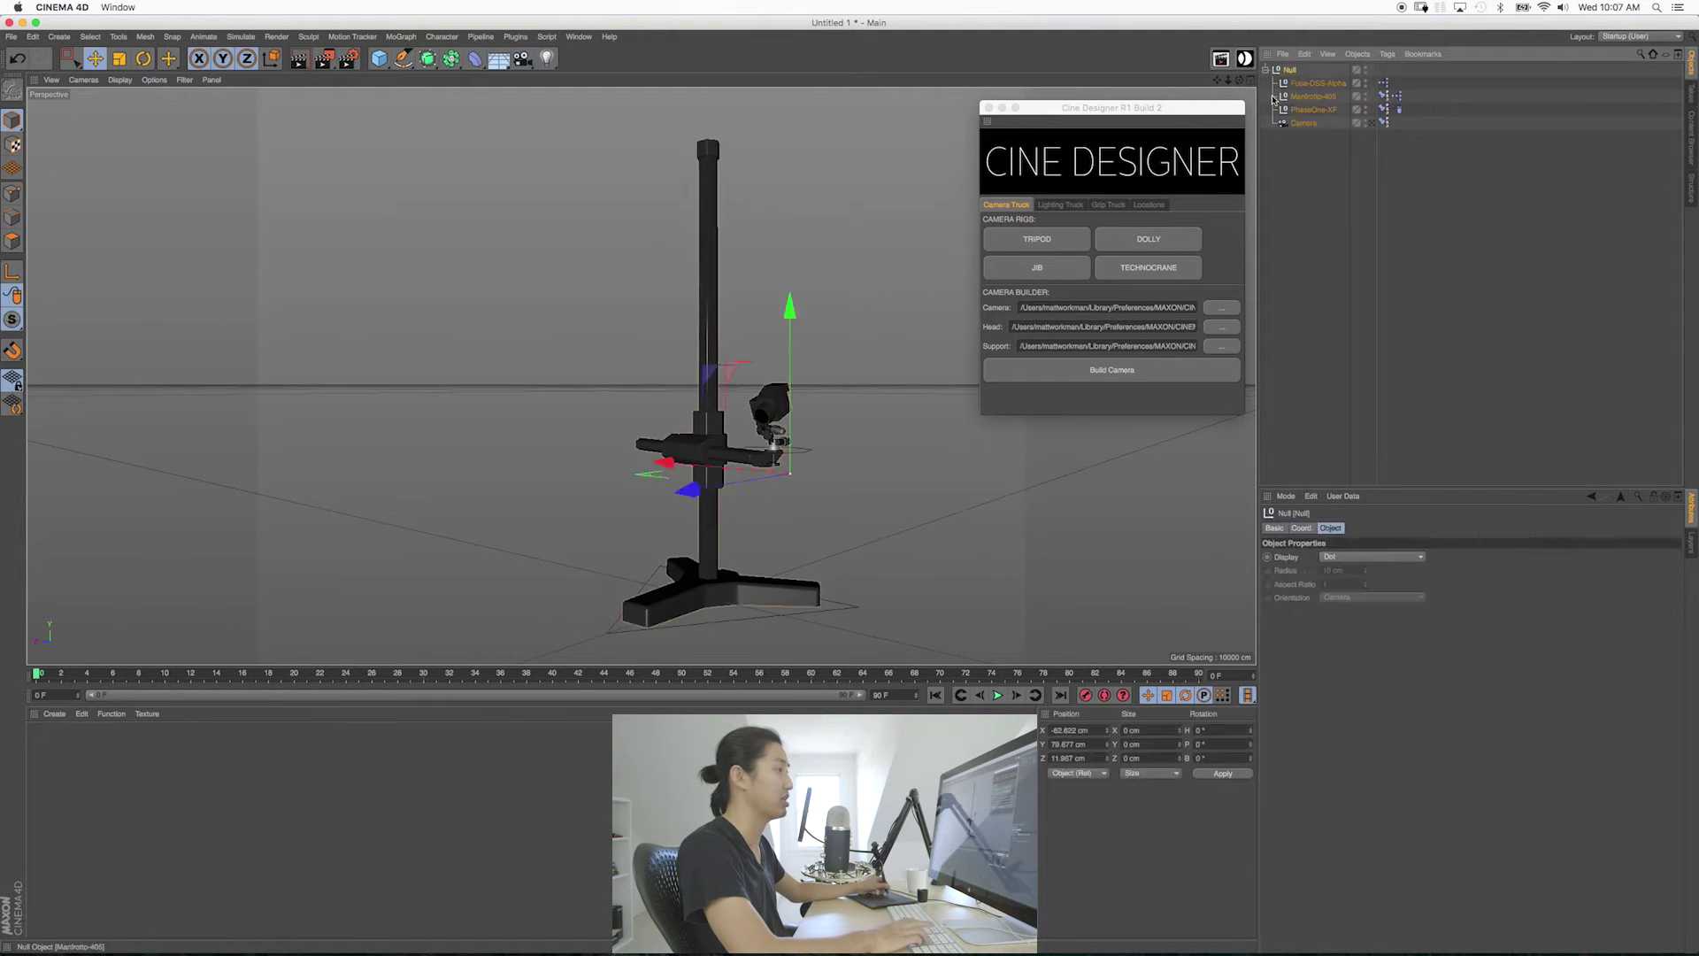
key(Delete)
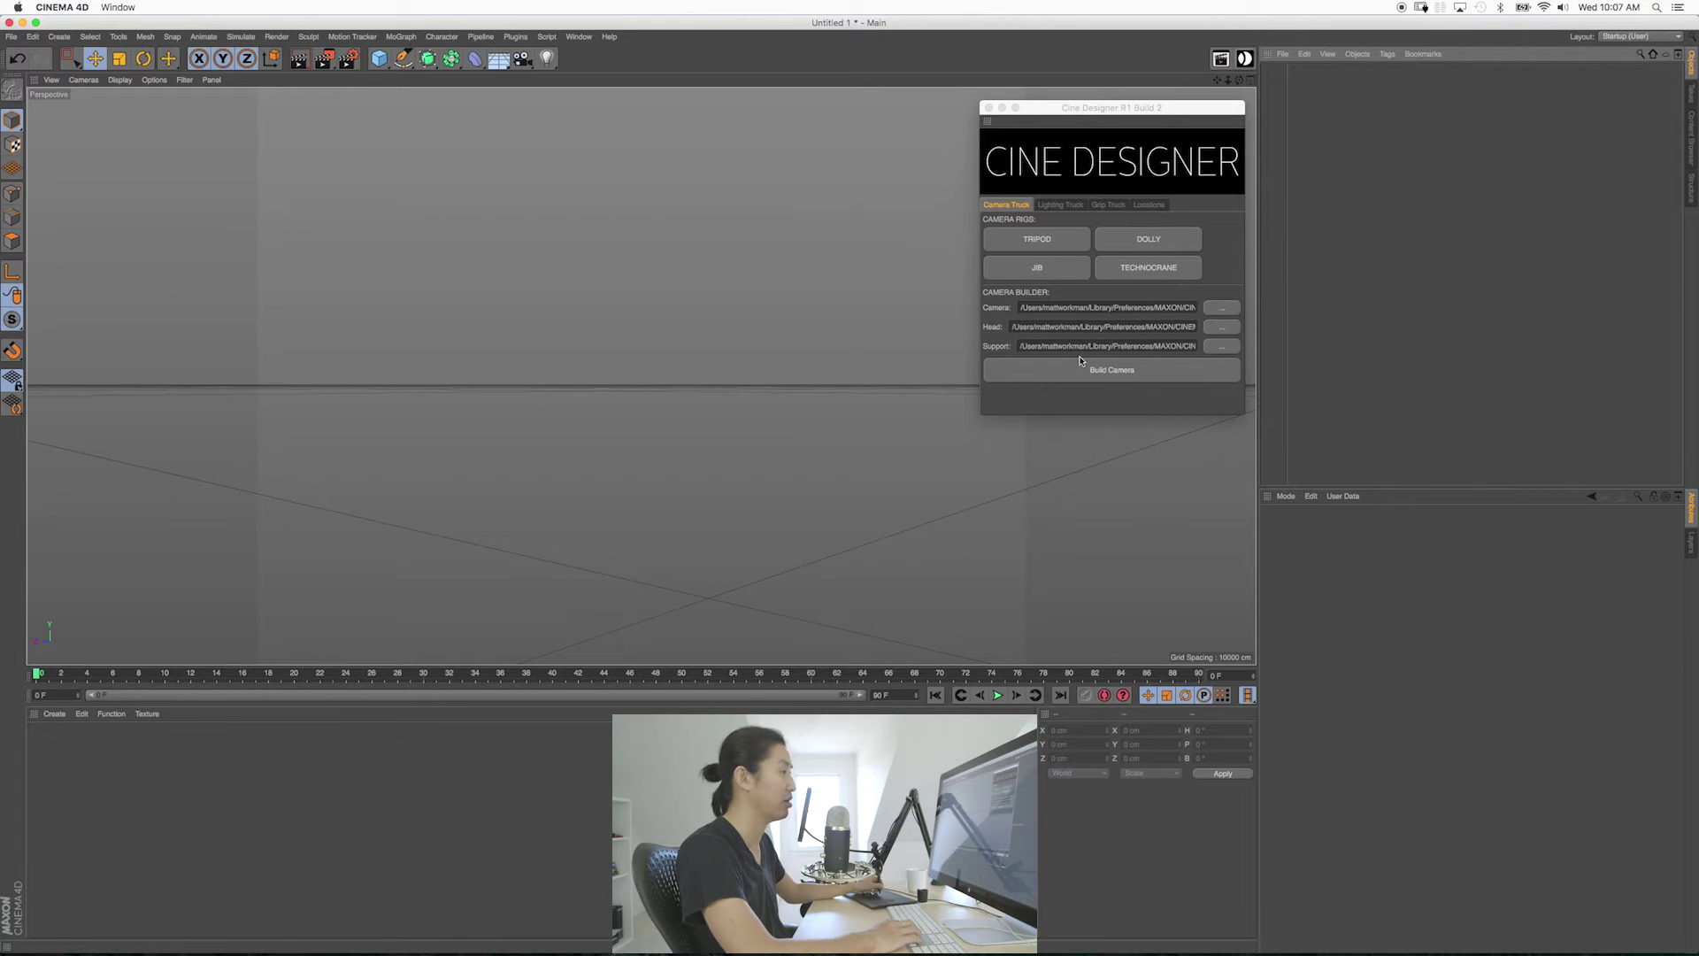
Add the 4x4 Light + C-Stand and 12x12 Light + Stands lighting rigs, and move the 12x12 rig along X to about 381 cm.
click(1067, 206)
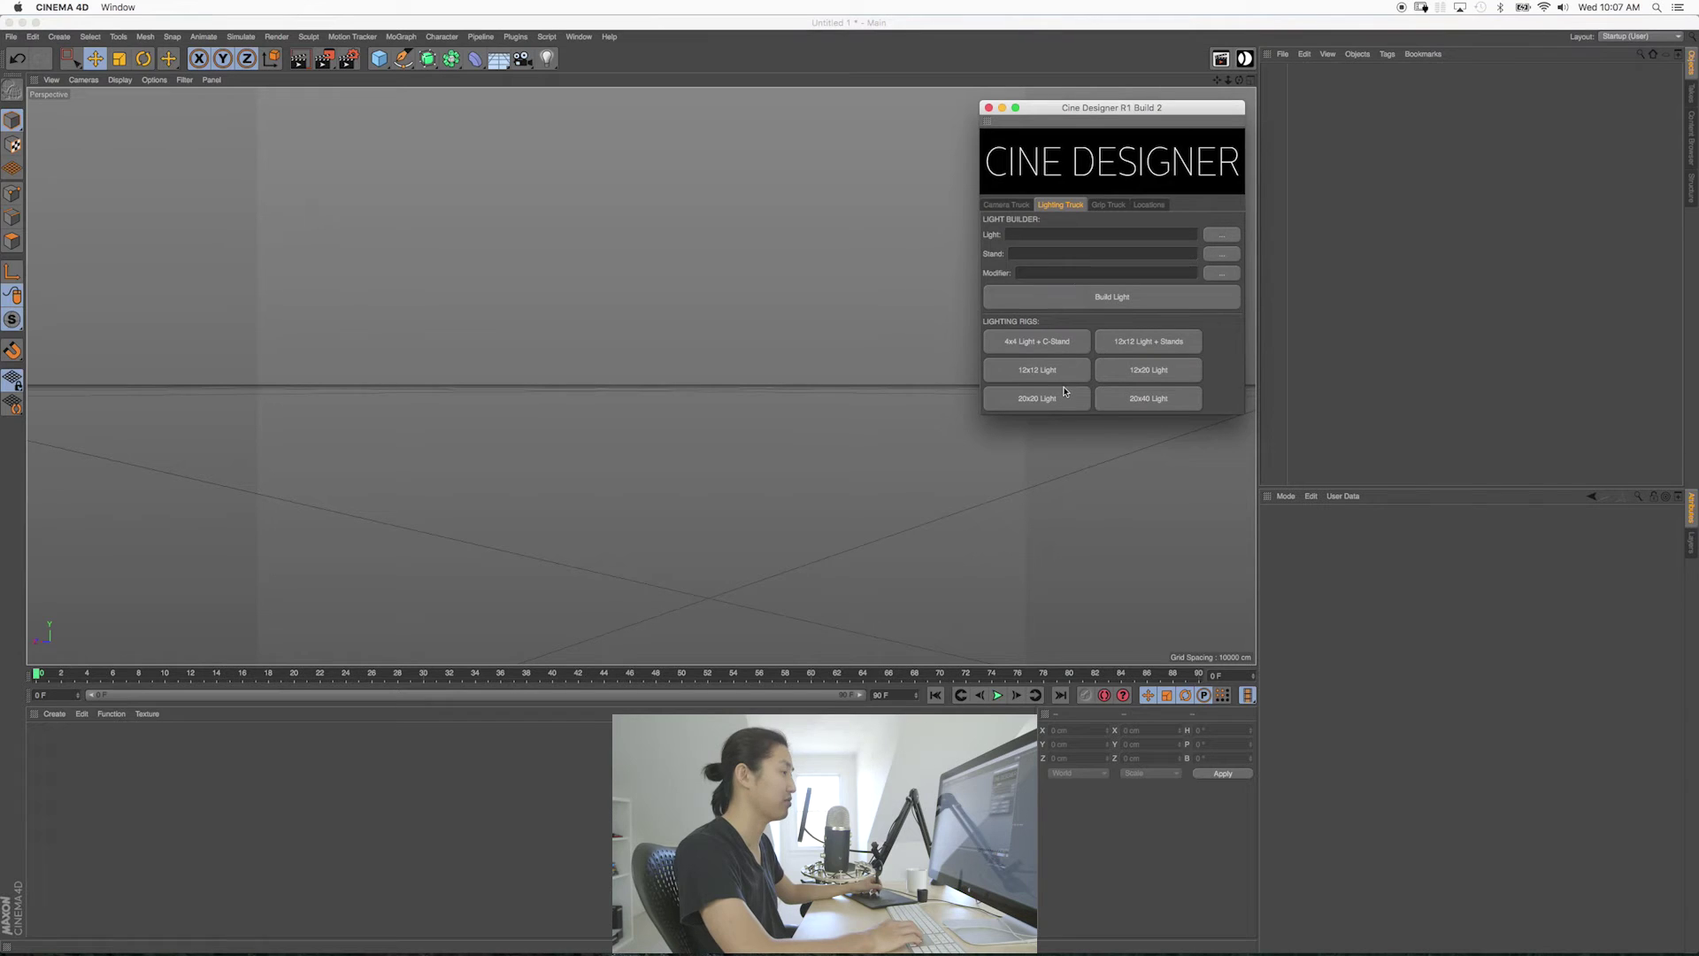
click(1036, 340)
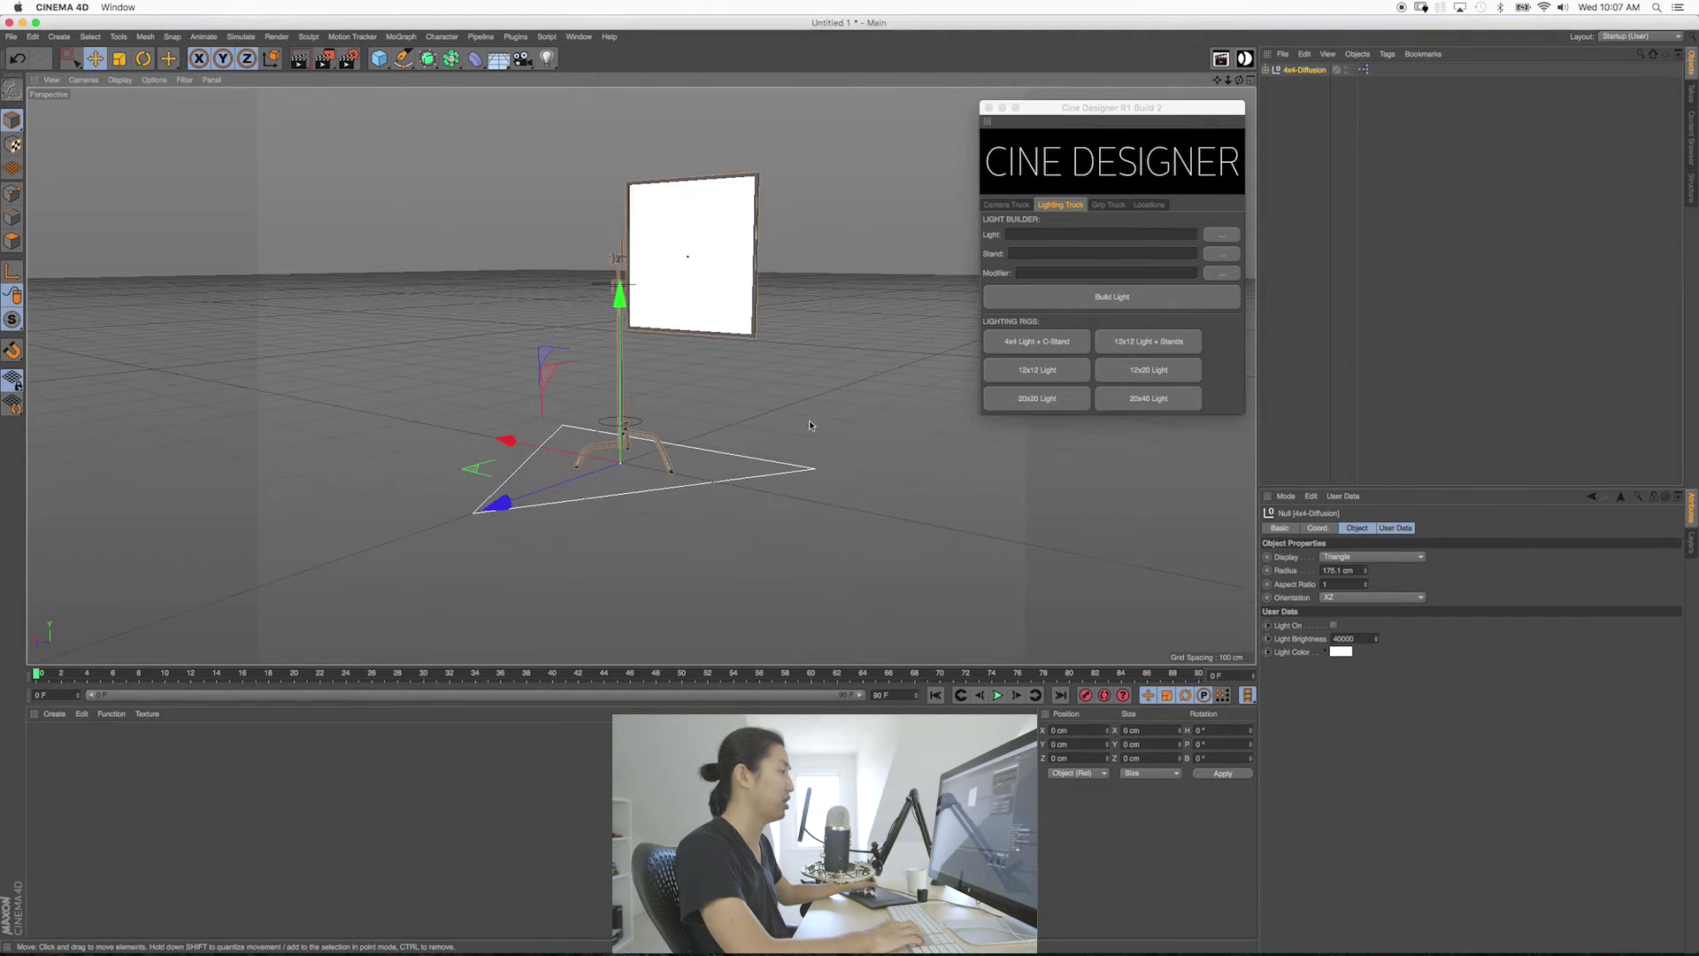
click(1148, 340)
drag(591, 498, 369, 459)
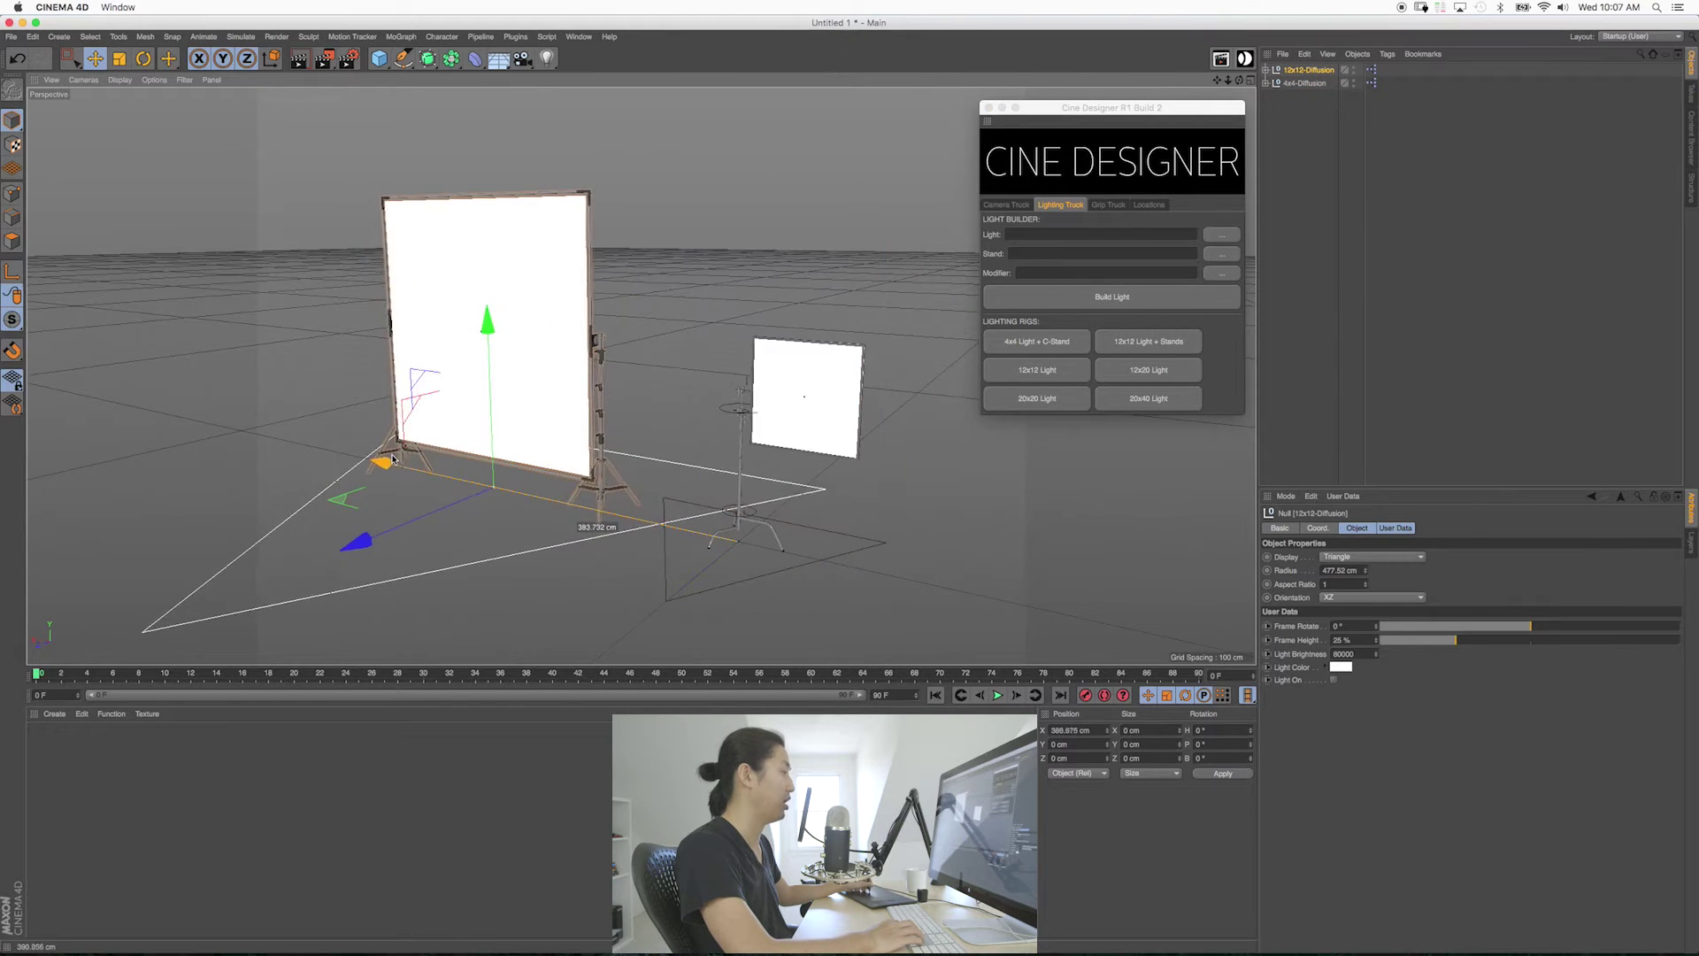
Examine the 12x12 diffusion frame, its stands and the neighbouring 4x4 diffusion rig from several distances and angles.
alt+middle_drag(558, 469, 644, 470)
alt+drag(645, 470, 644, 443)
alt+right_drag(644, 444, 797, 425)
alt+drag(736, 431, 737, 409)
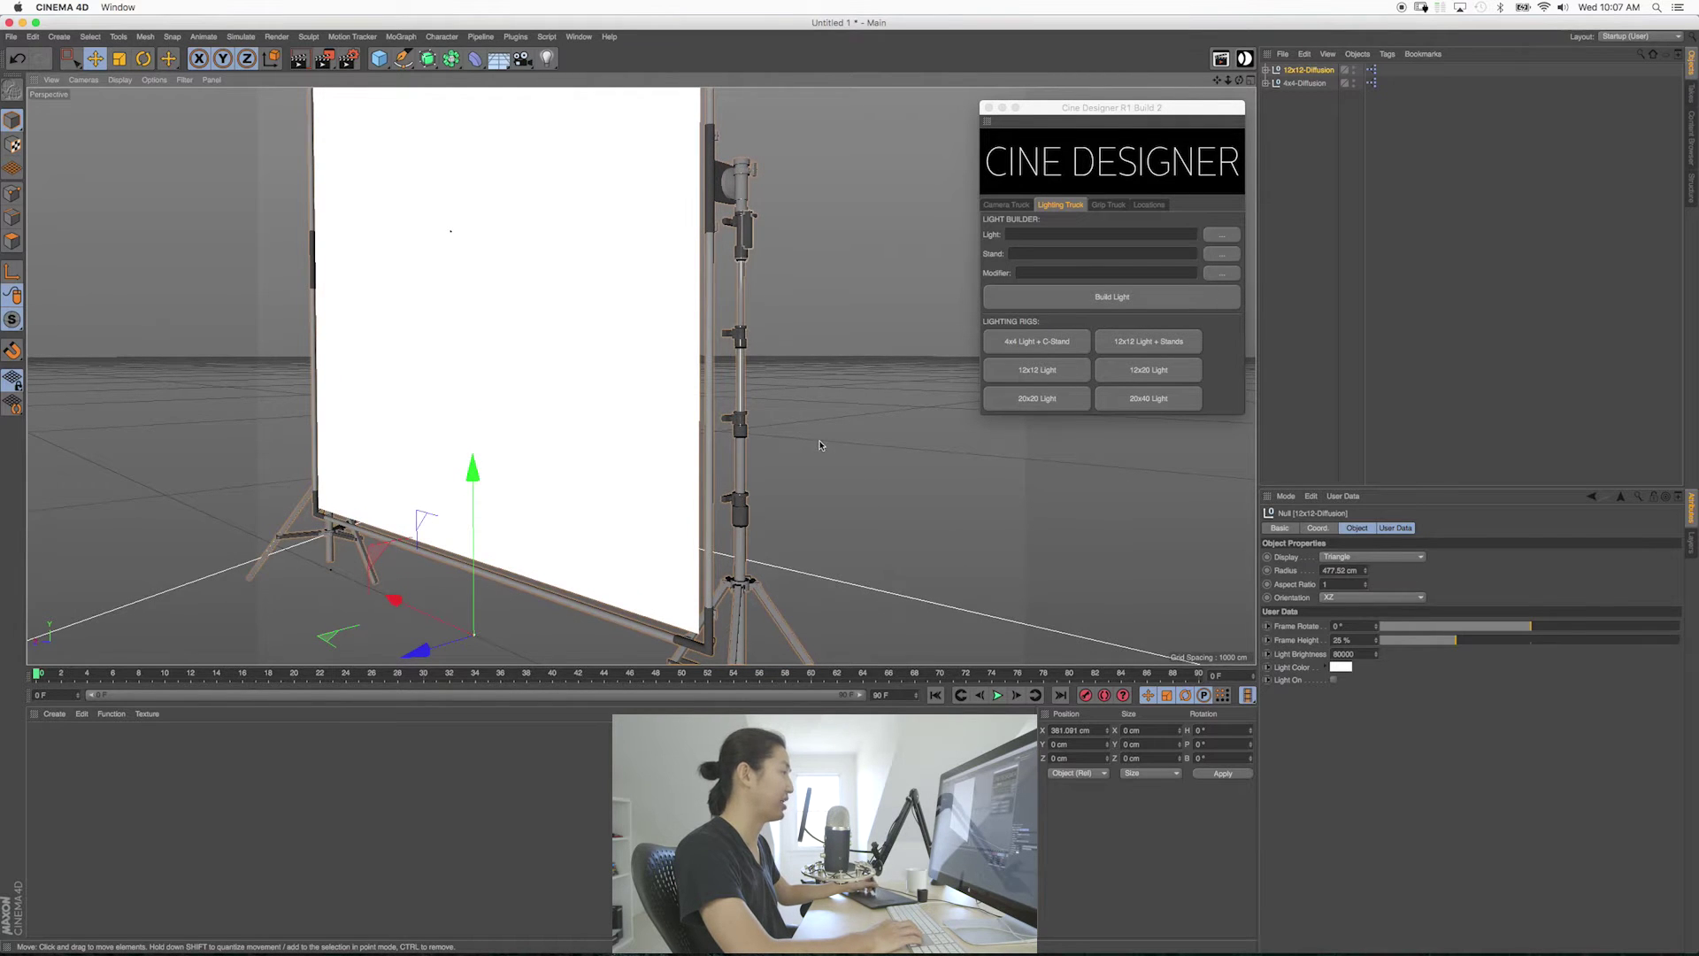
alt+middle_drag(665, 441, 672, 413)
alt+right_drag(680, 467, 565, 430)
mouse_move(632, 447)
alt+mouse_down()
mouse_move(619, 443)
mouse_move(757, 440)
mouse_move(652, 440)
alt+mouse_up()
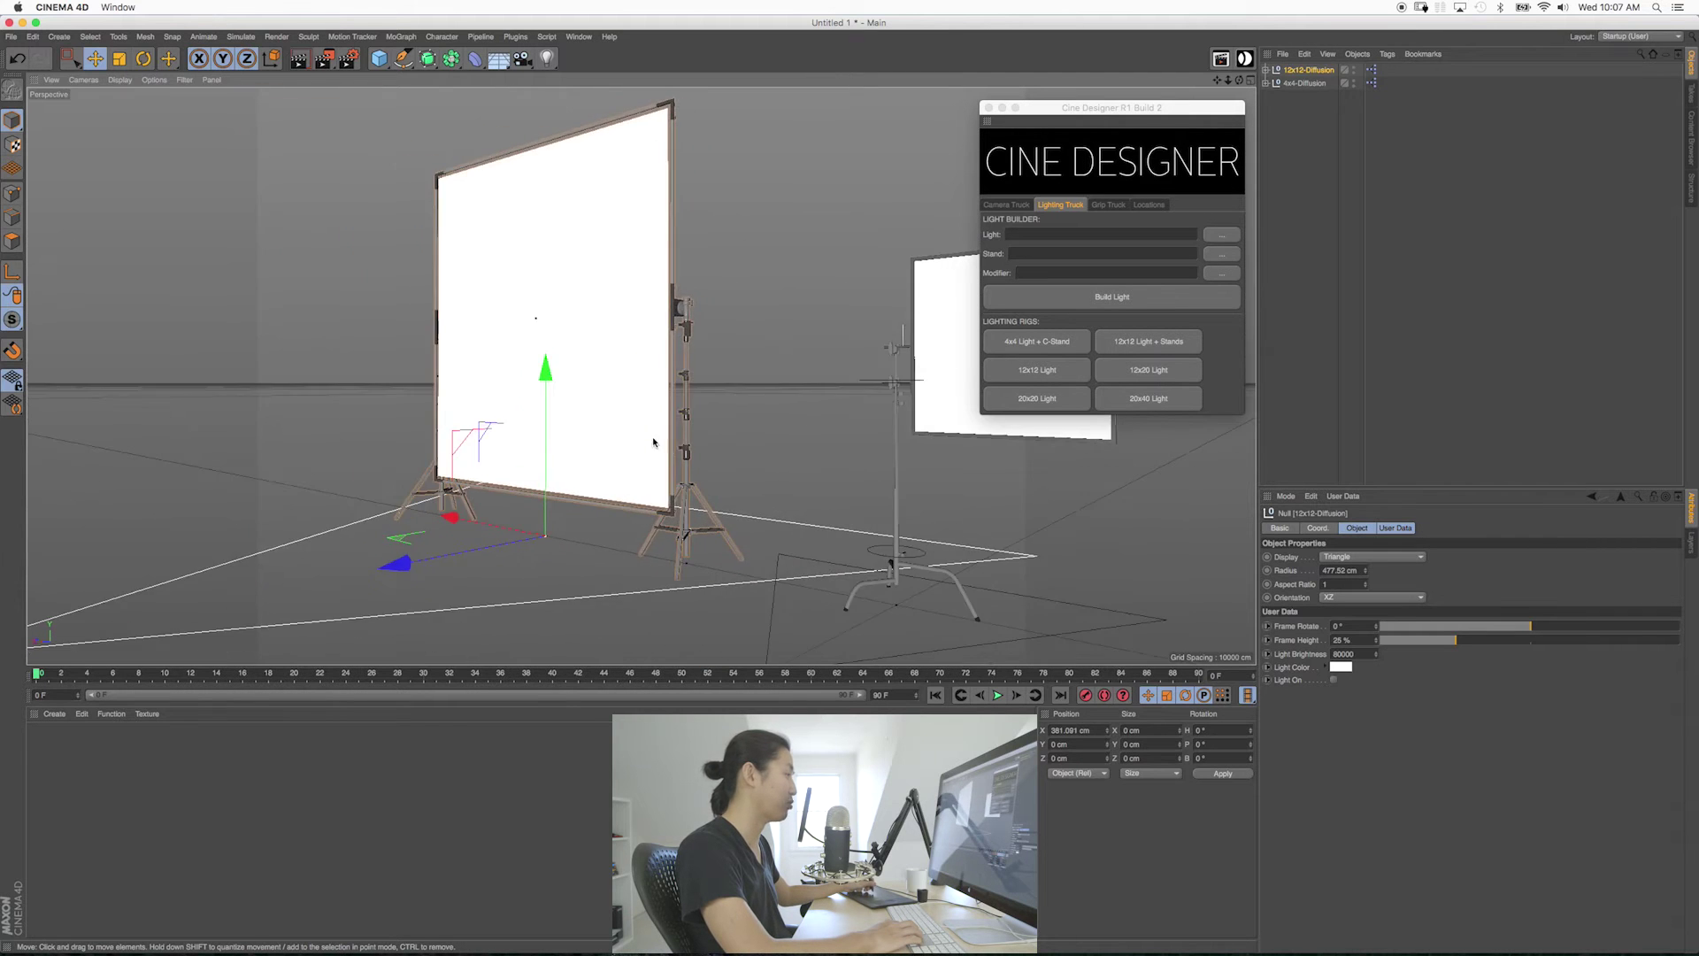
alt+right_drag(652, 440, 617, 450)
alt+drag(617, 451, 623, 472)
alt+middle_drag(654, 480, 672, 513)
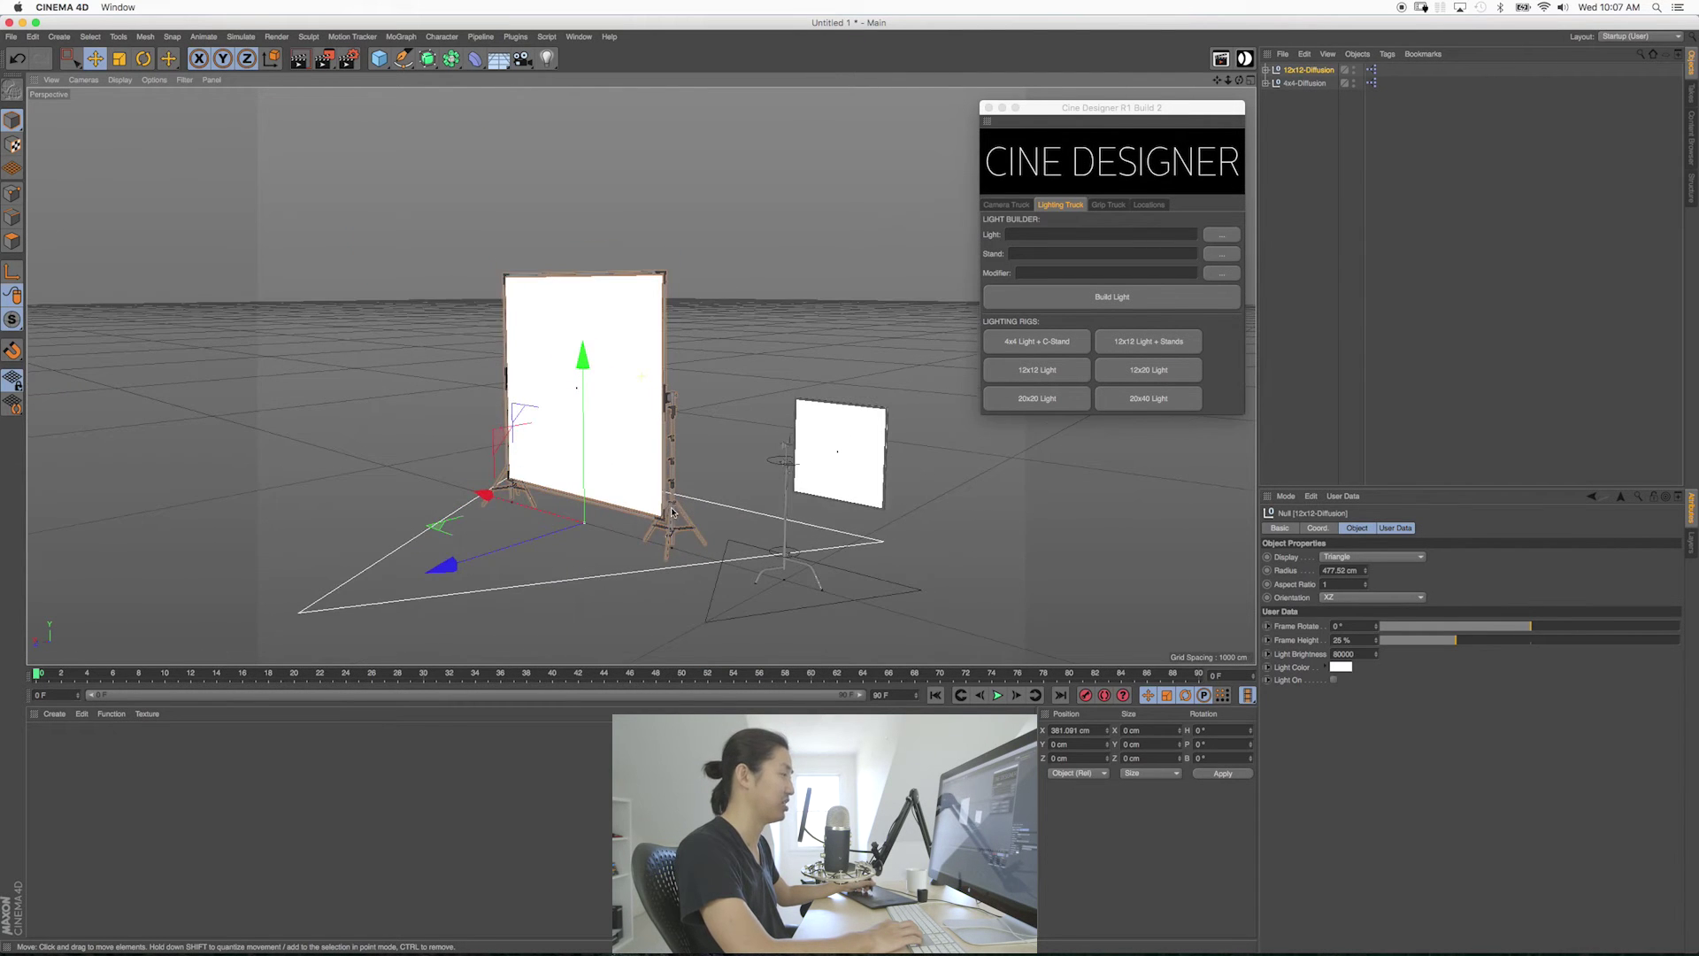
alt+middle_drag(666, 440, 643, 414)
alt+drag(694, 446, 696, 424)
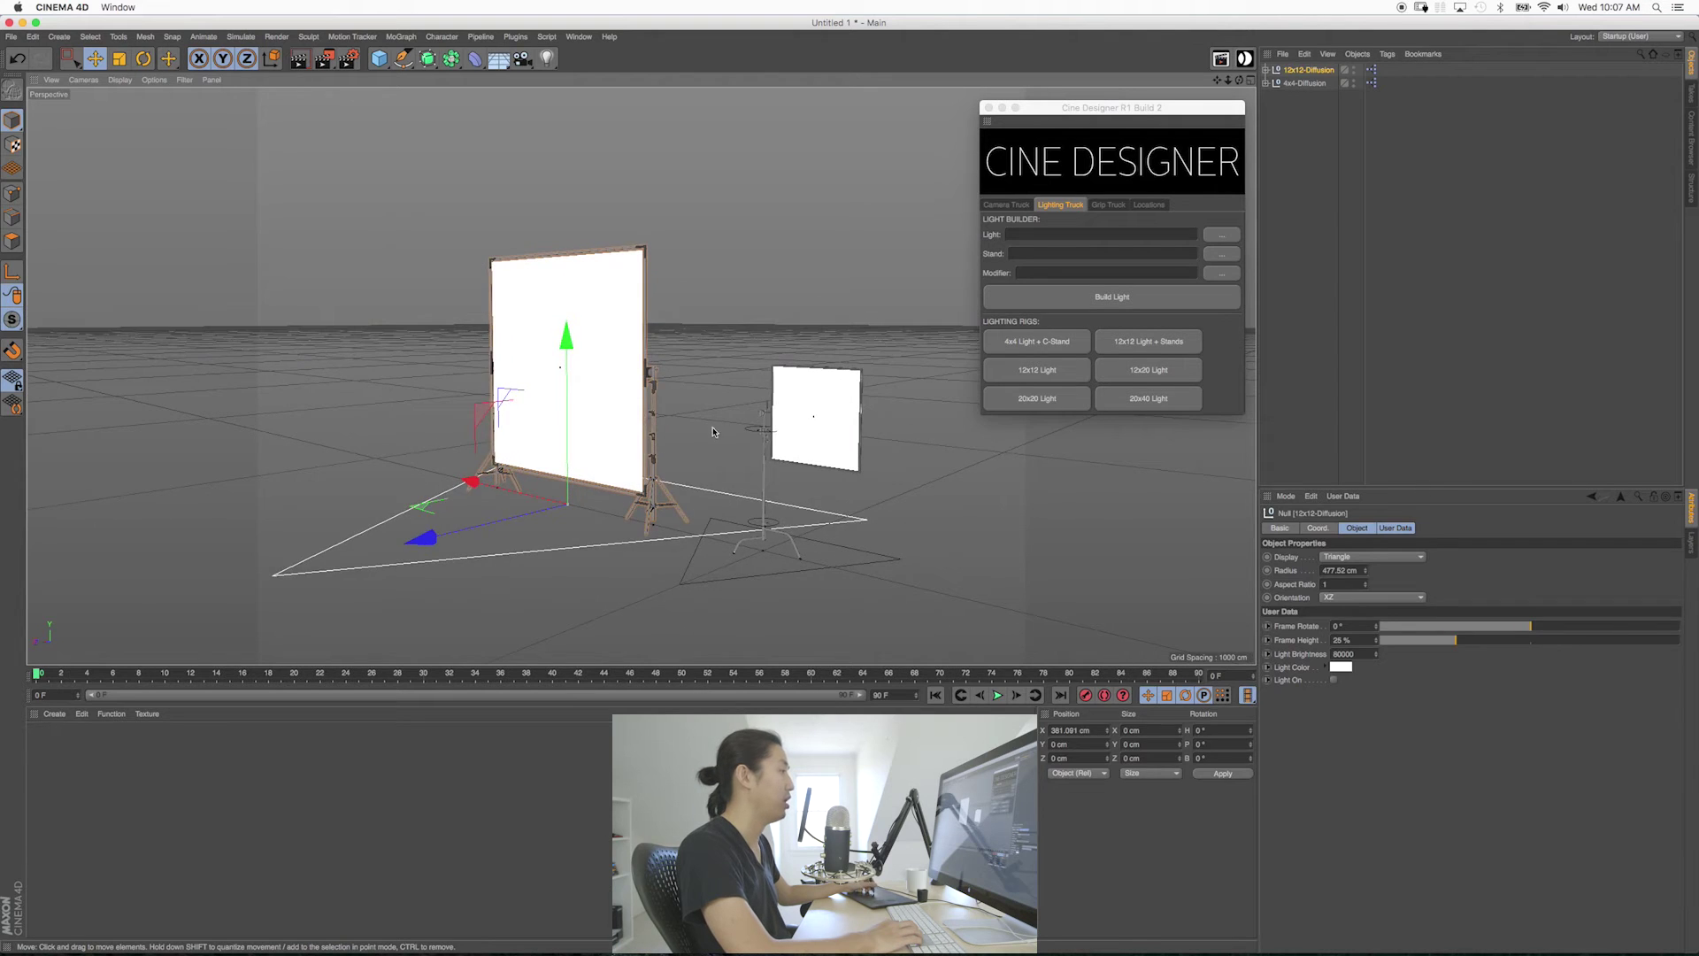
Delete both the 12x12 and 4x4 diffusion rigs from the scene.
click(696, 425)
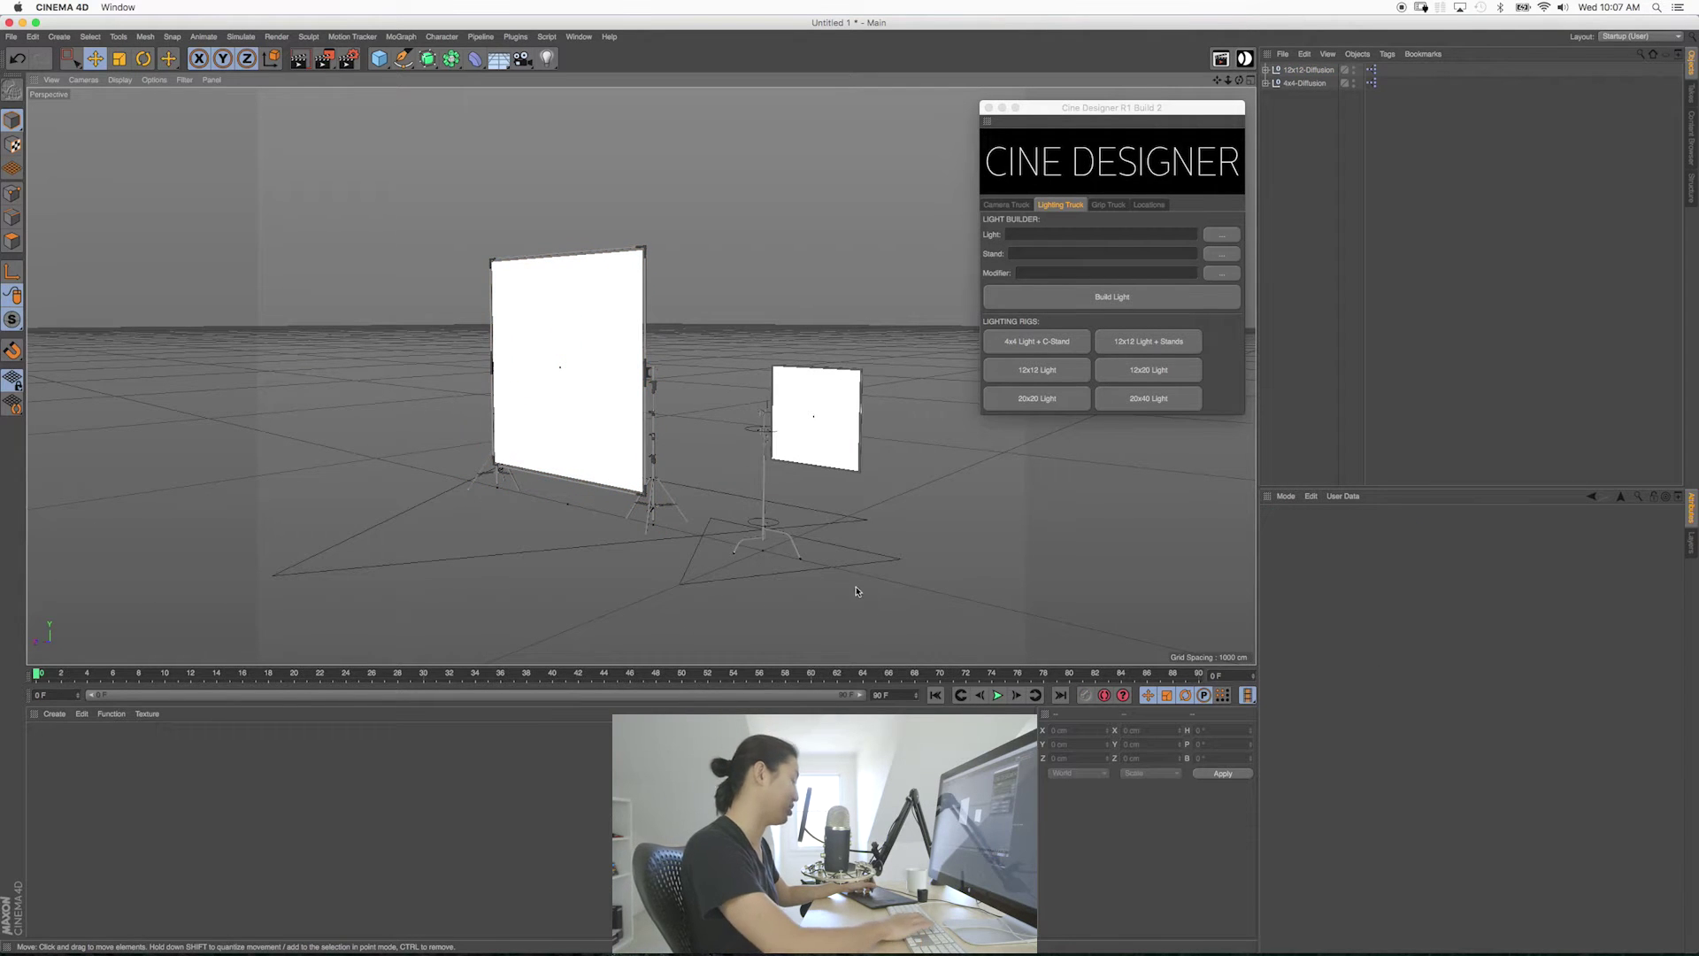
key(0)
drag(746, 481, 418, 200)
click(1307, 161)
key(super+a)
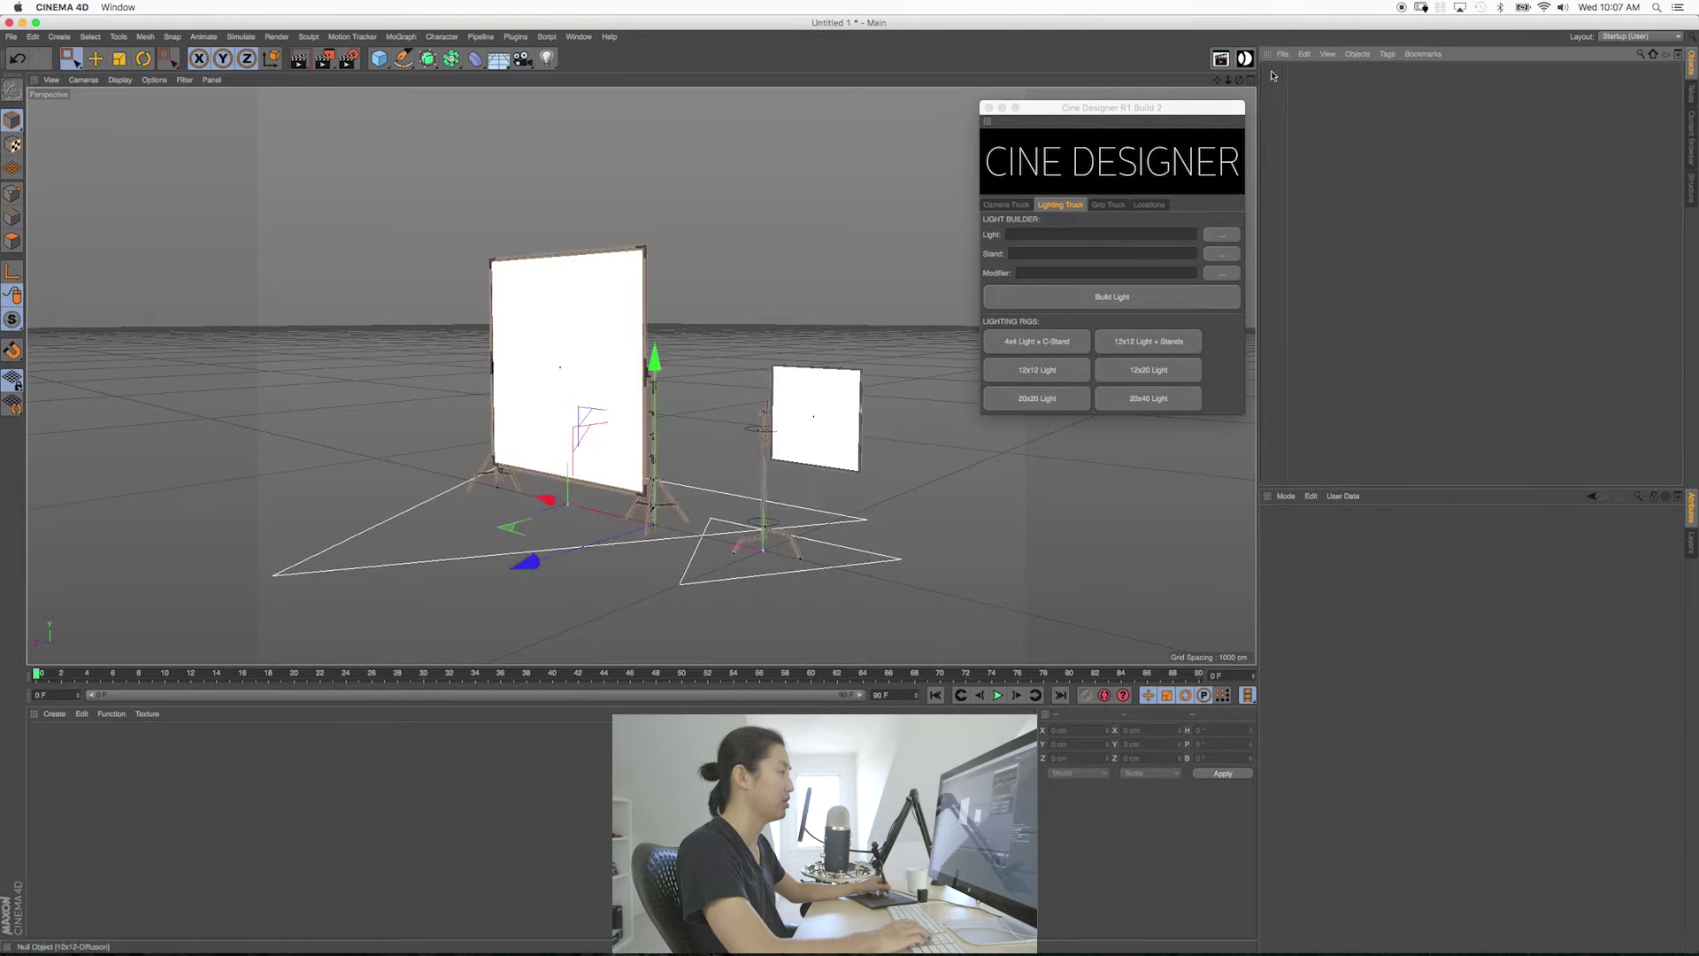
key(Delete)
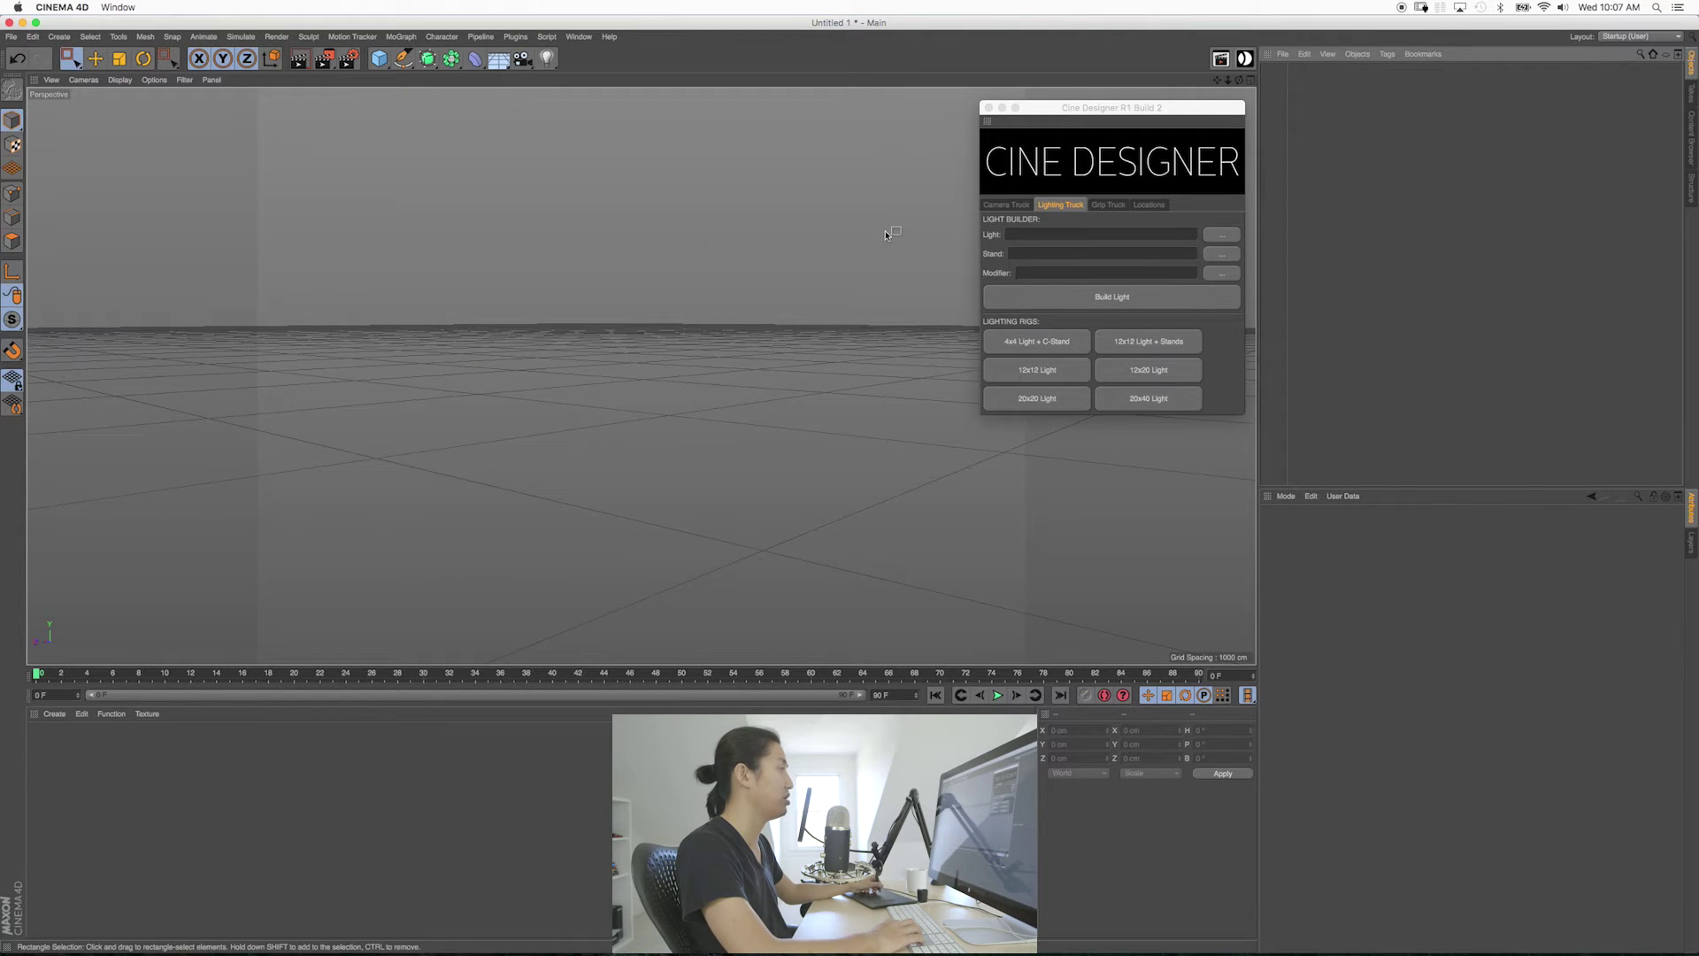
Add a 12x12 Light frame with its light and grid turned on, and move it to about Y 36 cm, Z 20 cm.
click(1056, 374)
alt+middle_drag(770, 550, 708, 452)
alt+drag(708, 452, 875, 428)
click(1320, 570)
click(1313, 626)
alt+drag(606, 379, 560, 408)
drag(587, 281, 605, 263)
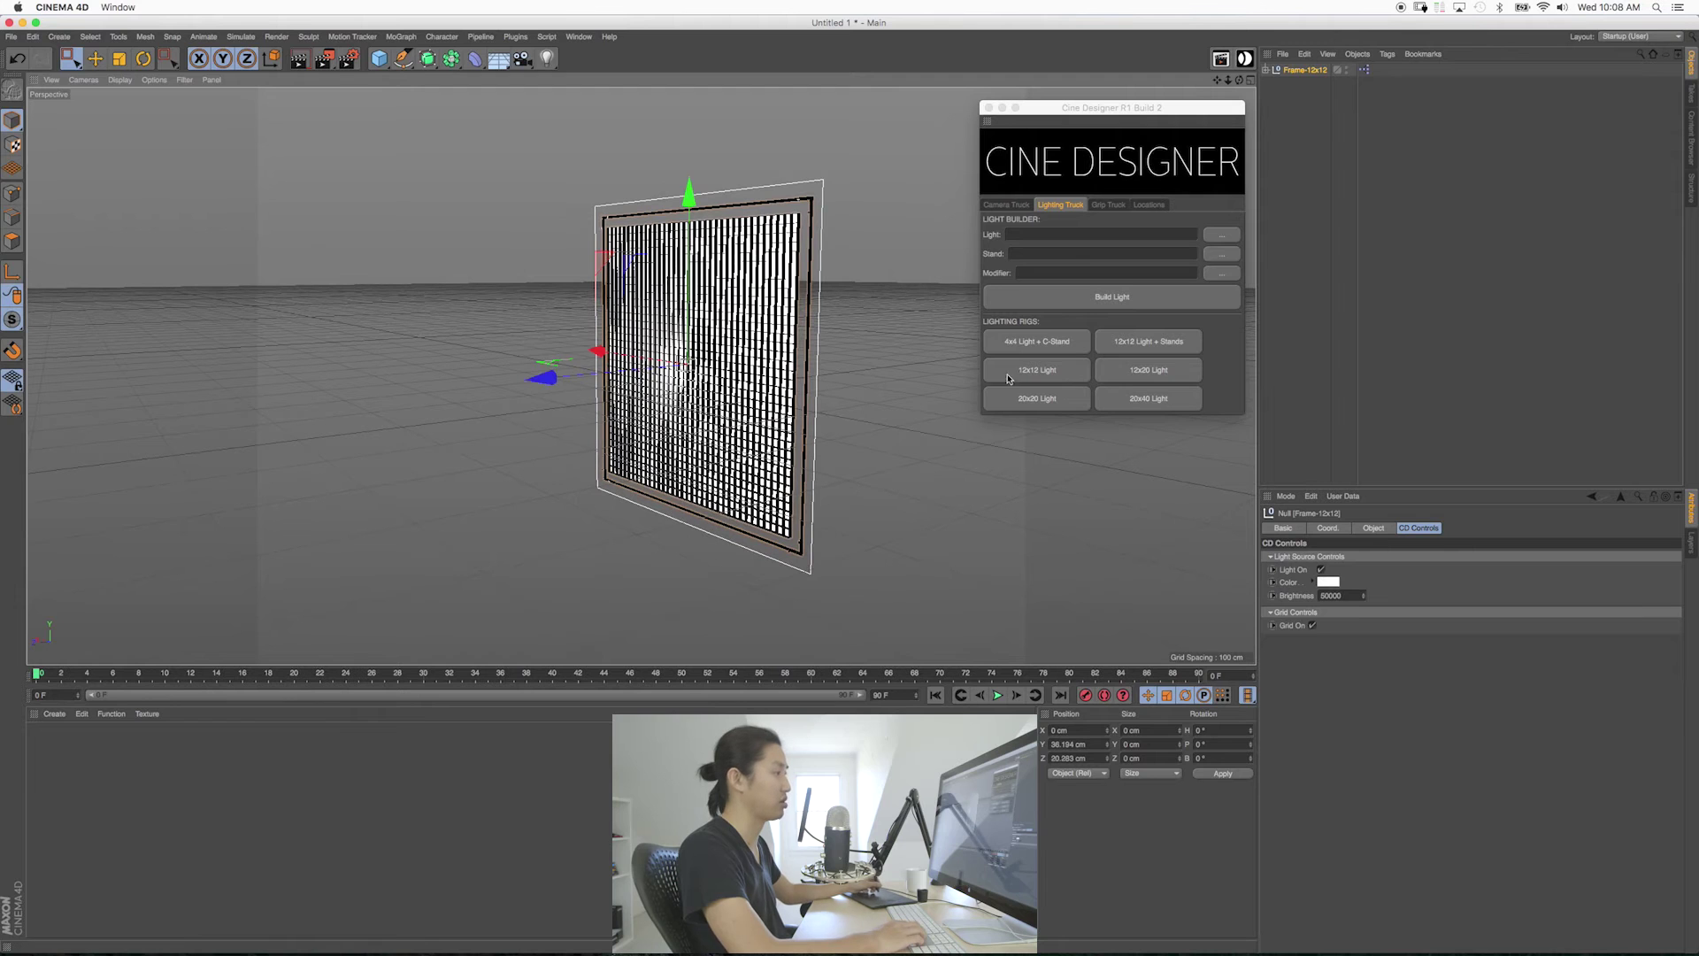
Add a 12x20 Light frame, raise it above the 12x12 frame and turn its grid on.
click(1116, 370)
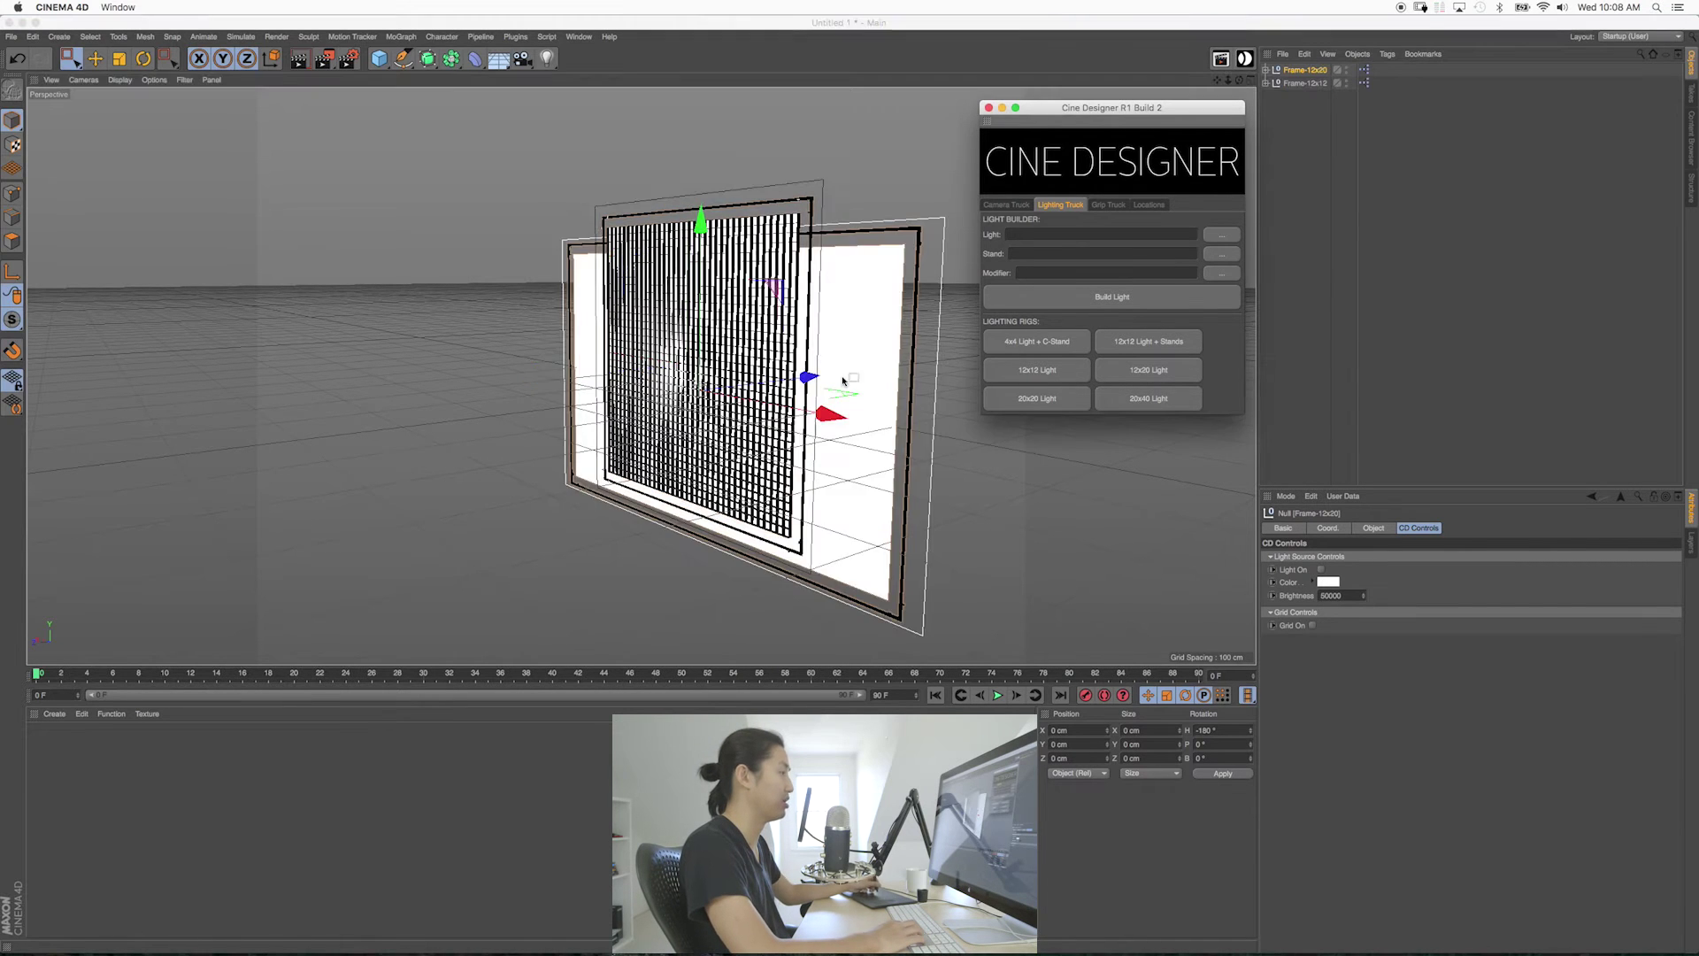
drag(778, 366, 792, 243)
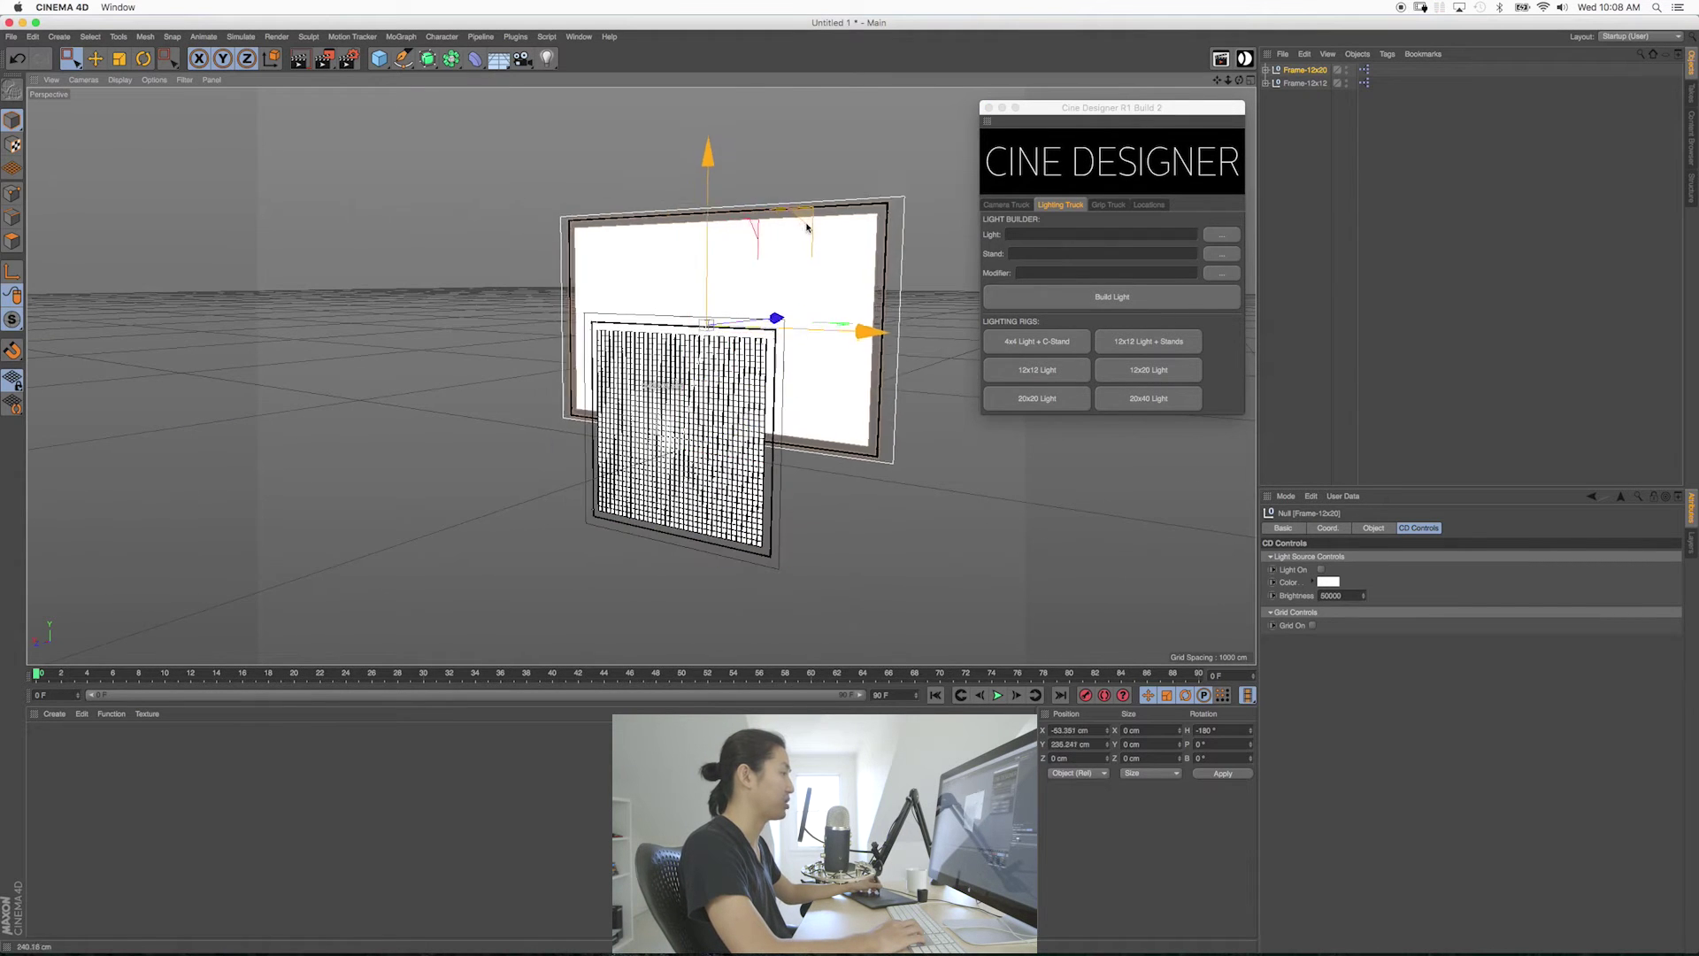
click(1313, 625)
alt+drag(1209, 581, 325, 247)
Add the 20x20 Light and 20x40 Light frames to the scene.
click(1038, 398)
click(1152, 410)
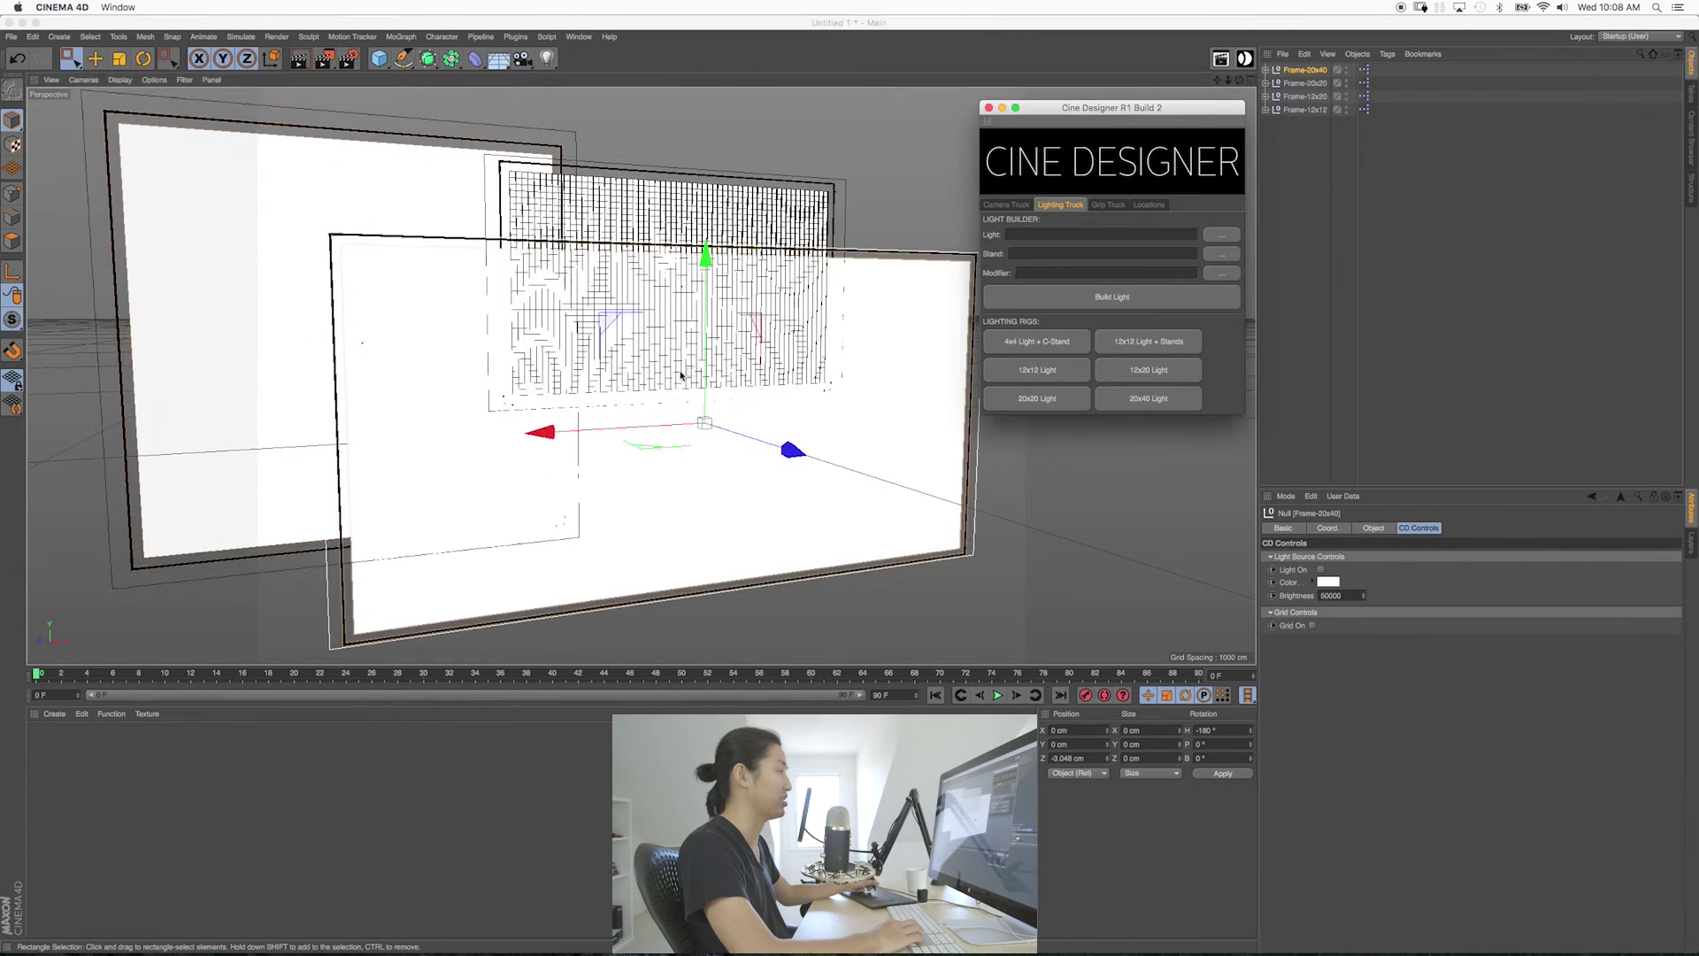
alt+drag(683, 368, 602, 376)
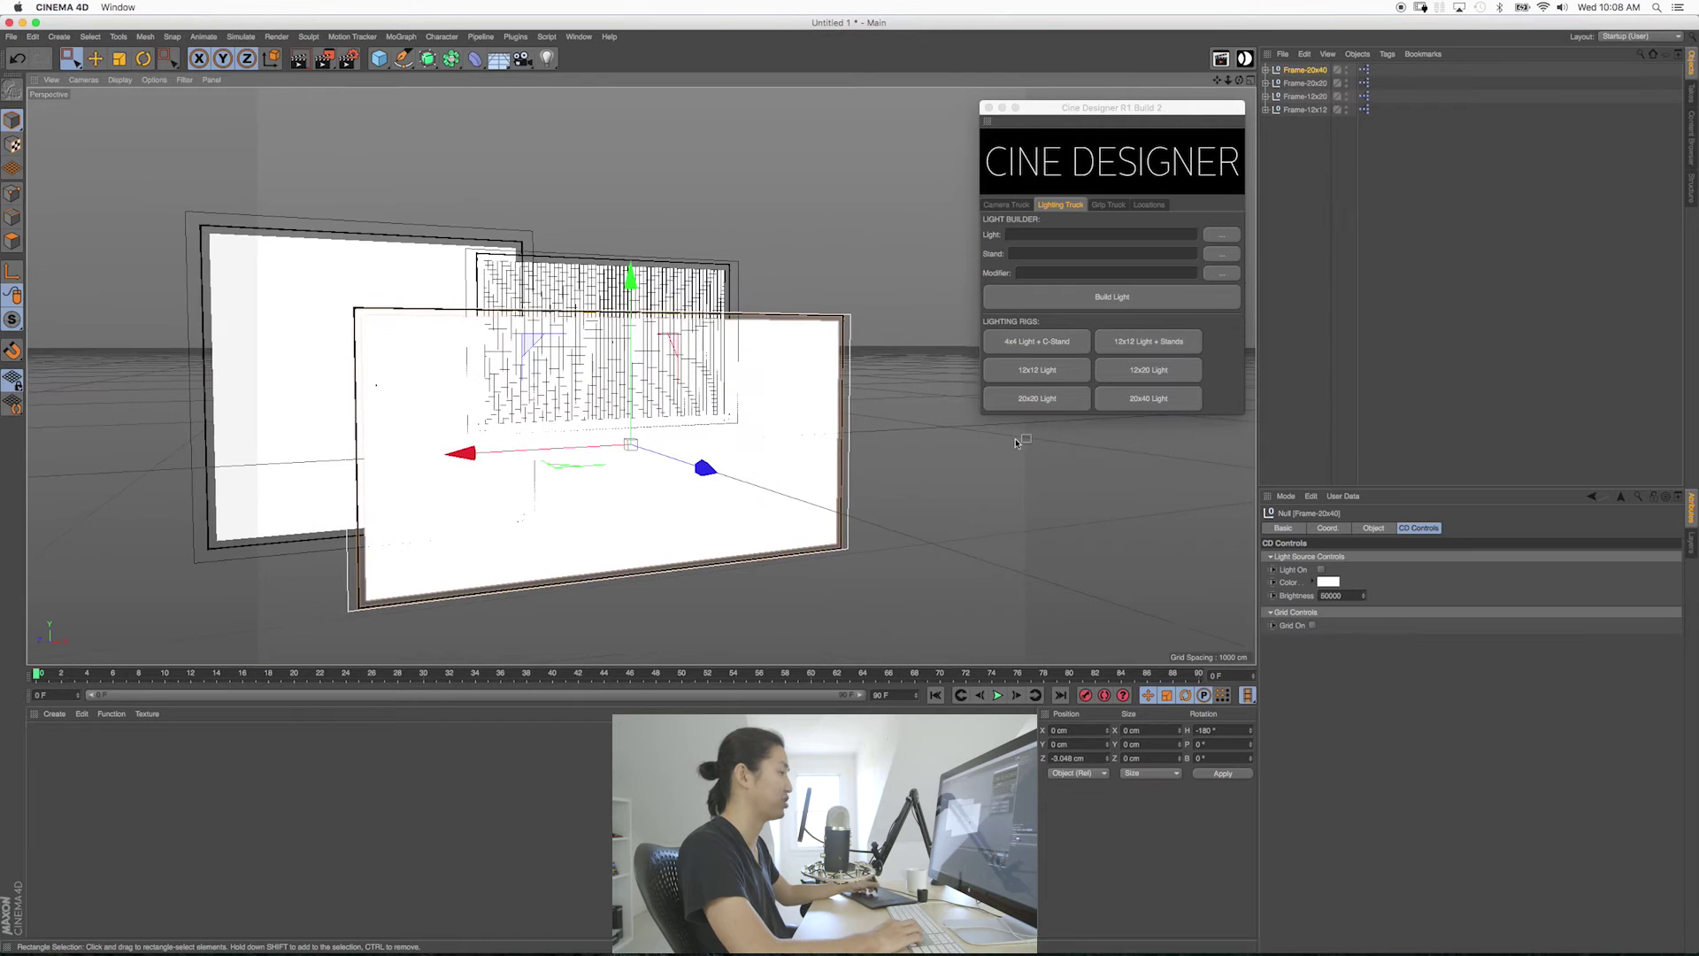
Delete all four light frames from the scene.
click(1285, 174)
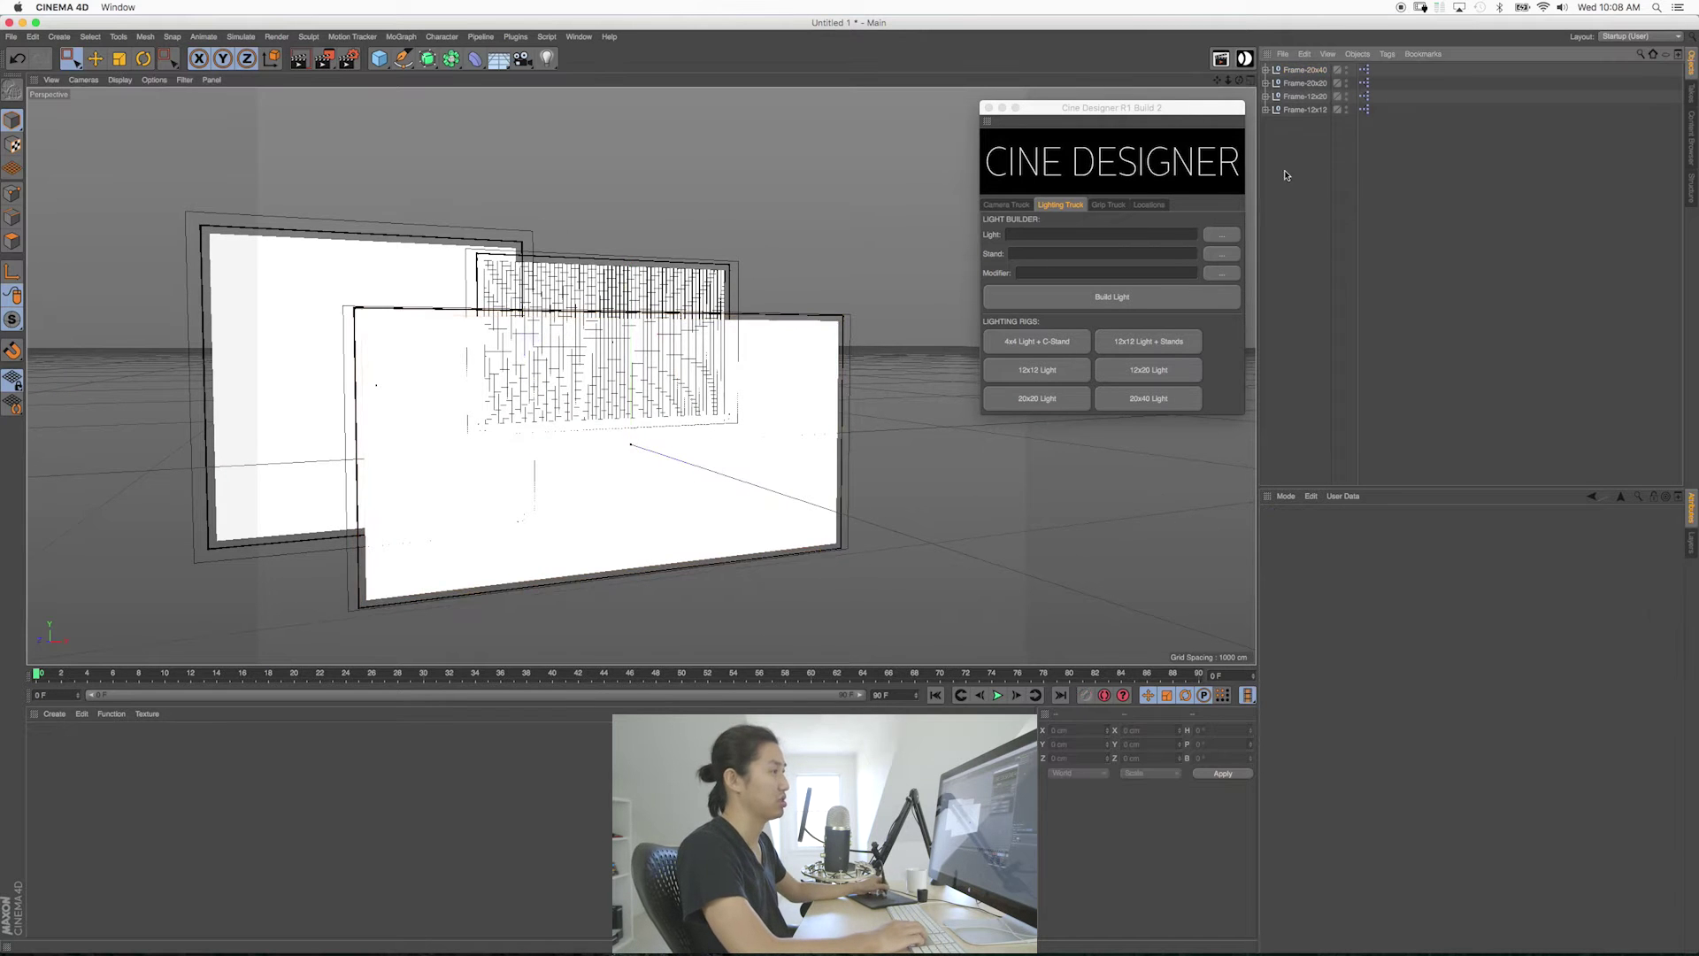
drag(1324, 161, 1283, 63)
key(Delete)
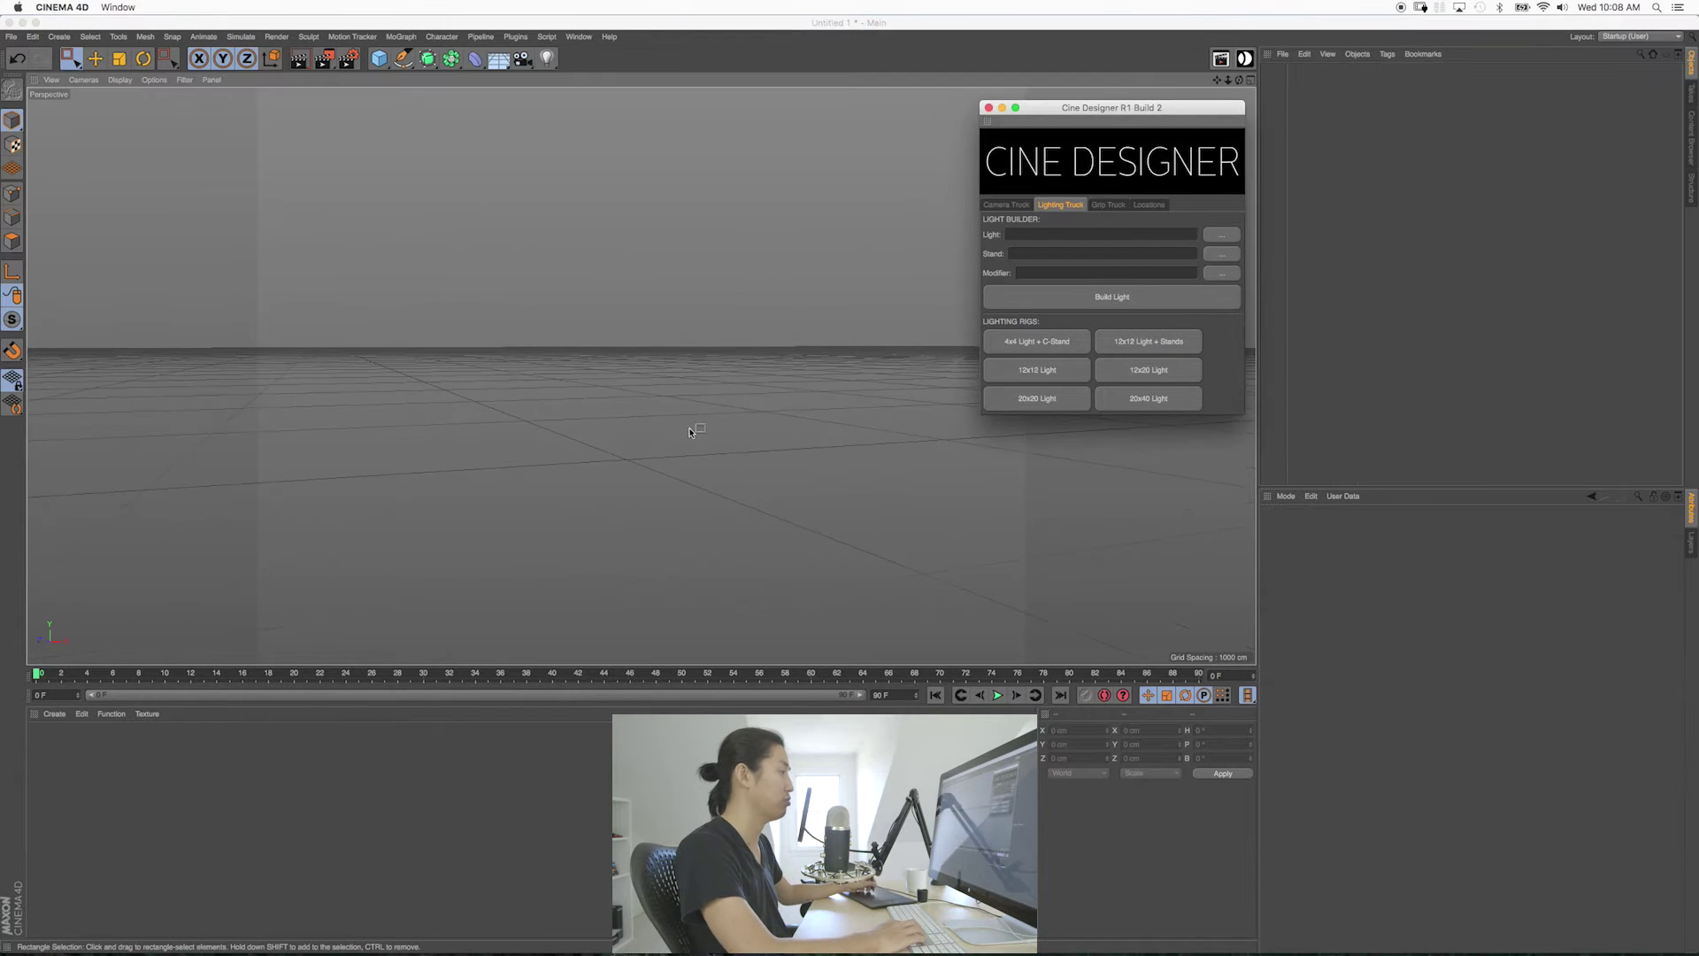
alt+drag(686, 433, 798, 437)
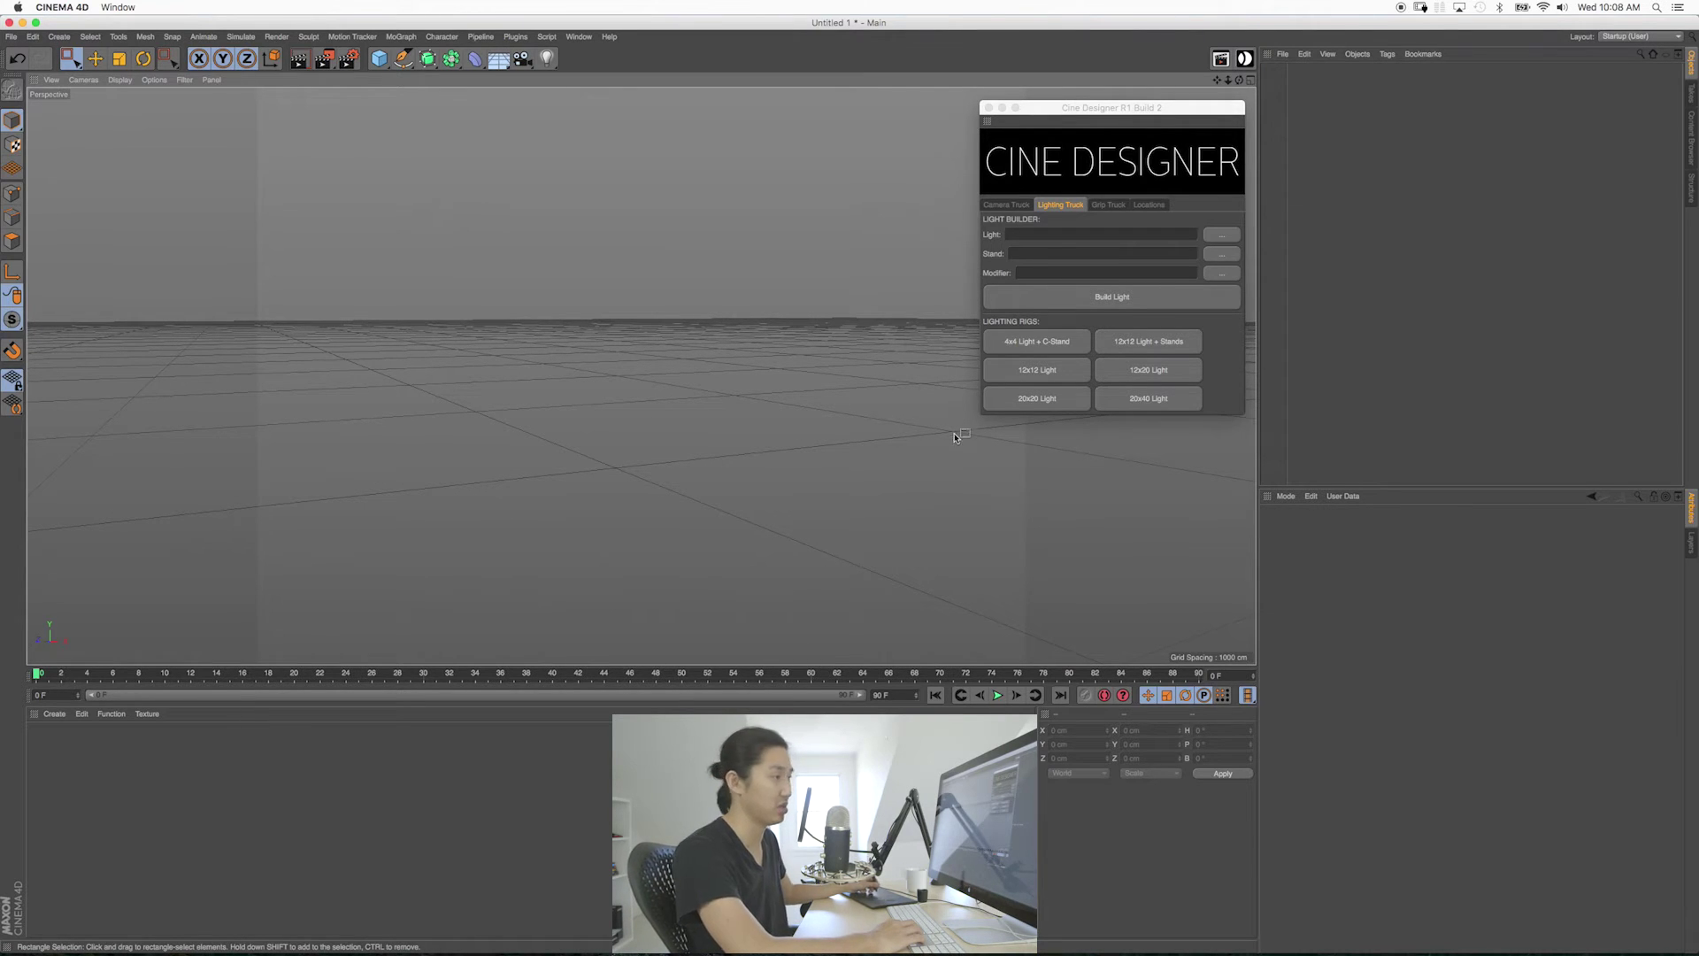
Load Arri-Arrilite2kPlus.c4d from the Arri lights folder into the Light Builder and build the light without a stand or modifier.
click(1206, 241)
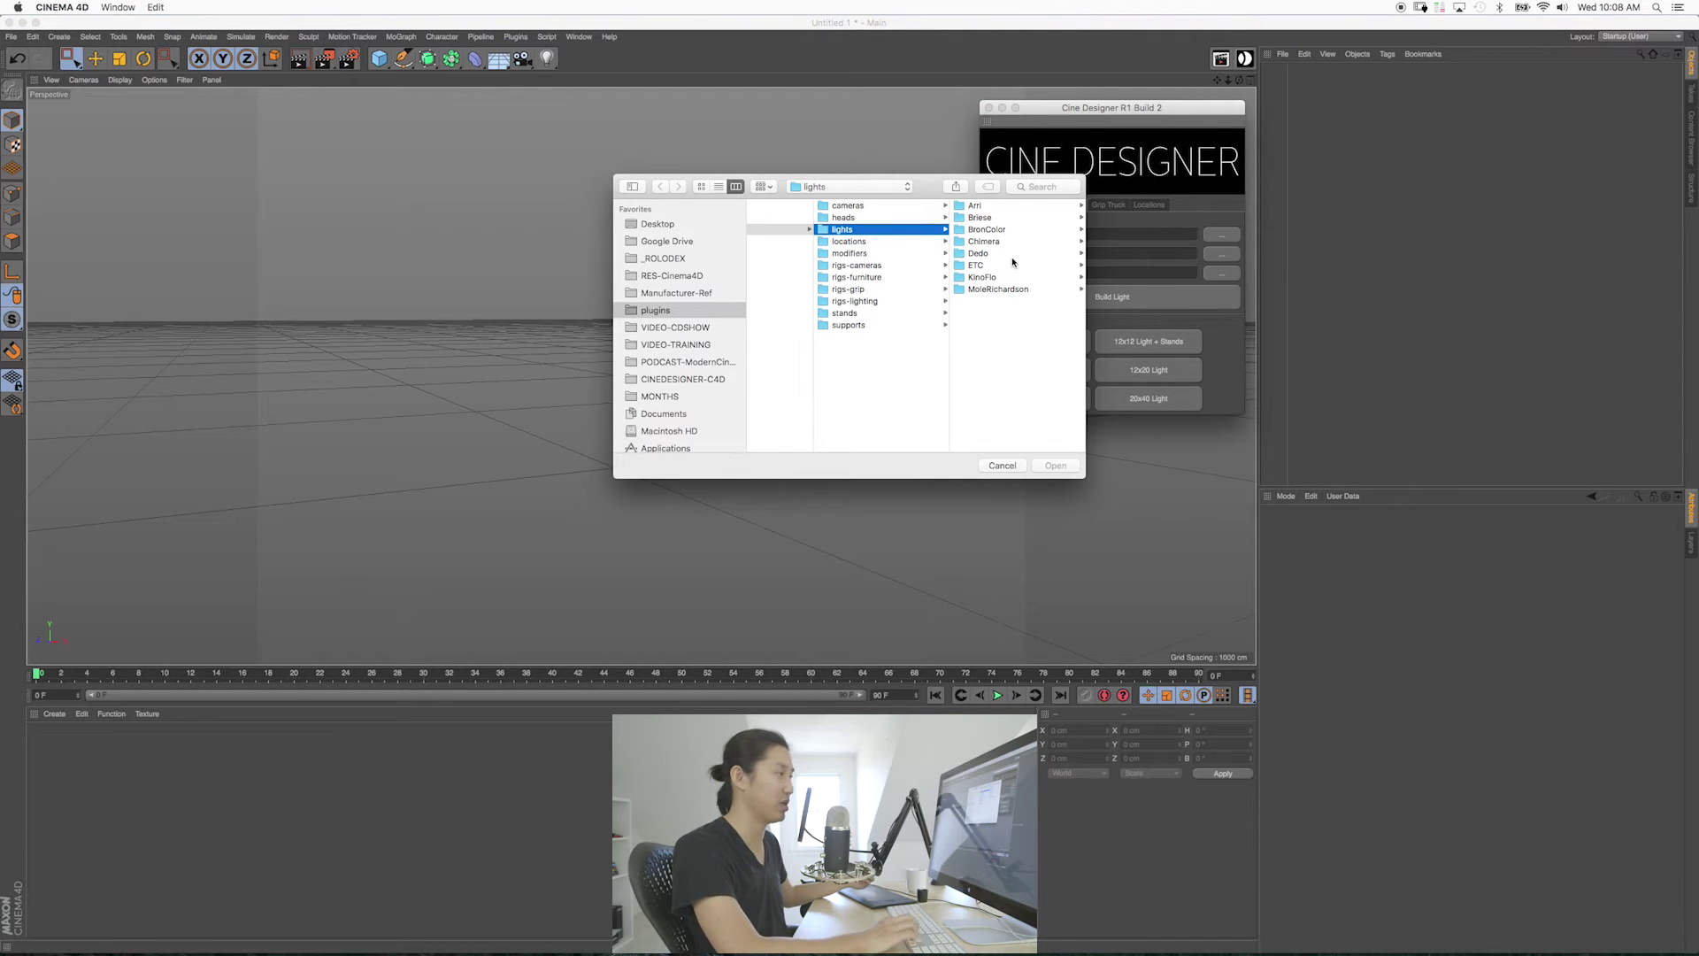
key(Right)
key(Left)
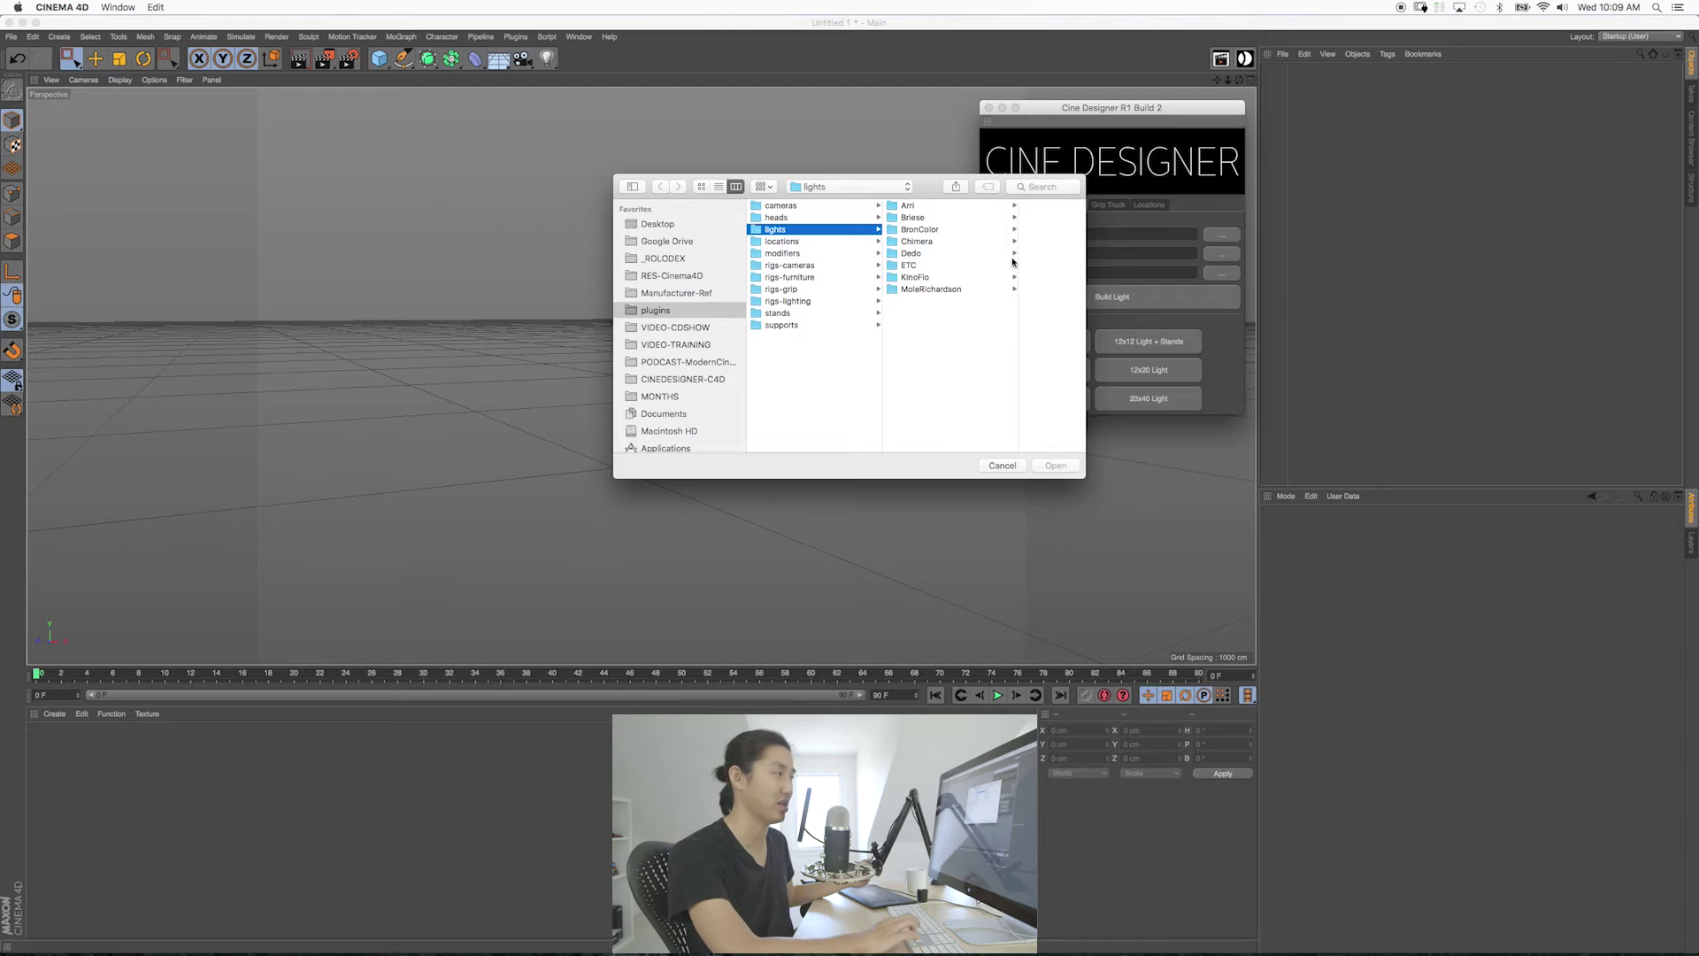
key(Right)
key(Left)
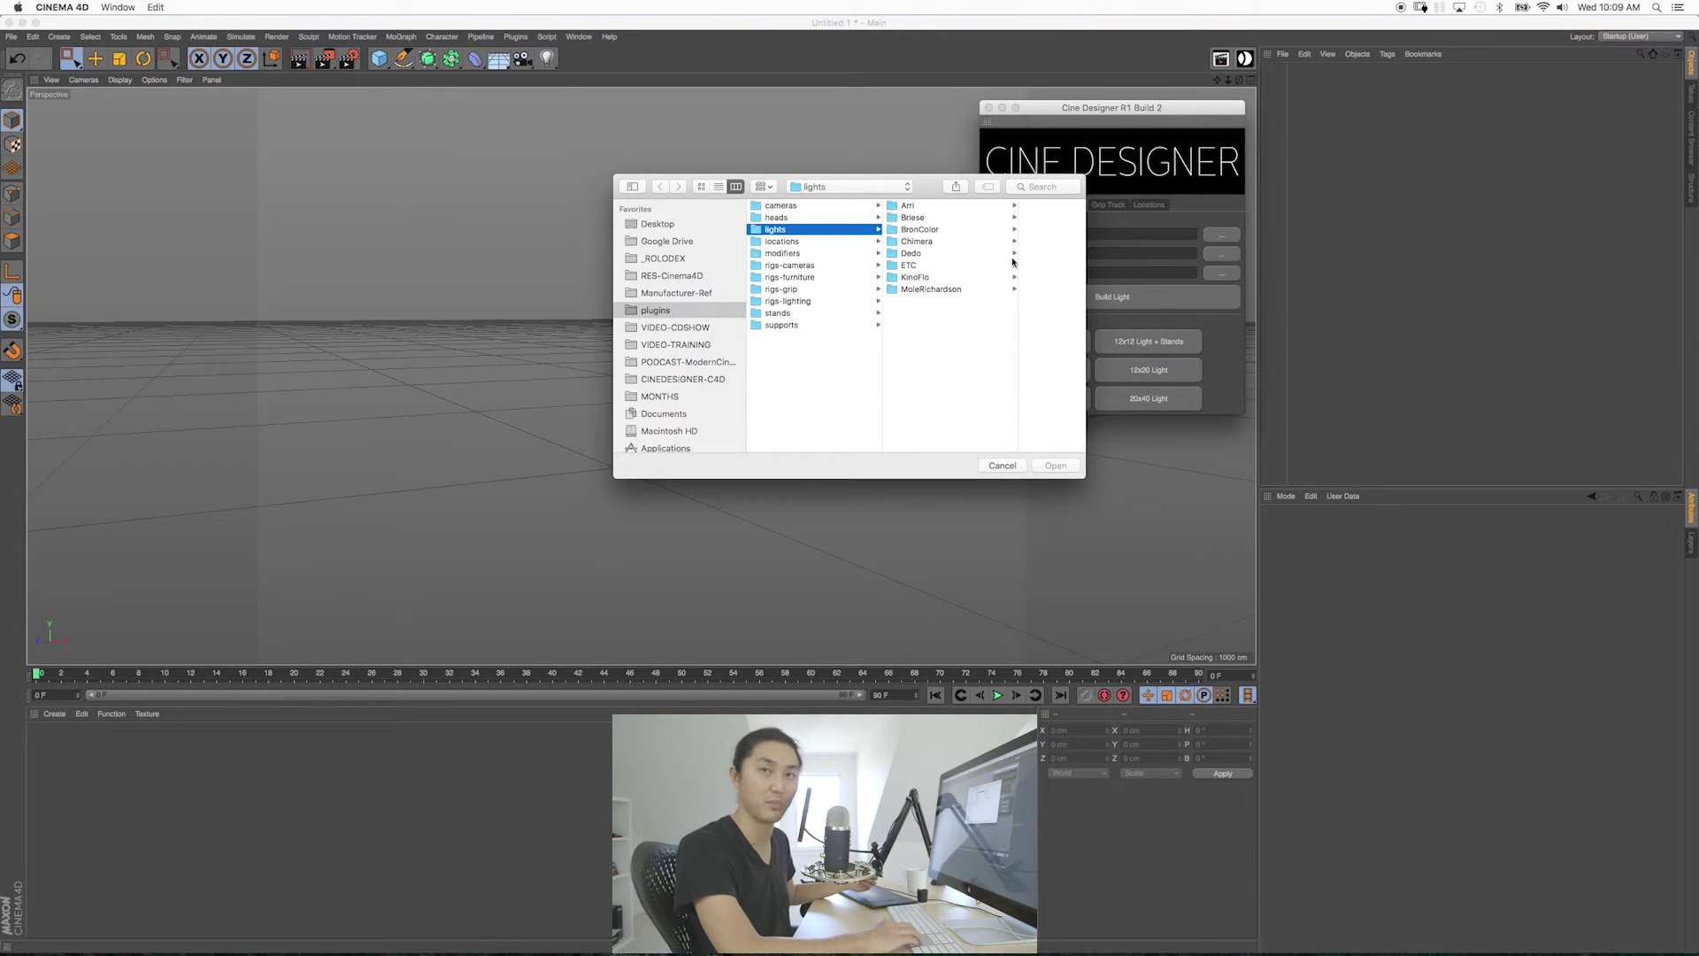
key(Right)
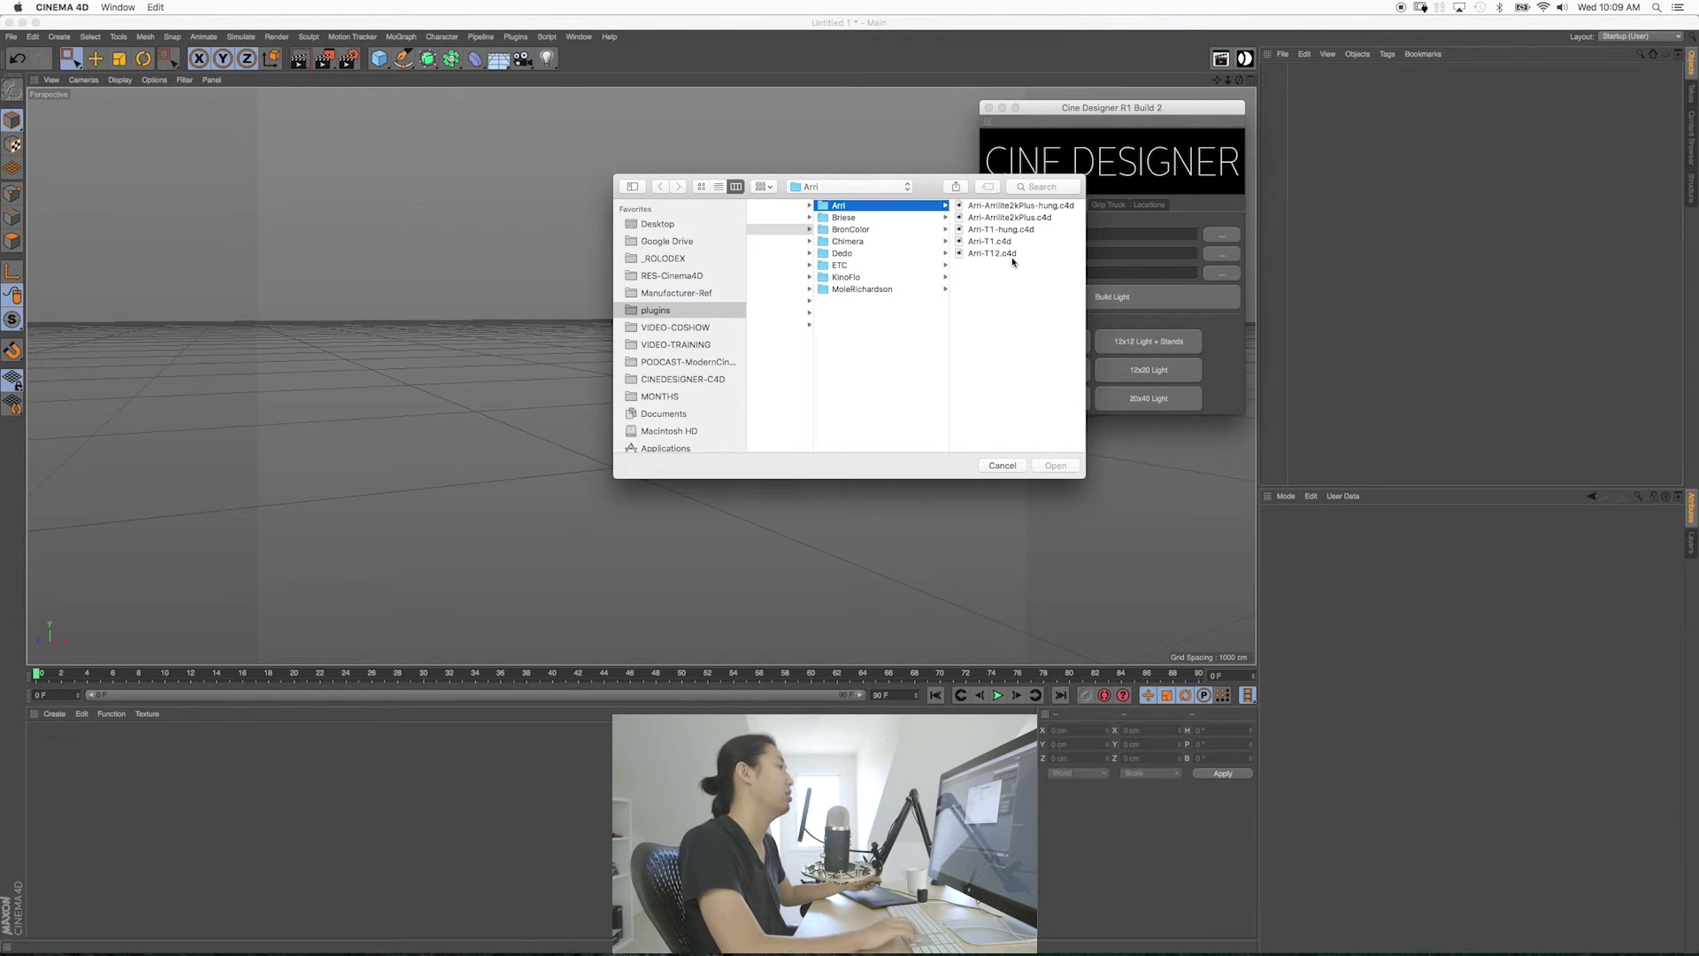
key(Right)
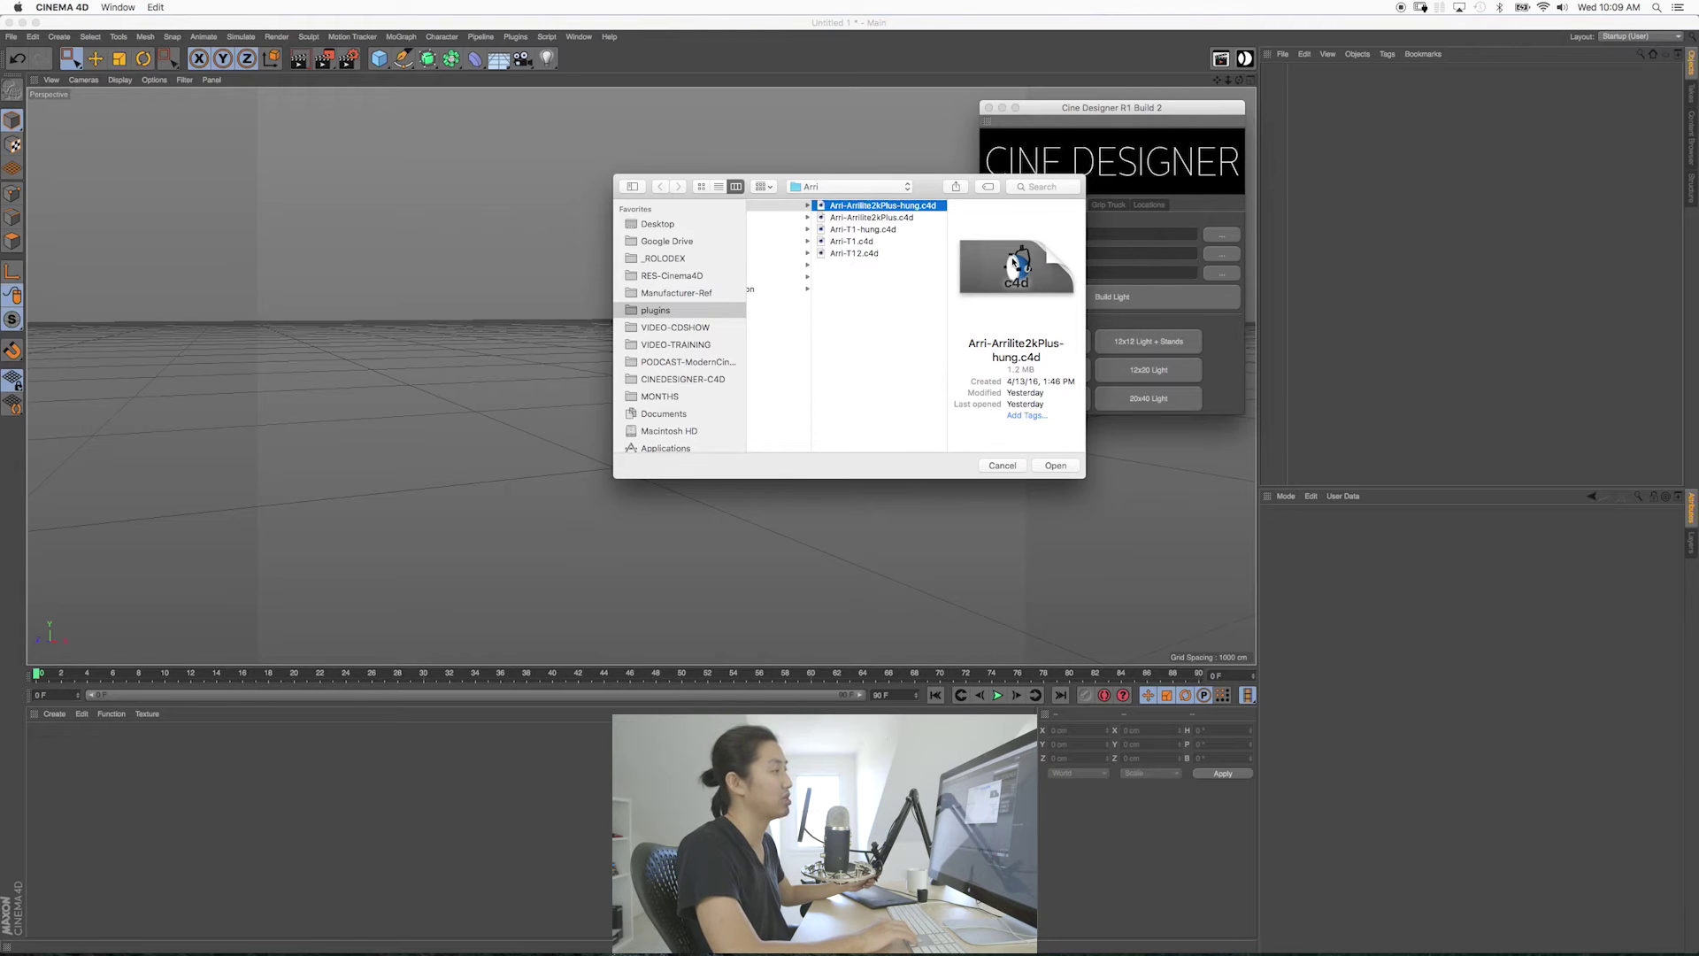
key(Down)
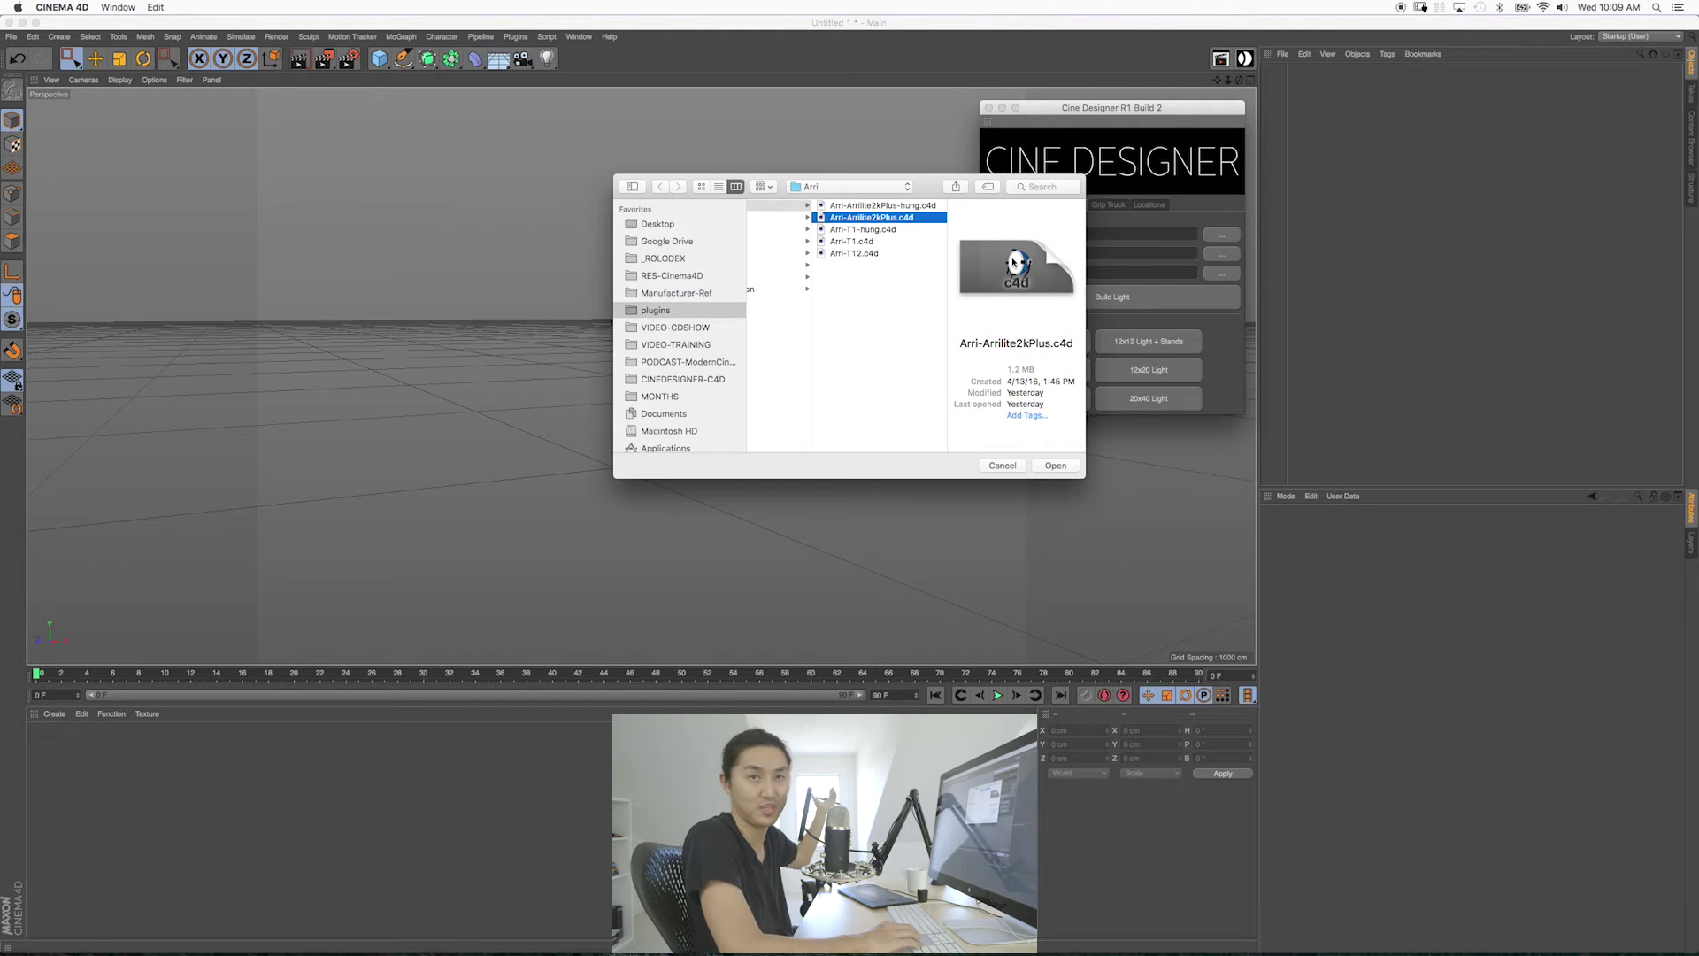
key(Up)
key(Down)
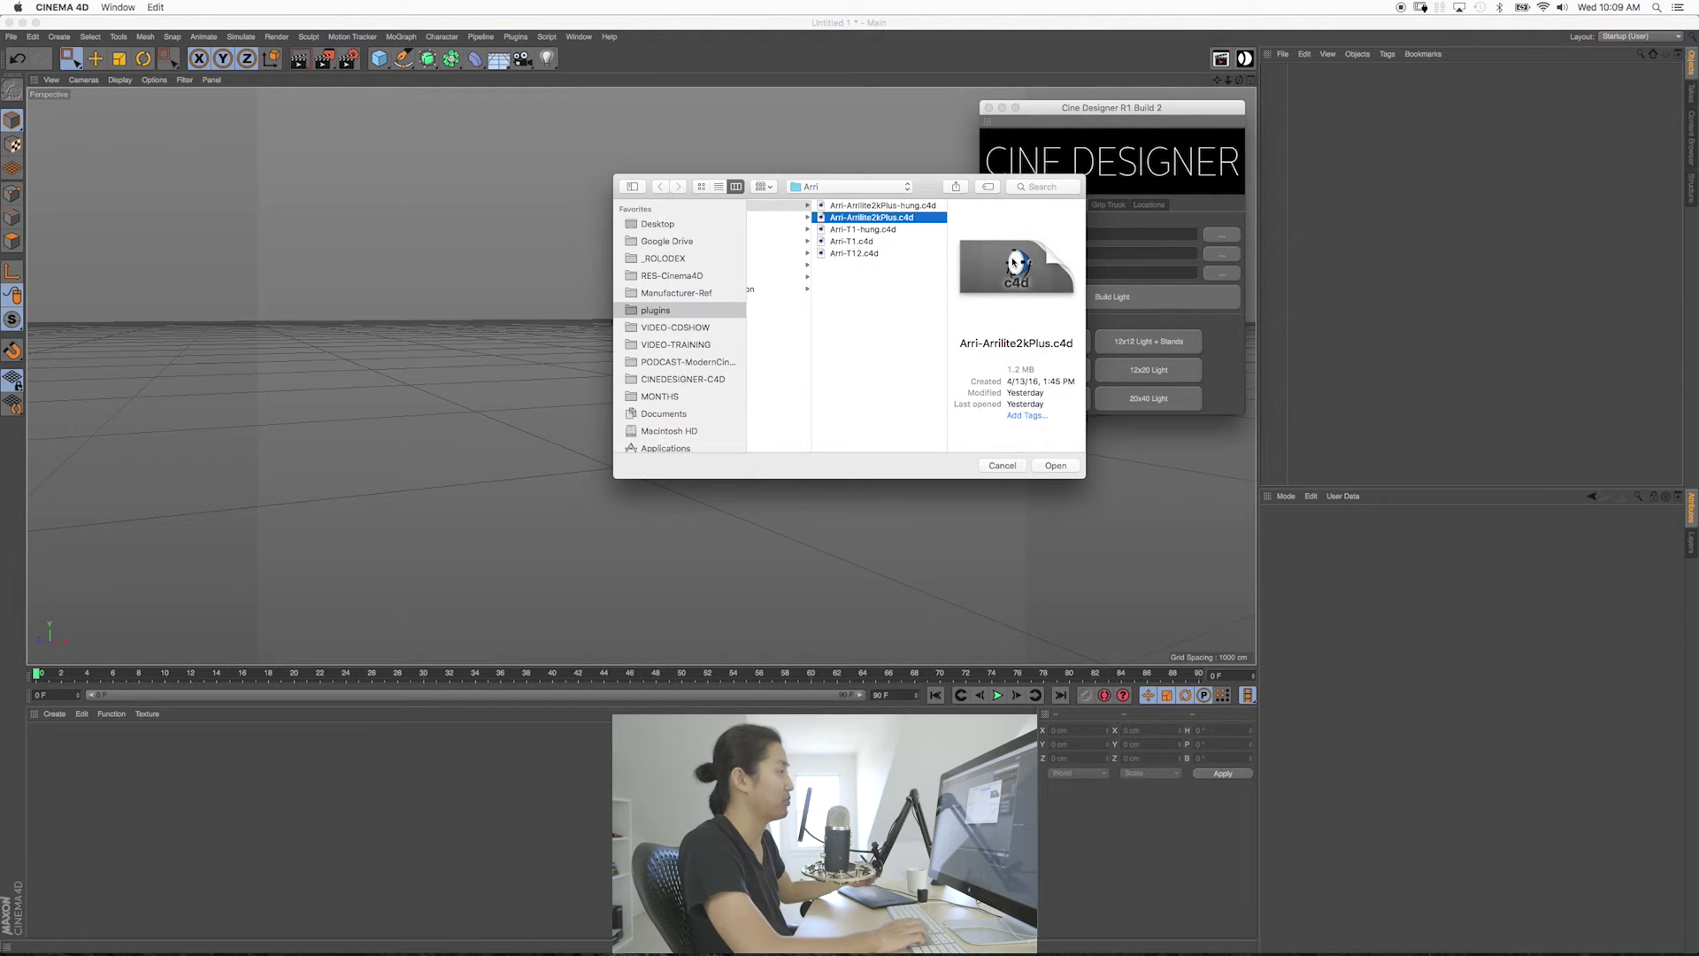
key(Return)
click(1112, 297)
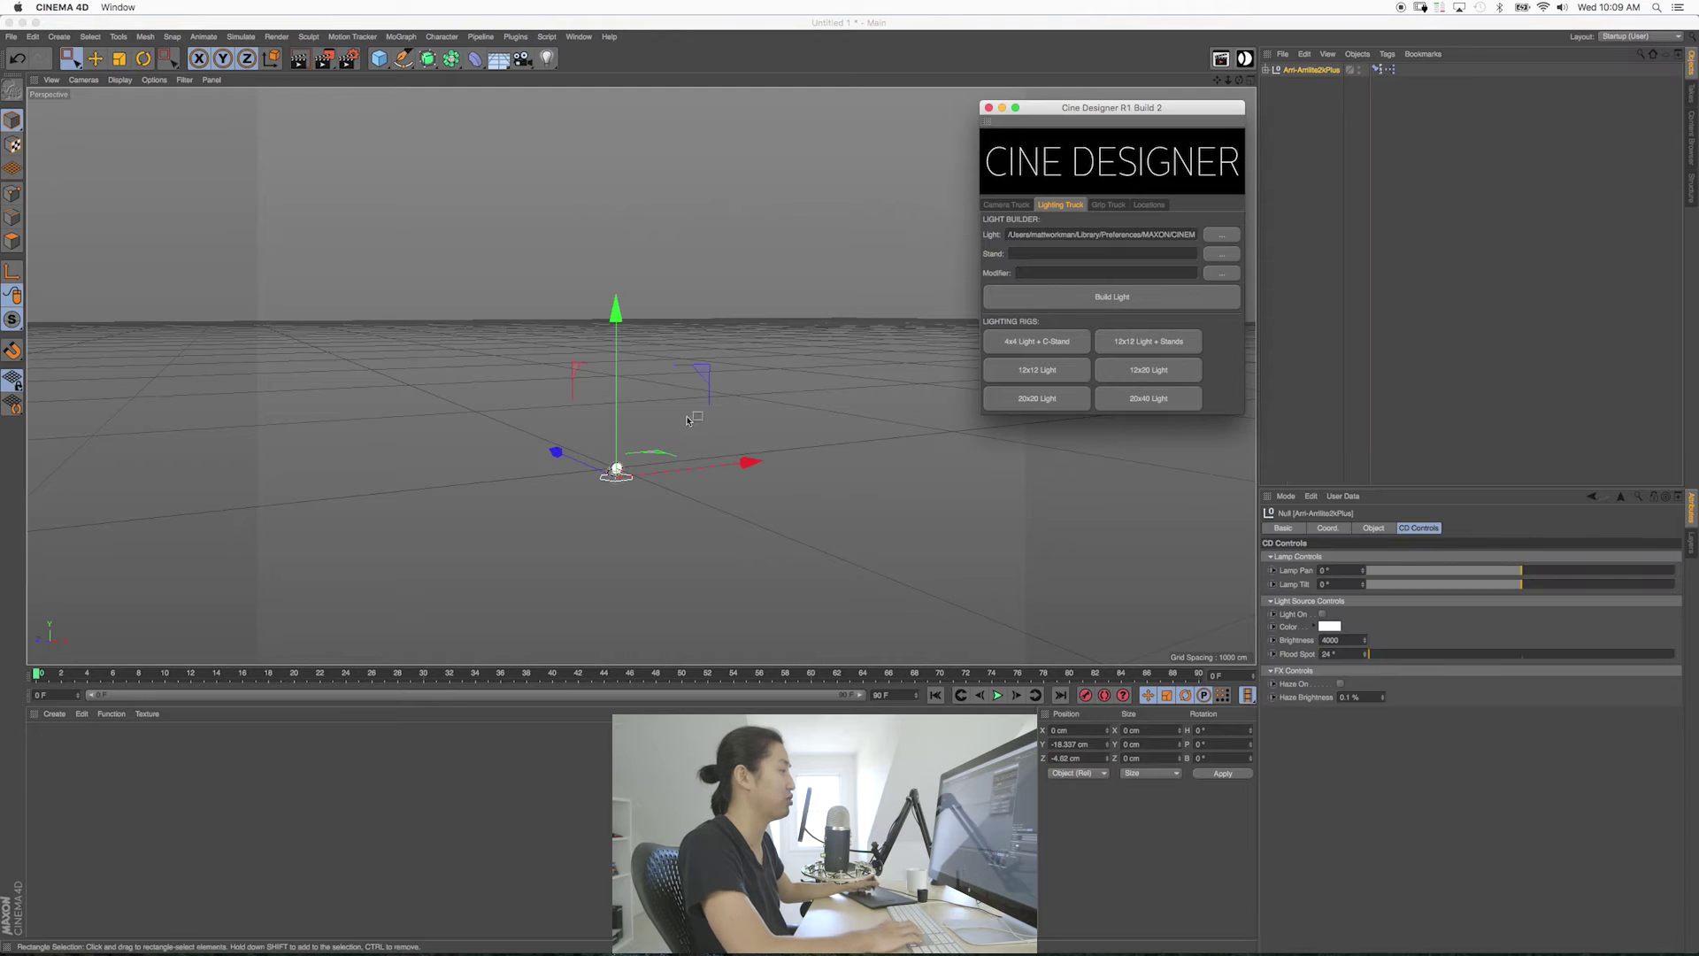
Examine the Arri Arrilite 2k Plus lamp up close.
click(644, 444)
scroll(643, 444, up, 2)
alt+drag(644, 445, 634, 413)
scroll(634, 413, up, 5)
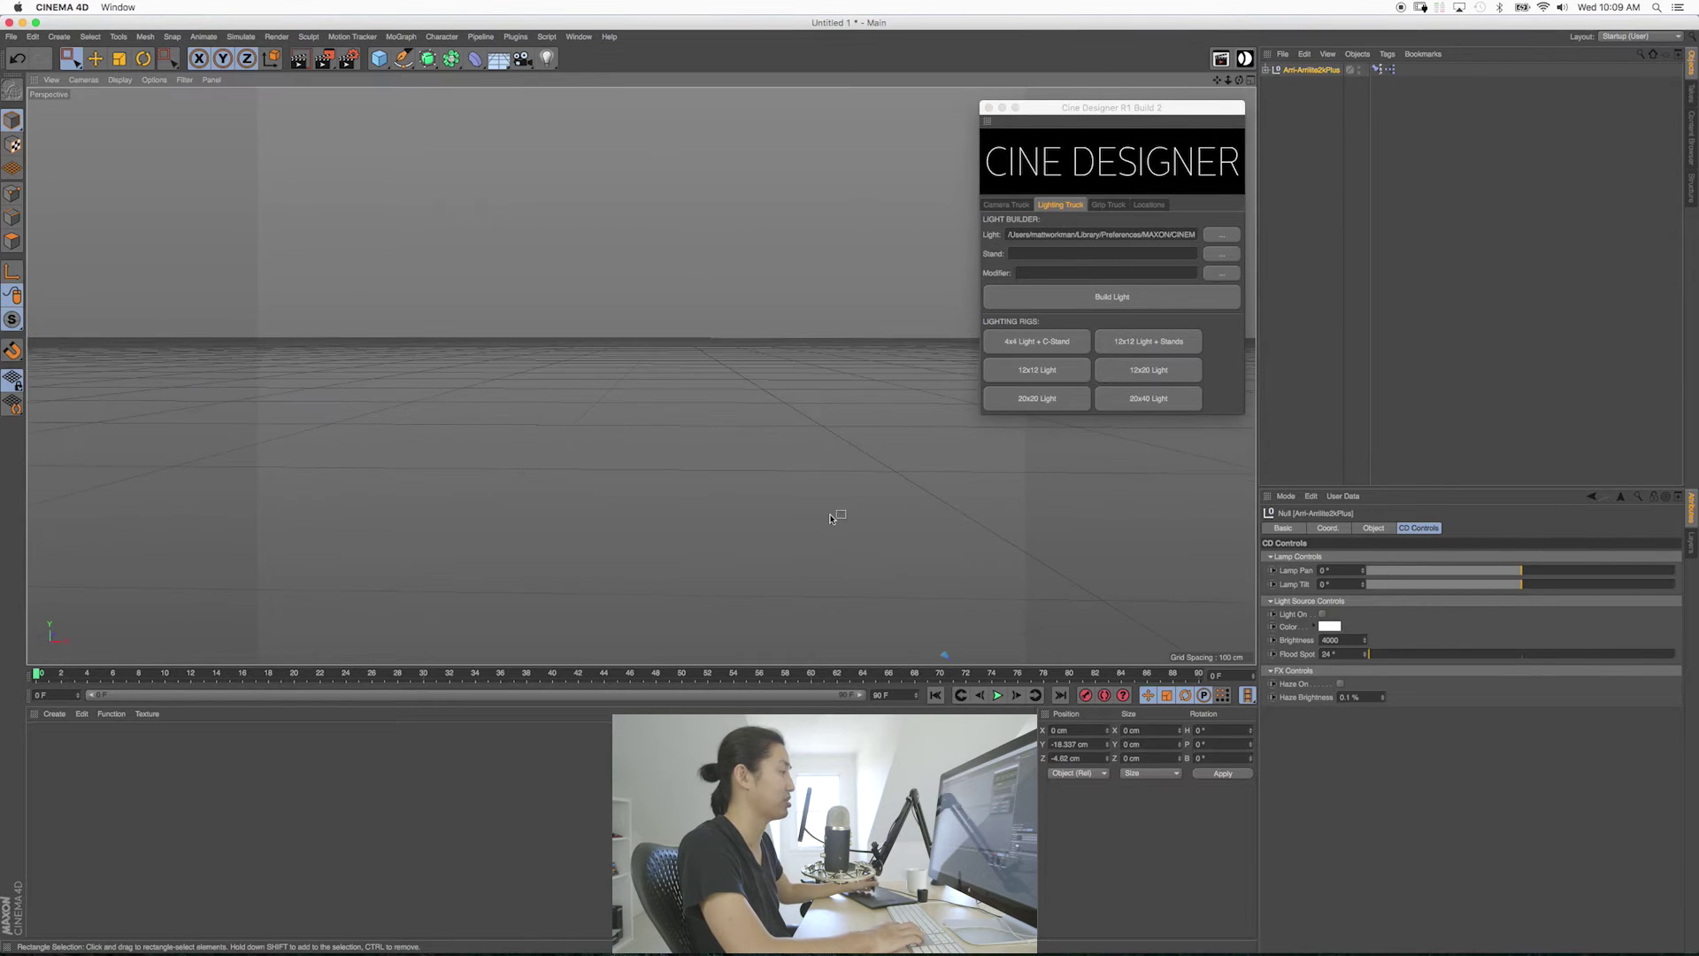
scroll(914, 558, down, 4)
alt+middle_drag(972, 594, 574, 355)
alt+drag(575, 355, 389, 379)
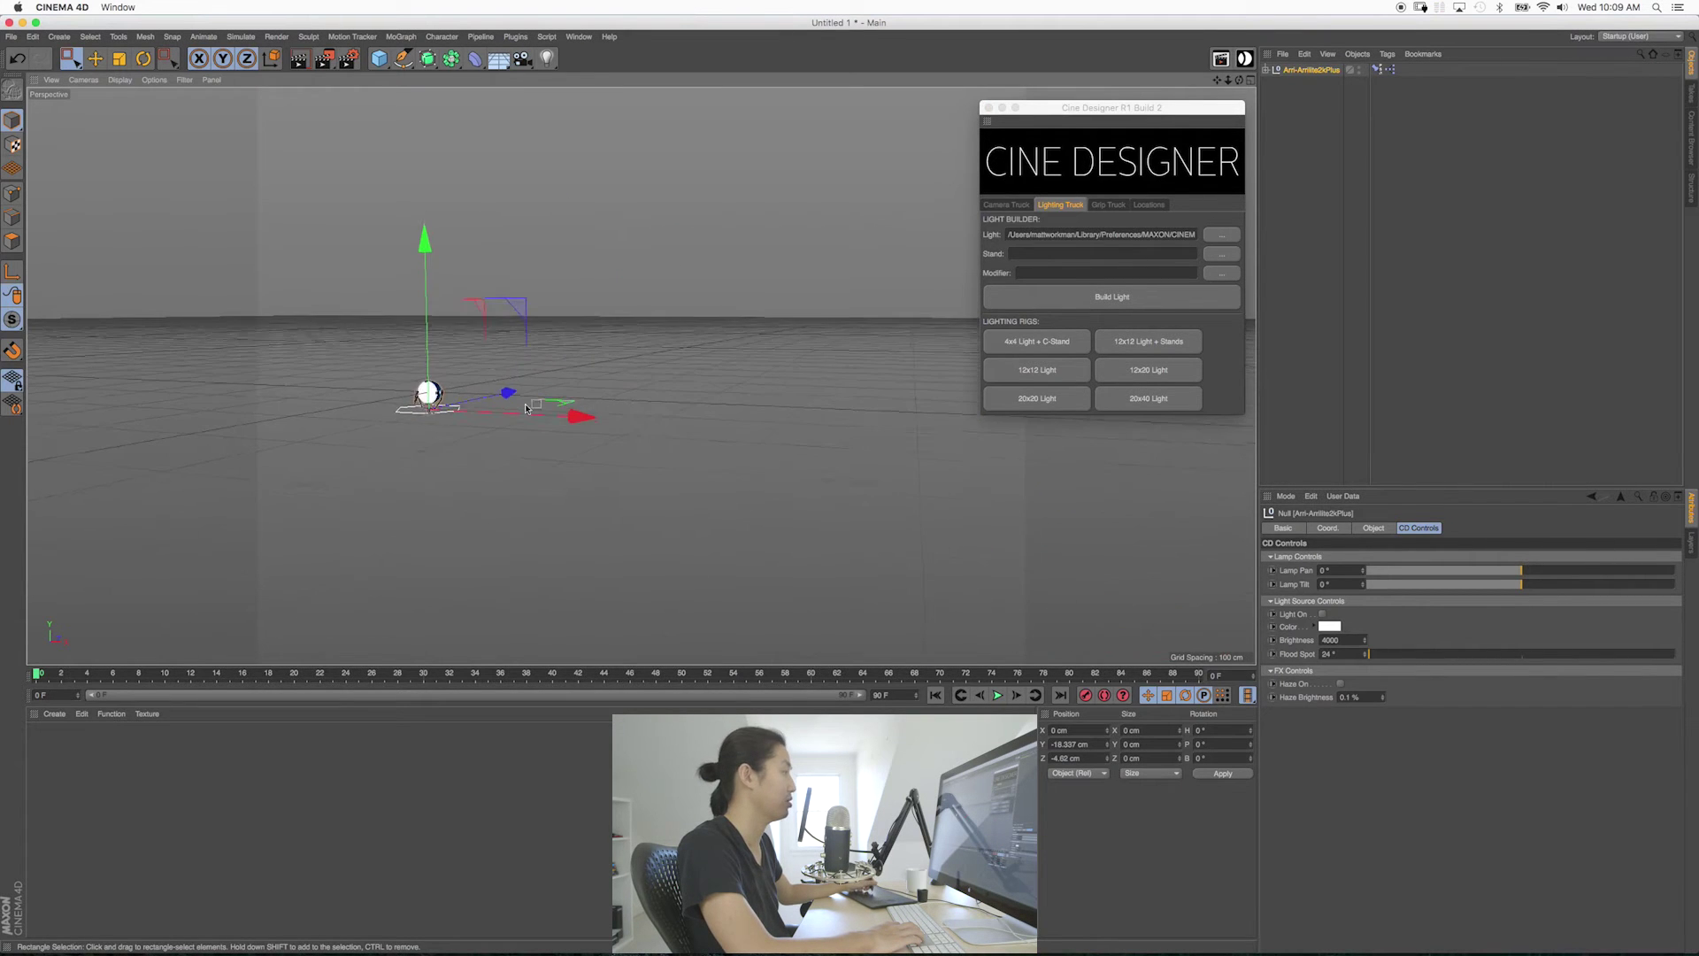
alt+middle_drag(390, 379, 534, 423)
alt+drag(534, 423, 540, 437)
scroll(535, 433, up, 8)
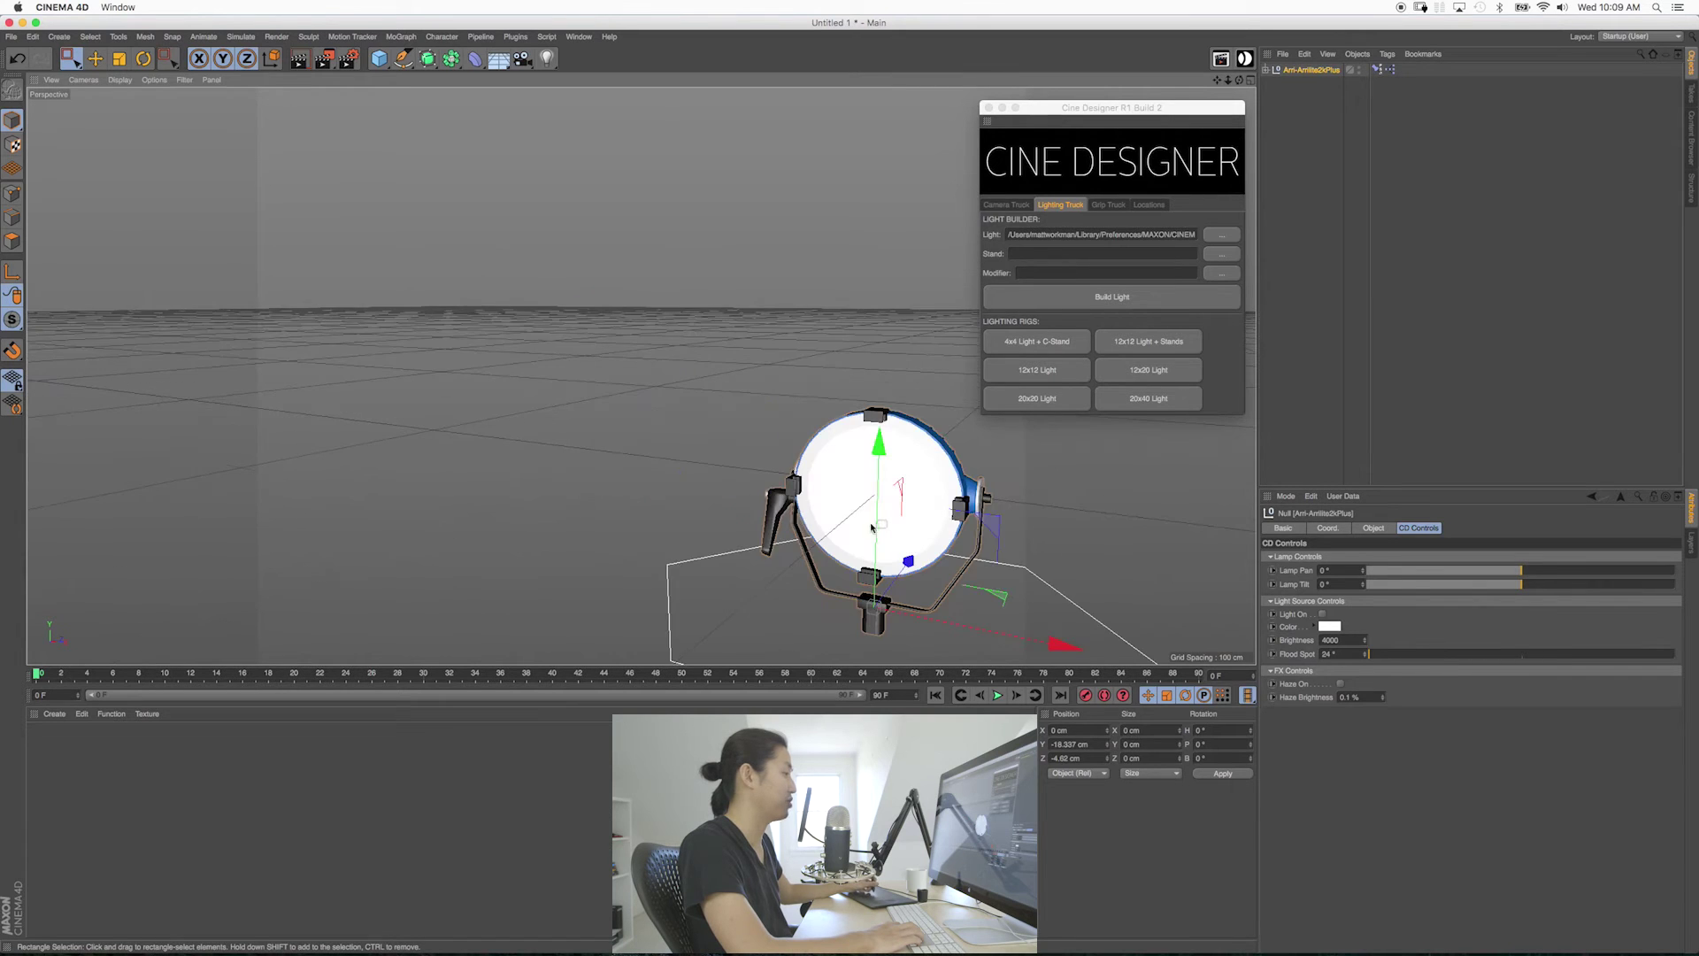
Move the Arrilite 2k Plus lamp along the X axis to about -112 cm.
scroll(641, 375, down, 2)
alt+drag(641, 375, 717, 465)
alt+right_drag(767, 476, 641, 379)
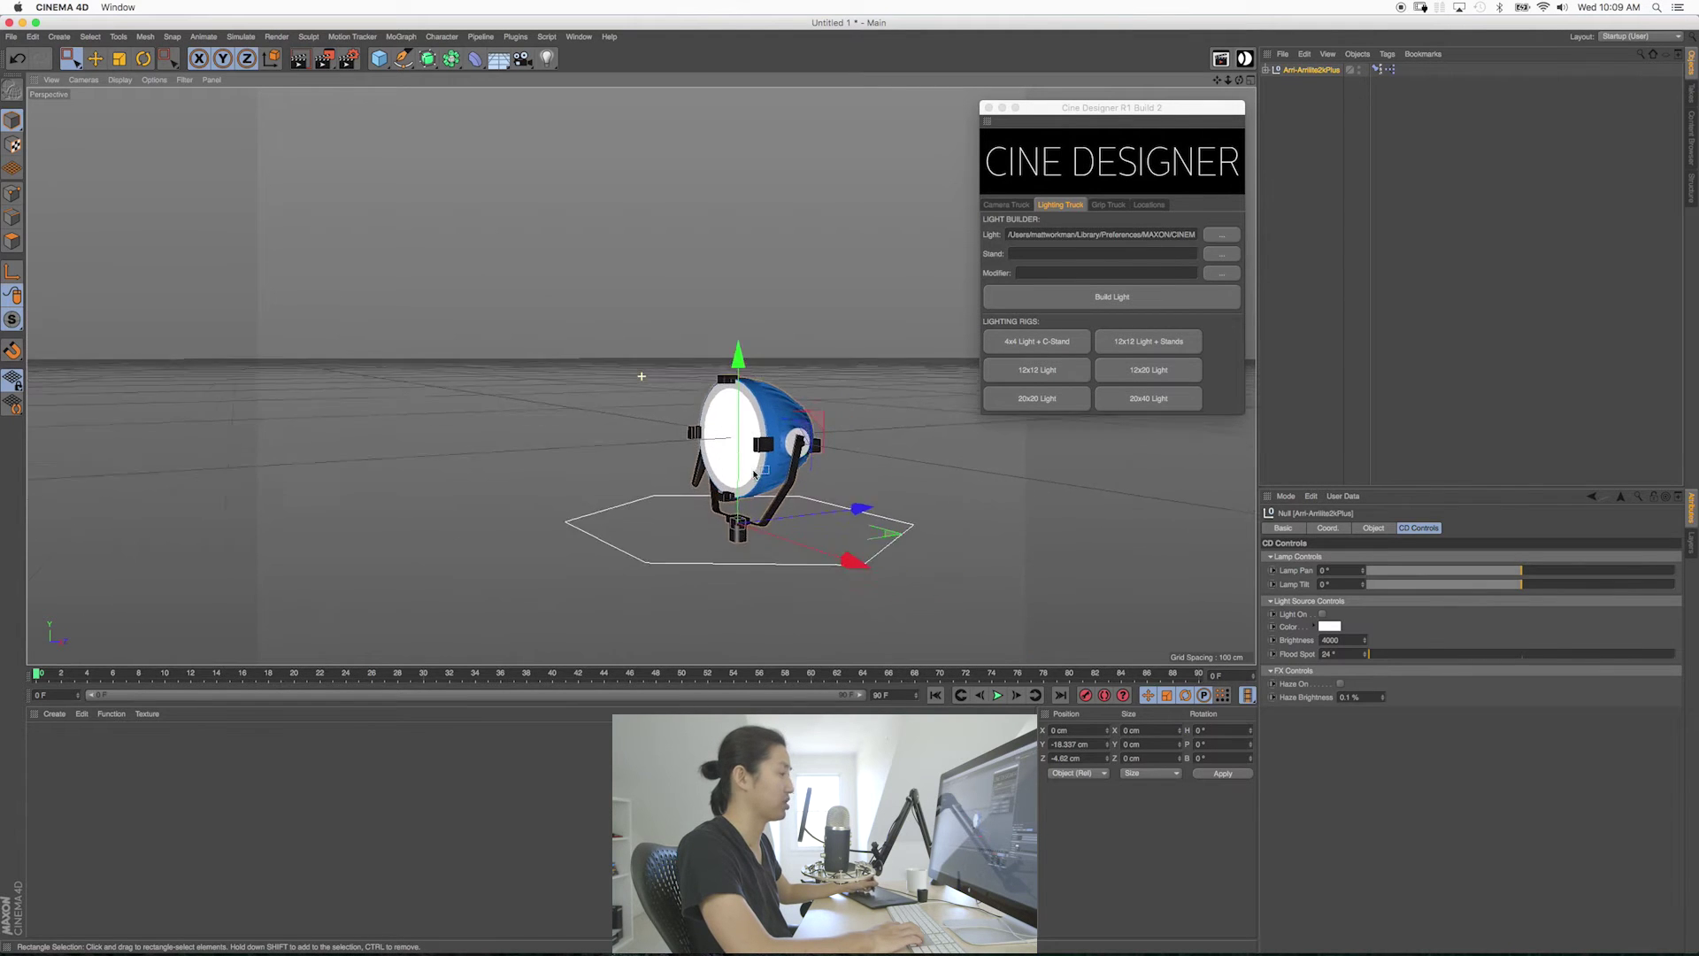
alt+middle_drag(763, 471, 724, 453)
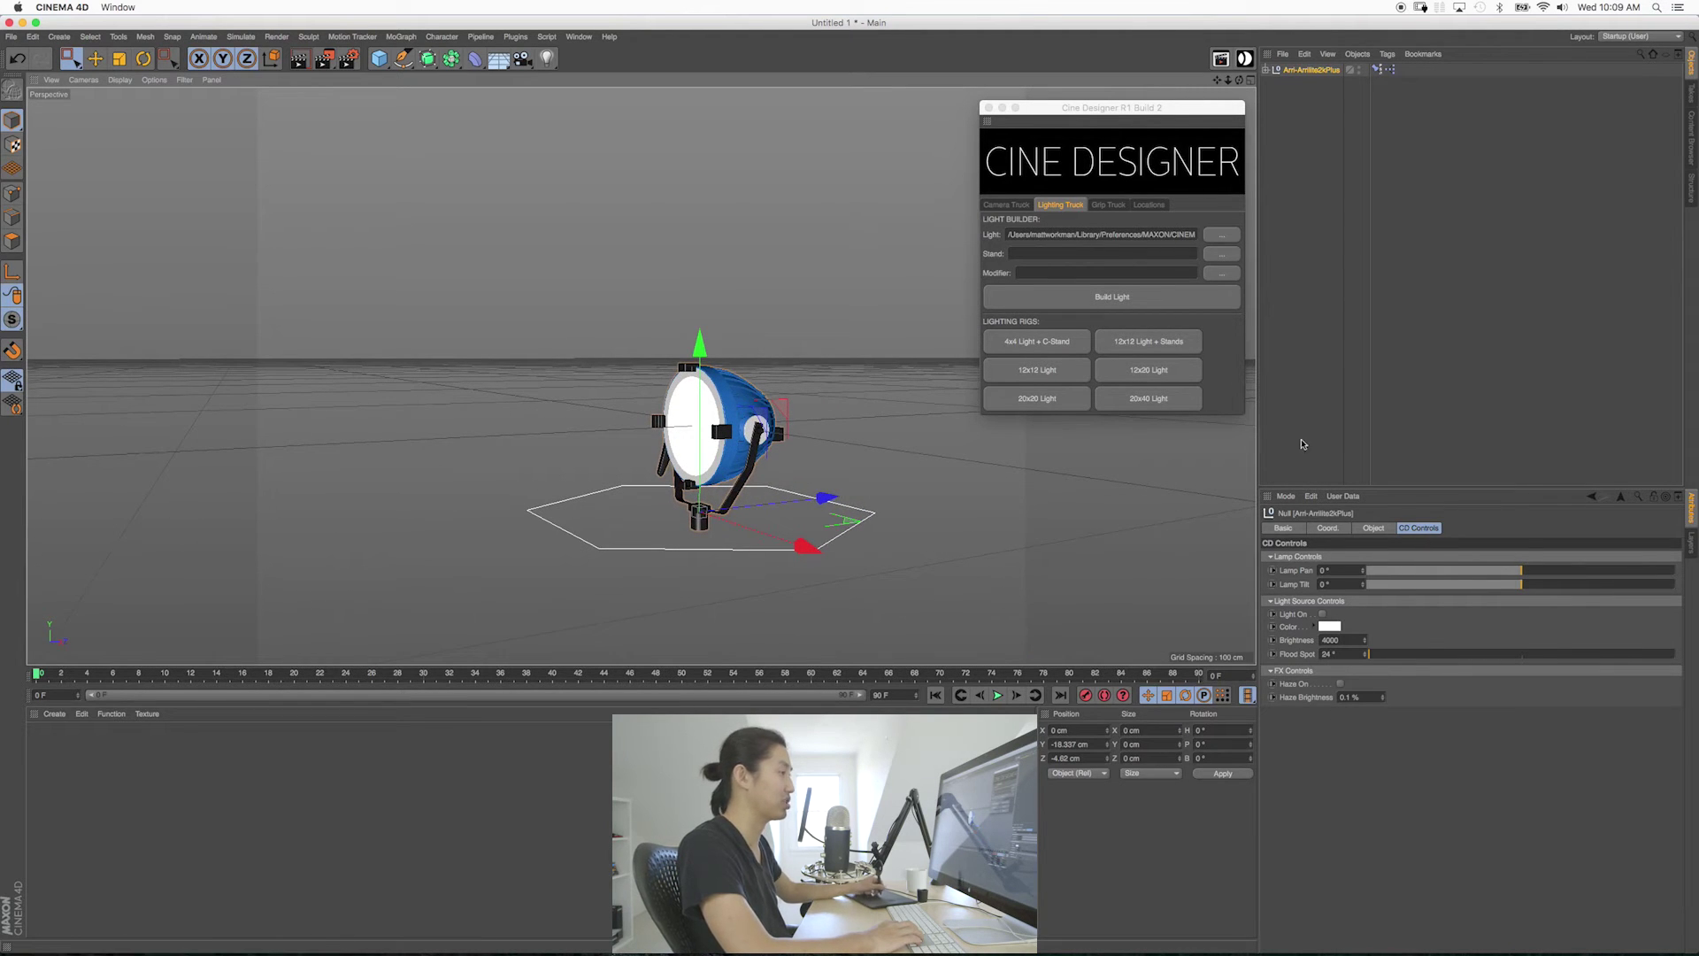
drag(801, 544, 624, 518)
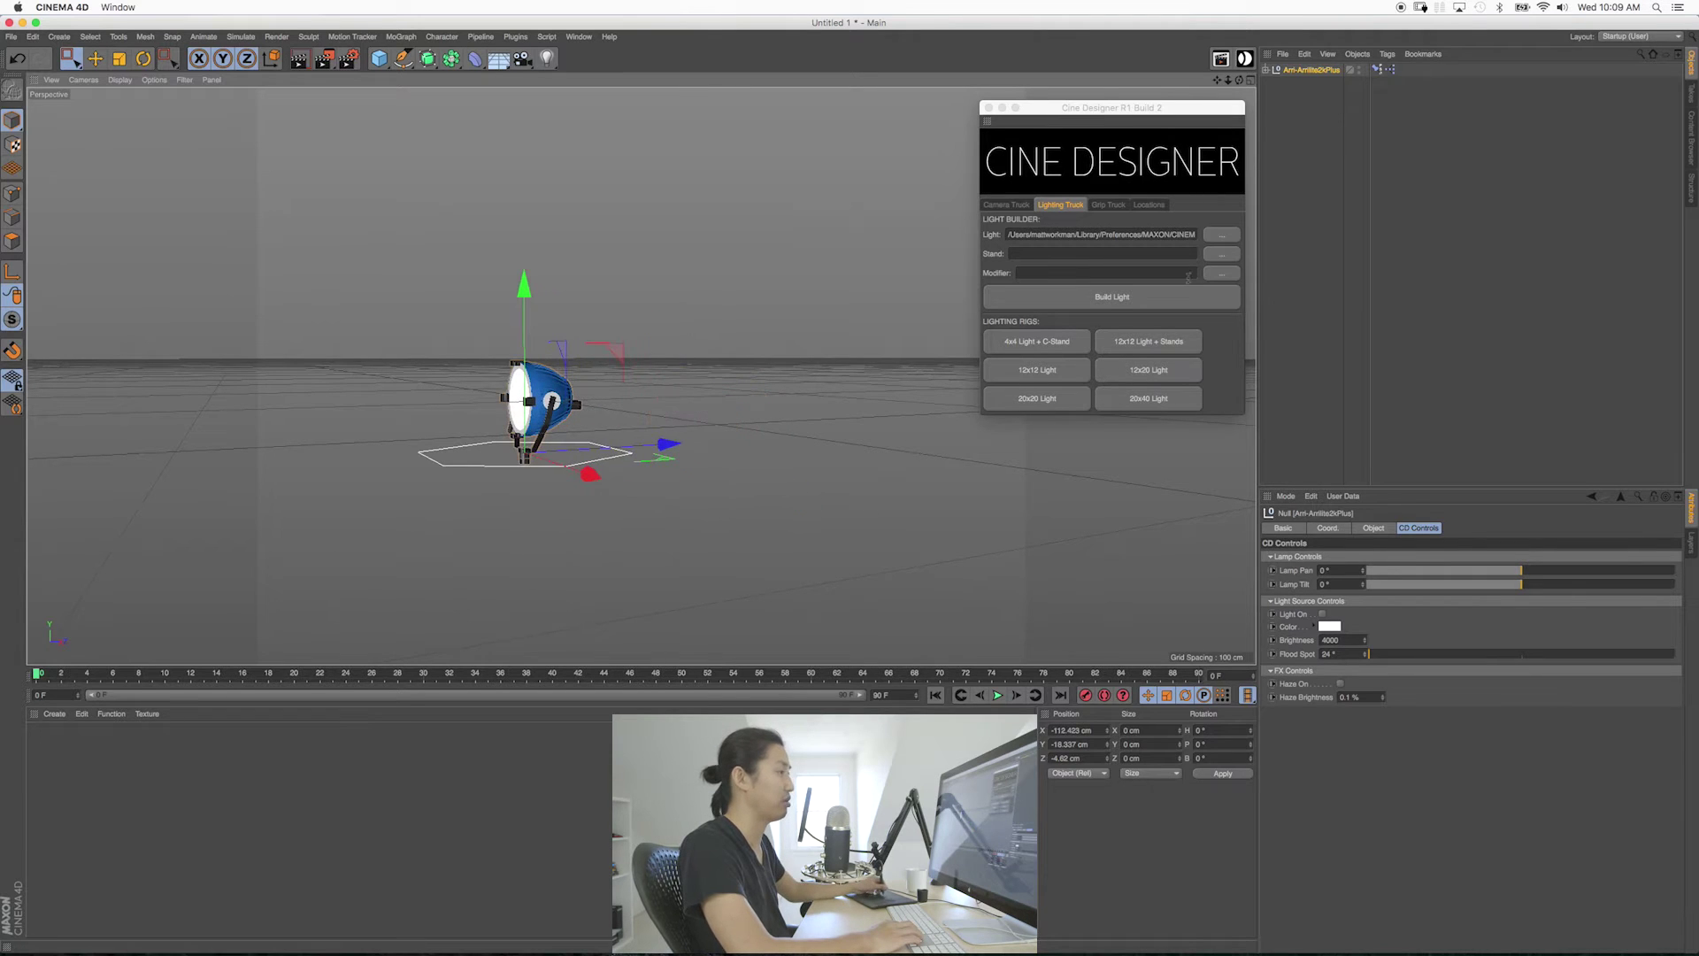
Load Bron-BeautyDish.c4d from the BronColor lights folder into the Light Builder and build the light.
click(1223, 234)
click(979, 217)
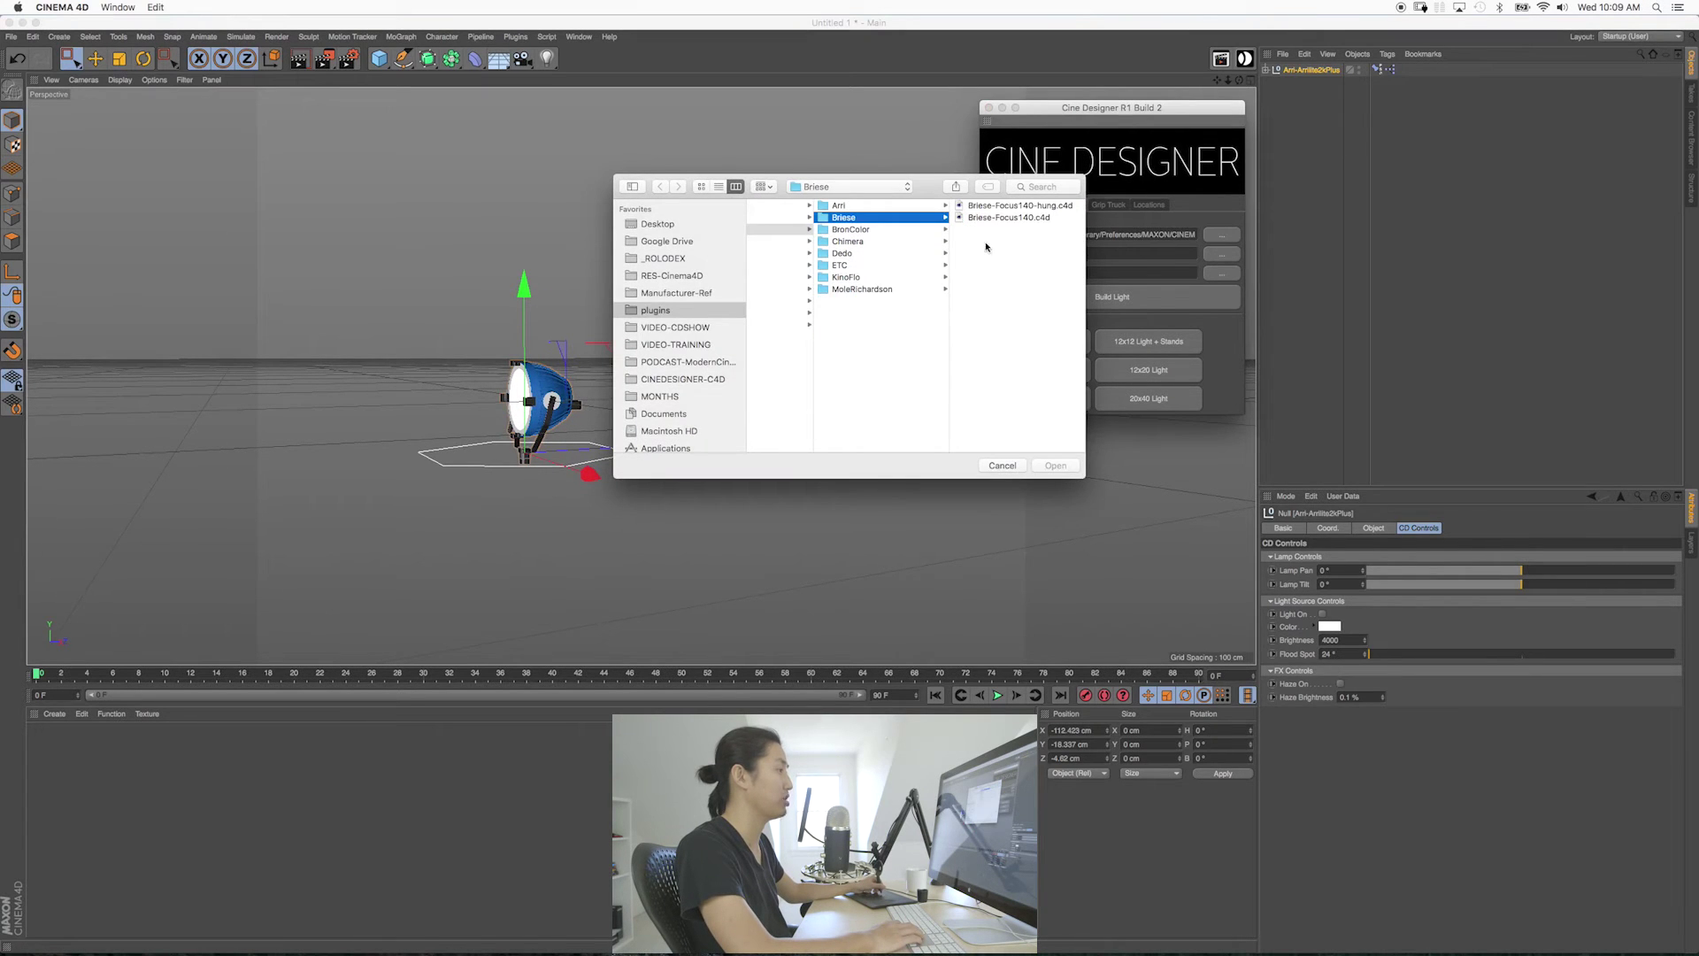
click(850, 230)
click(987, 207)
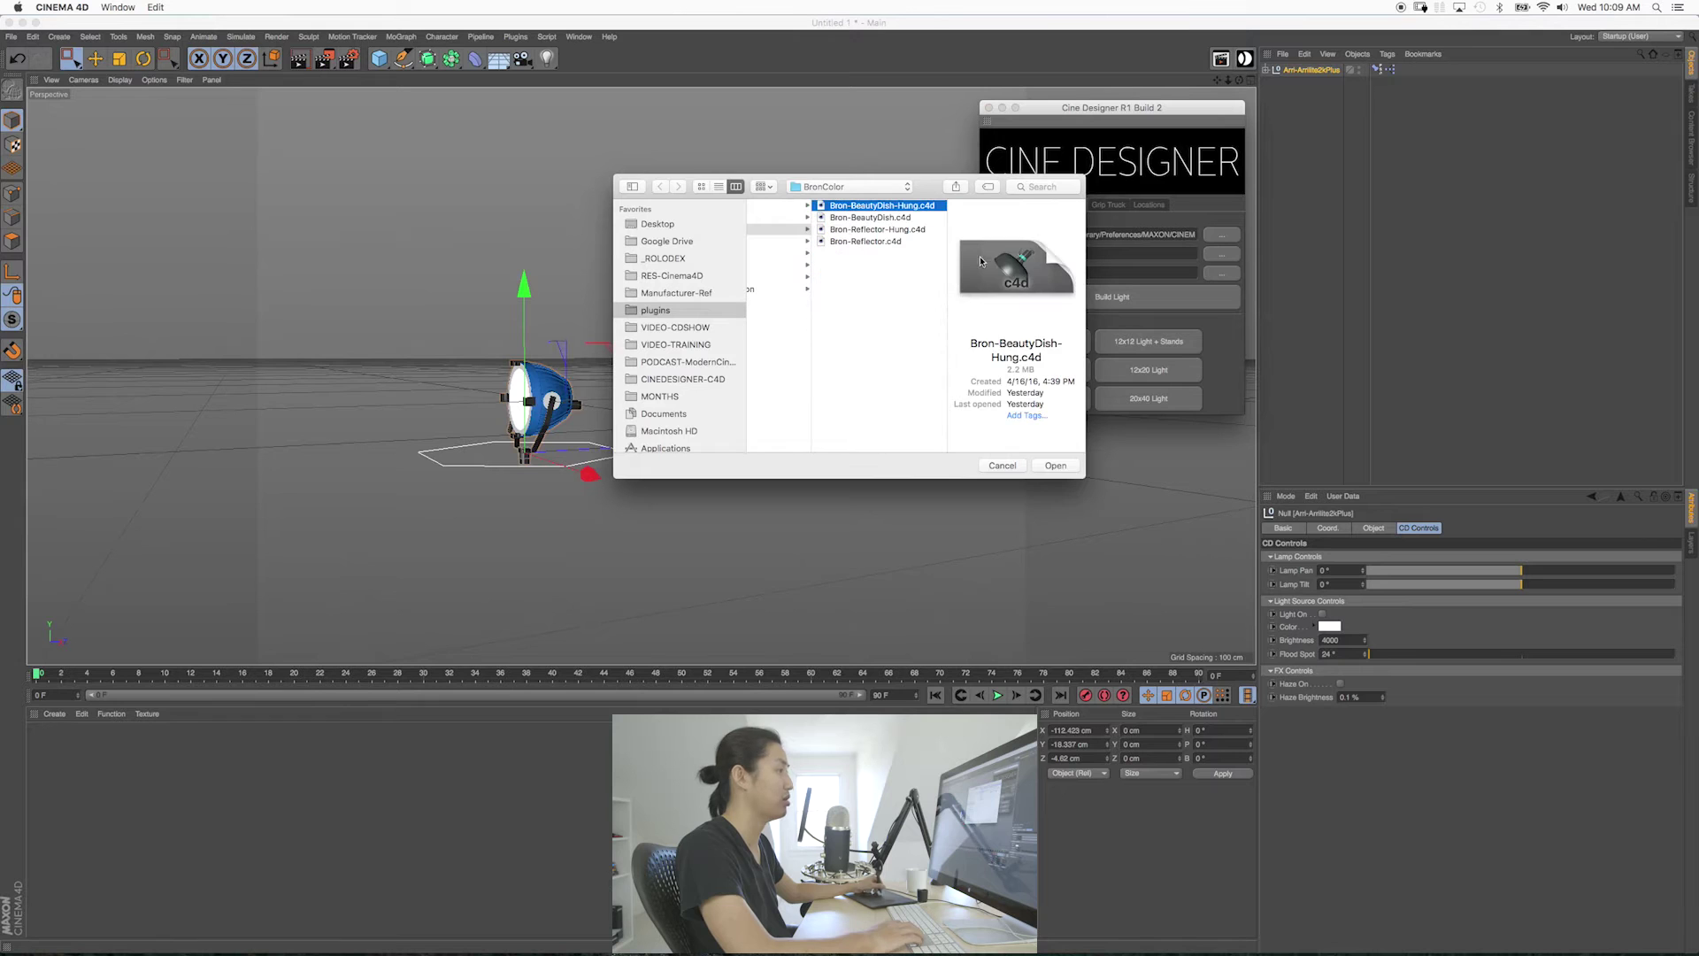
key(Down)
key(Down)
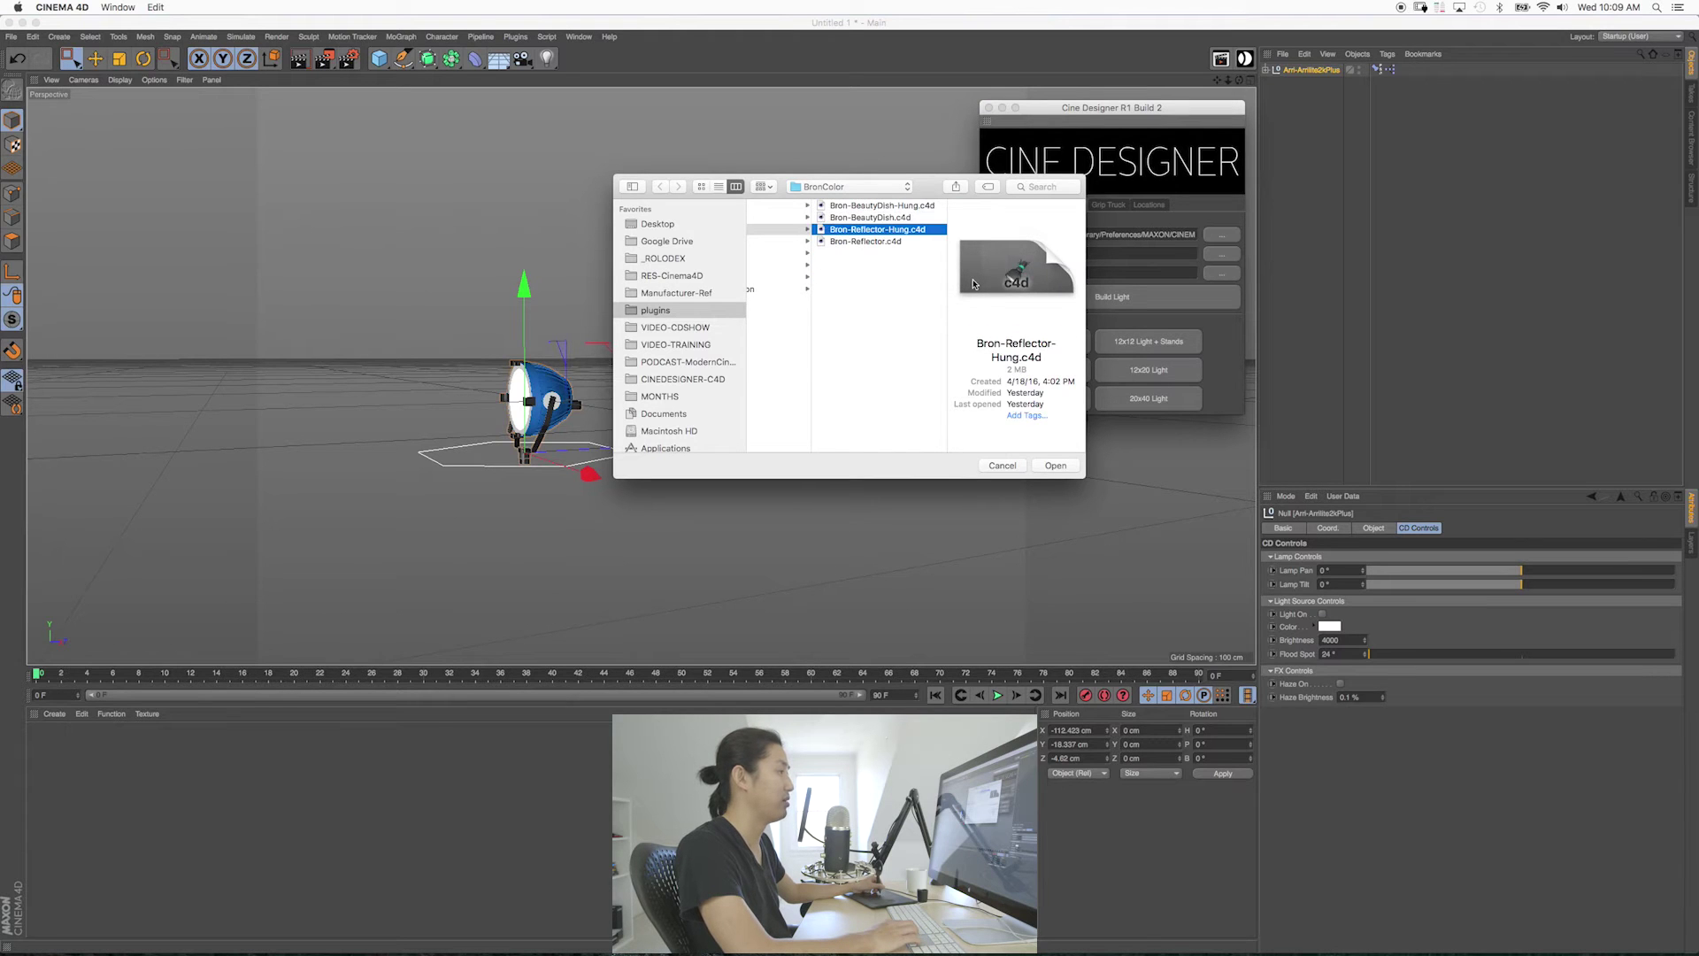
key(Down)
key(Up)
key(Up)
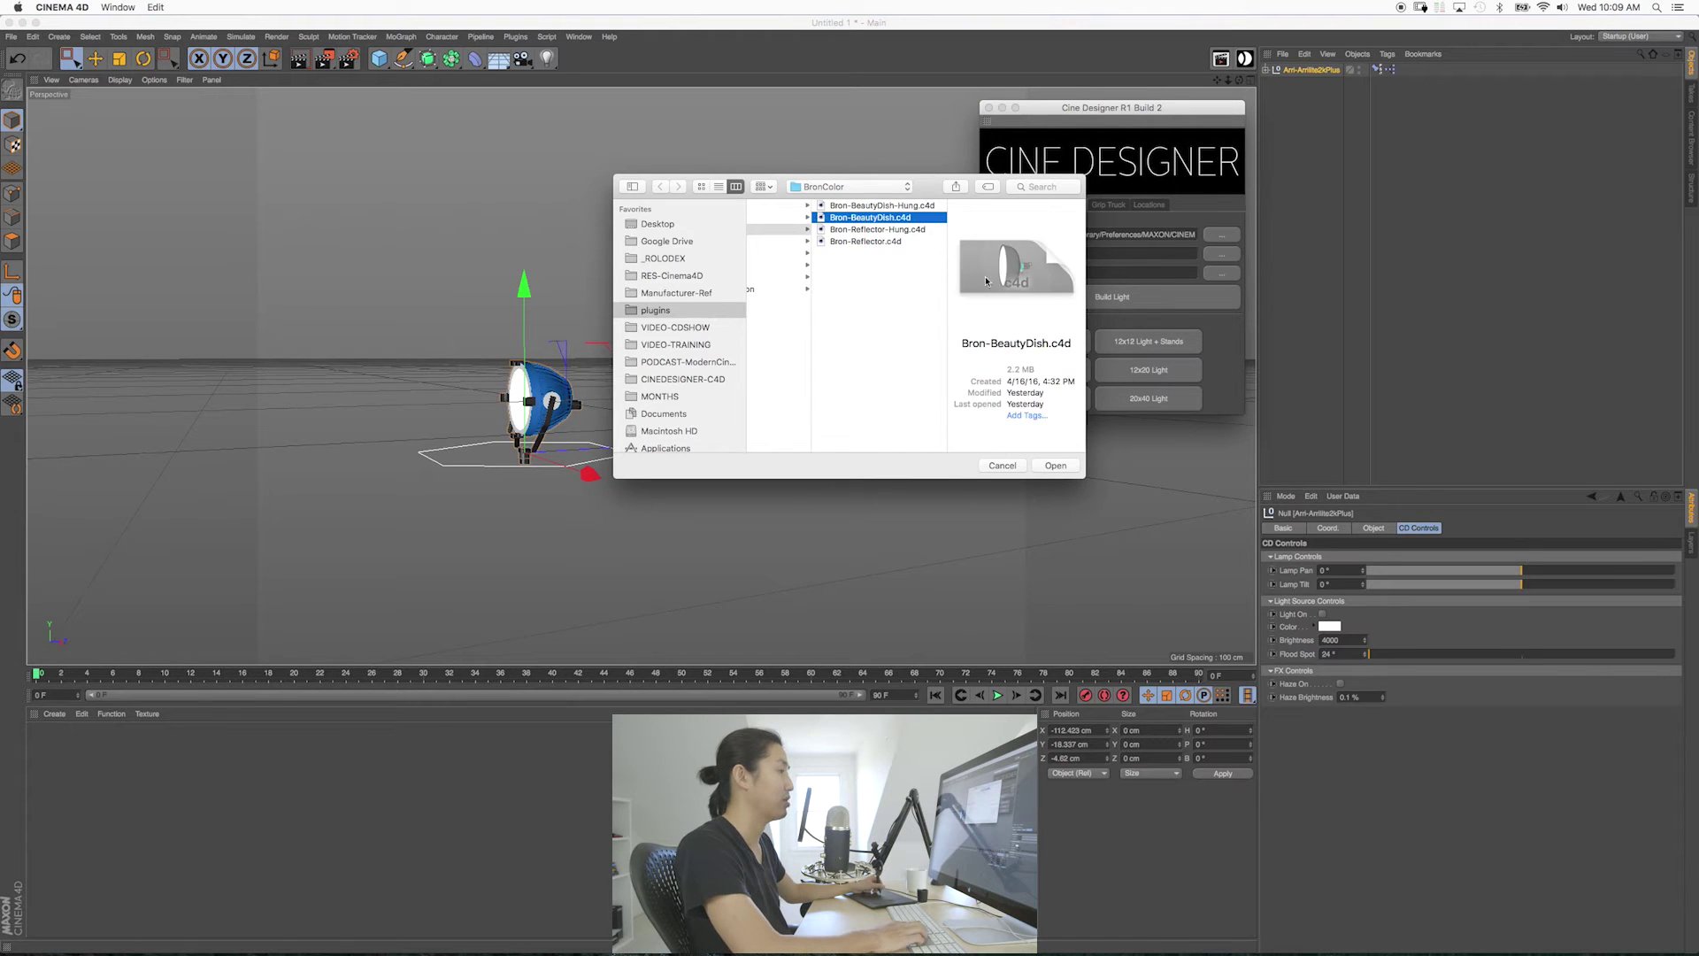
key(Return)
click(1119, 297)
click(1222, 255)
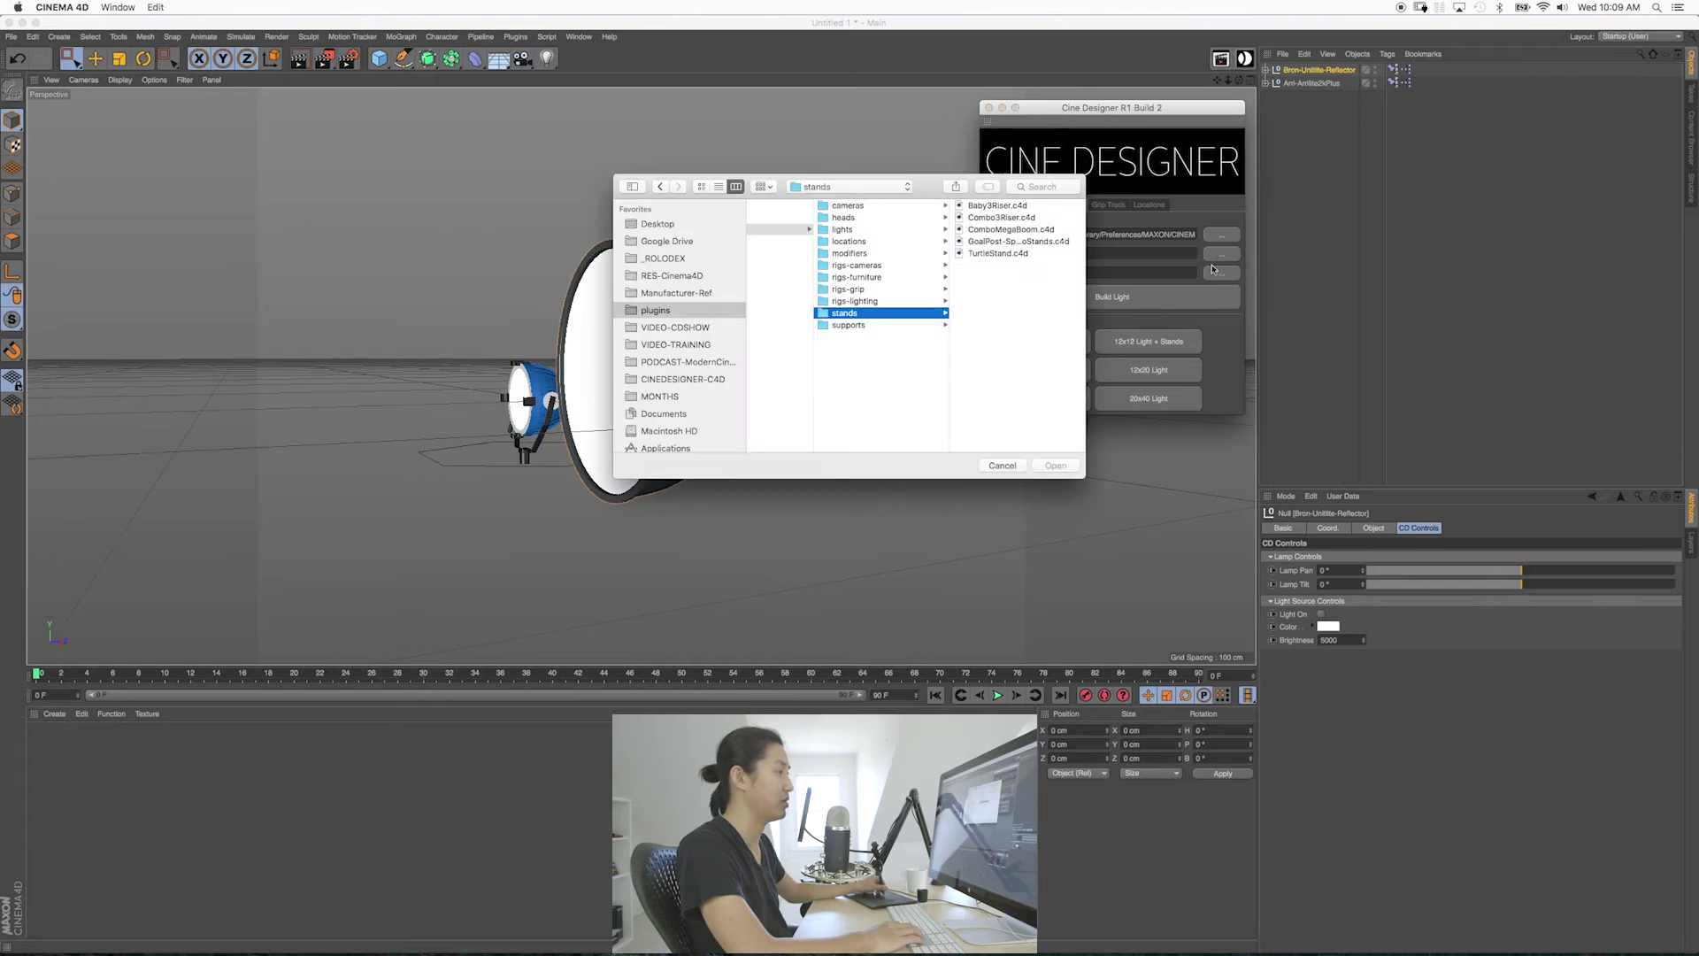
click(994, 465)
double_click(1047, 255)
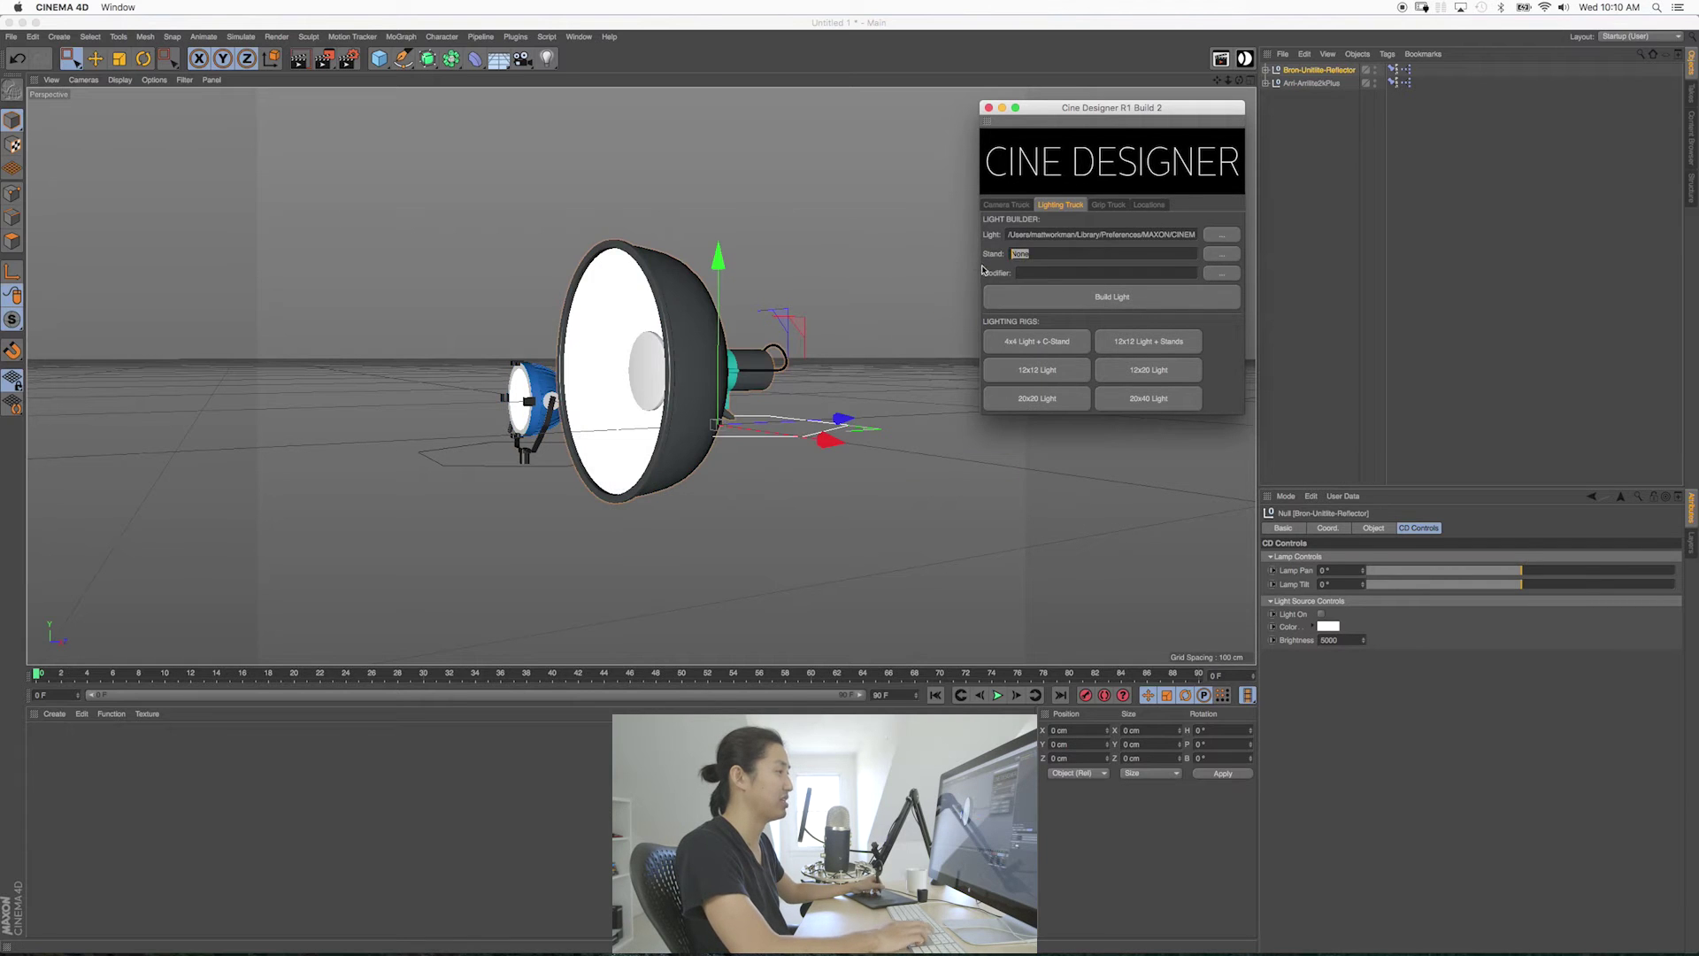
Load Bron-Reflector.c4d from the BronColor folder into the Light Builder and build the light.
click(1217, 236)
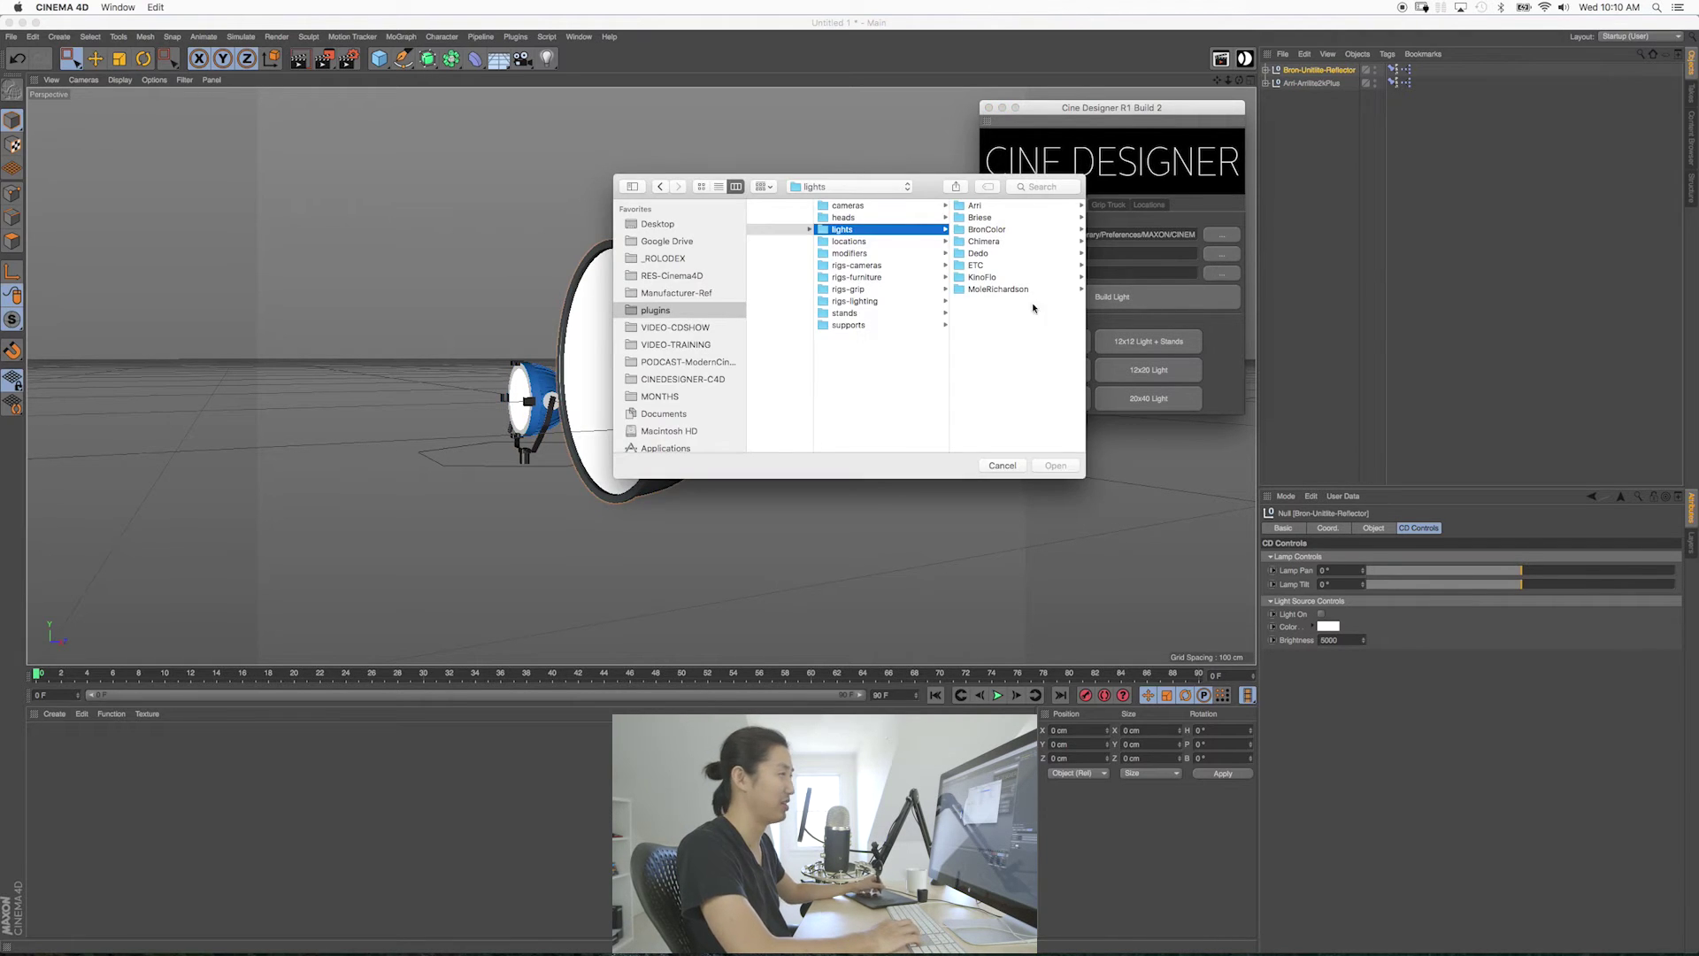
click(984, 230)
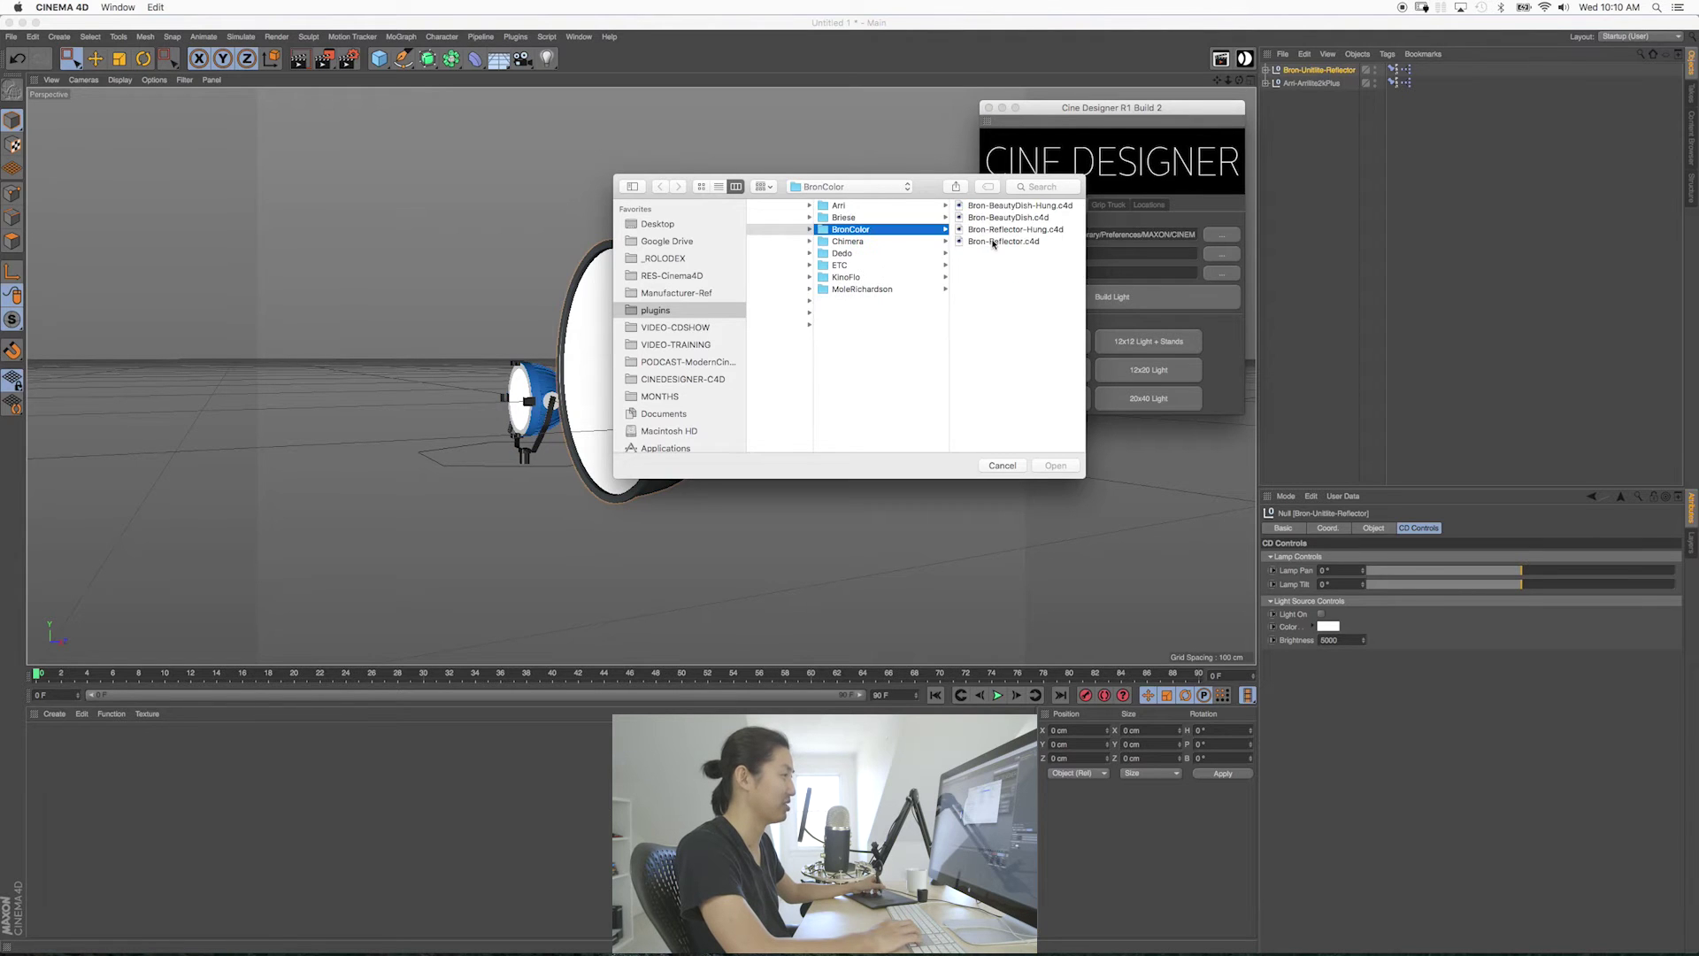
click(997, 241)
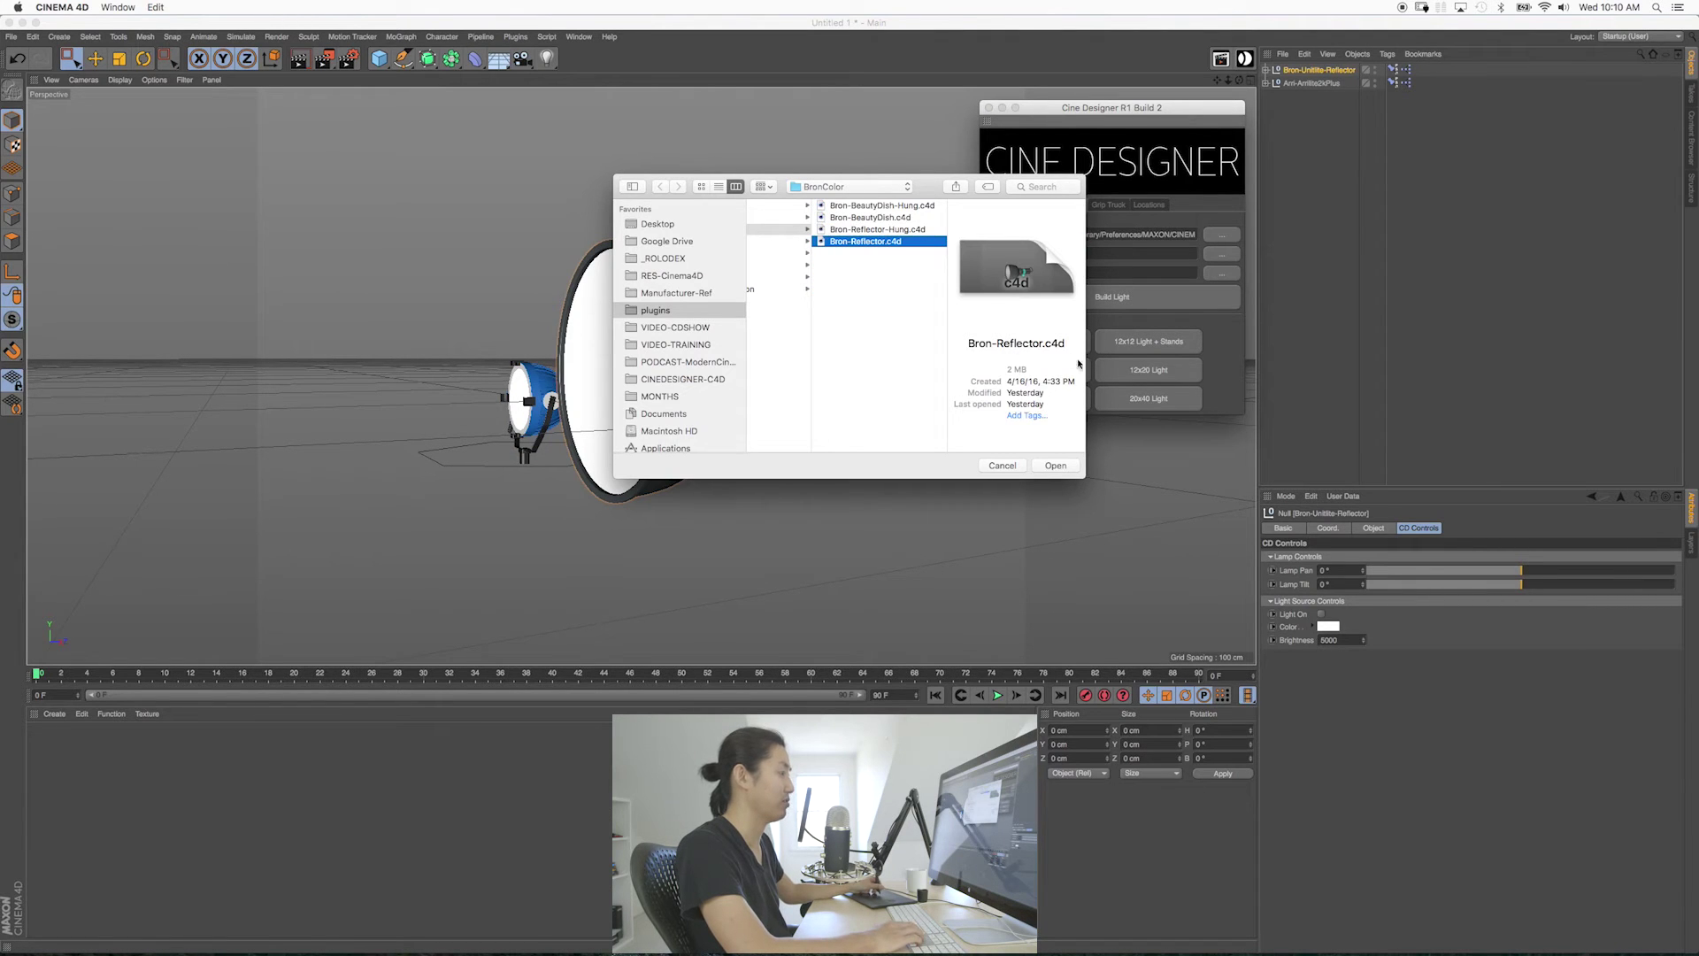
key(Return)
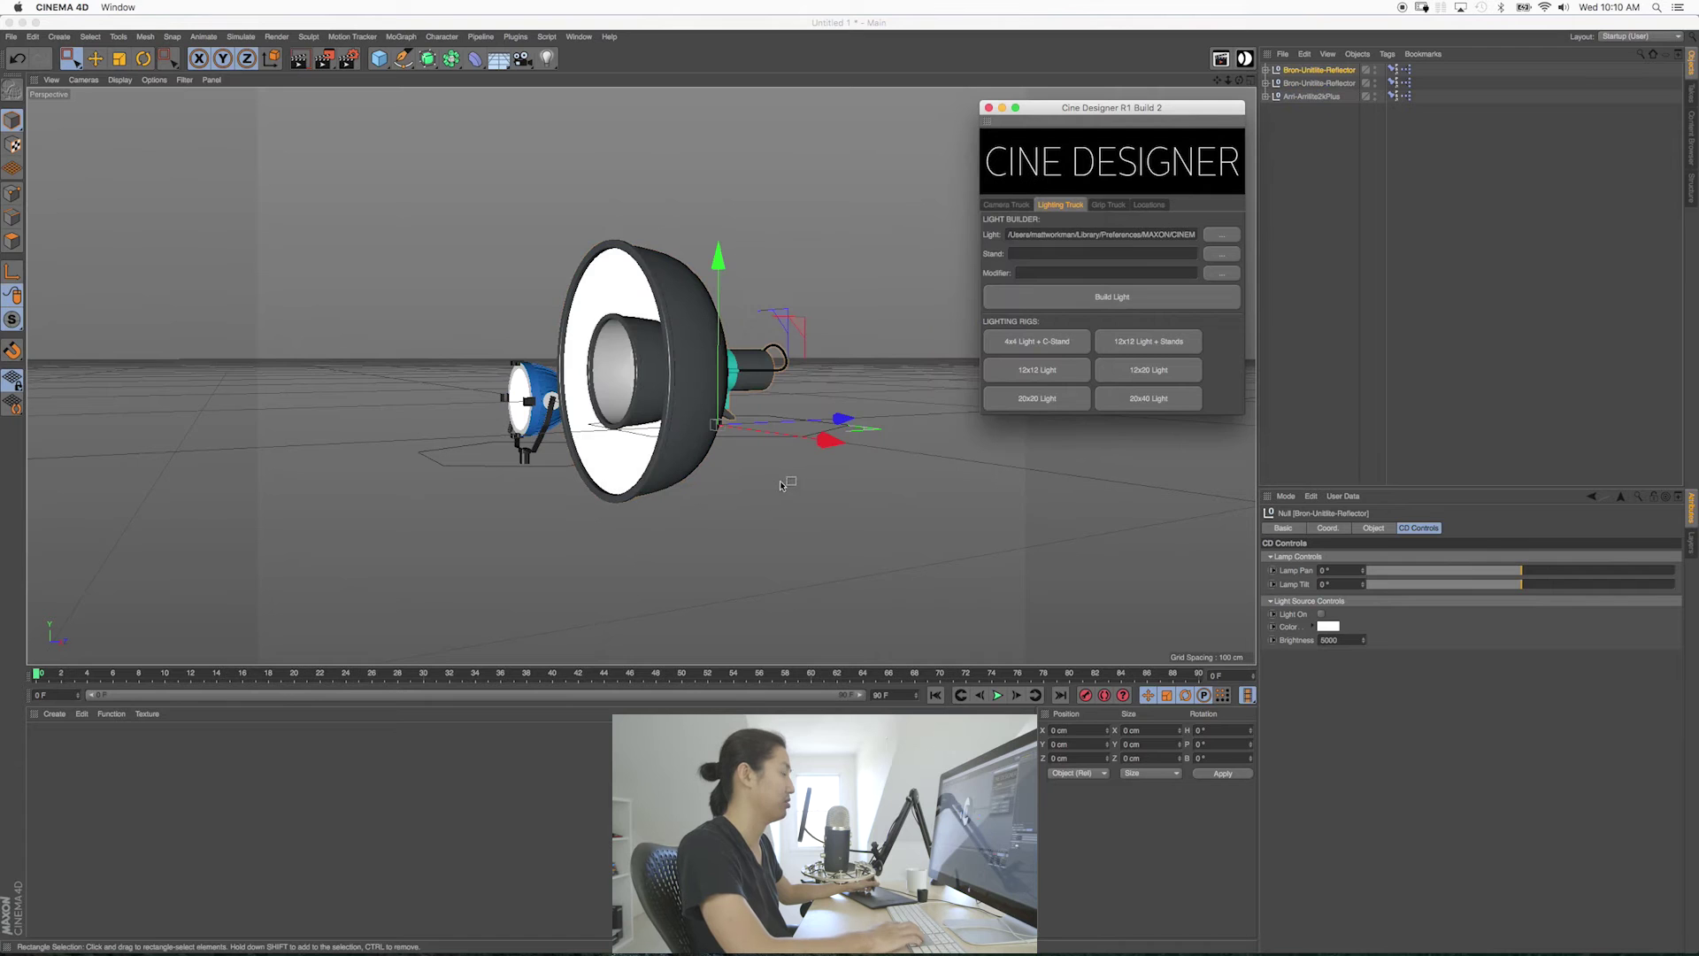
Move the Bron reflector light out of the beauty dish along the X axis to about 45 cm.
alt+drag(874, 431, 1069, 536)
alt+drag(926, 496, 643, 439)
alt+right_drag(850, 438, 779, 436)
alt+middle_drag(779, 435, 567, 396)
alt+drag(566, 396, 542, 447)
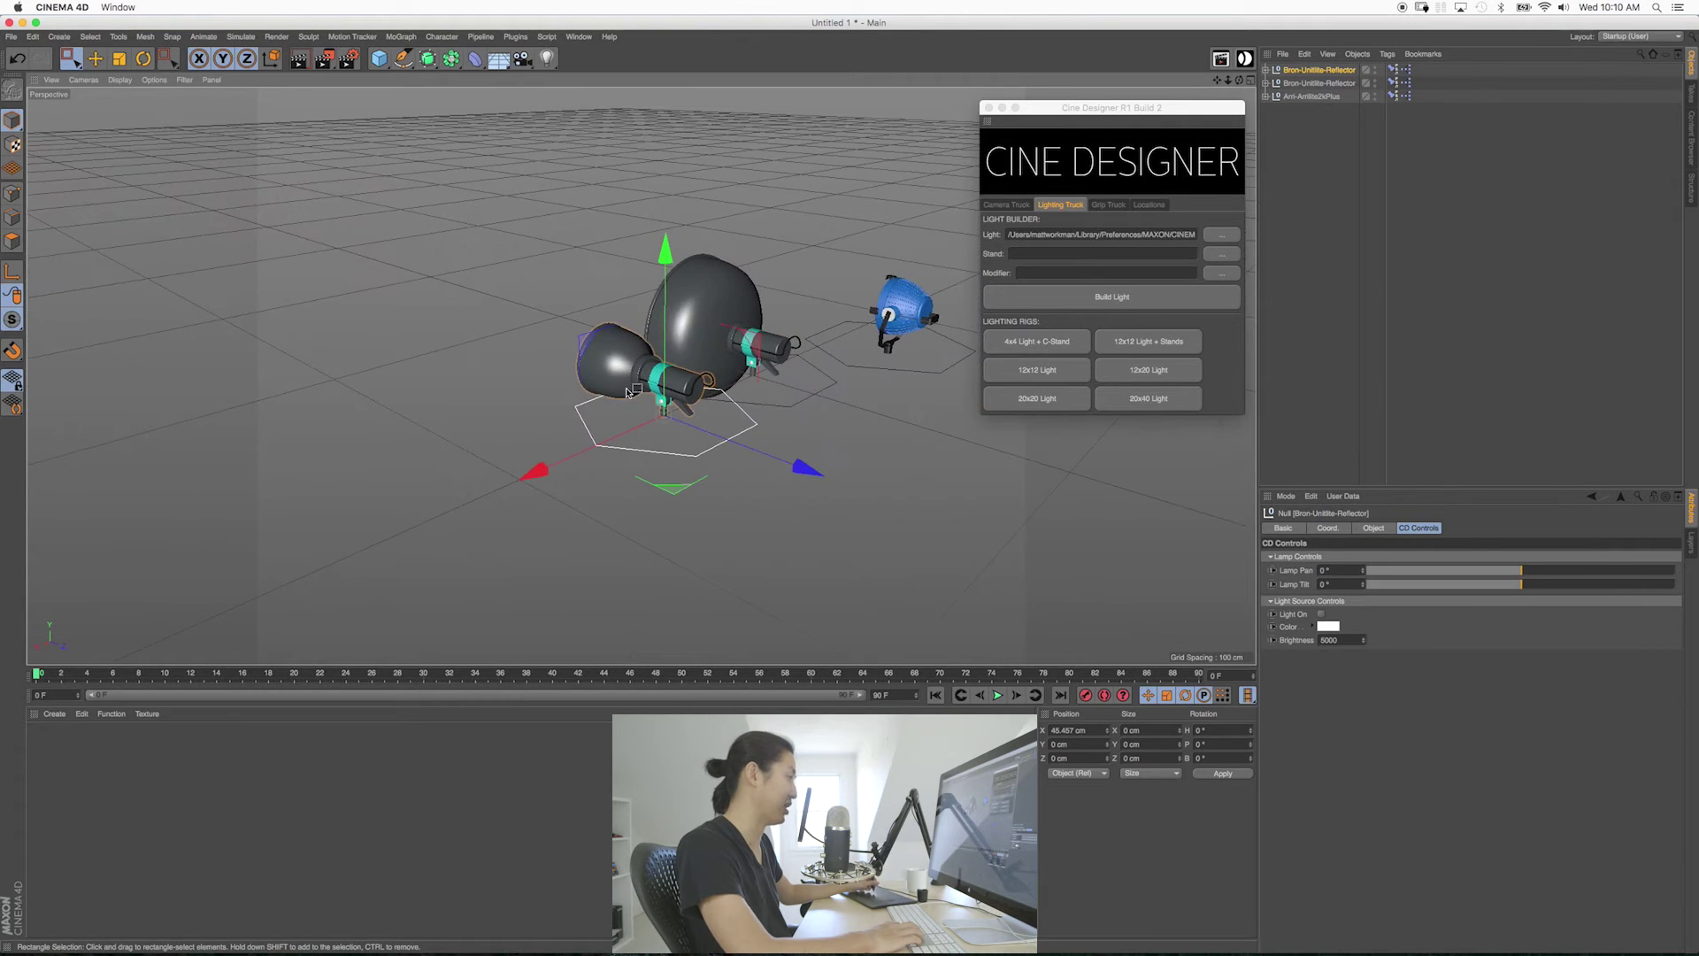
Select all three lights and shift them together in the negative X direction, leaving nothing selected.
drag(897, 462, 700, 346)
alt+drag(797, 437, 627, 391)
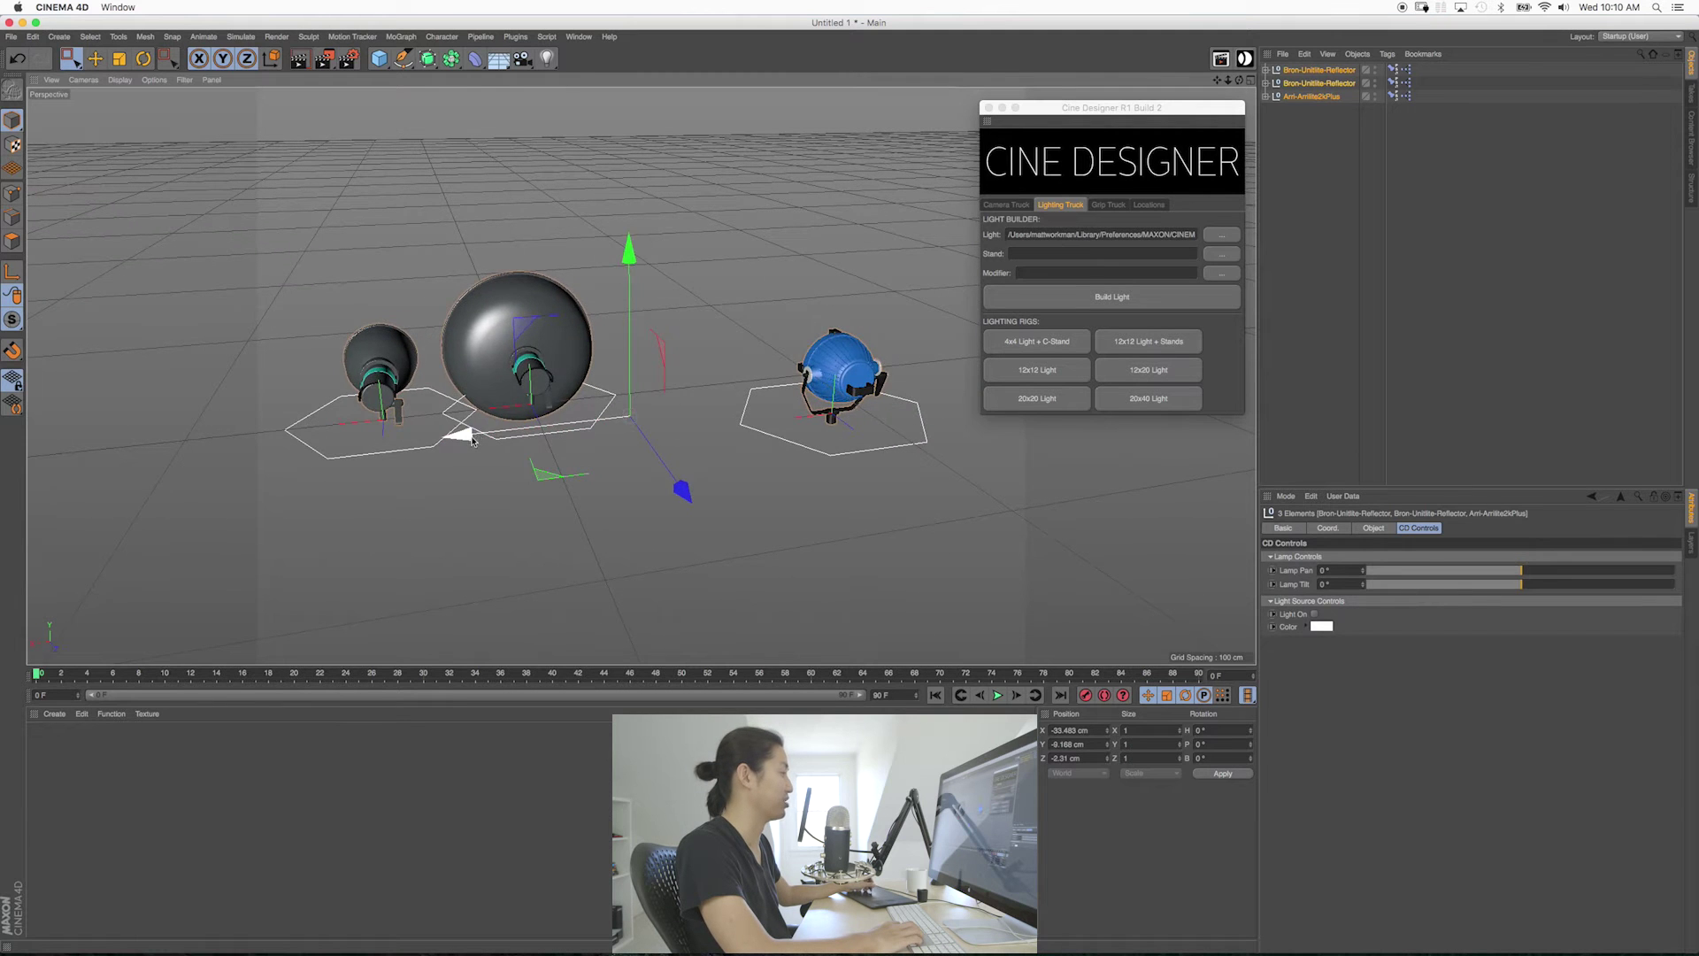
drag(478, 424, 797, 408)
click(805, 455)
Examine the Bron beauty dish and reflector lights up close from the back, side and front.
alt+middle_drag(804, 455, 658, 516)
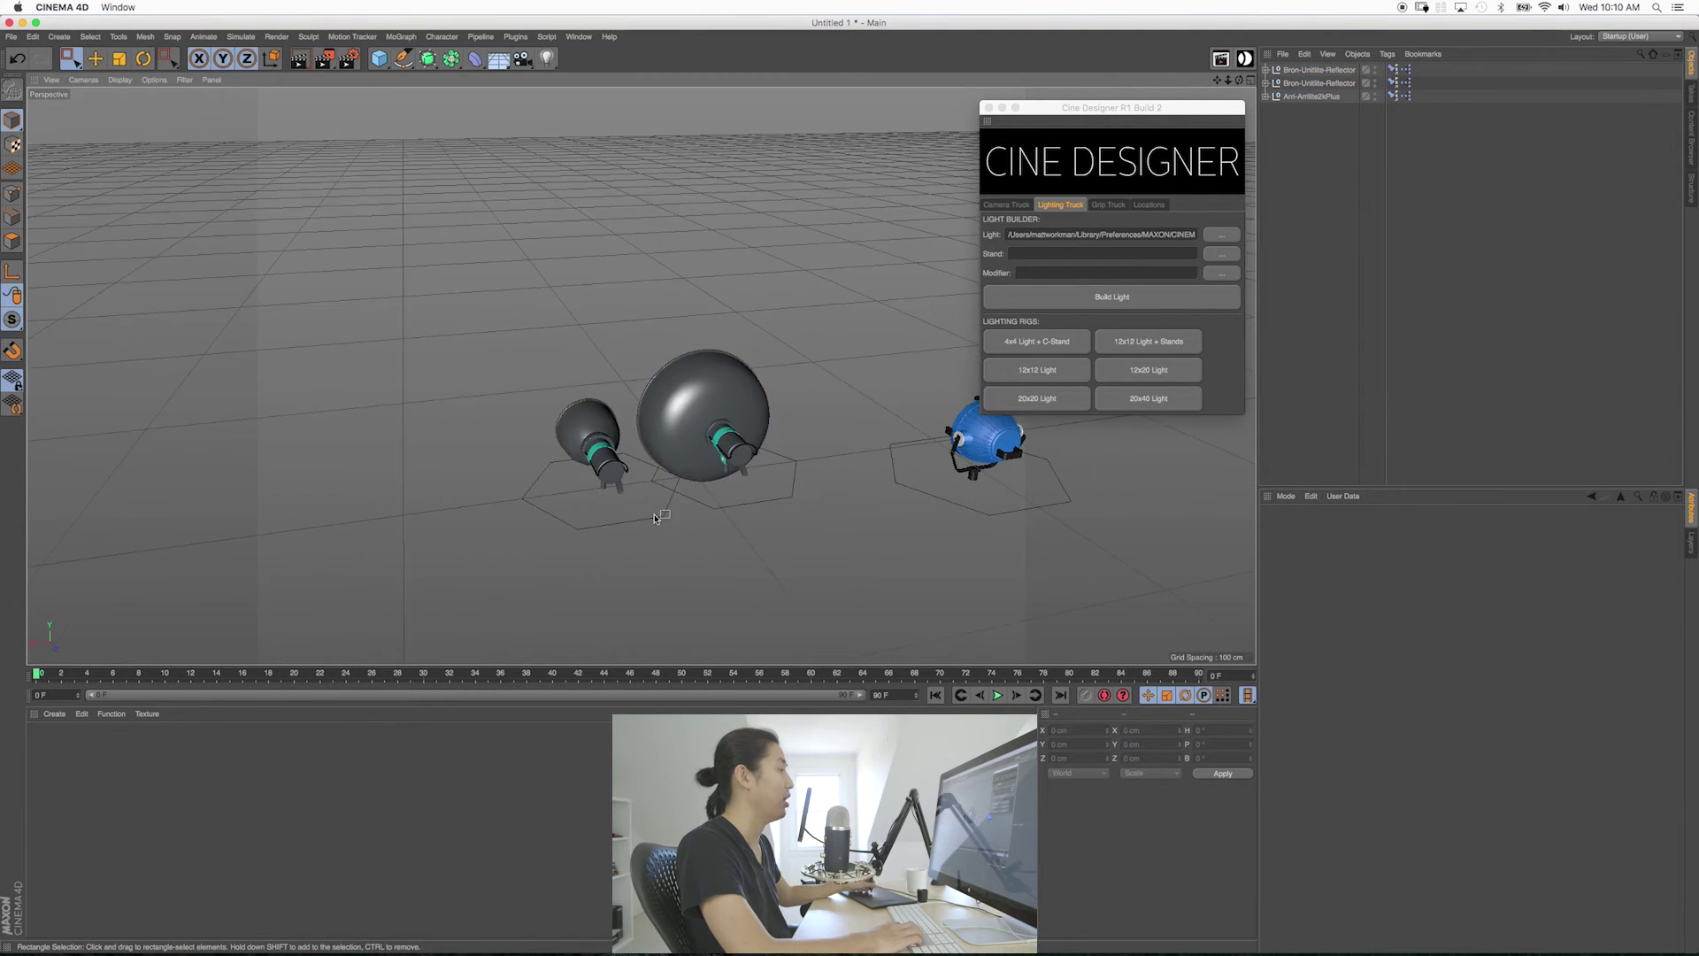
alt+drag(658, 516, 782, 484)
alt+right_drag(667, 428, 810, 419)
alt+middle_drag(809, 420, 734, 412)
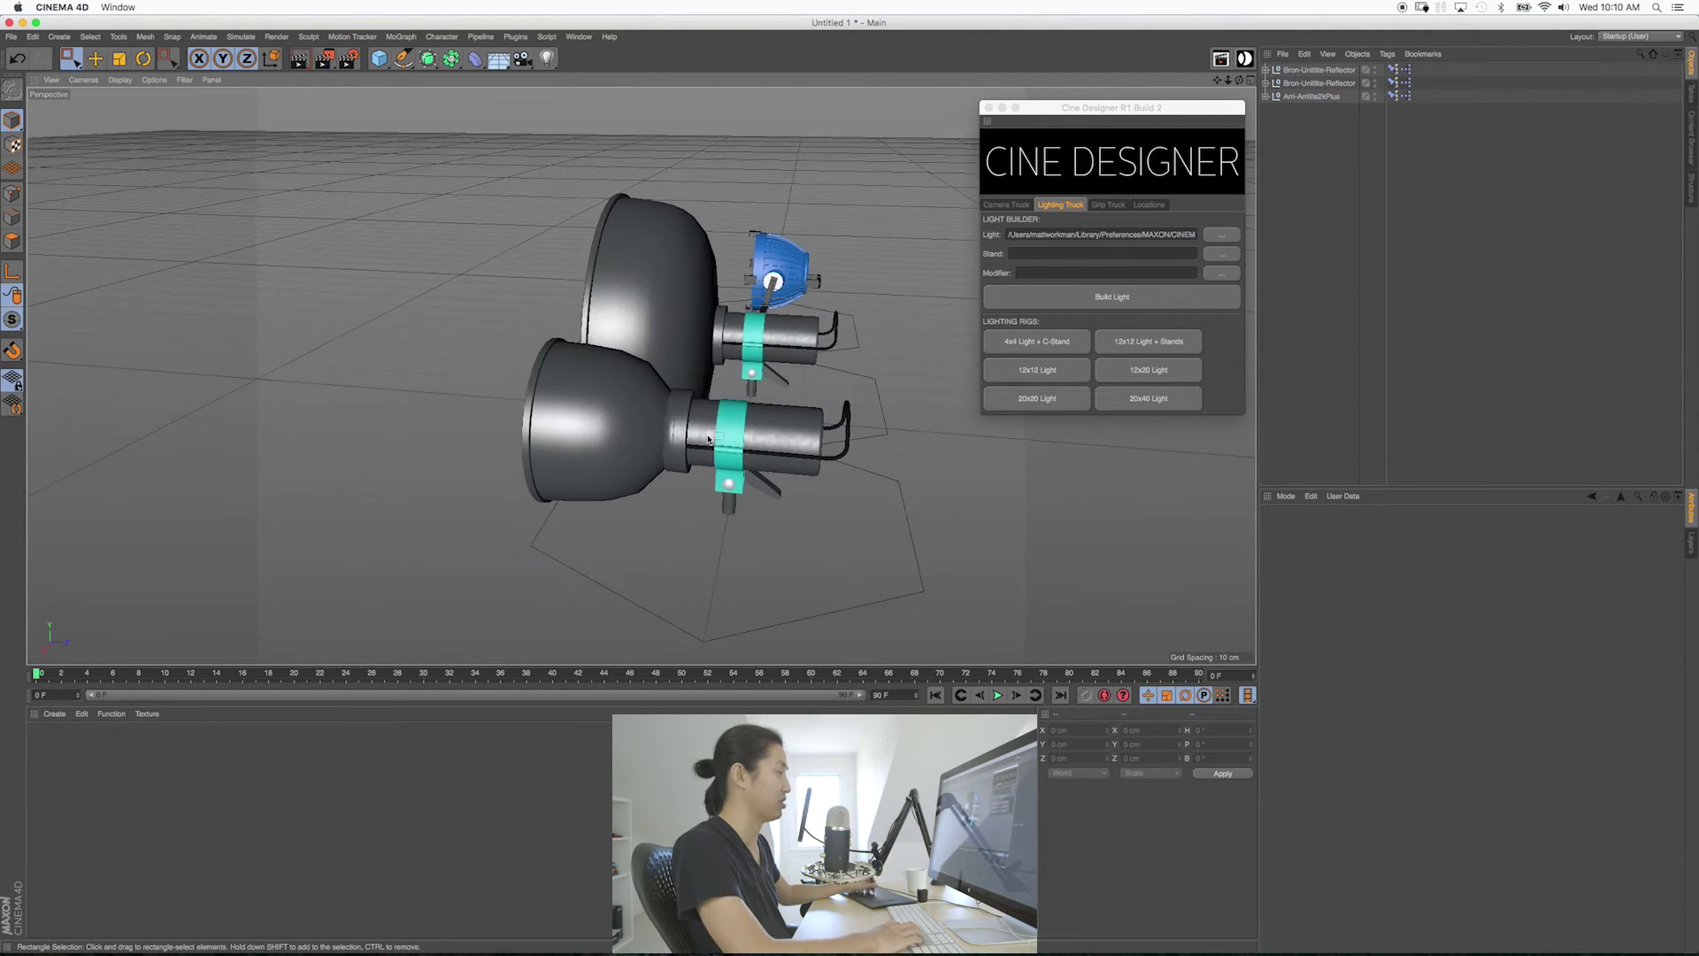
alt+drag(708, 436, 755, 451)
alt+right_drag(755, 452, 703, 470)
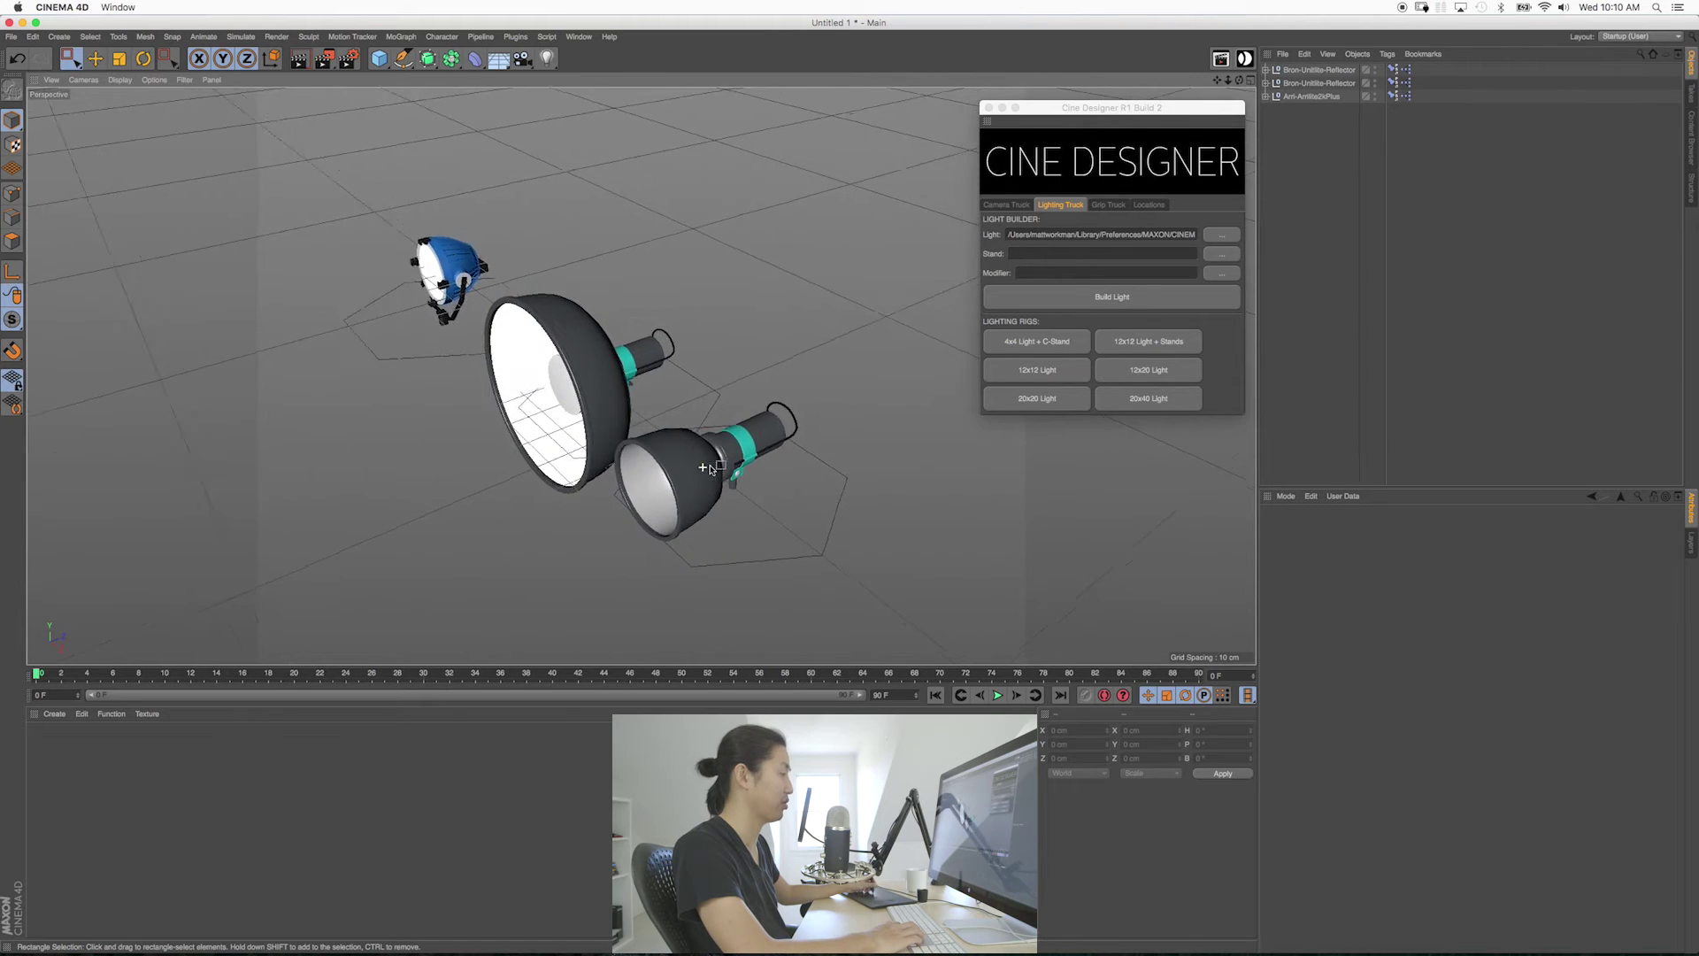
alt+drag(704, 470, 716, 425)
Move the two Bron lights together along negative X to the far side of the Arri lamp and deselect them.
drag(779, 560, 593, 398)
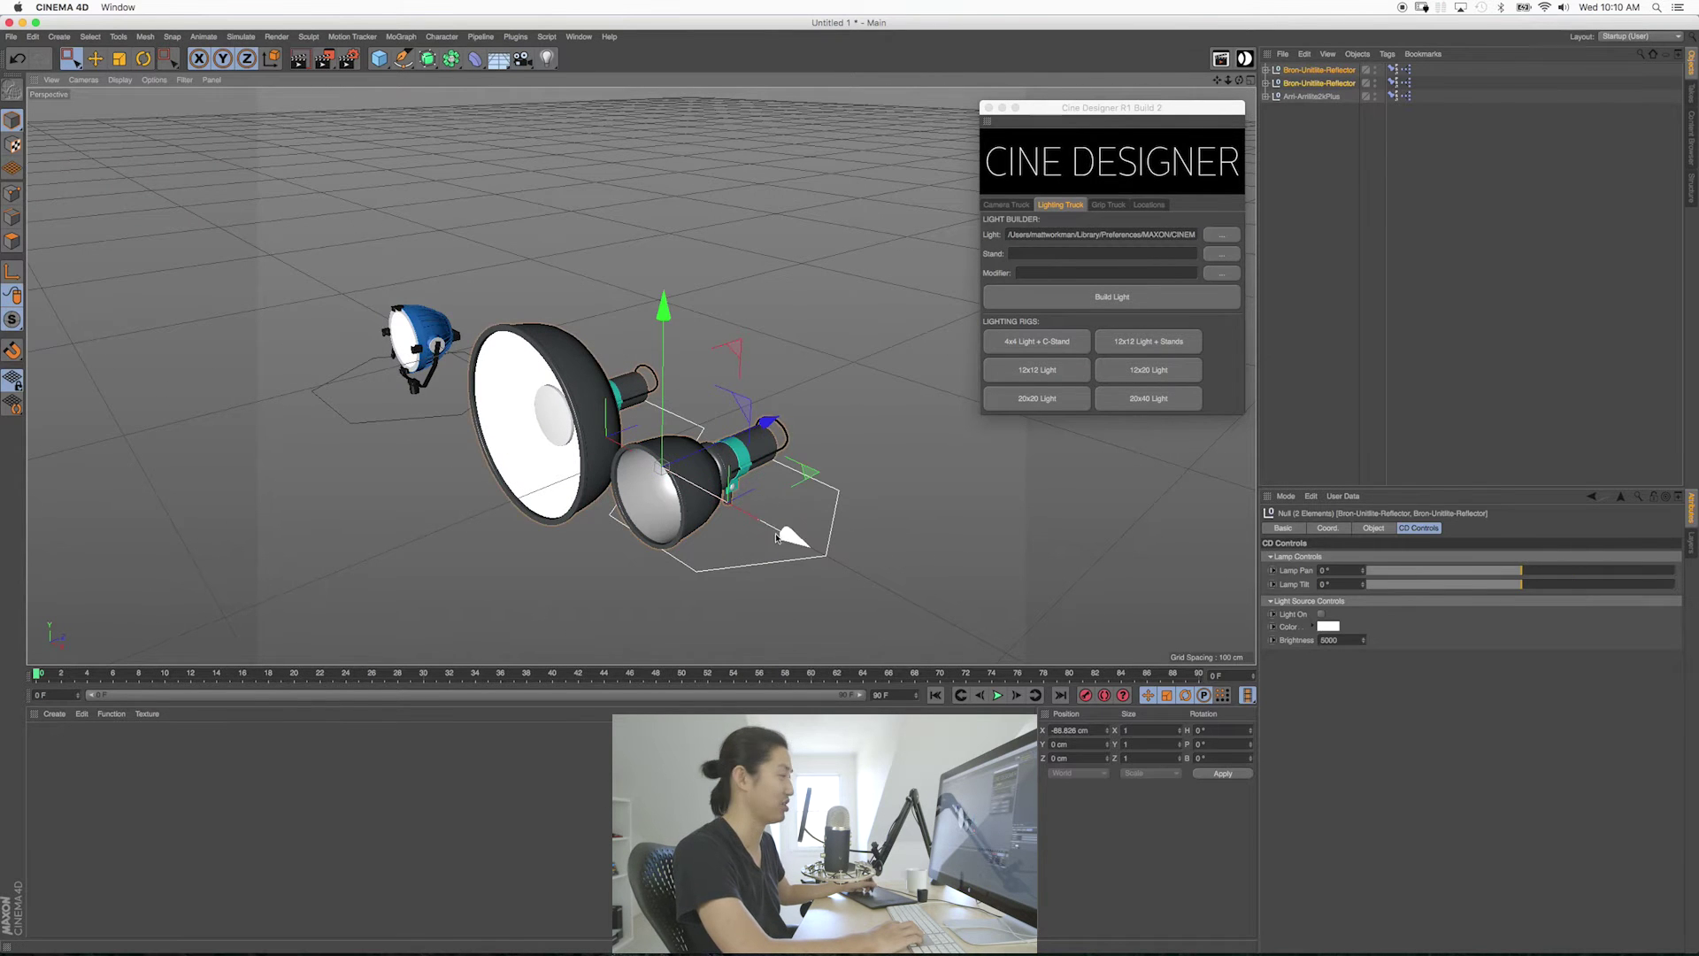
drag(782, 538, 501, 364)
click(513, 393)
Load Chimera-Pancake.c4d from the Chimera lights folder into the Light Builder and build the light.
click(1216, 249)
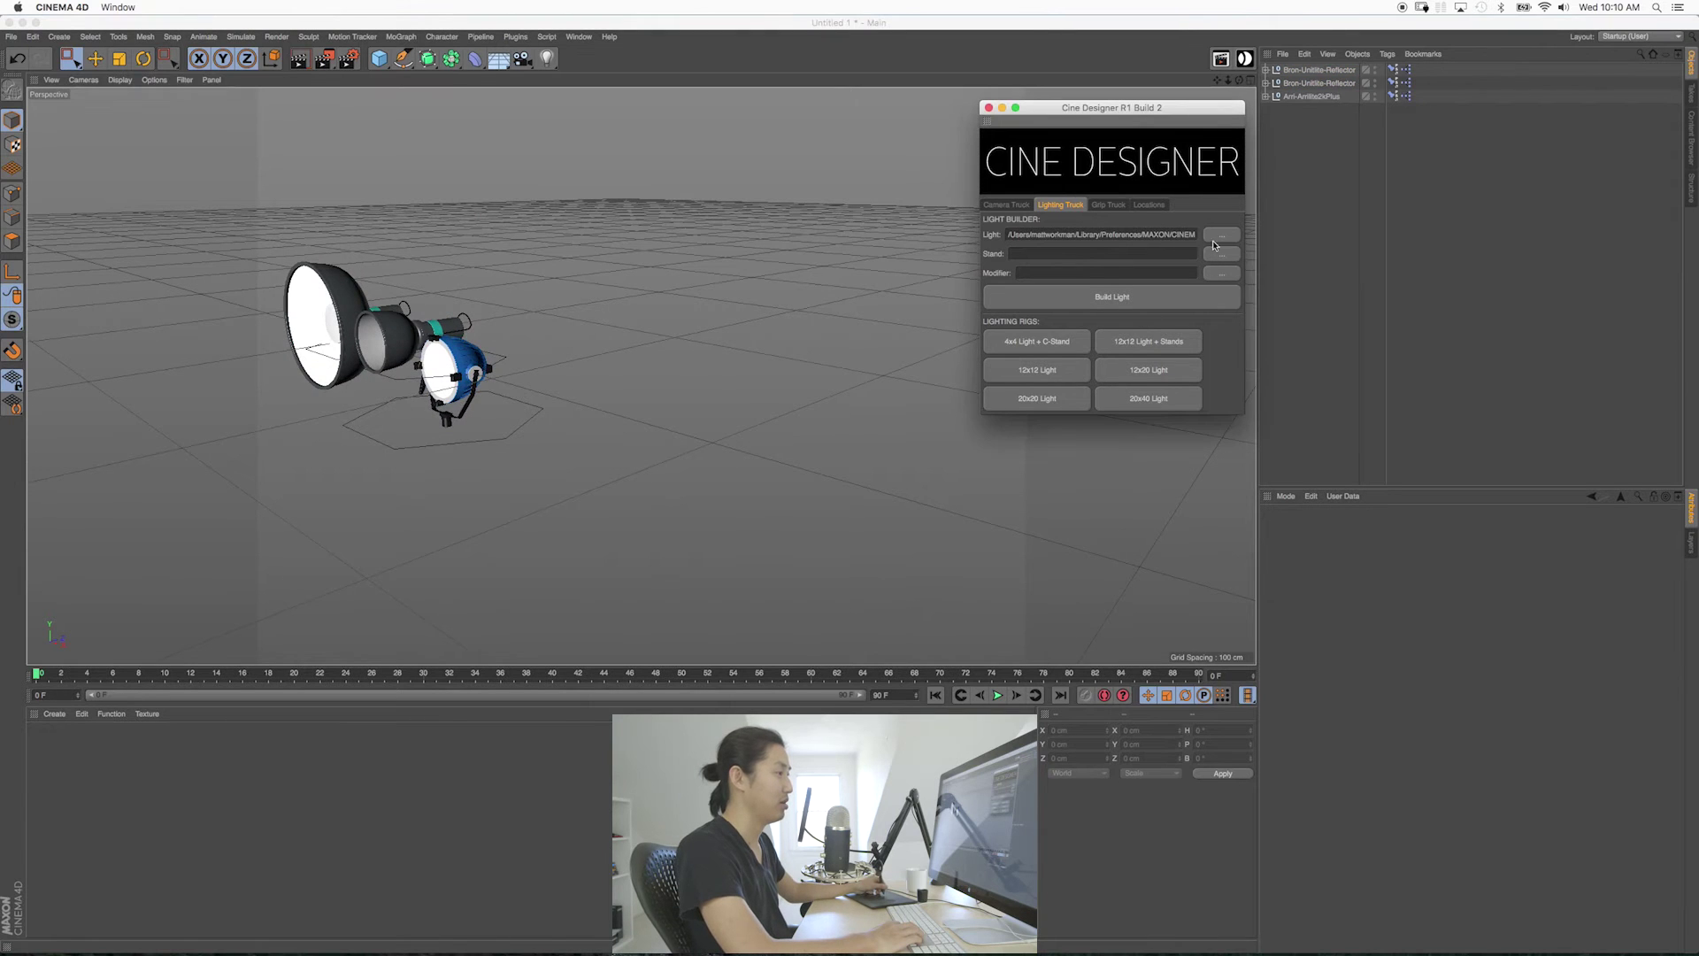
click(1215, 241)
click(983, 242)
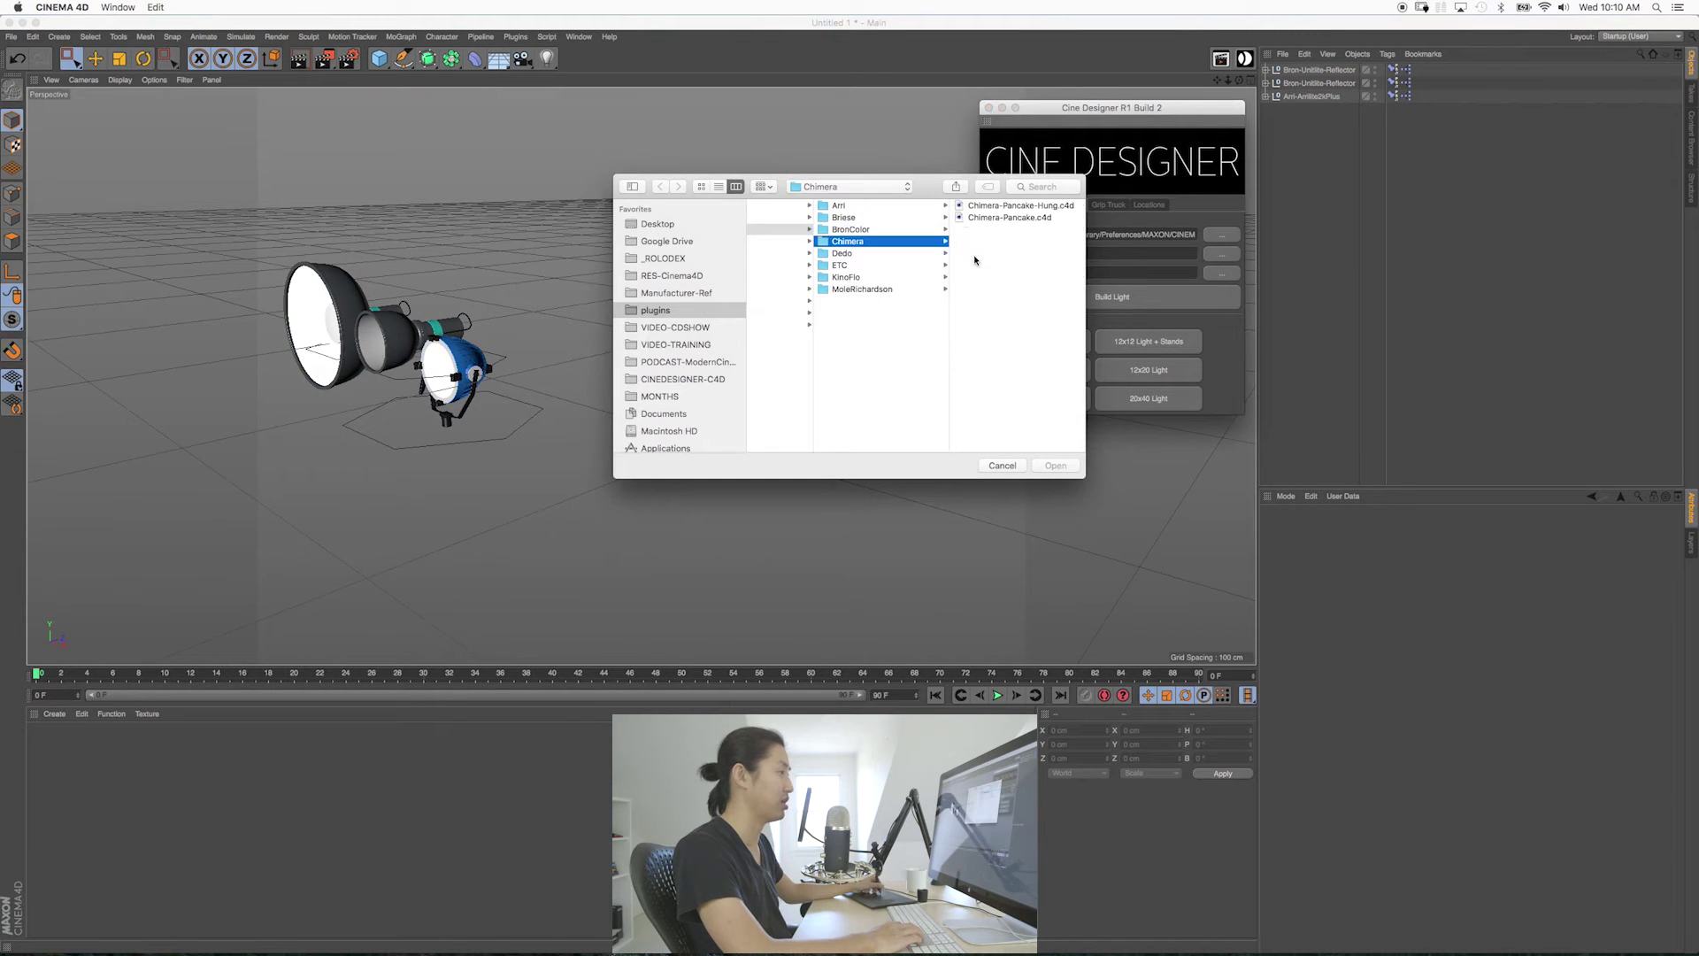
click(984, 216)
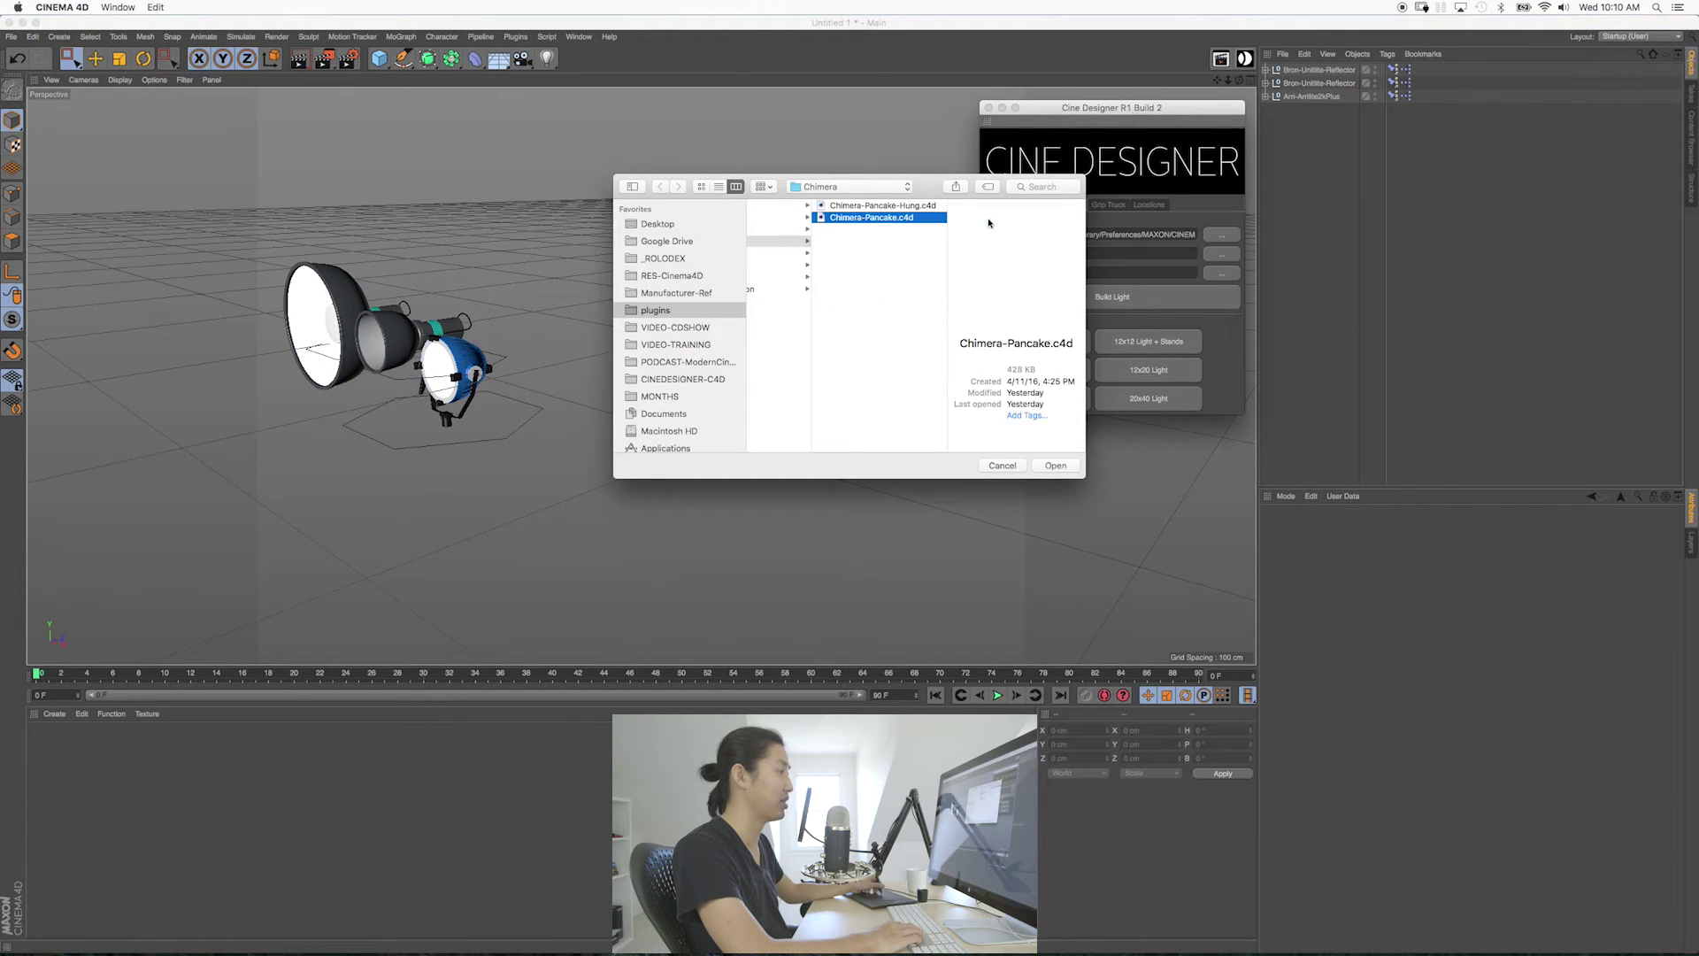
double_click(892, 213)
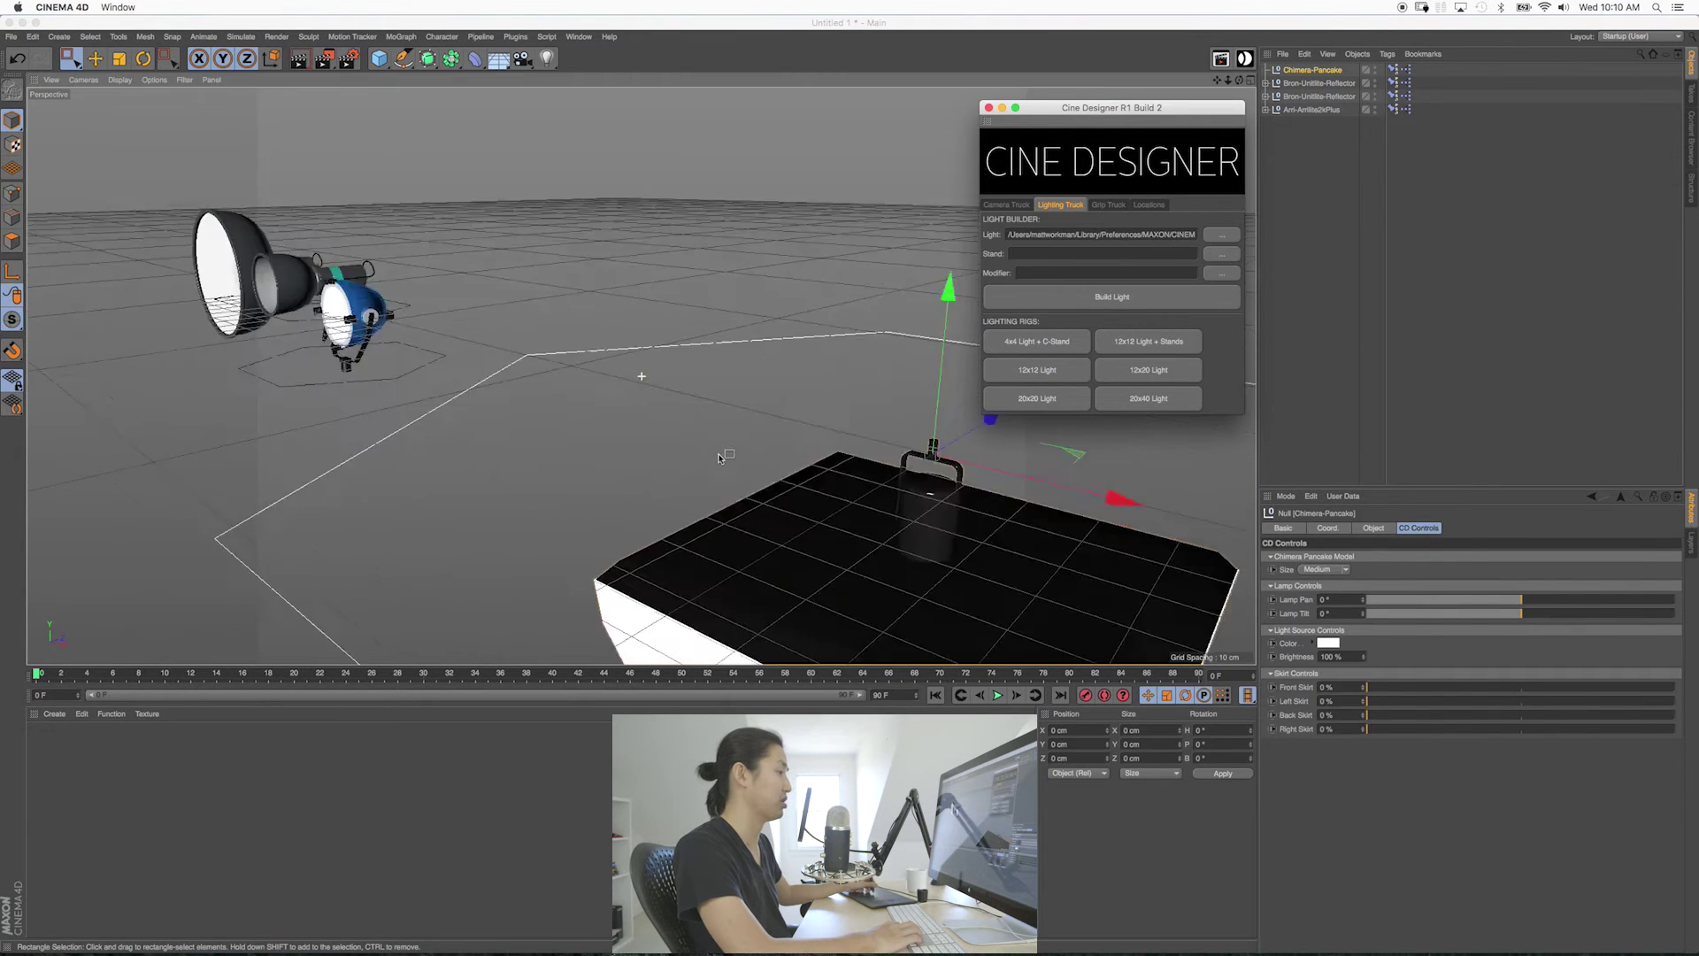
Raise the Chimera Pancake above the floor to about X -29 cm and Y 89 cm.
alt+right_drag(719, 458, 842, 517)
alt+drag(841, 516, 779, 460)
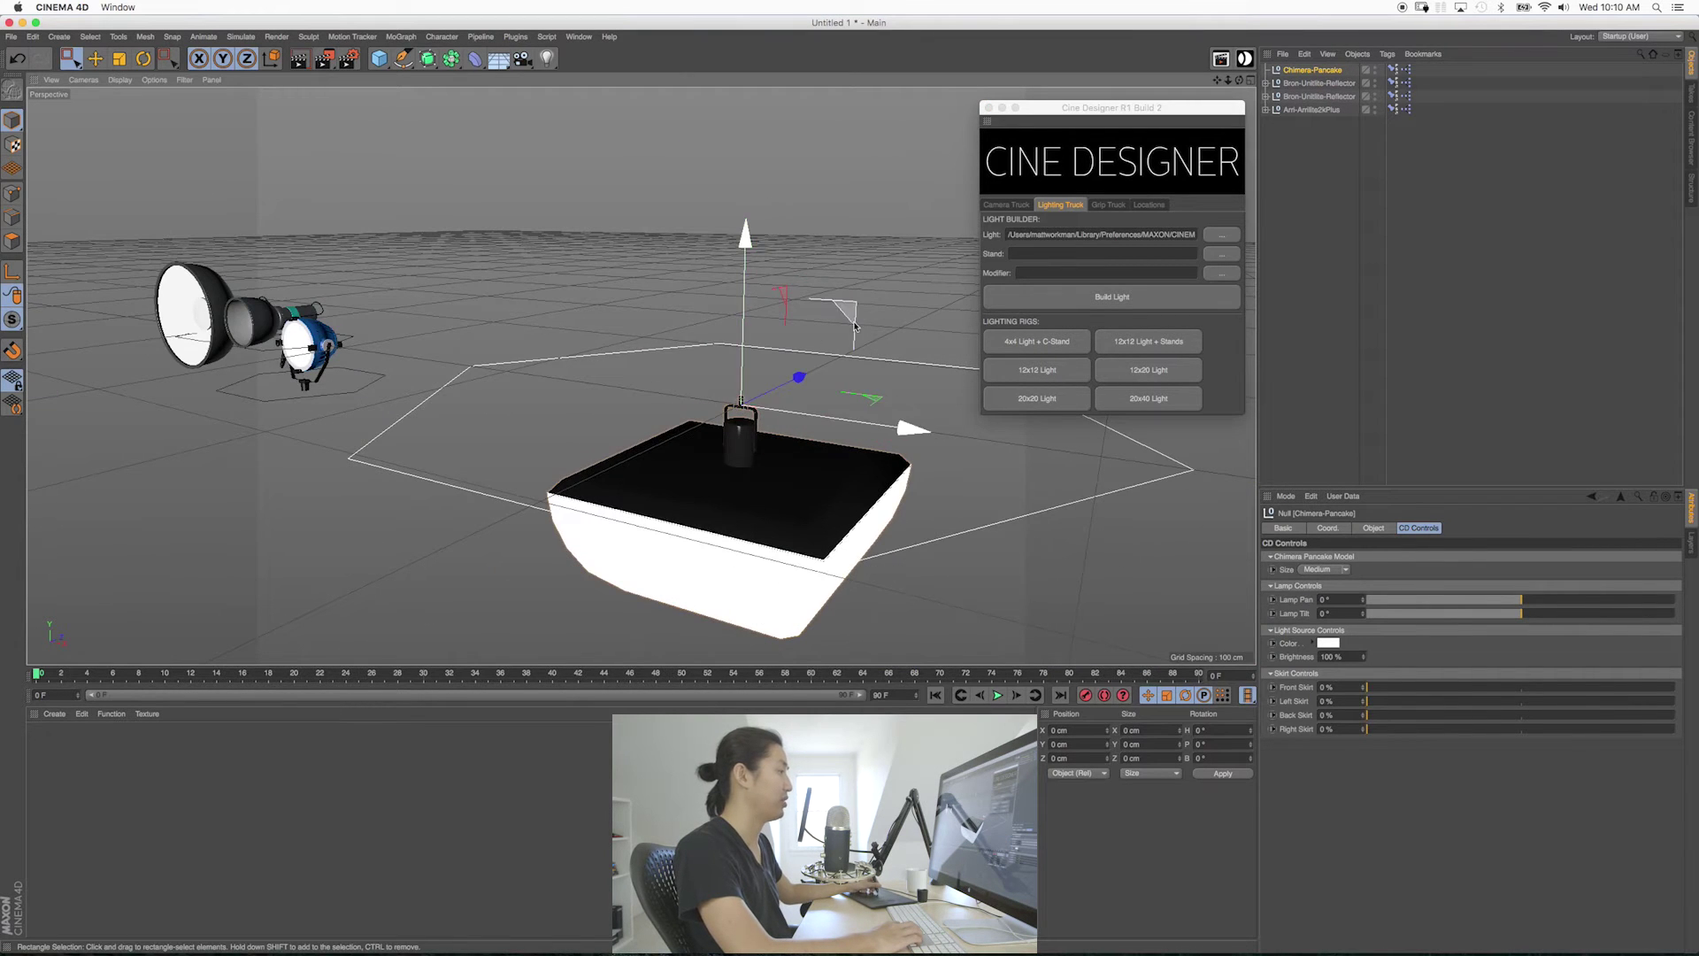
drag(855, 326, 777, 118)
alt+right_drag(732, 379, 675, 388)
alt+middle_drag(675, 387, 620, 373)
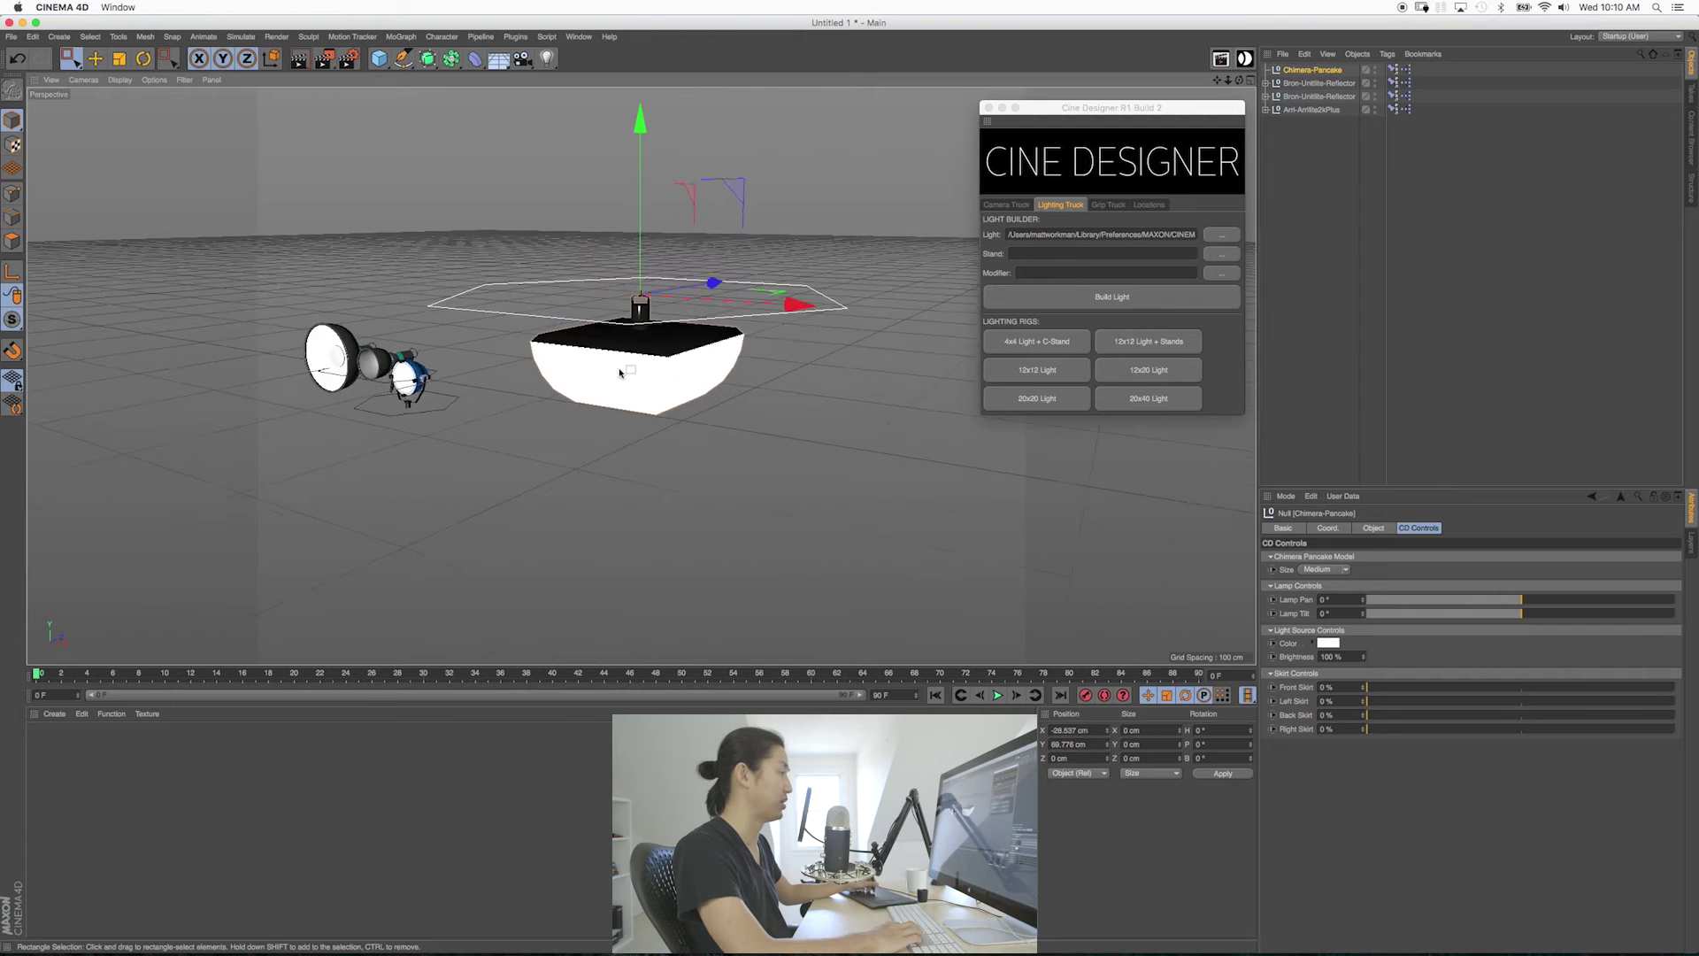
alt+drag(620, 372, 673, 347)
Try the Chimera Pancake in Small and Medium size, and set its size to Large.
click(1346, 570)
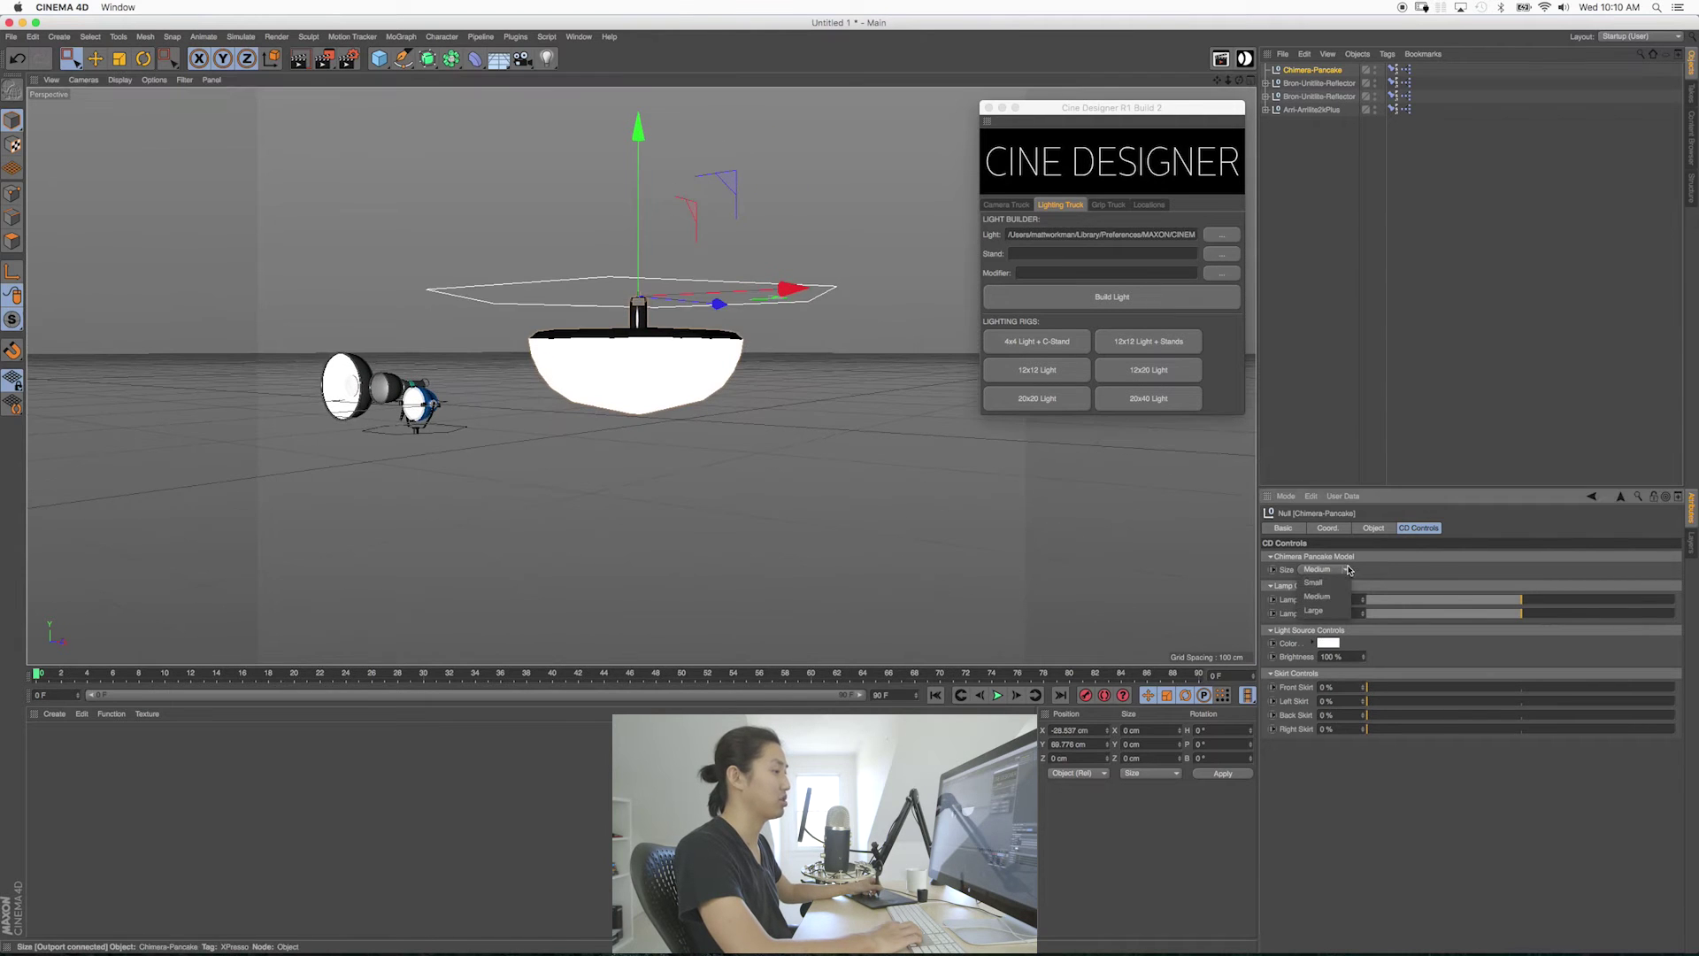
click(1344, 584)
click(1345, 570)
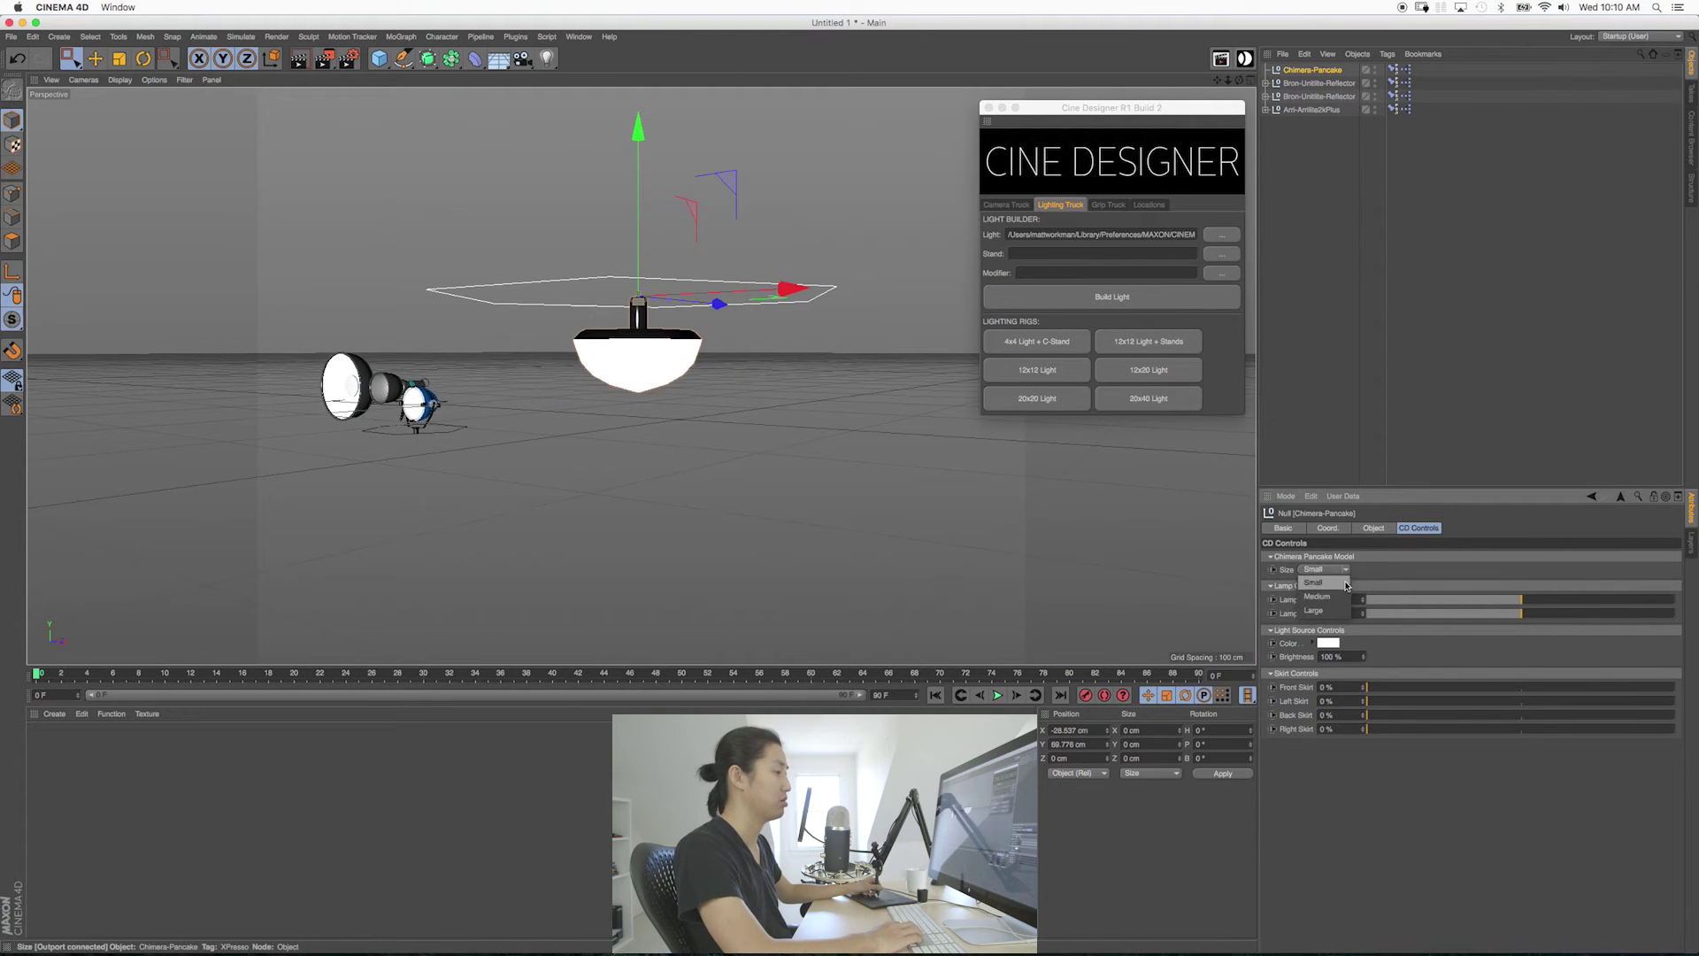
click(1345, 597)
click(1346, 570)
click(1345, 610)
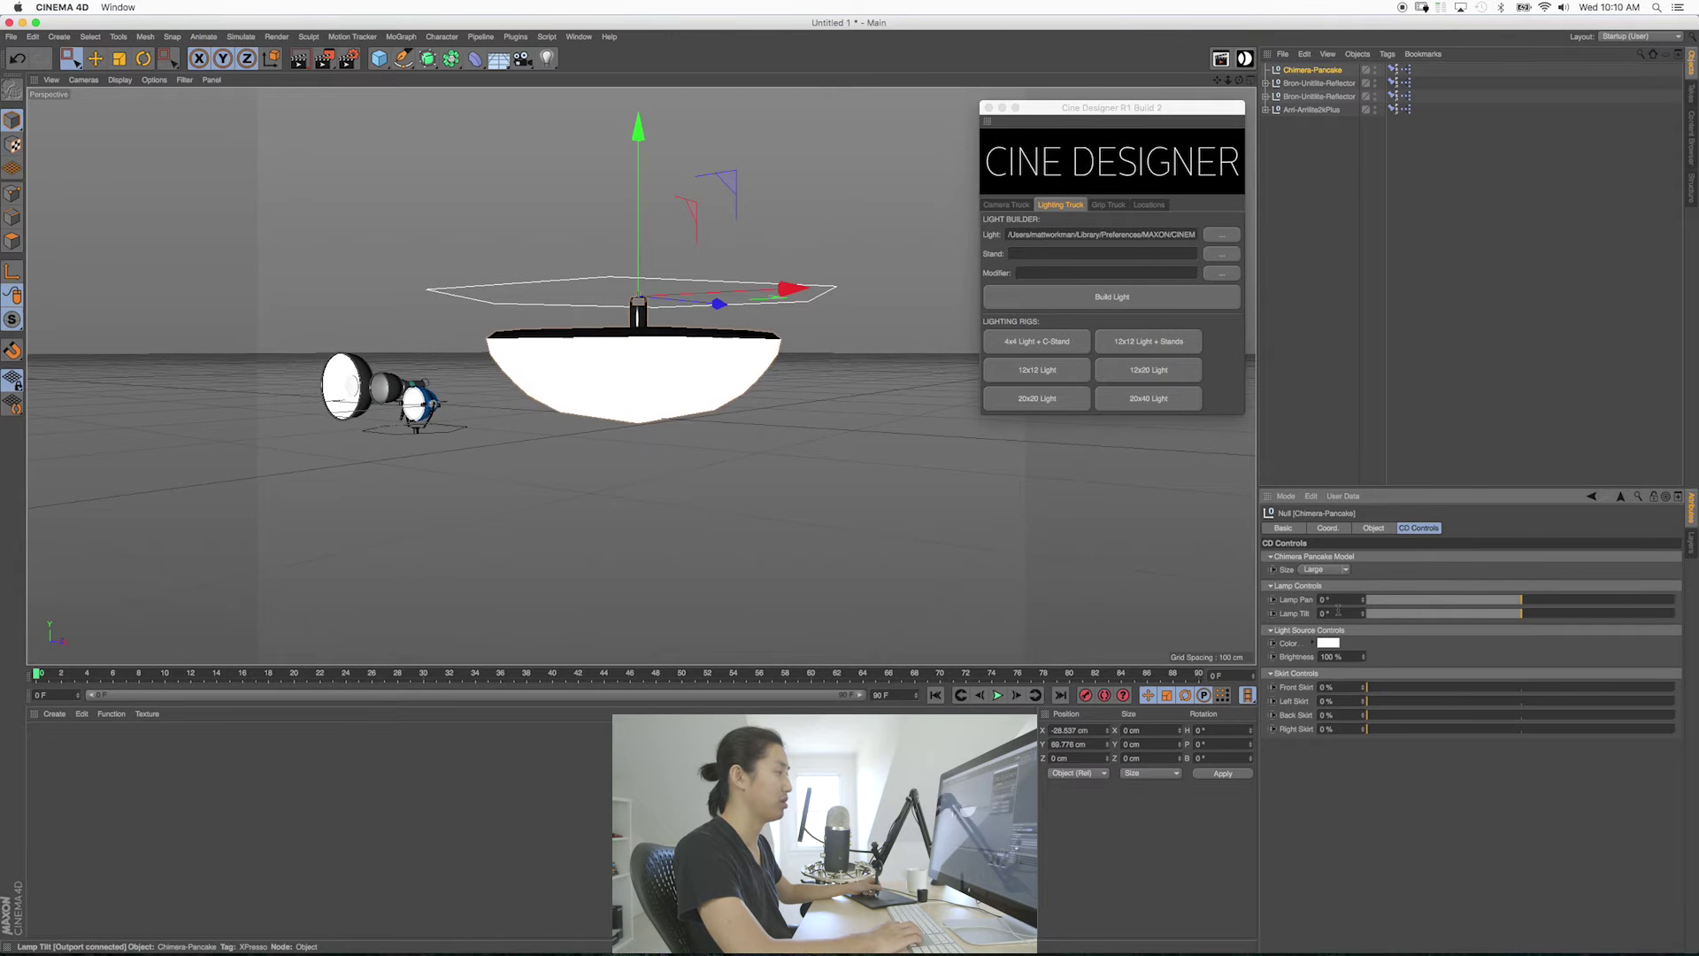
Try the Chimera's front skirt at 100%, left at 29%, back at 44% and right at 75%, and return the front skirt to 0%.
alt+drag(977, 468, 664, 363)
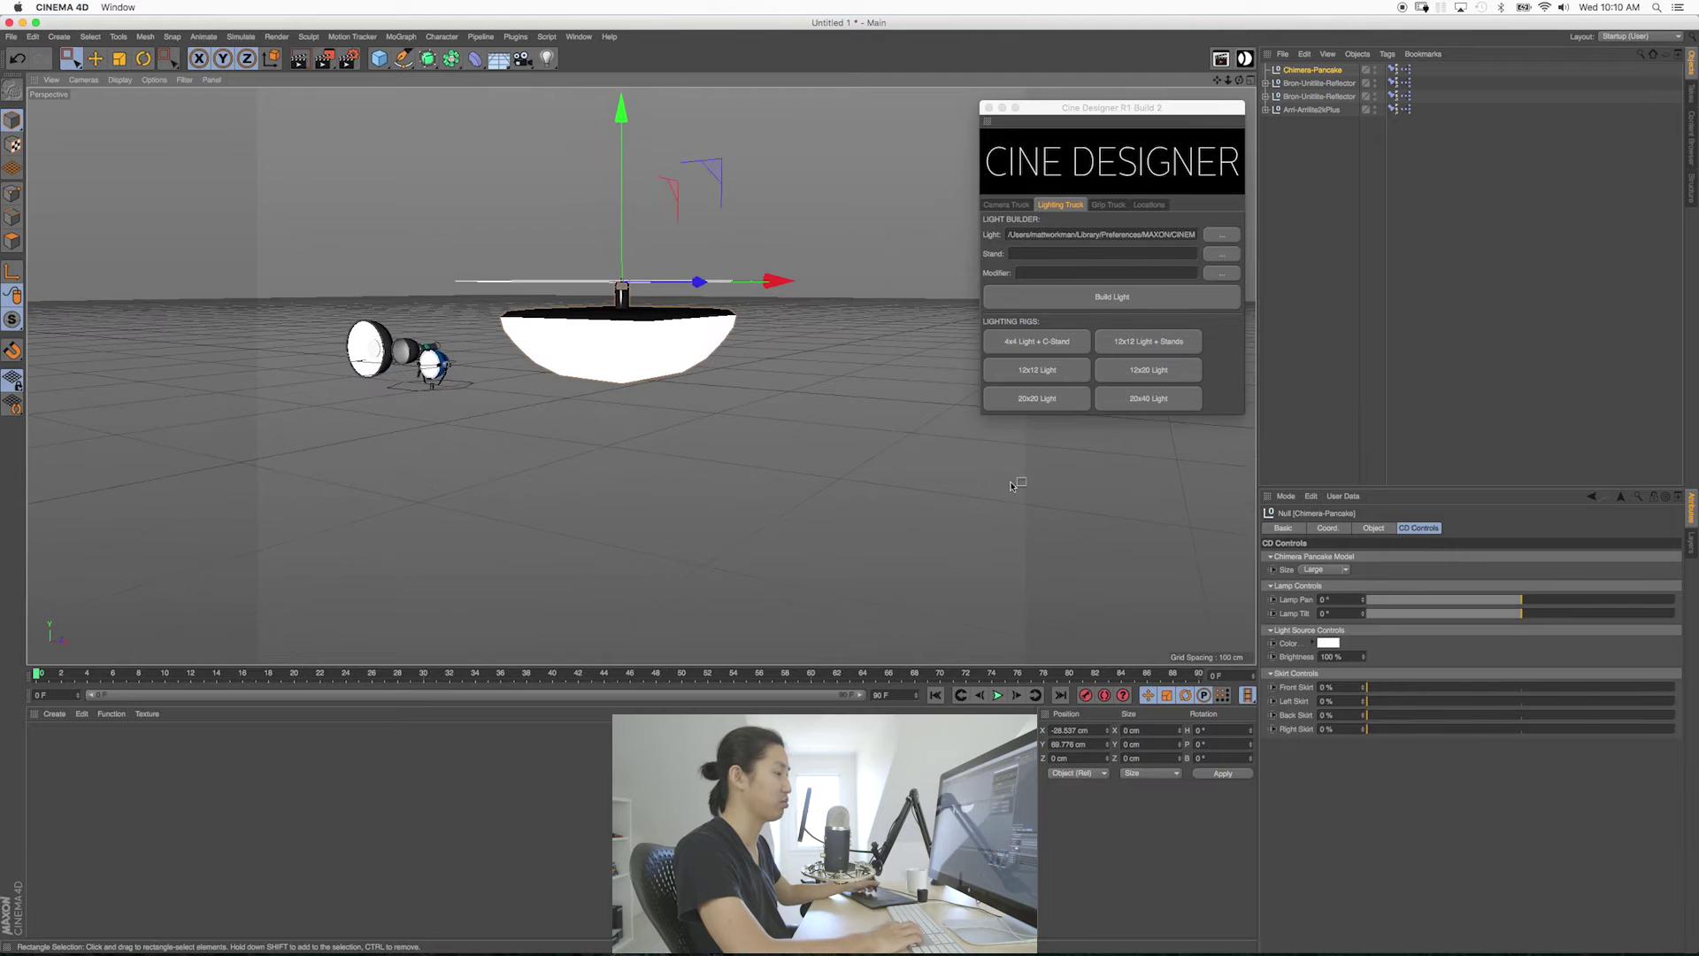
drag(1377, 686, 1678, 687)
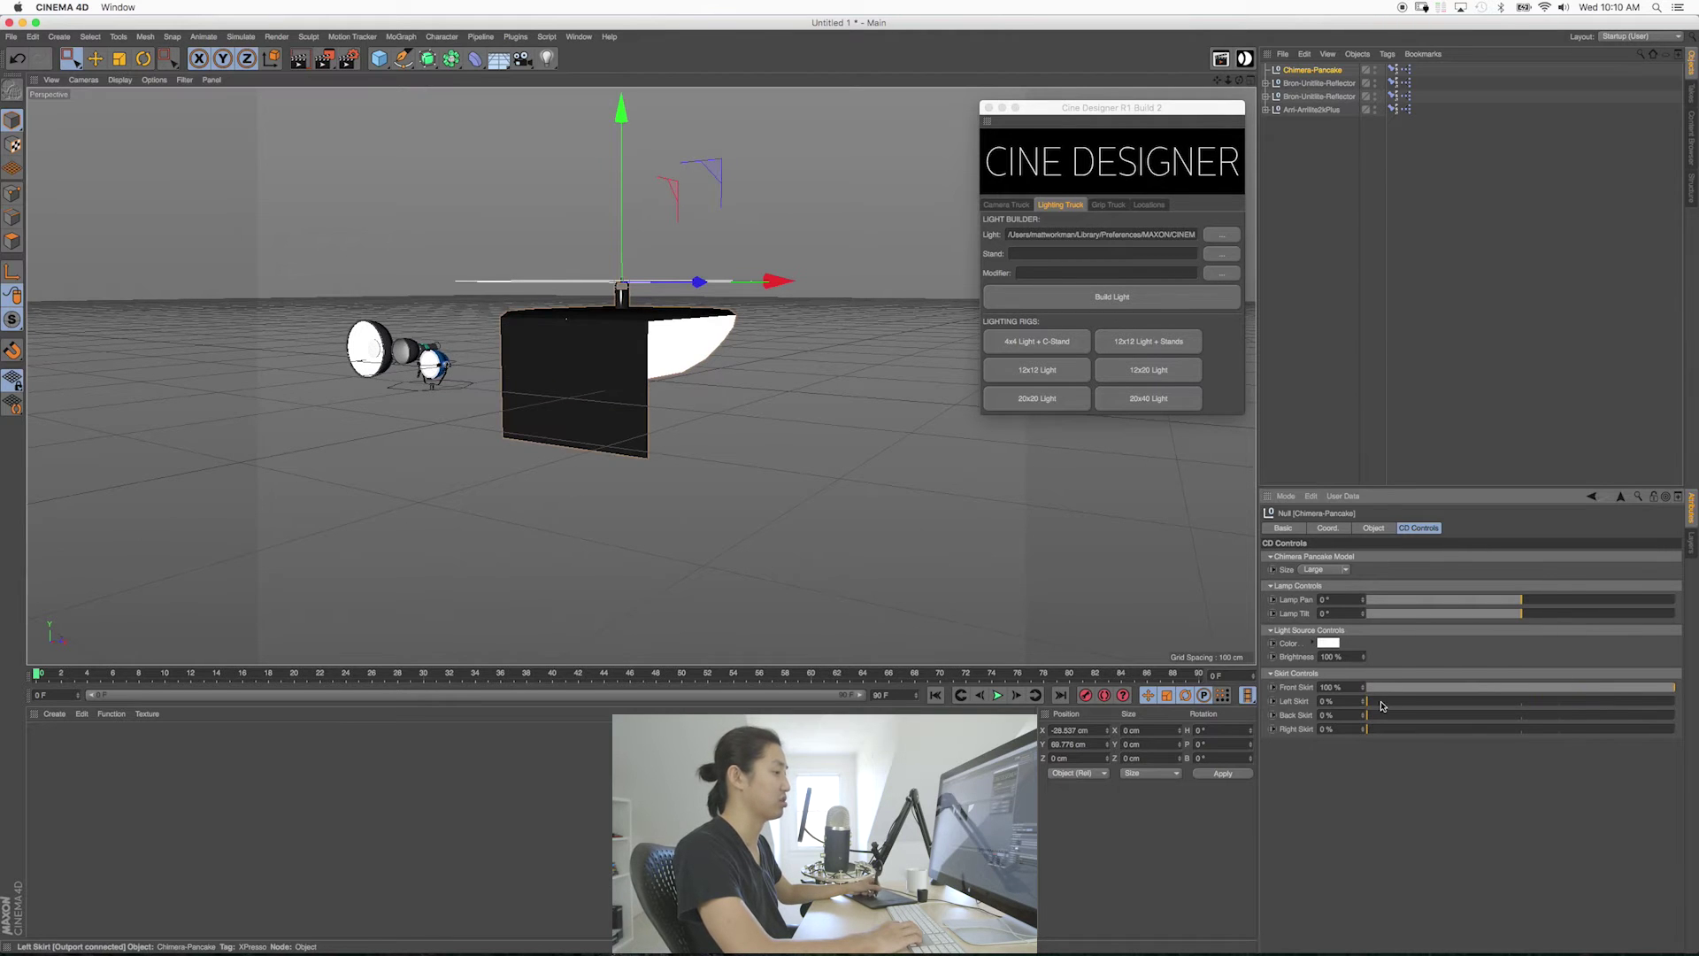
drag(1370, 701, 1526, 713)
drag(1417, 723, 1590, 742)
drag(1476, 704, 1360, 688)
Set the Chimera Pancake's left skirt to 0% and its back and right skirts to 100%.
alt+drag(655, 380, 770, 402)
alt+middle_drag(524, 363, 593, 363)
alt+drag(593, 363, 613, 333)
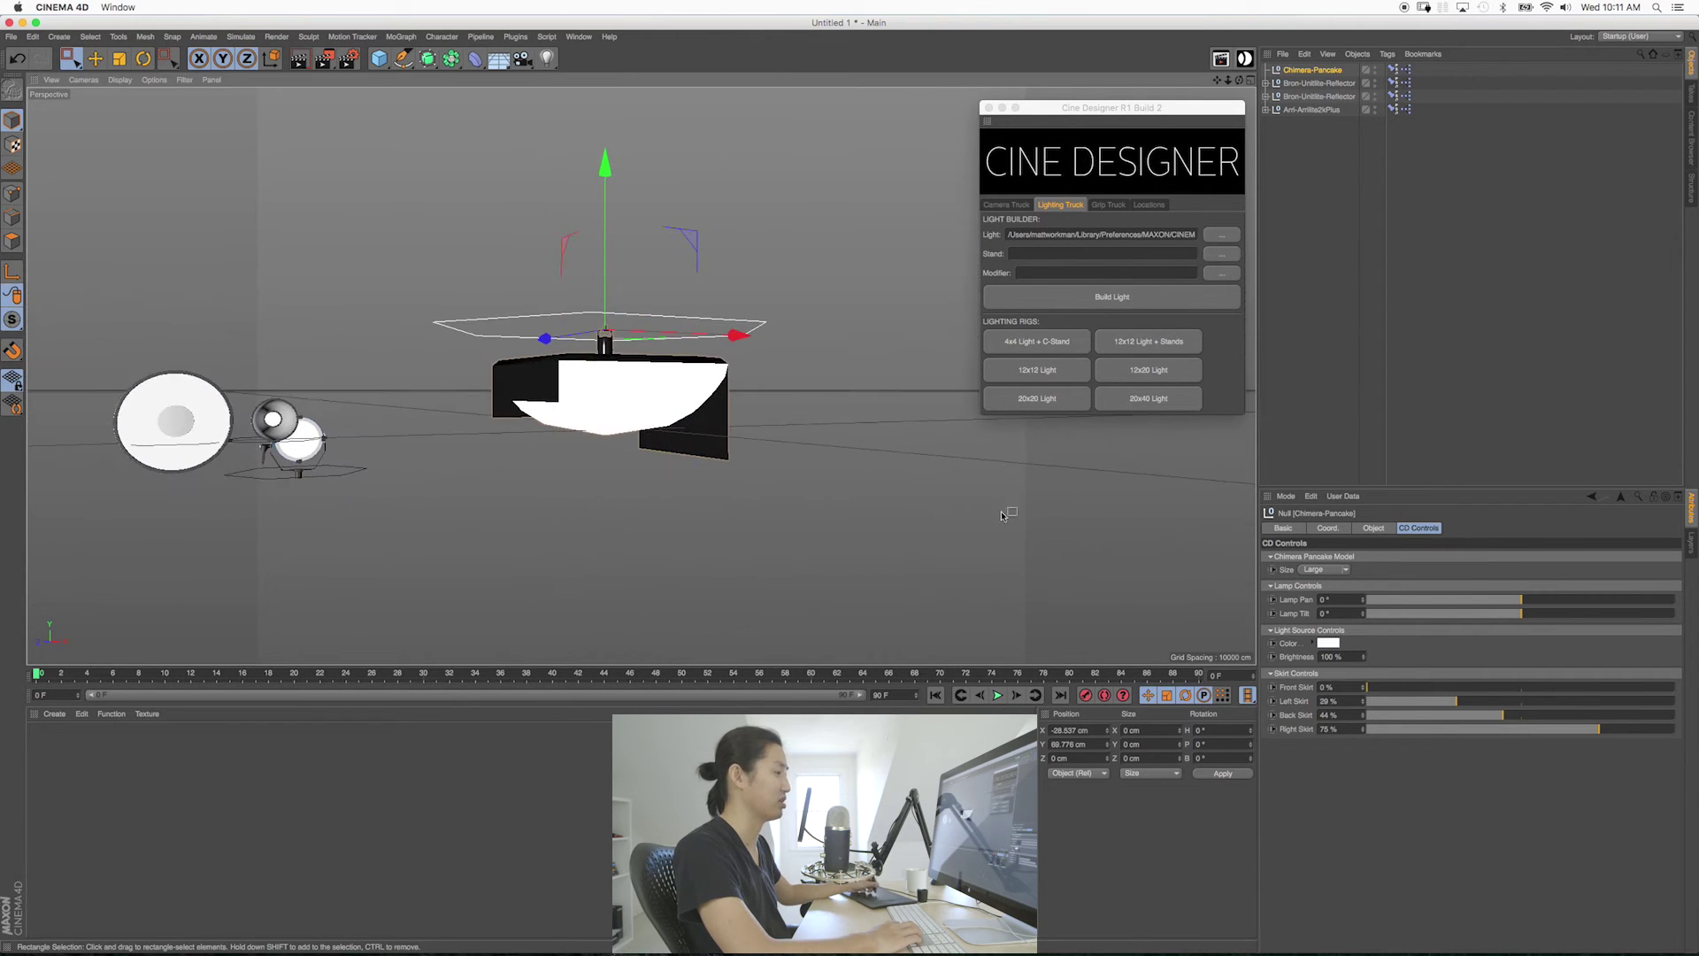
drag(1451, 701, 1280, 710)
drag(1501, 718, 1695, 700)
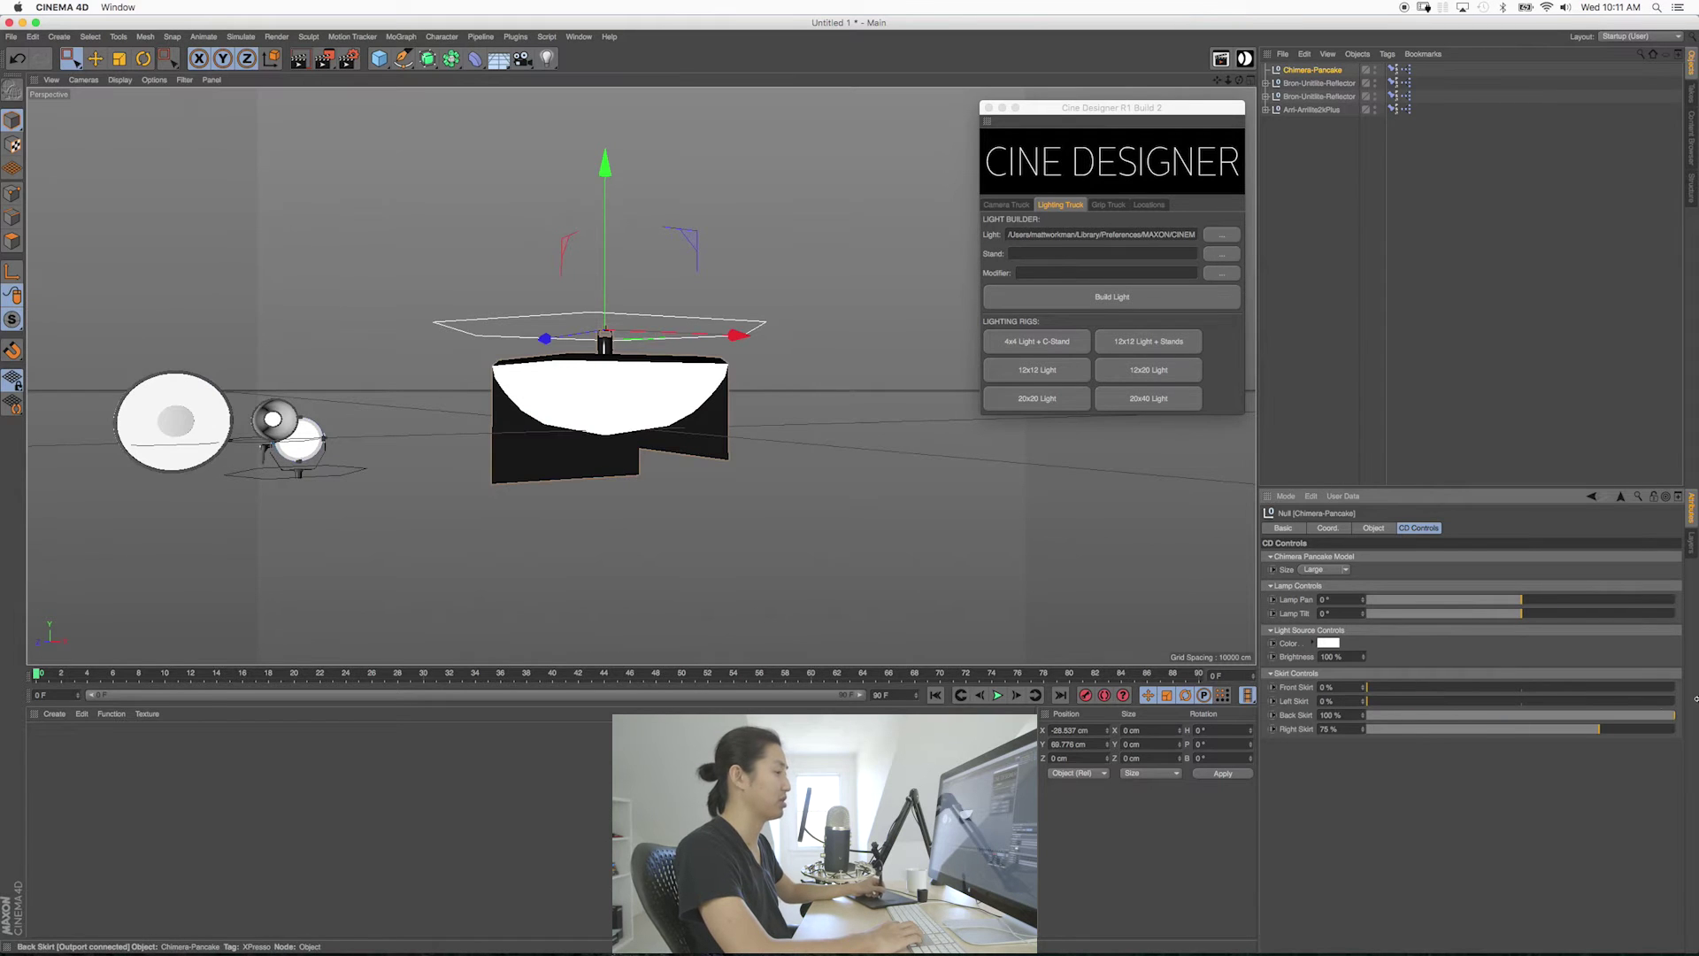
drag(1599, 735, 1678, 734)
Move the Chimera Pancake up and away in the XY plane to about X -402 cm and Y 219 cm.
alt+drag(655, 398, 752, 447)
alt+right_drag(752, 447, 685, 451)
alt+drag(686, 449, 633, 466)
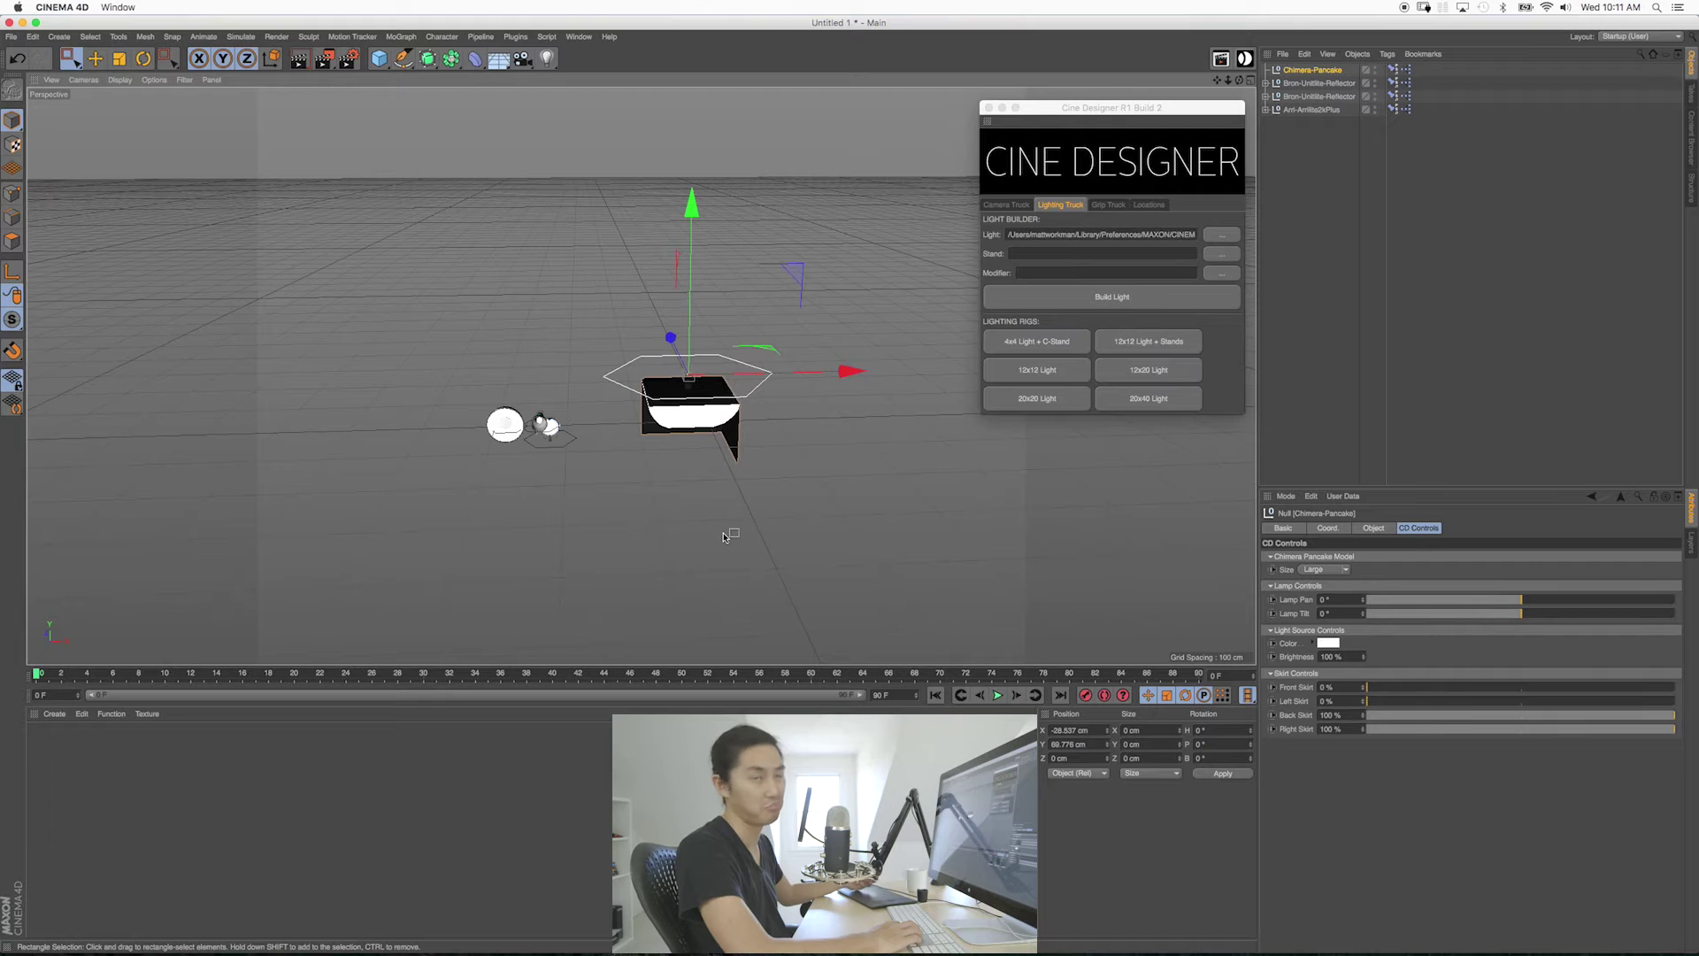
drag(794, 273, 502, 168)
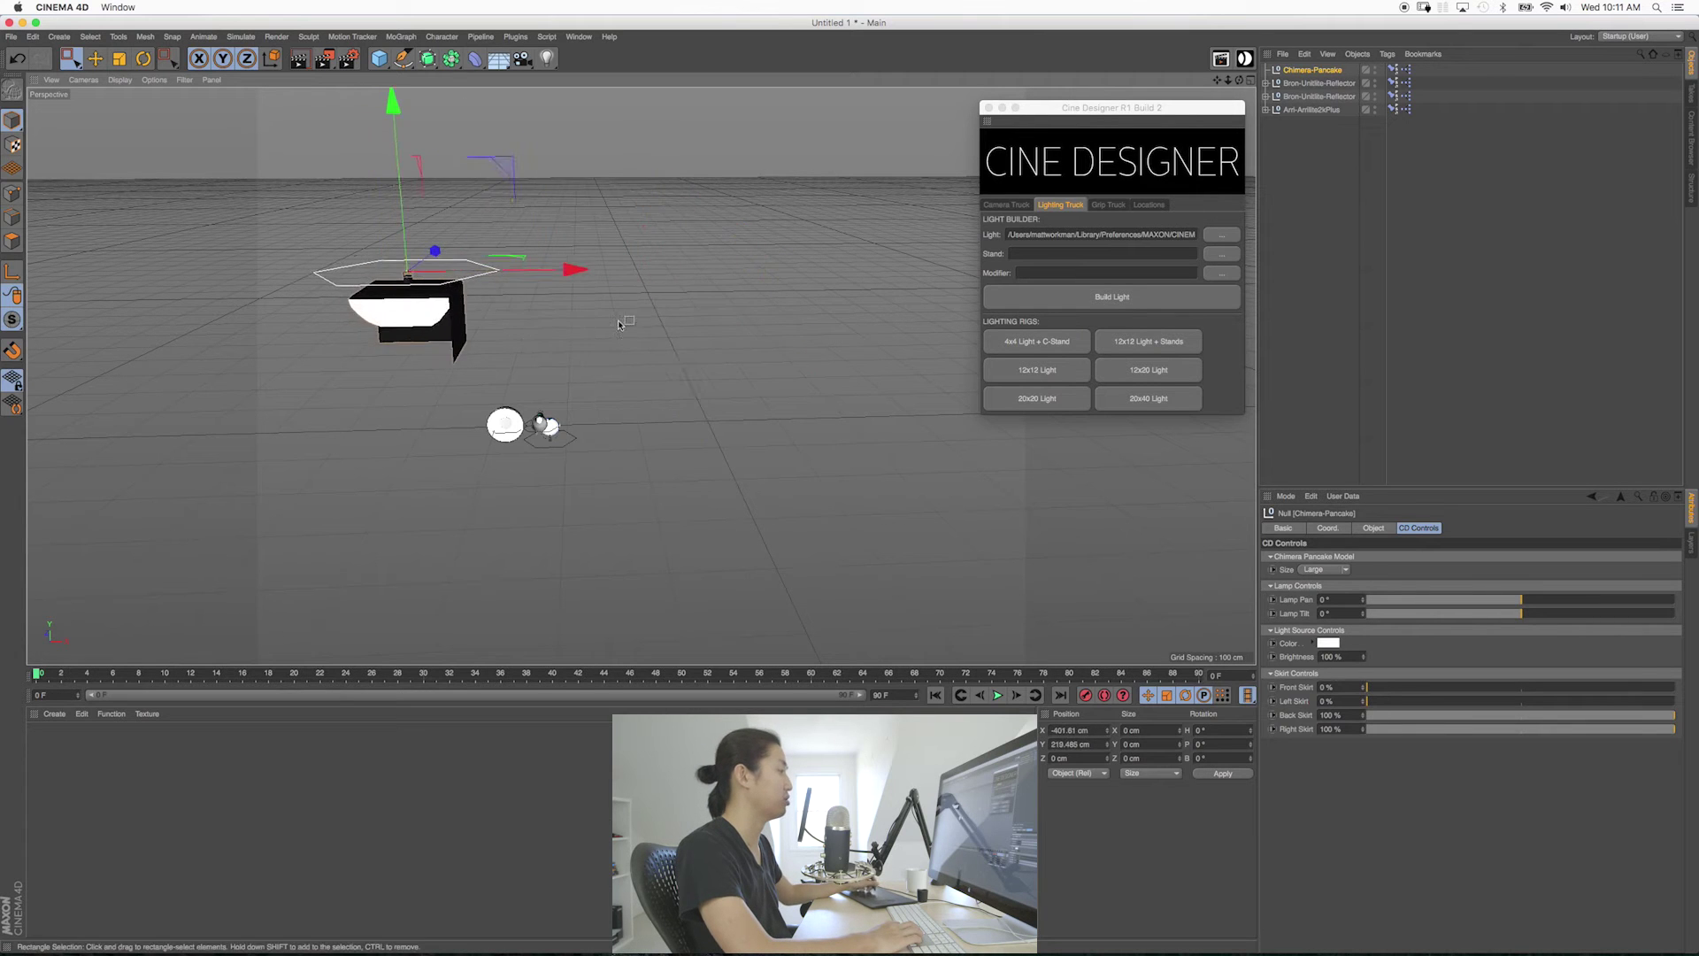
alt+drag(641, 376, 781, 415)
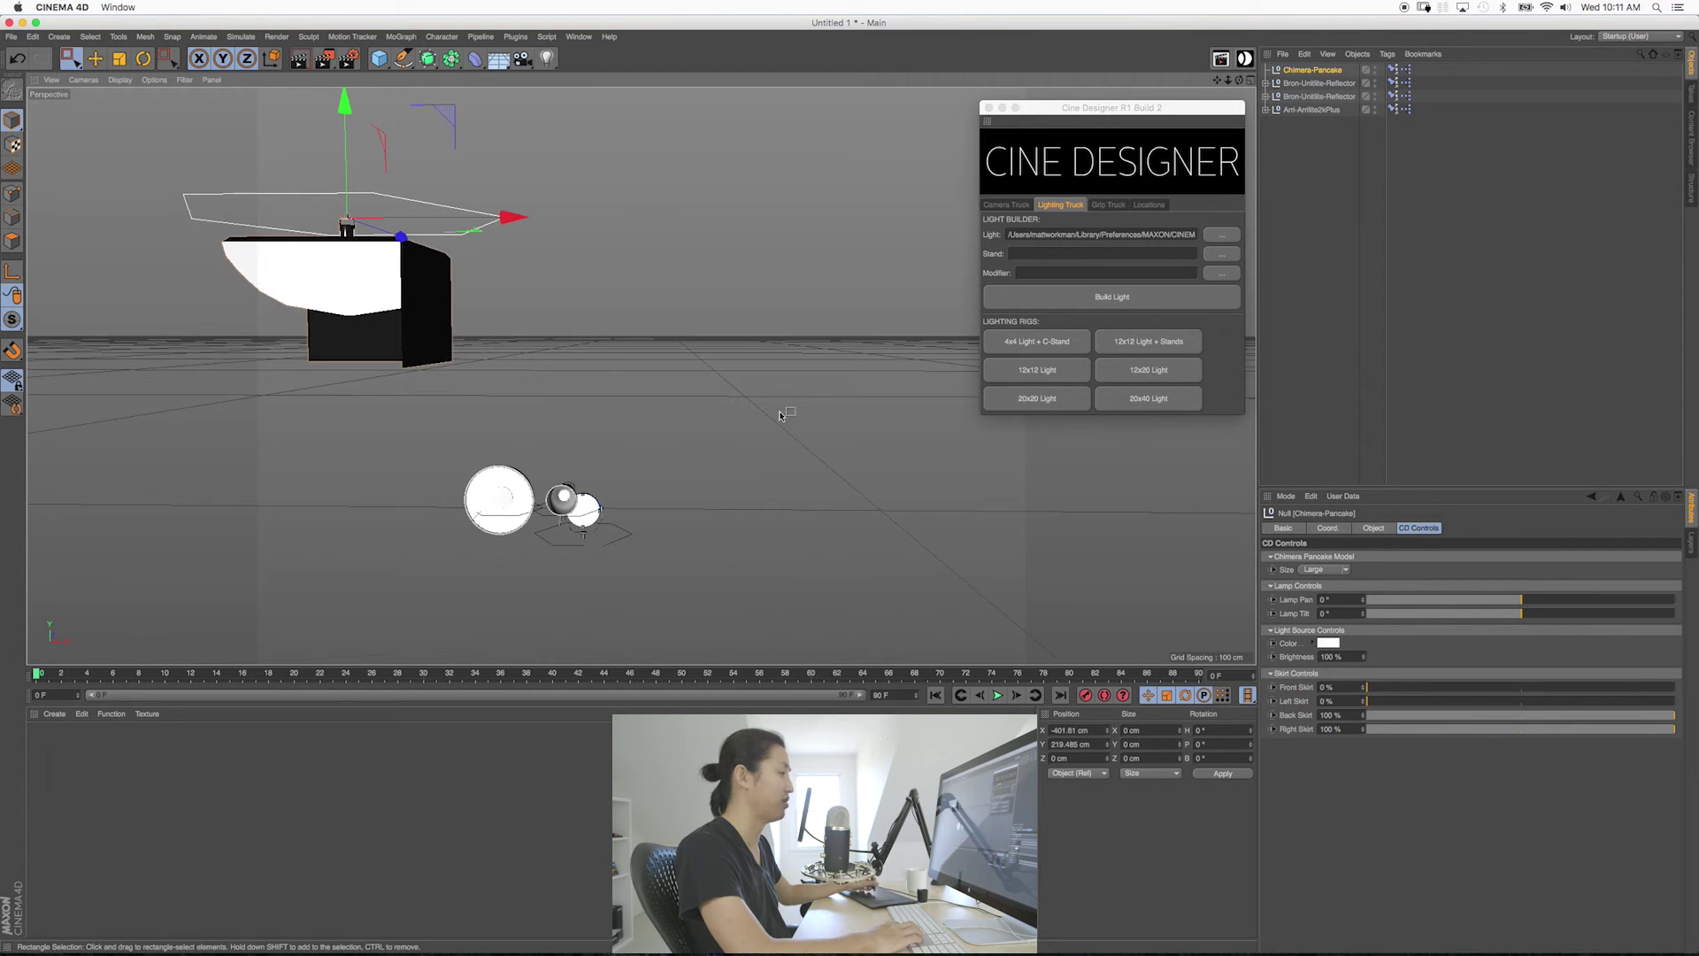
Build the Dedo DLH4 light from the Dedo folder with the Light Builder.
click(1215, 237)
click(978, 253)
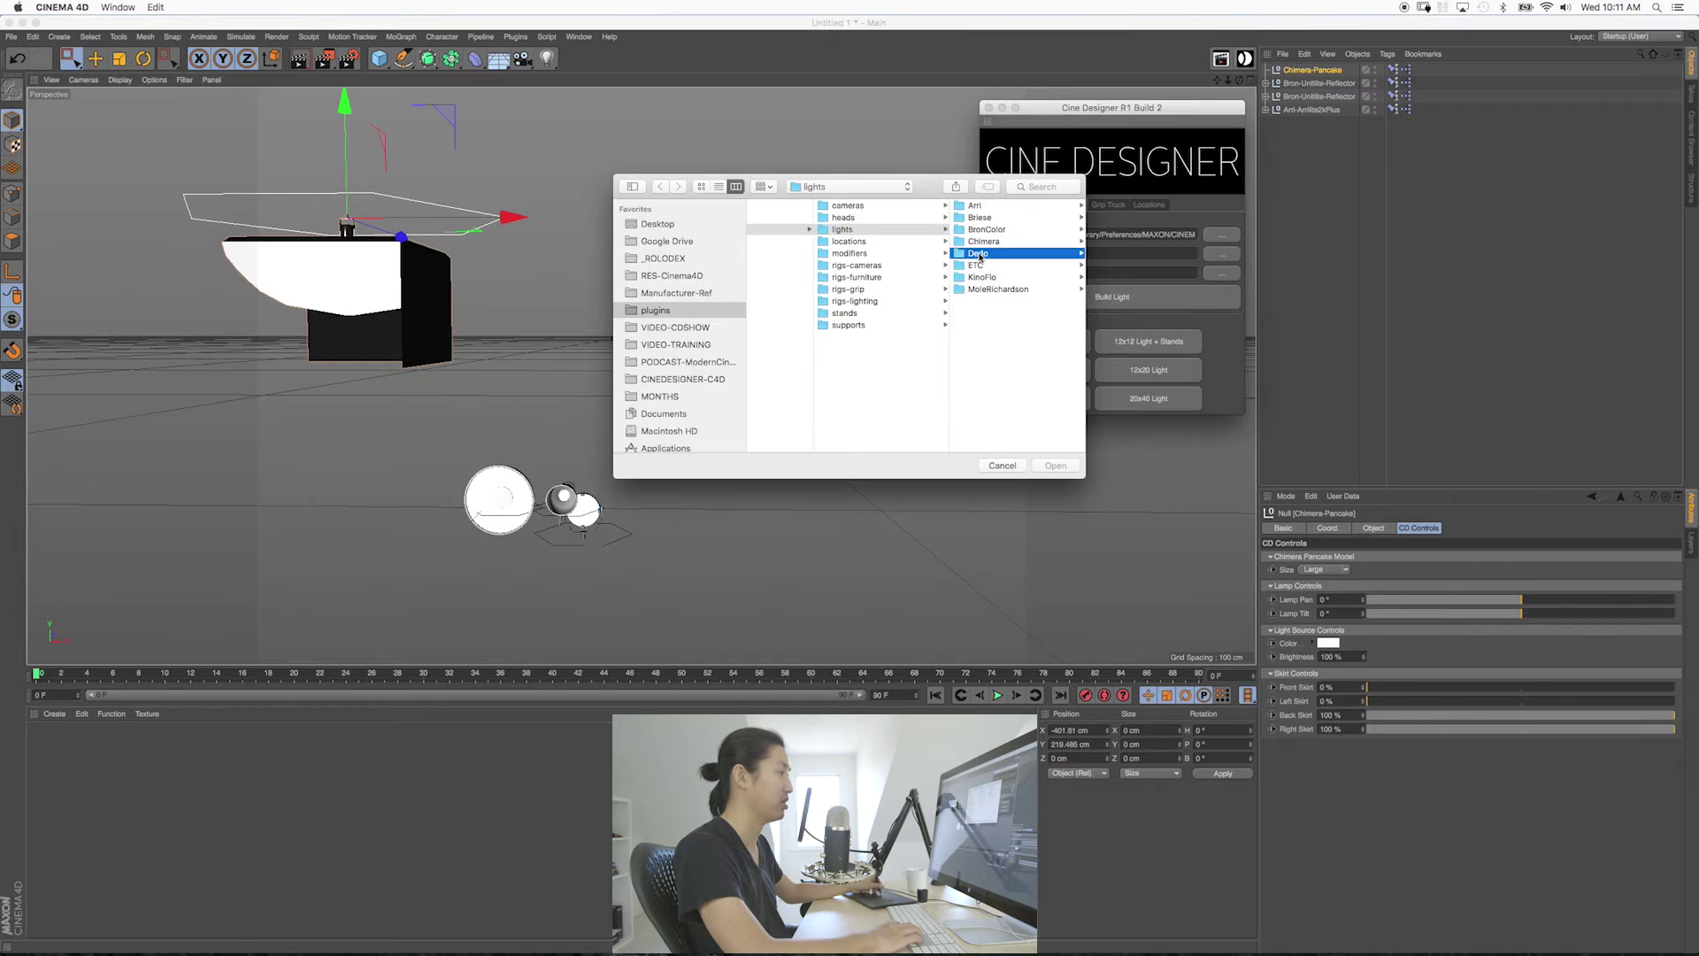
click(996, 205)
key(Return)
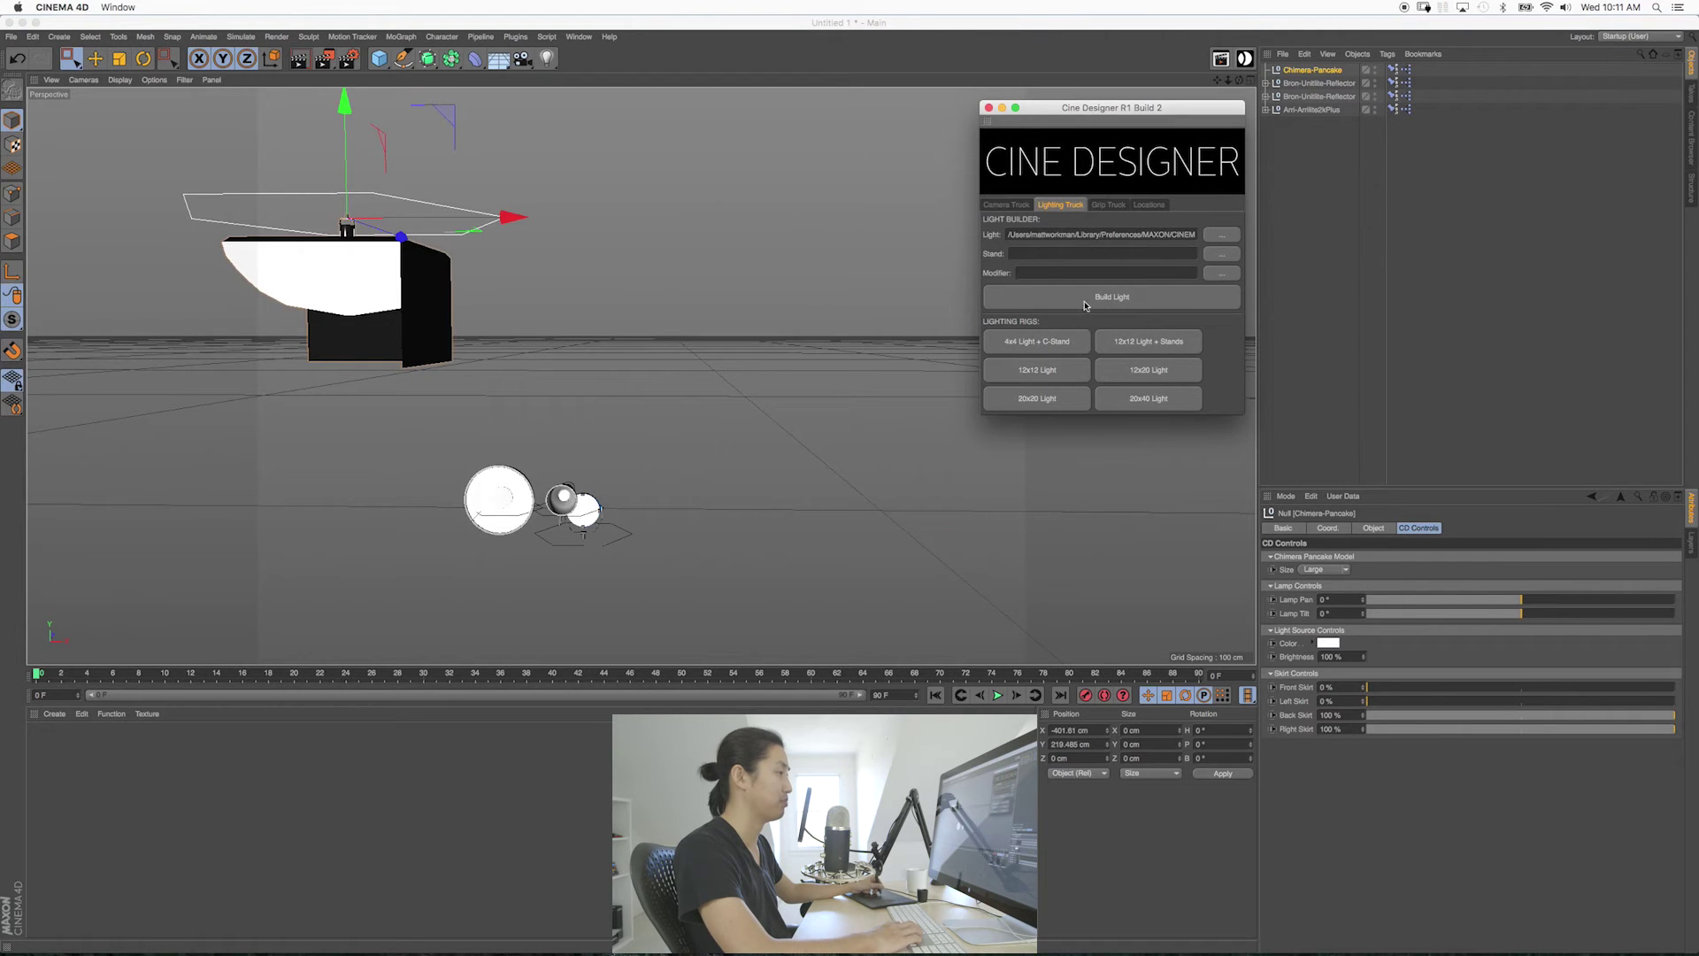
click(1087, 303)
Move the Dedo light up and away in the XY plane to about X -257 cm and Y 115 cm.
alt+middle_drag(844, 566, 701, 503)
drag(885, 459, 623, 482)
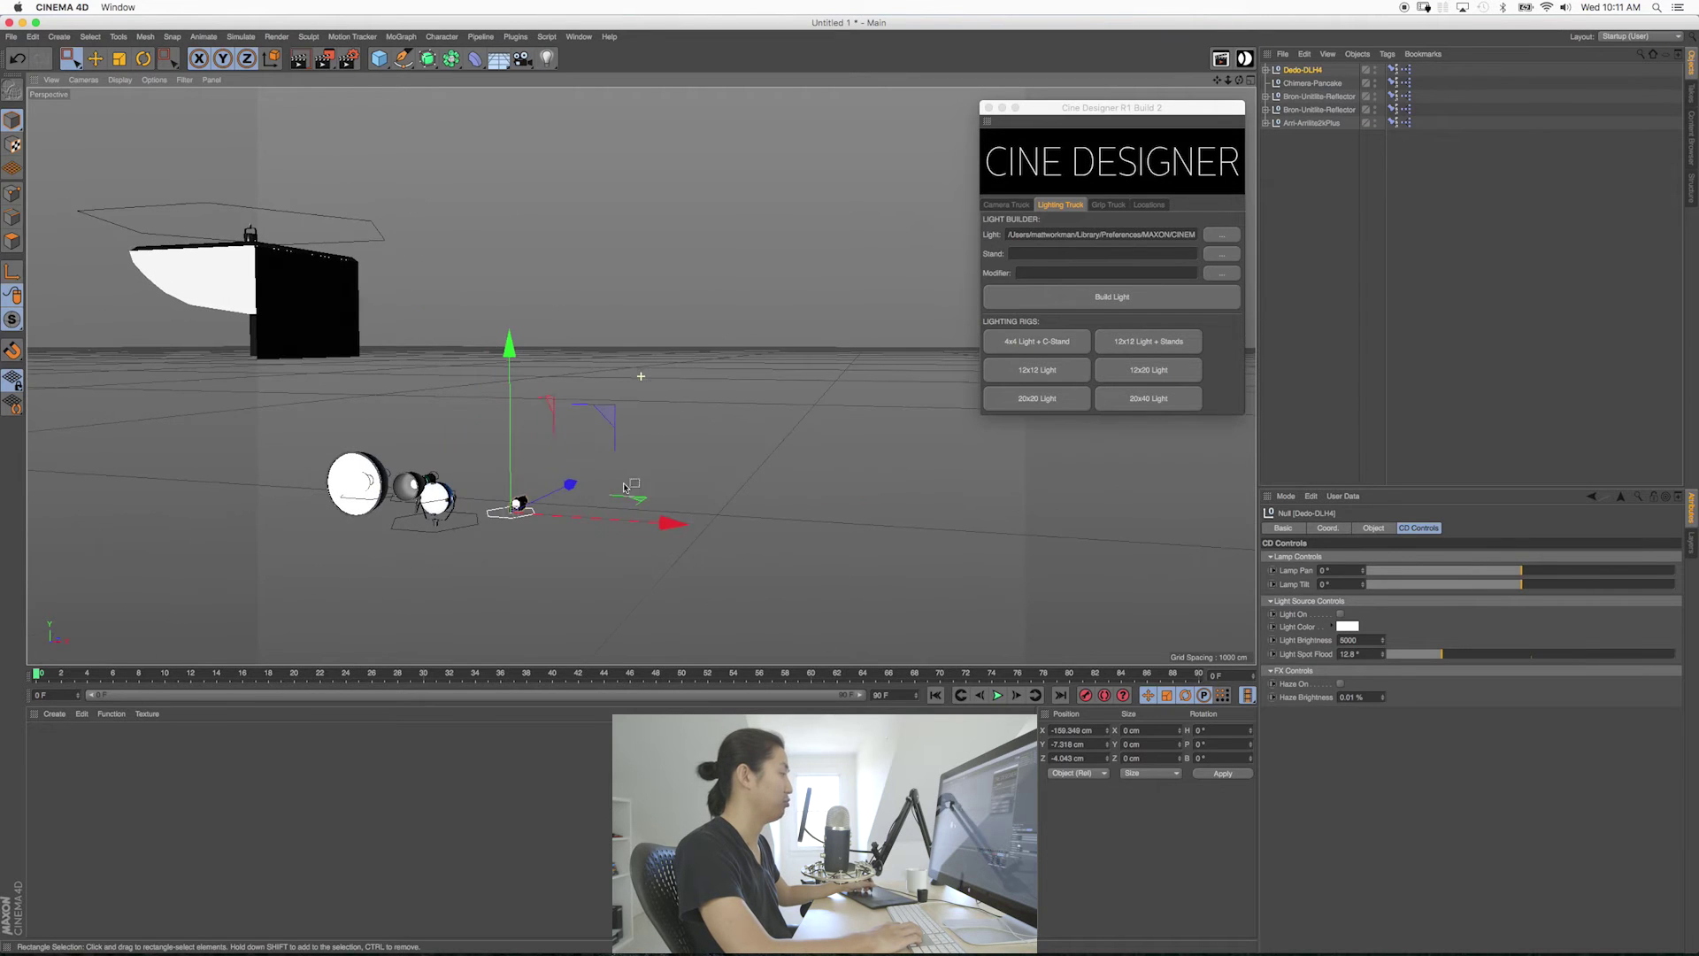
drag(599, 419, 486, 256)
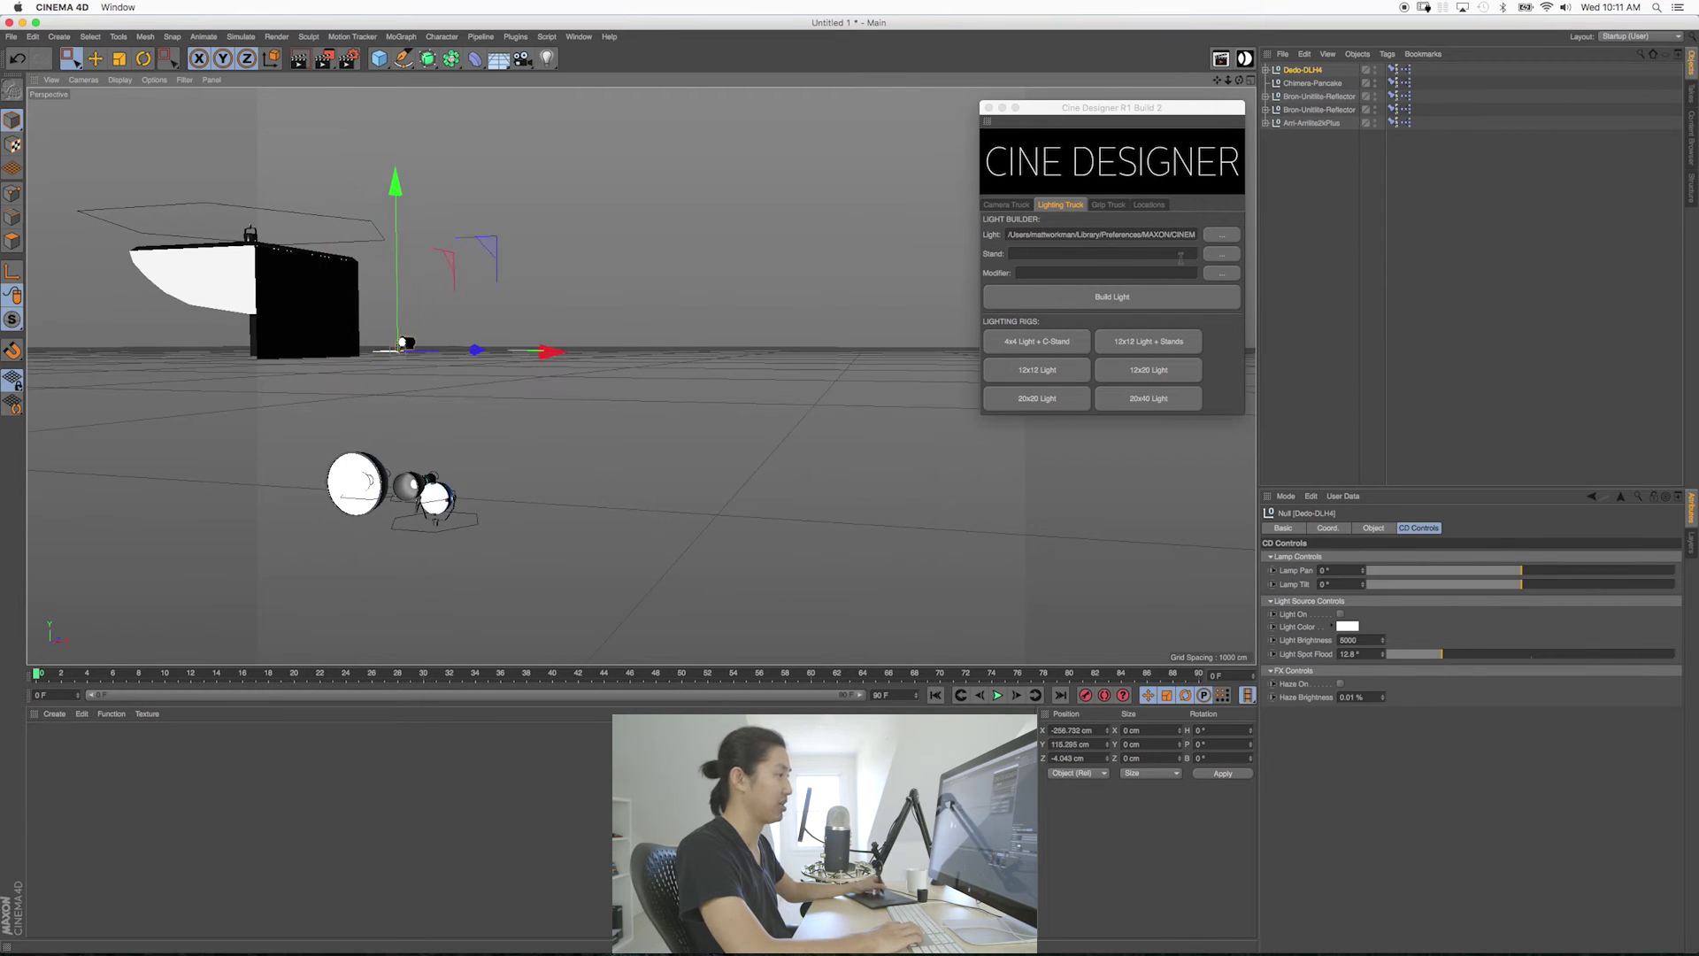
Build the Source Four light from the ETC folder with the Light Builder.
click(1222, 254)
click(989, 269)
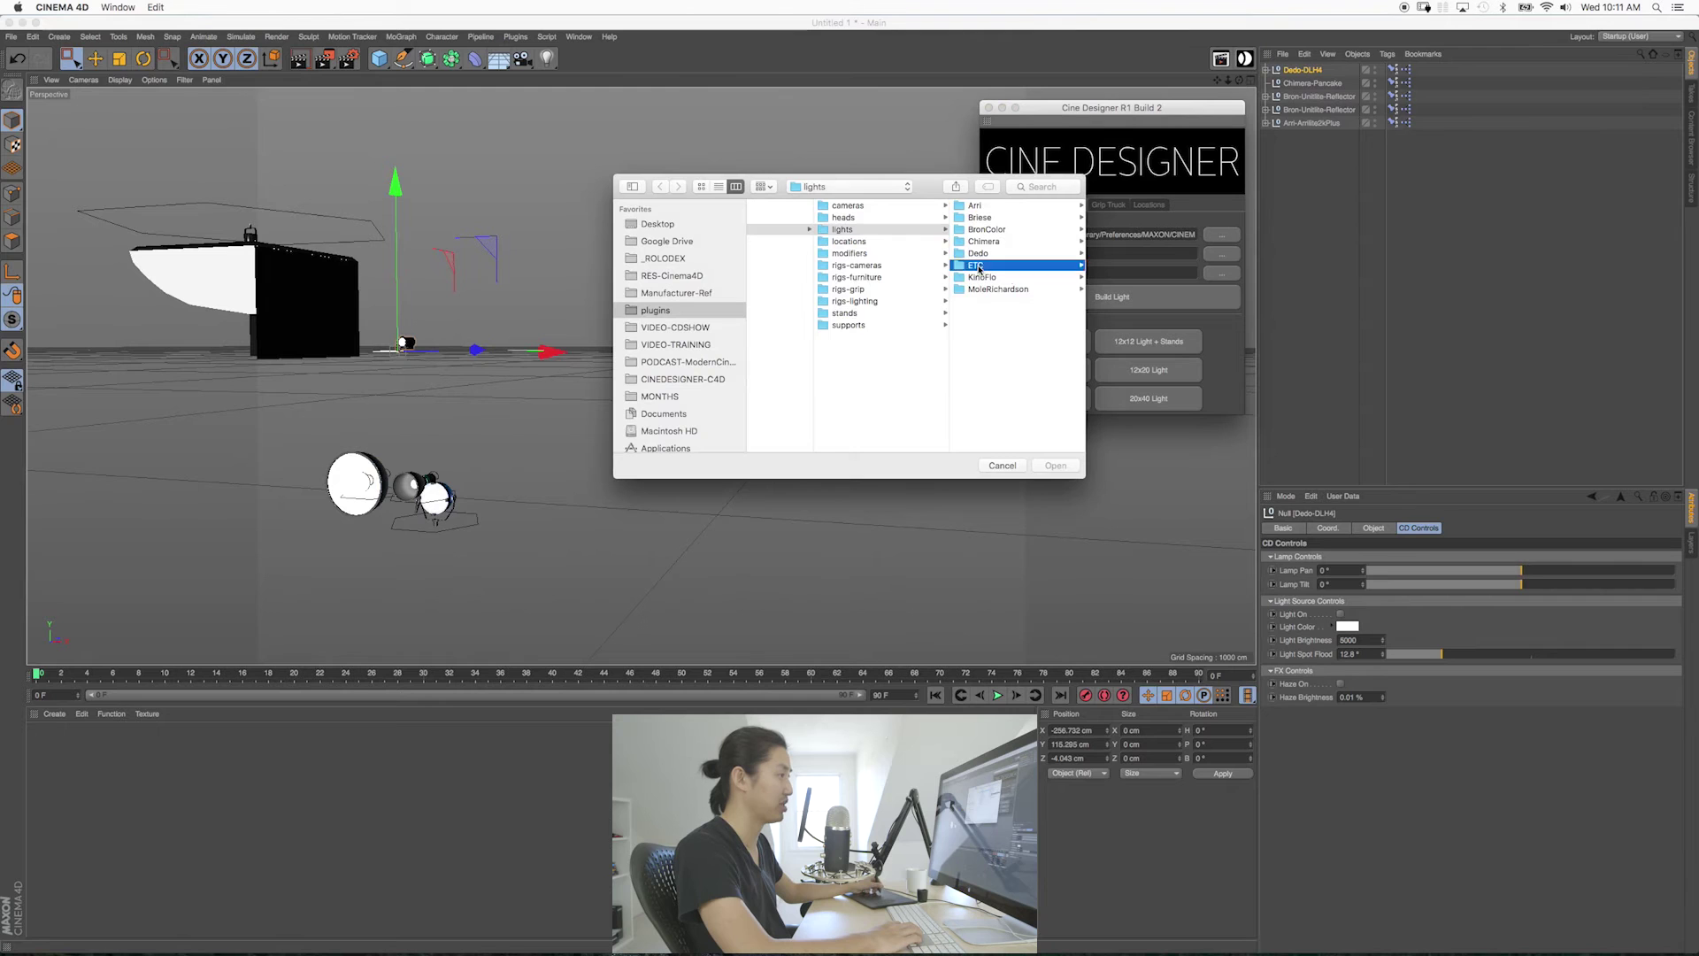
double_click(1006, 219)
click(1099, 301)
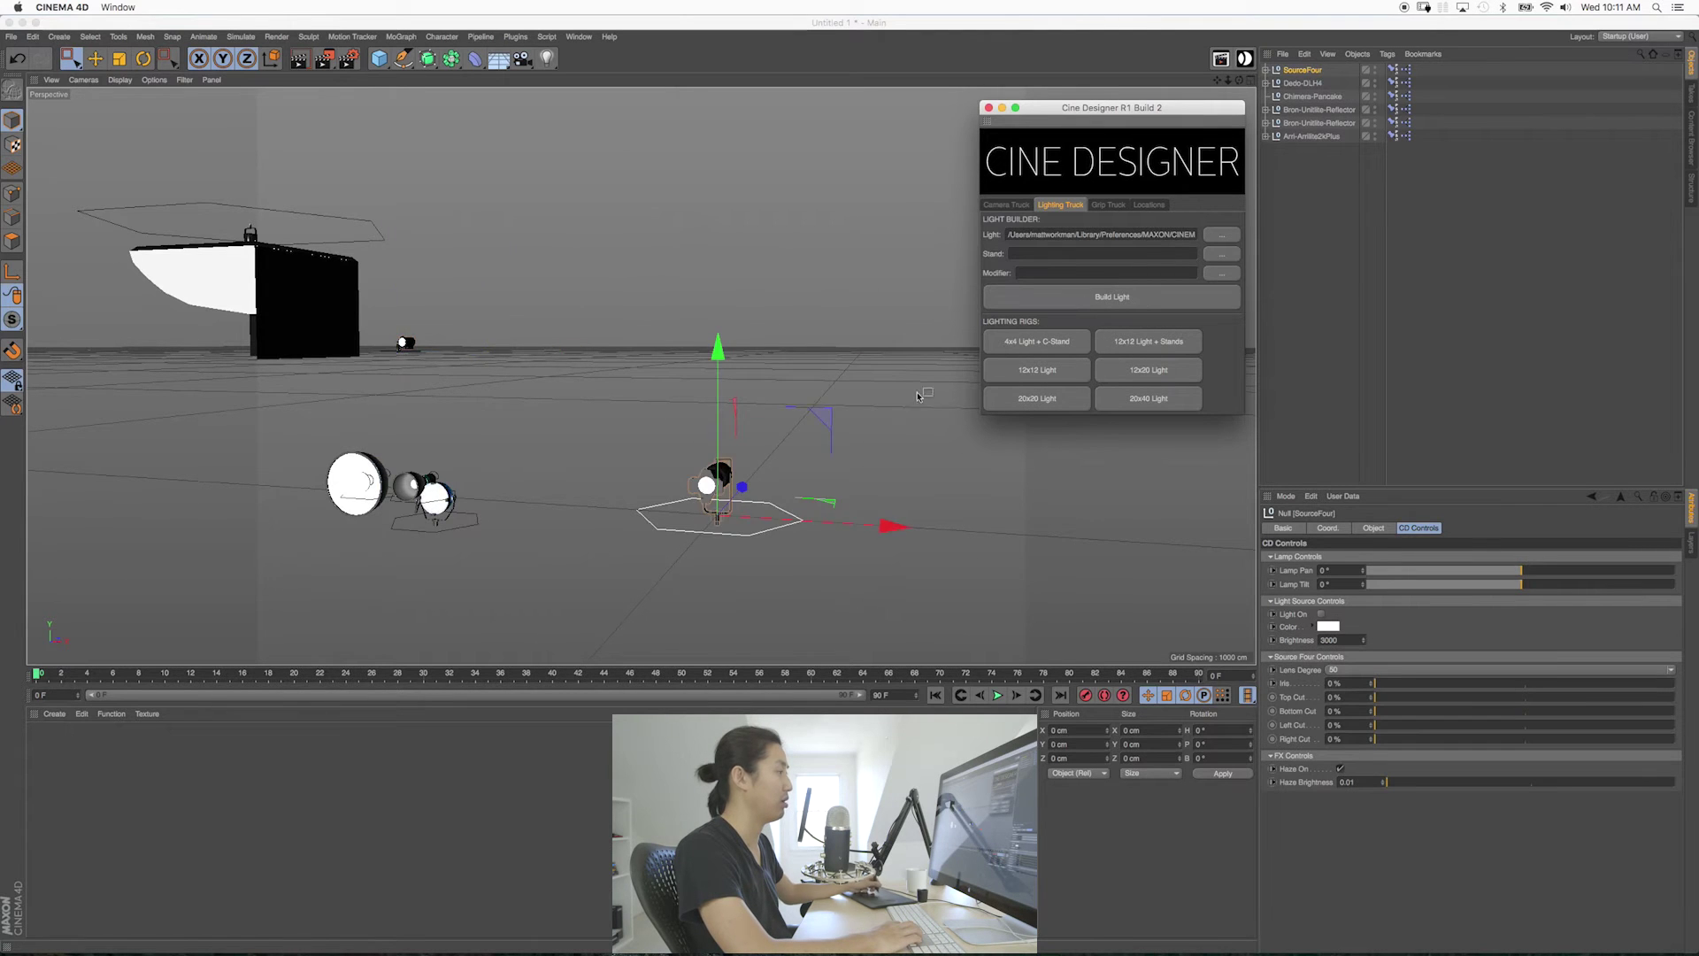
Move the Source Four up off the floor in the XY plane to about X -55 cm.
scroll(766, 509, up, 3)
alt+drag(766, 508, 777, 479)
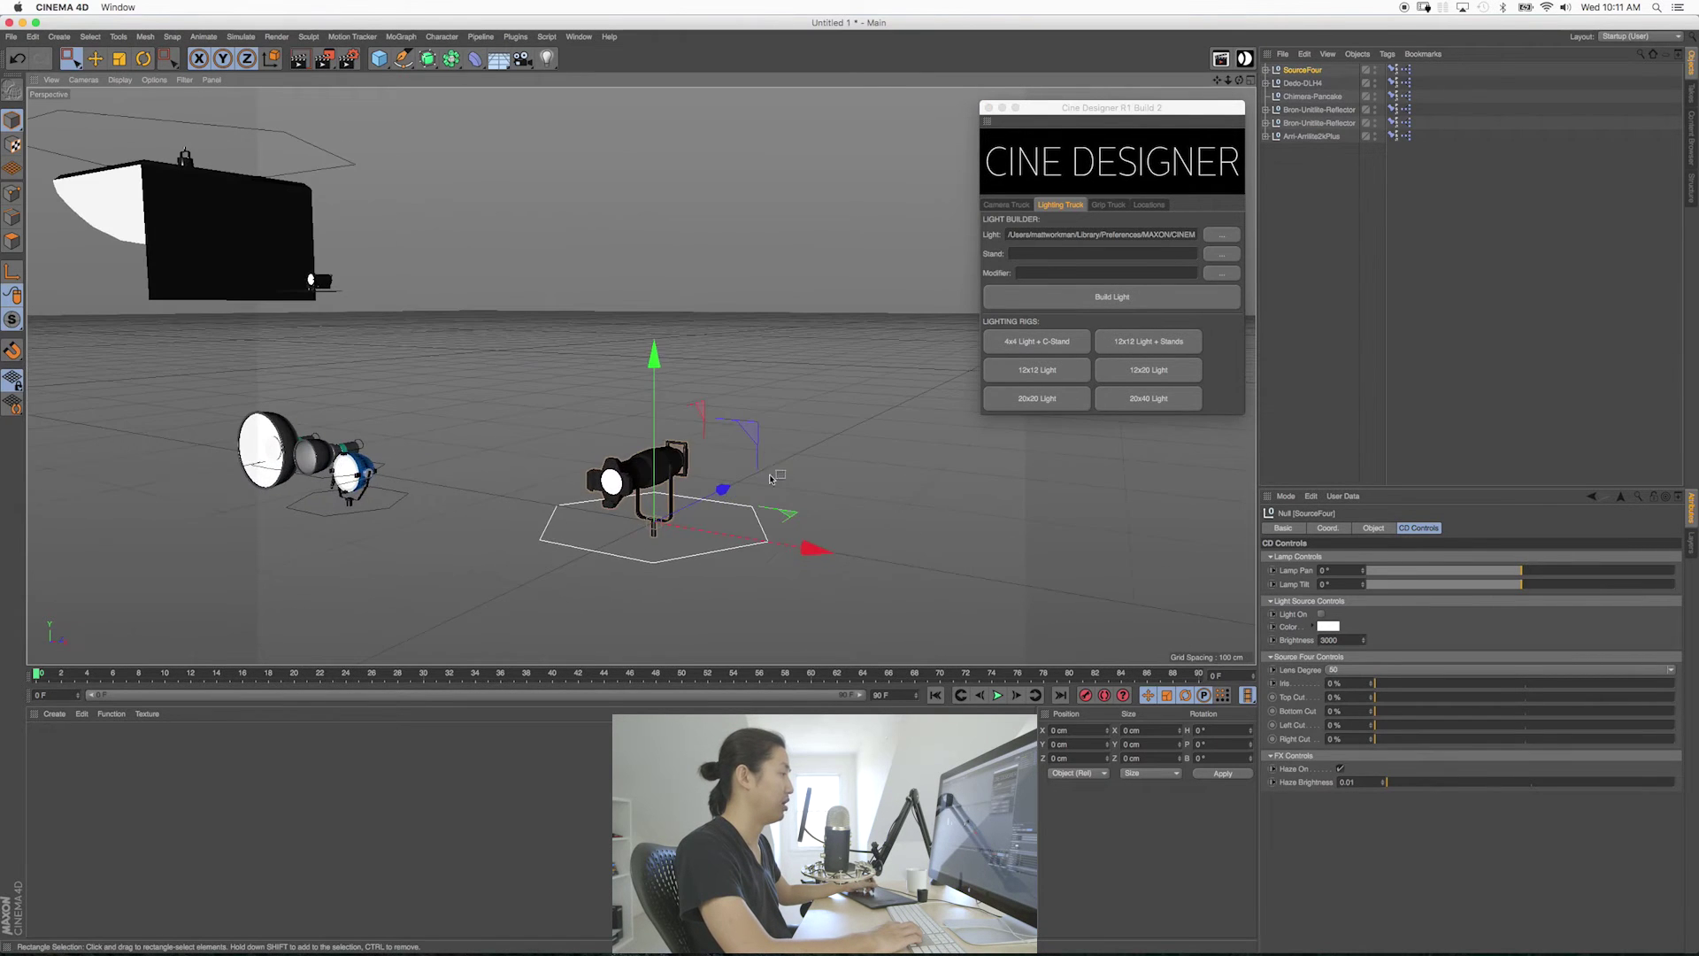
drag(742, 419, 690, 297)
alt+drag(701, 424, 669, 413)
alt+right_drag(647, 413, 743, 412)
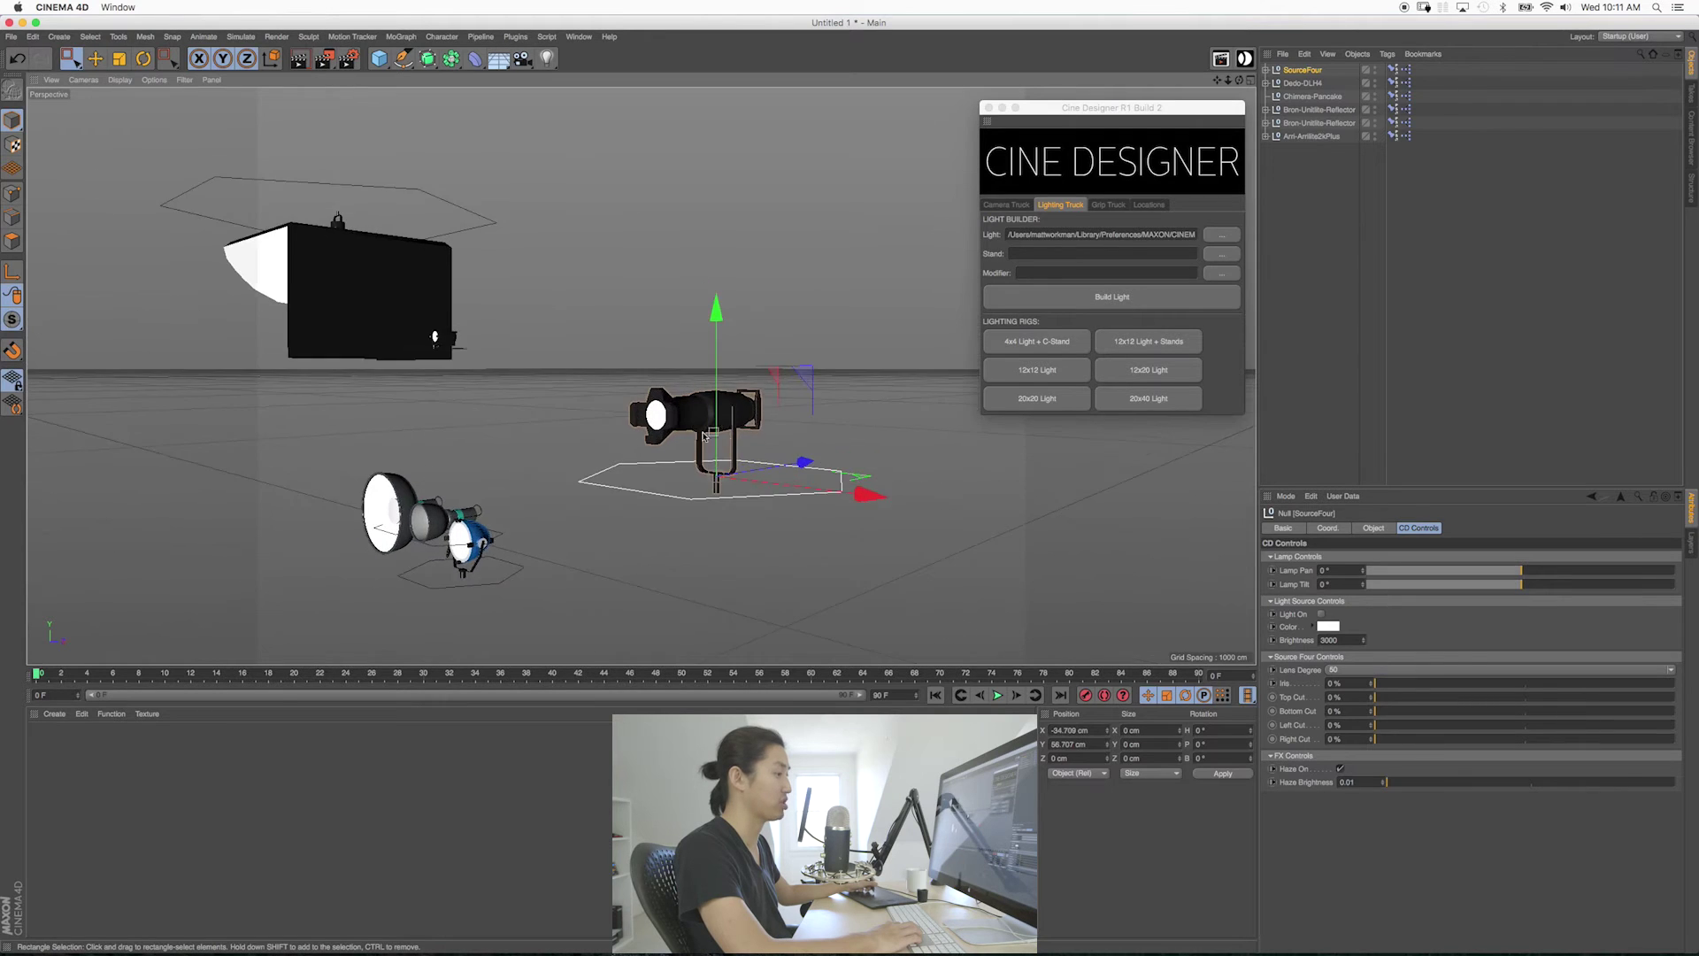
alt+middle_drag(744, 412, 779, 383)
alt+drag(779, 383, 799, 414)
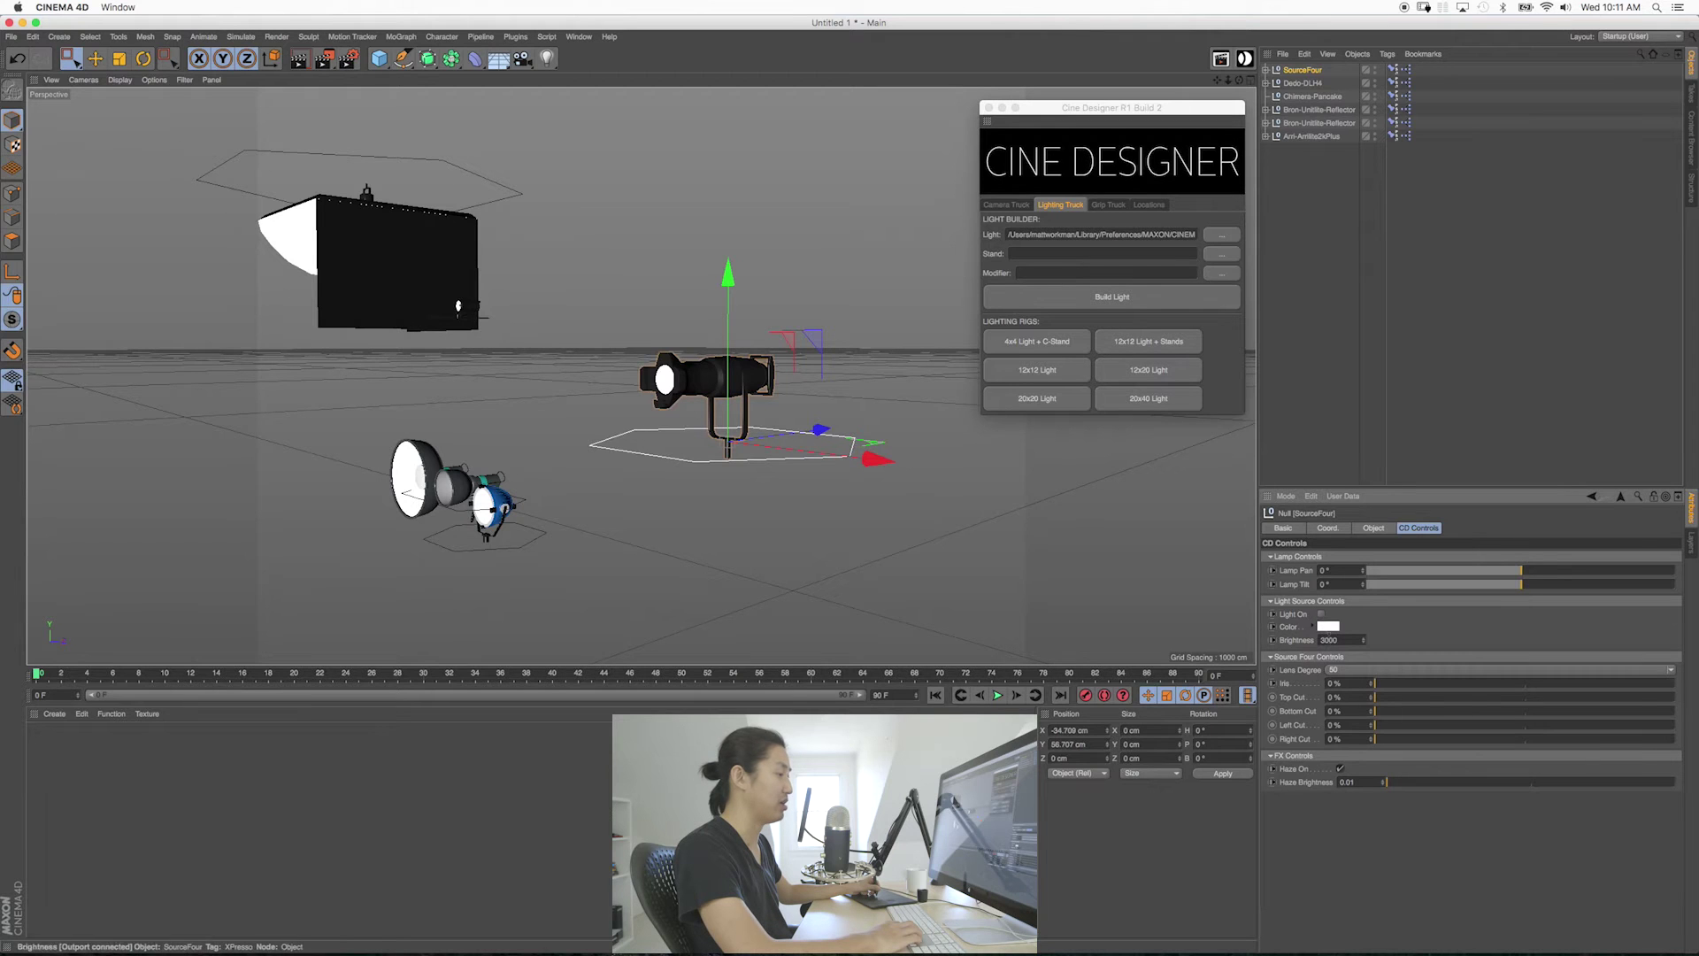
Try panning the Source Four slightly and tilting it to -8.1°, then try its iris at about 70% and return the iris to 0%.
mouse_move(1519, 571)
mouse_down()
mouse_move(1498, 571)
mouse_move(1527, 571)
mouse_move(1506, 585)
mouse_up()
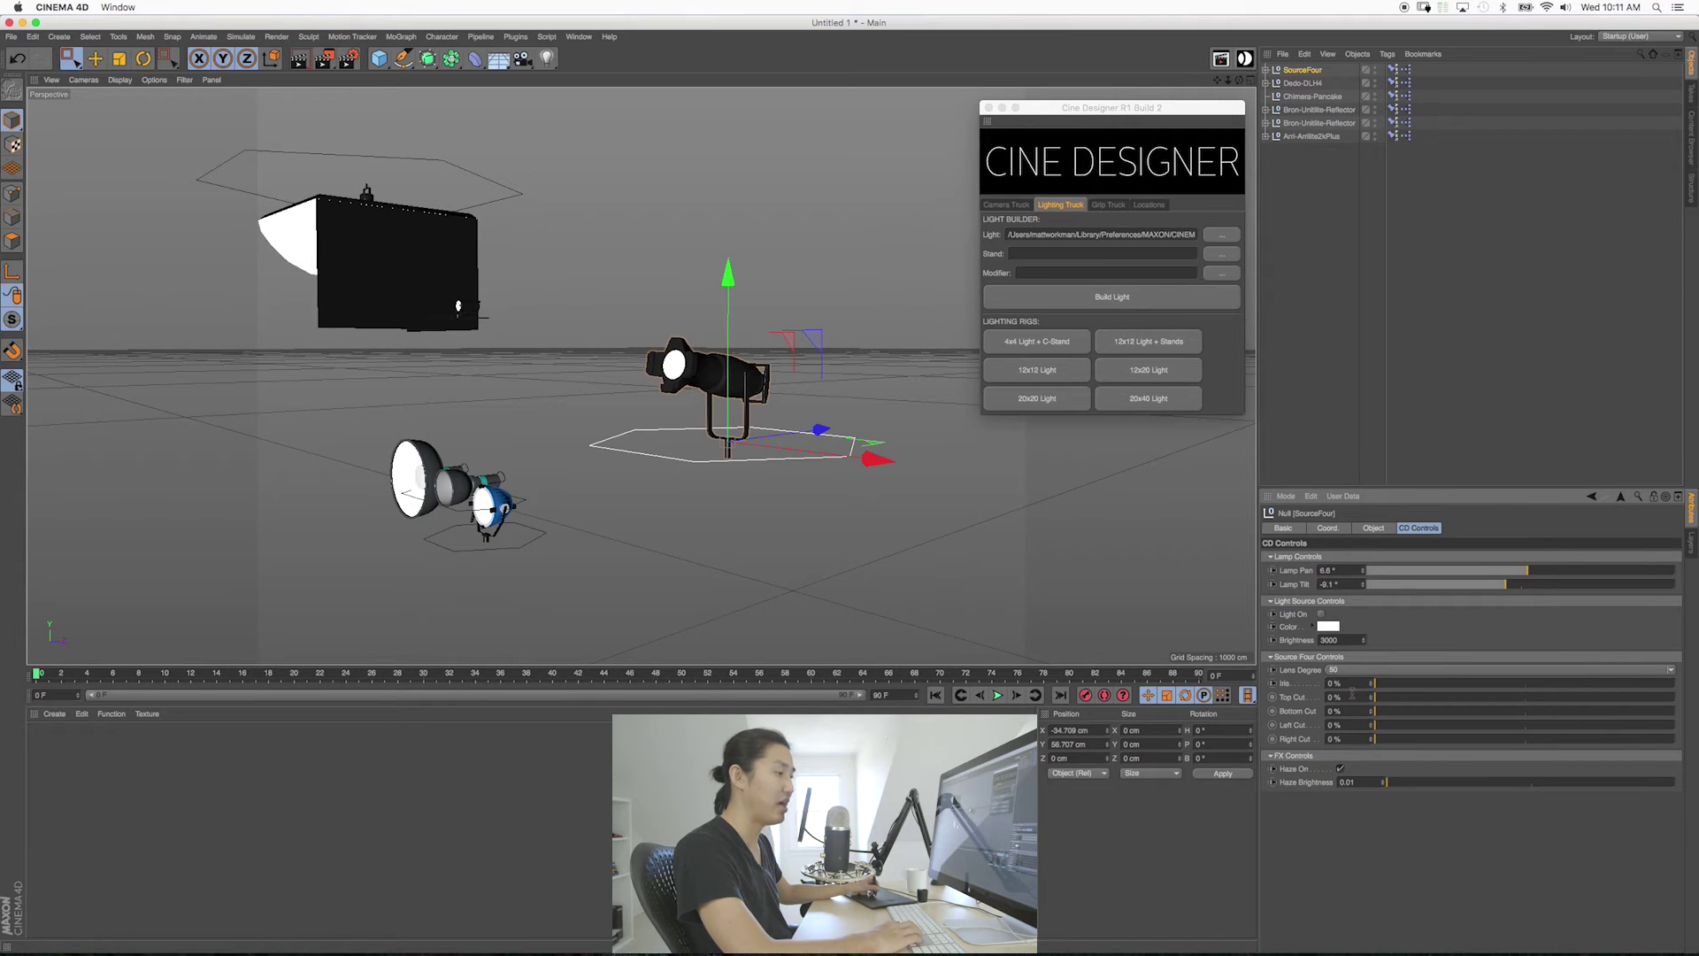
drag(1558, 685, 1591, 714)
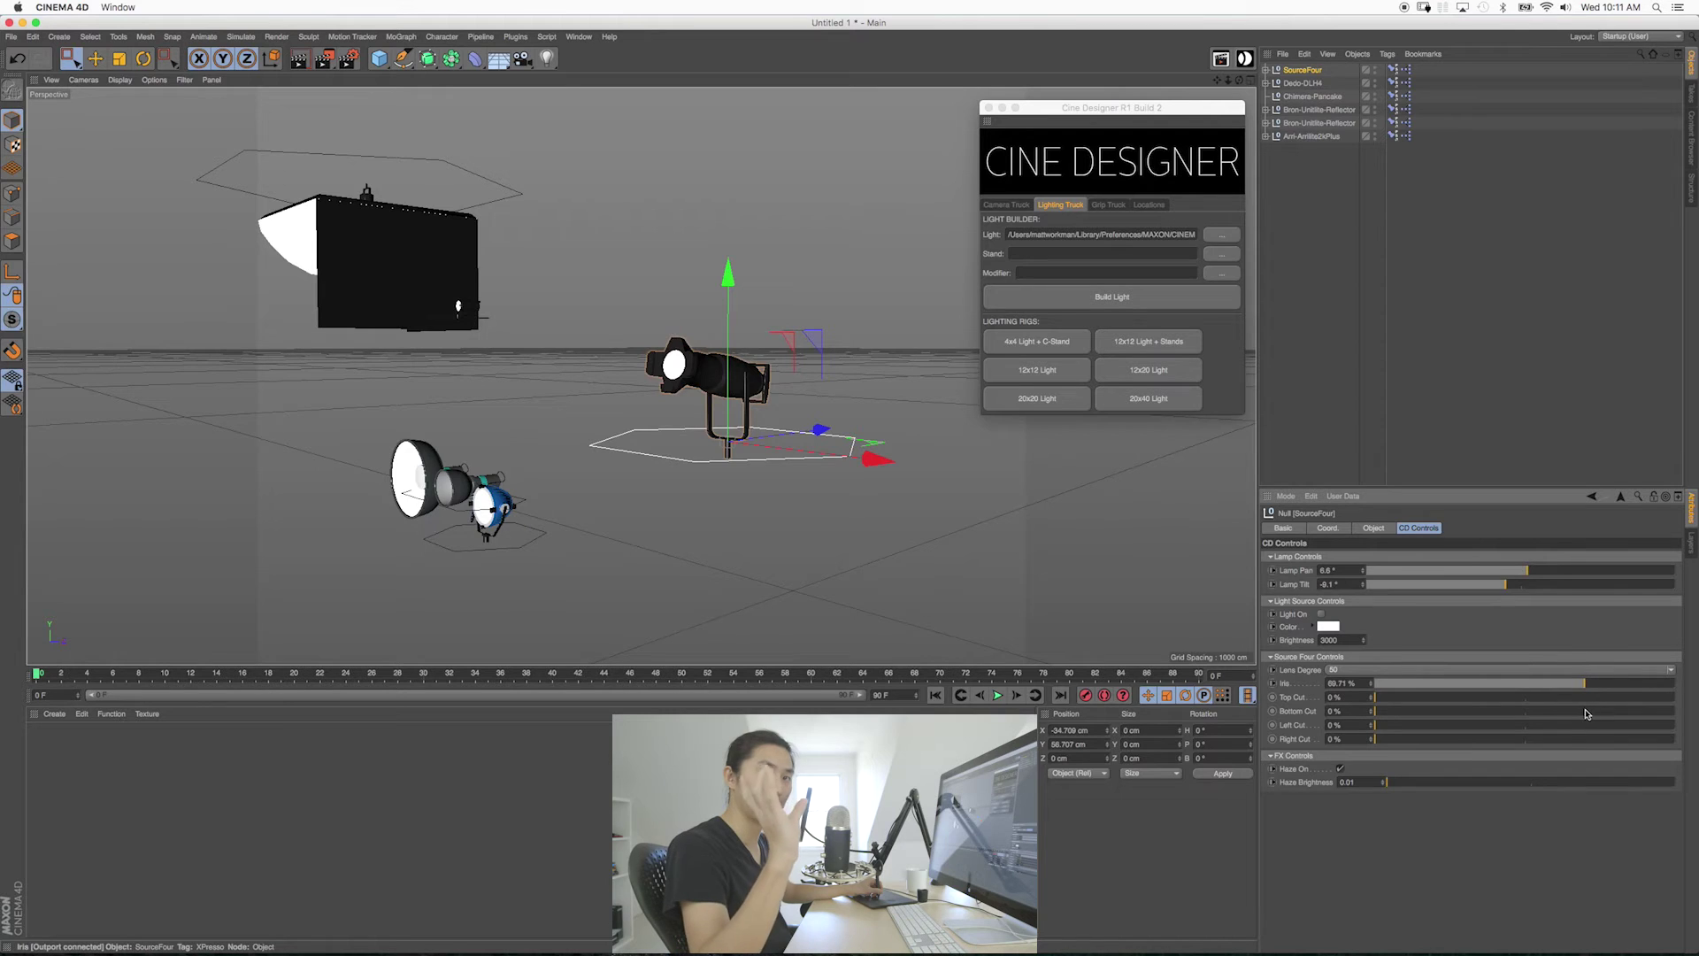
drag(1572, 715, 1346, 713)
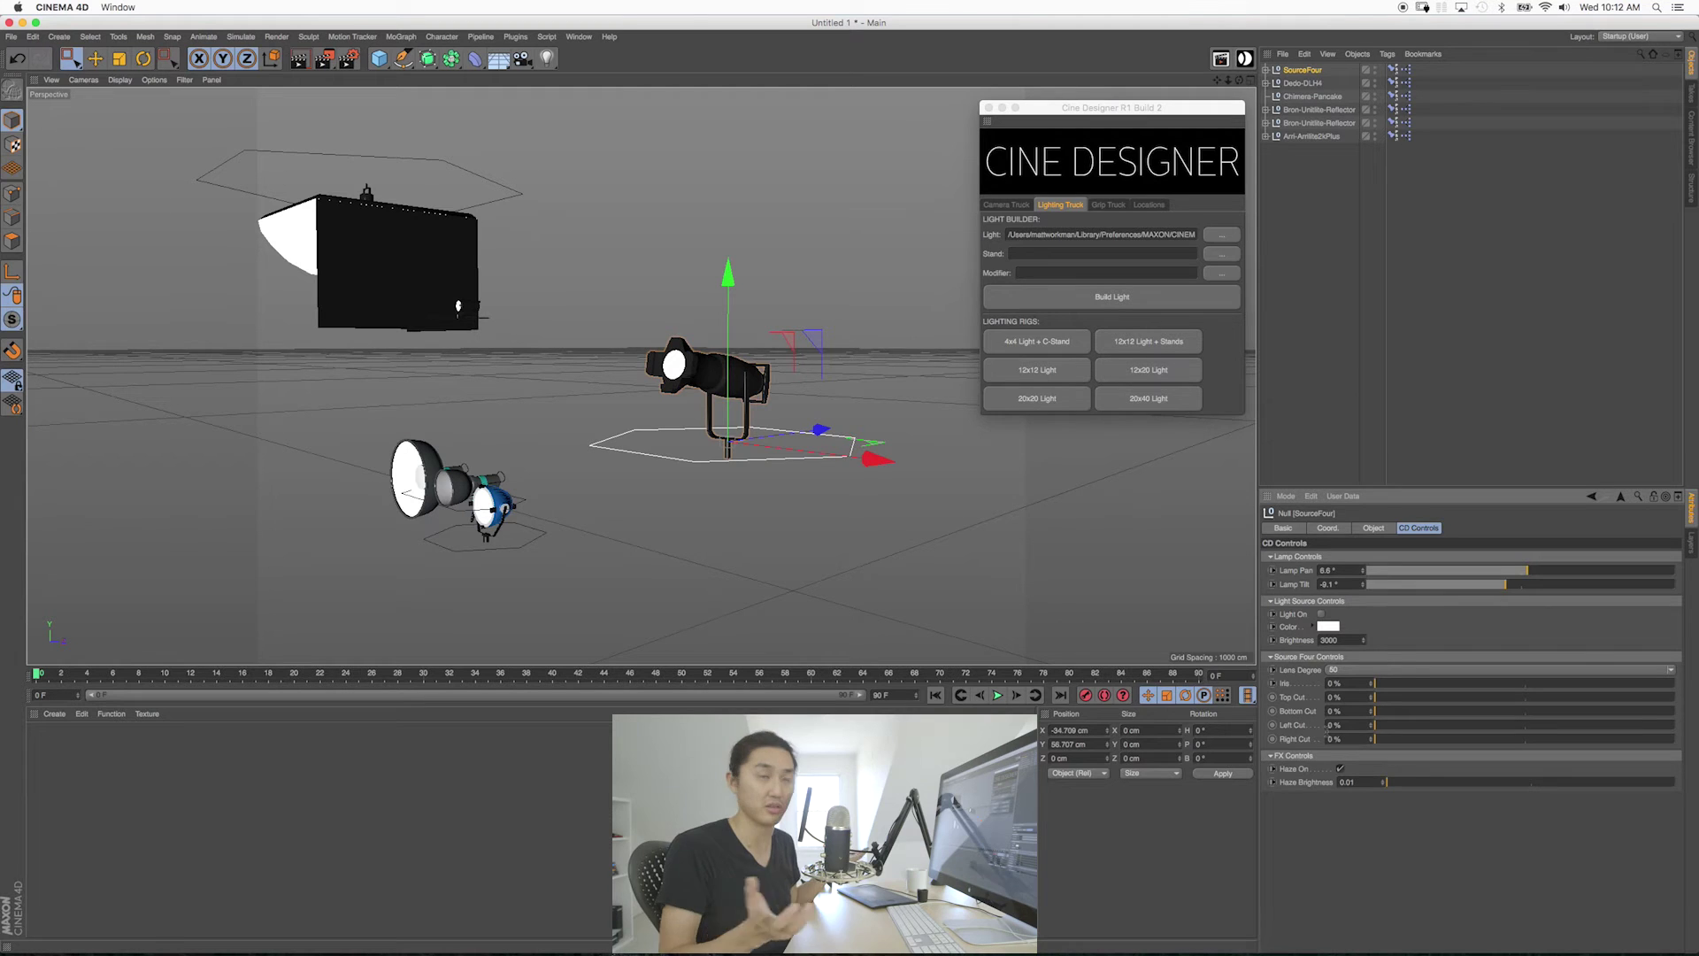
Reset the Source Four's lamp pan and lamp tilt to 0°.
alt+drag(720, 452, 756, 425)
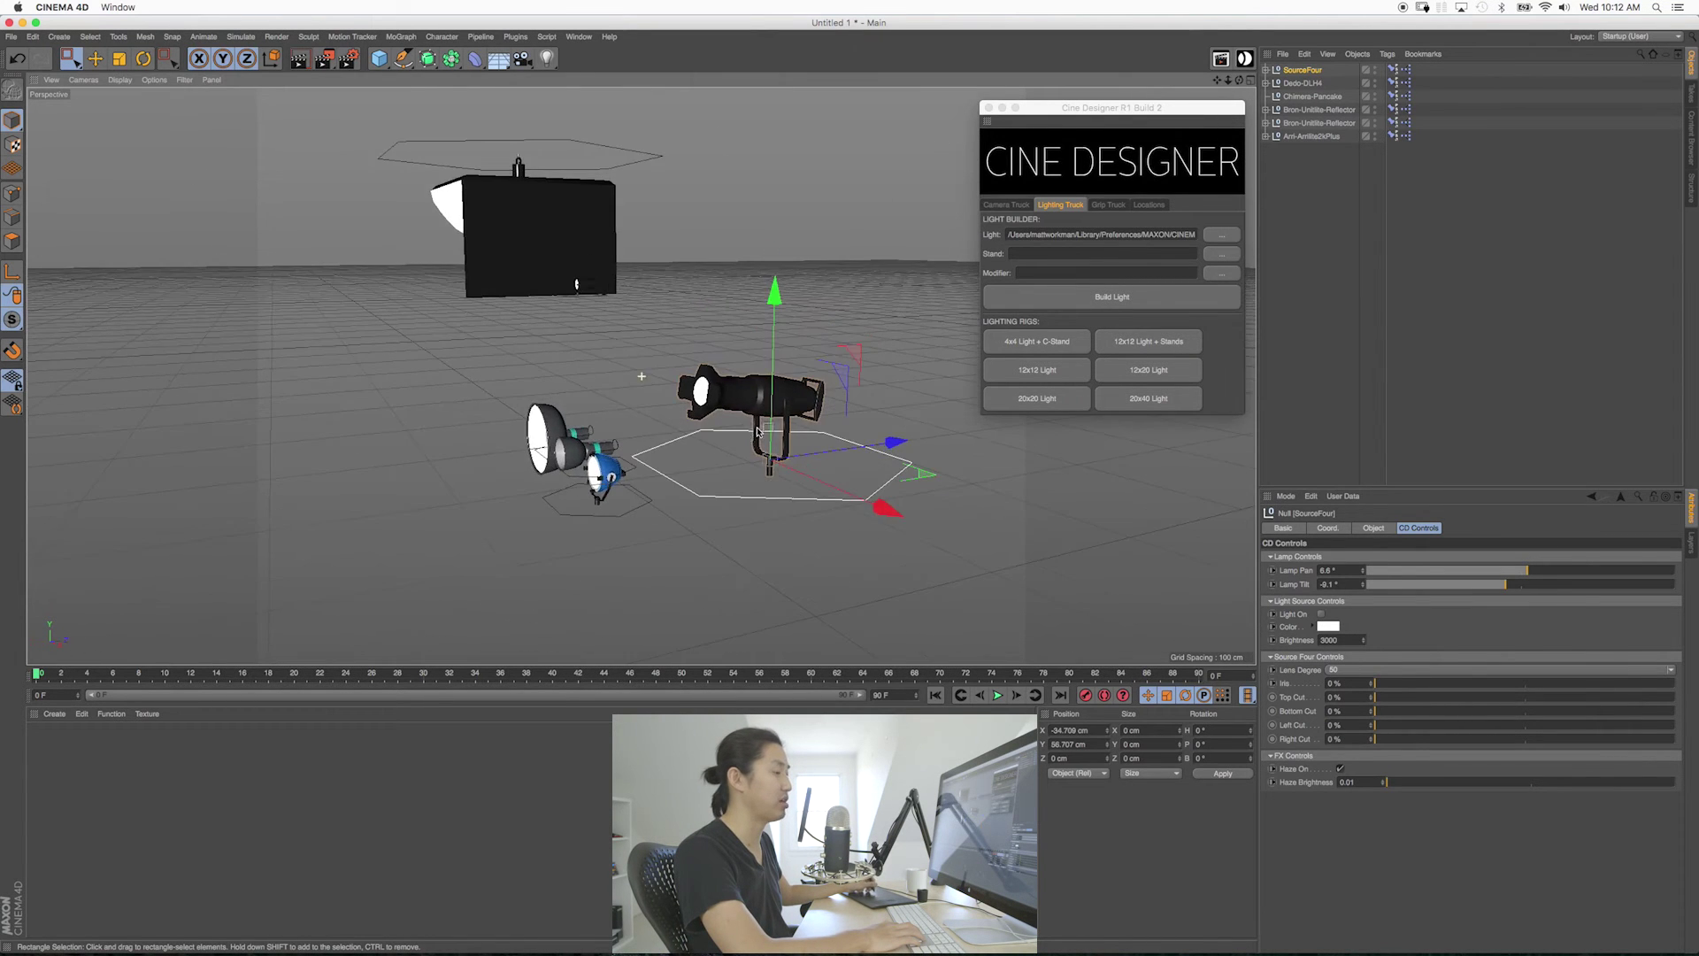
alt+right_drag(719, 398, 779, 398)
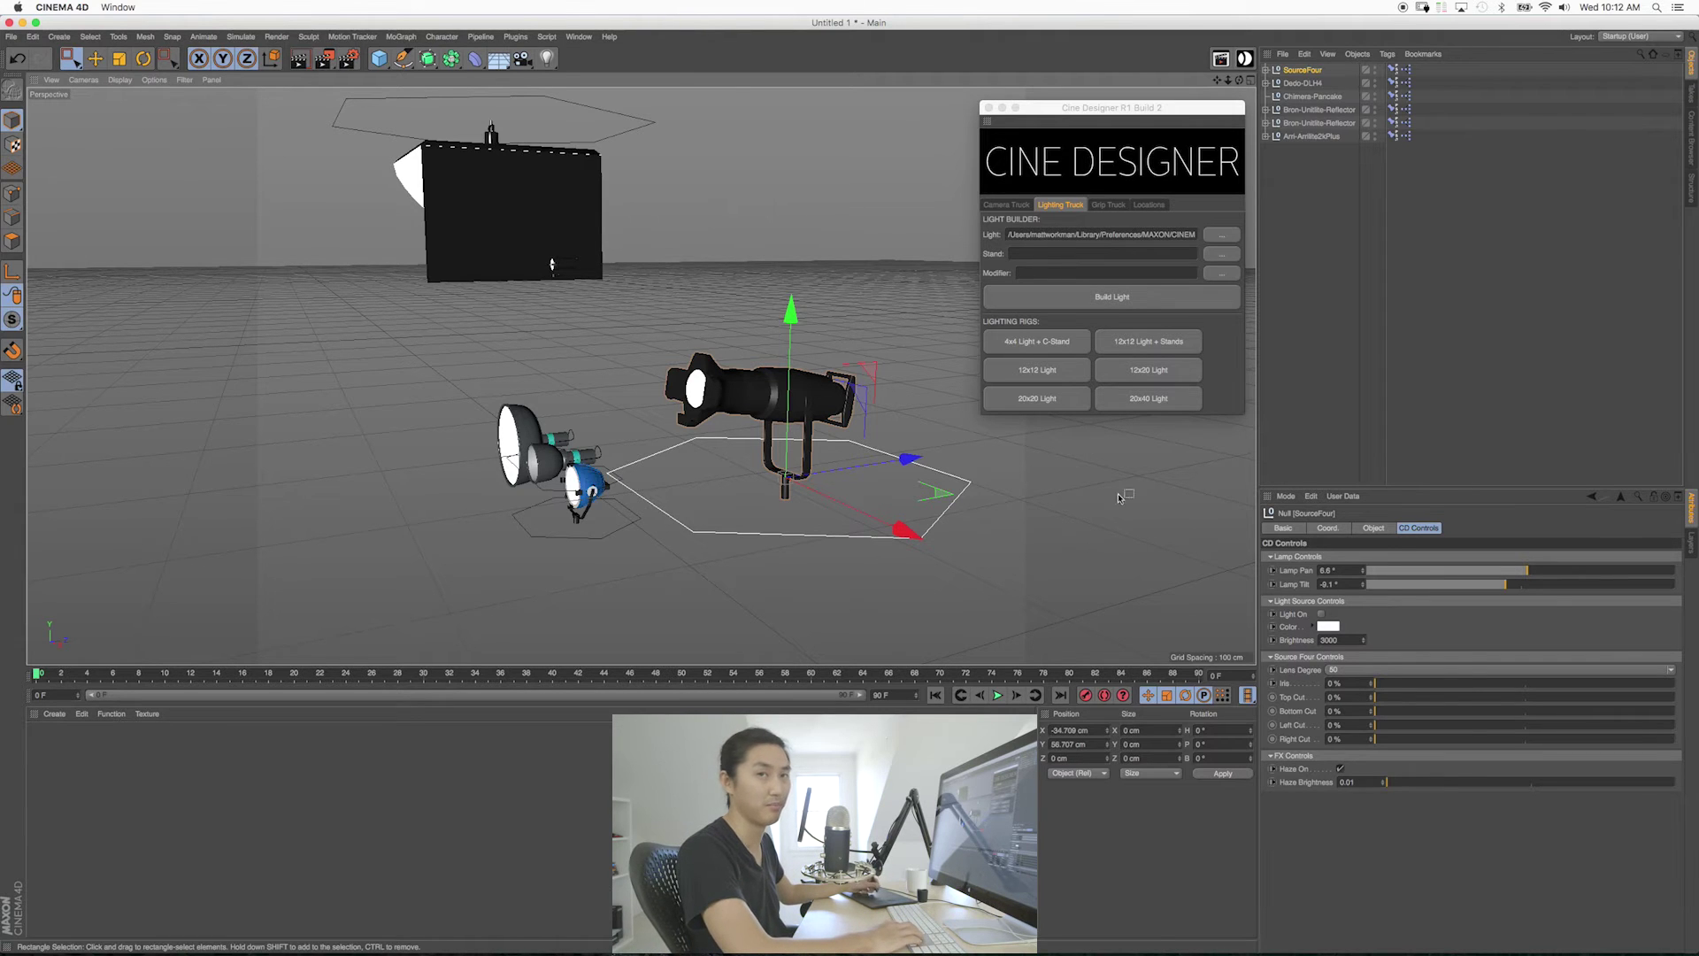
alt+middle_drag(802, 395, 799, 386)
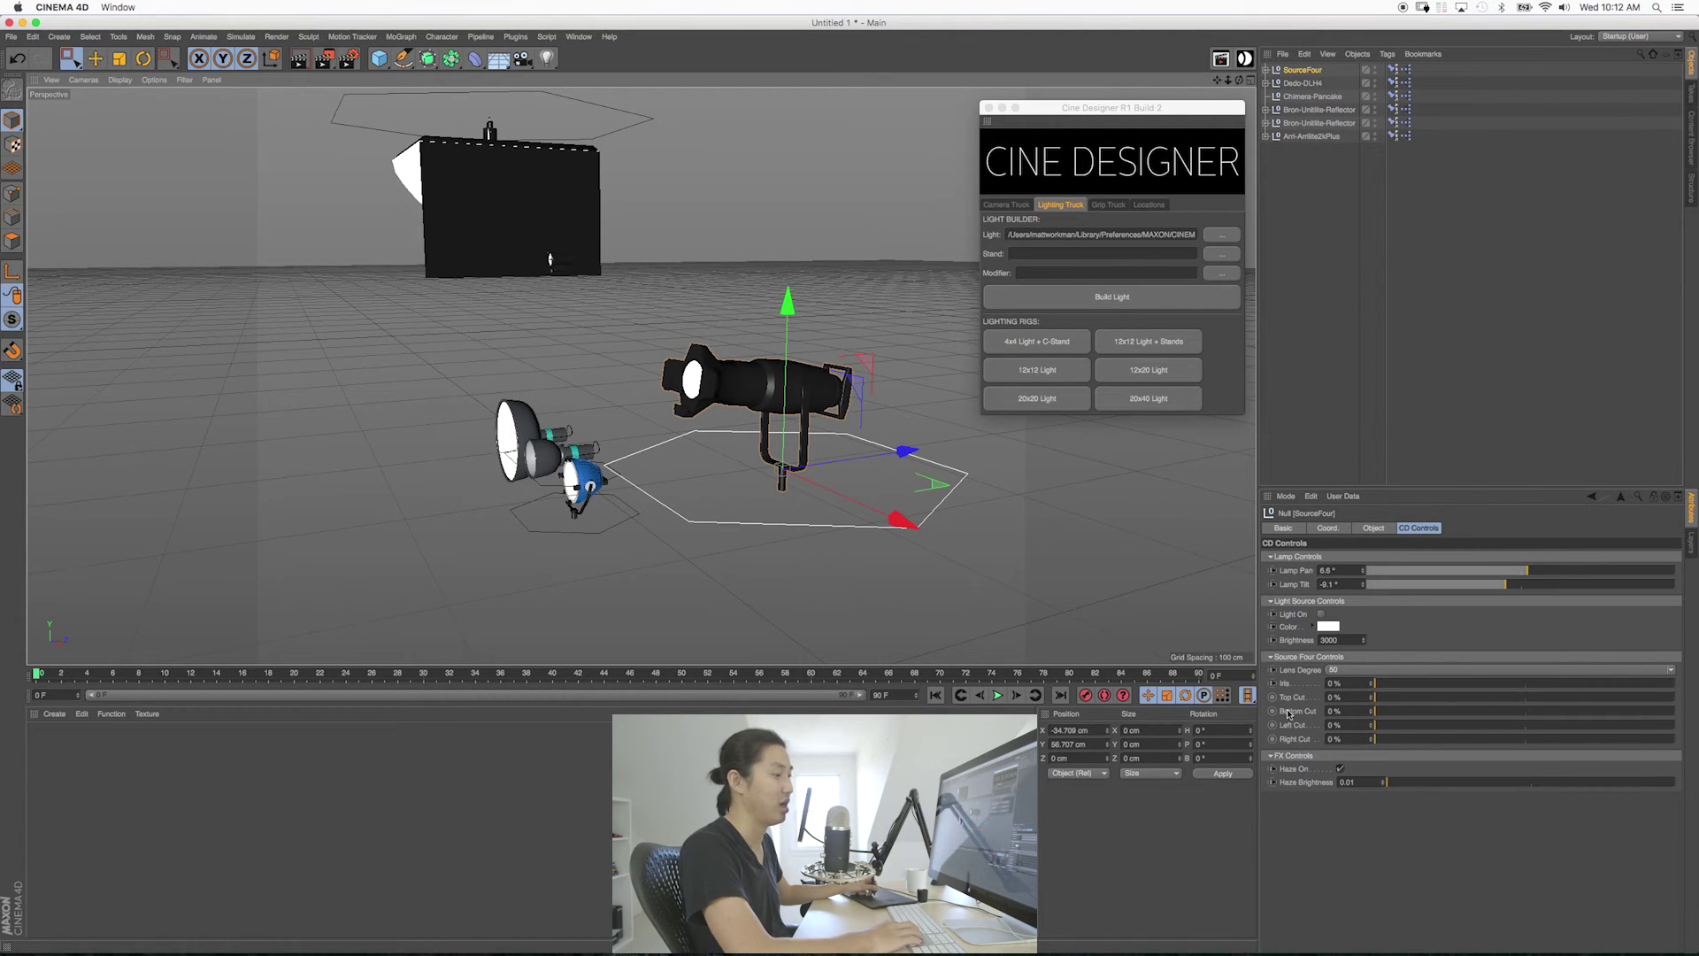
alt+drag(735, 416, 717, 479)
text(0)
drag(1342, 584, 1239, 569)
text(0)
key(Return)
Move the Source Four in the XY plane to above the Dedo light beside the Chimera Pancake, and clear the selection.
mouse_move(735, 442)
alt+mouse_down()
mouse_move(708, 433)
mouse_move(770, 447)
mouse_move(752, 431)
alt+mouse_up()
drag(909, 395, 658, 280)
alt+drag(660, 382, 561, 191)
click(586, 418)
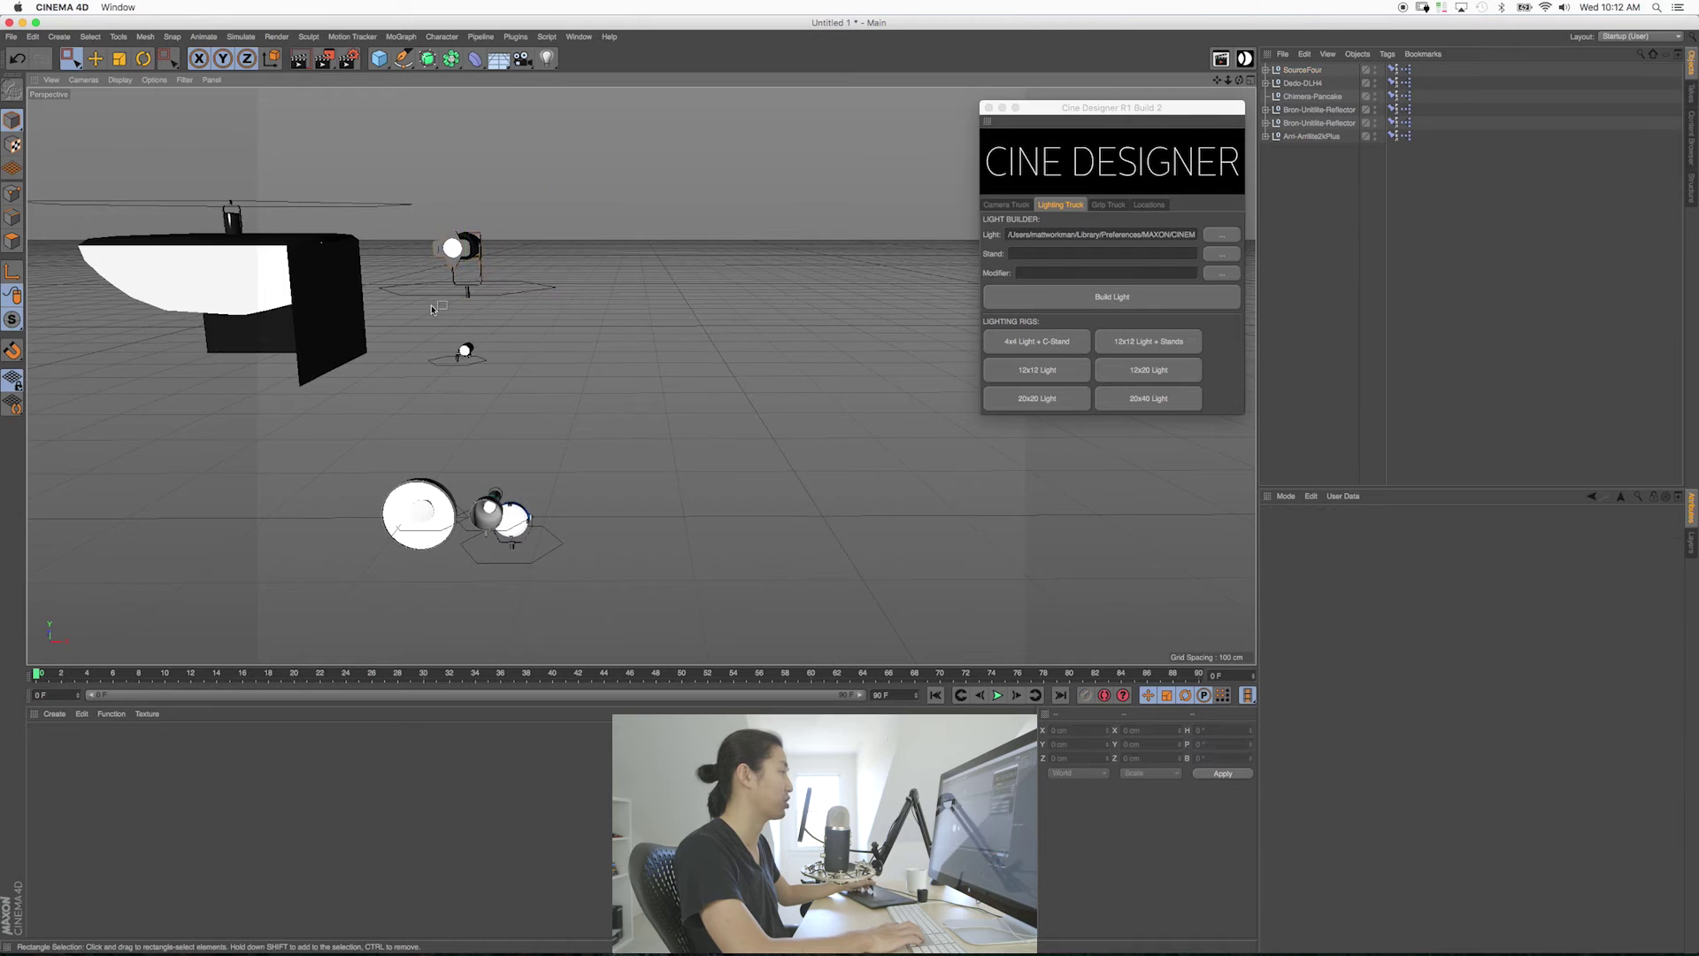
Build the KinoFlo-2ft-bulb light from the KinoFlo folder with the Light Builder.
alt+drag(586, 417, 715, 427)
click(1222, 234)
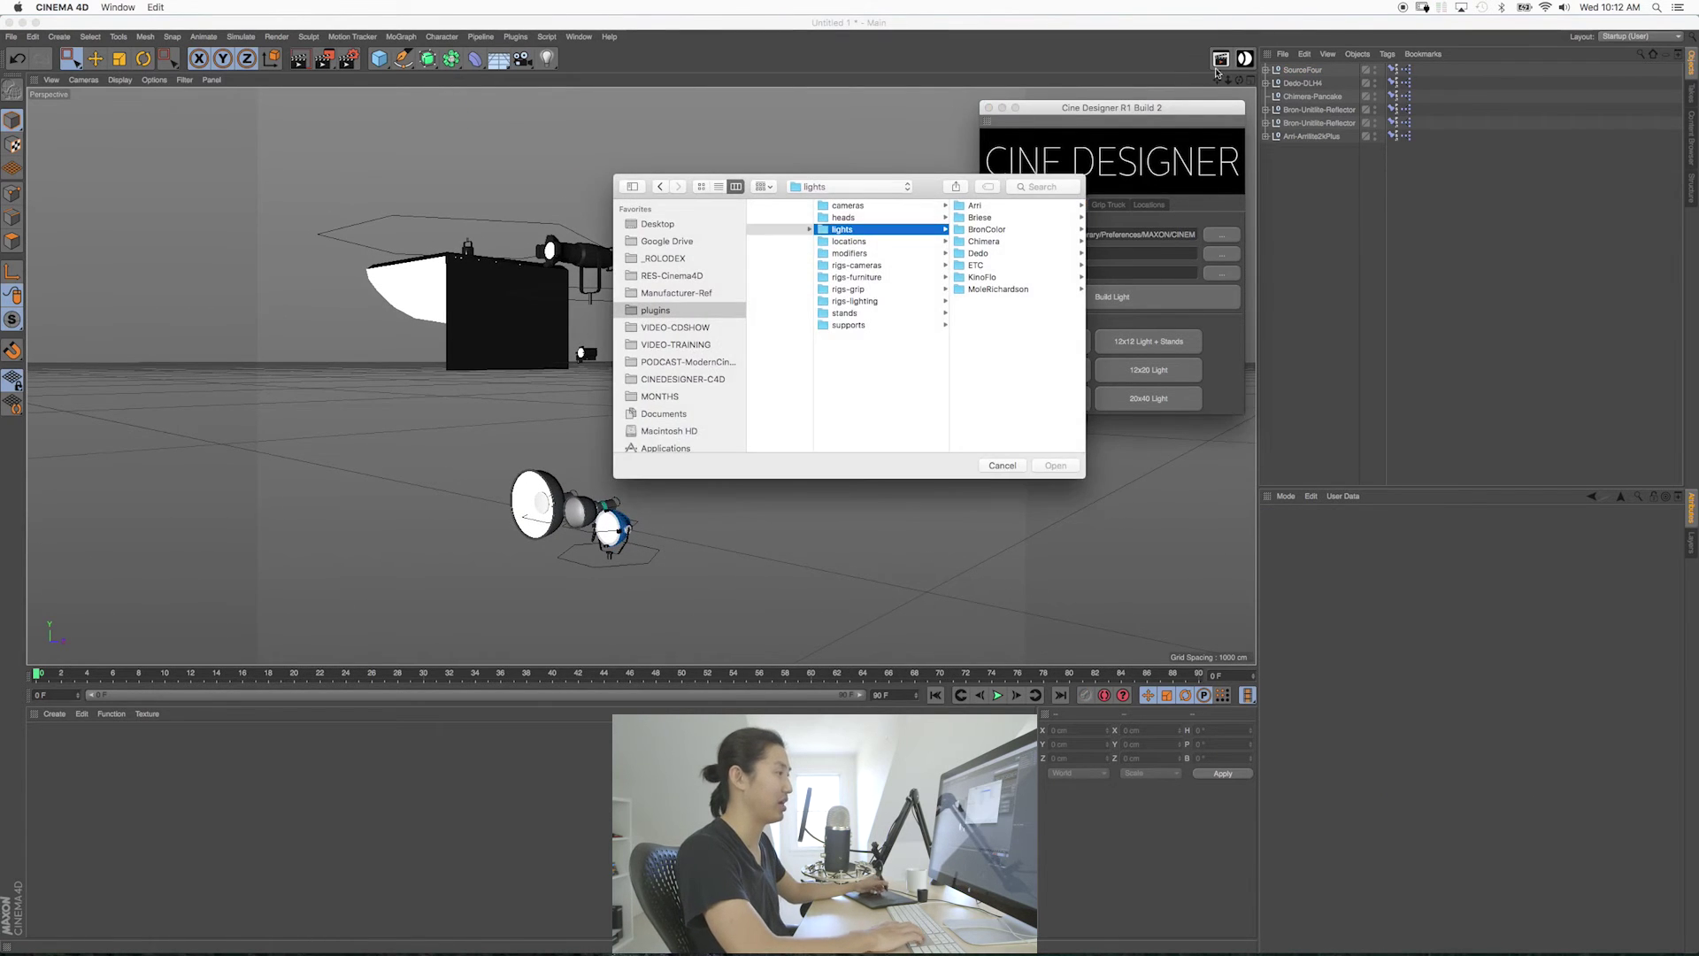
click(998, 277)
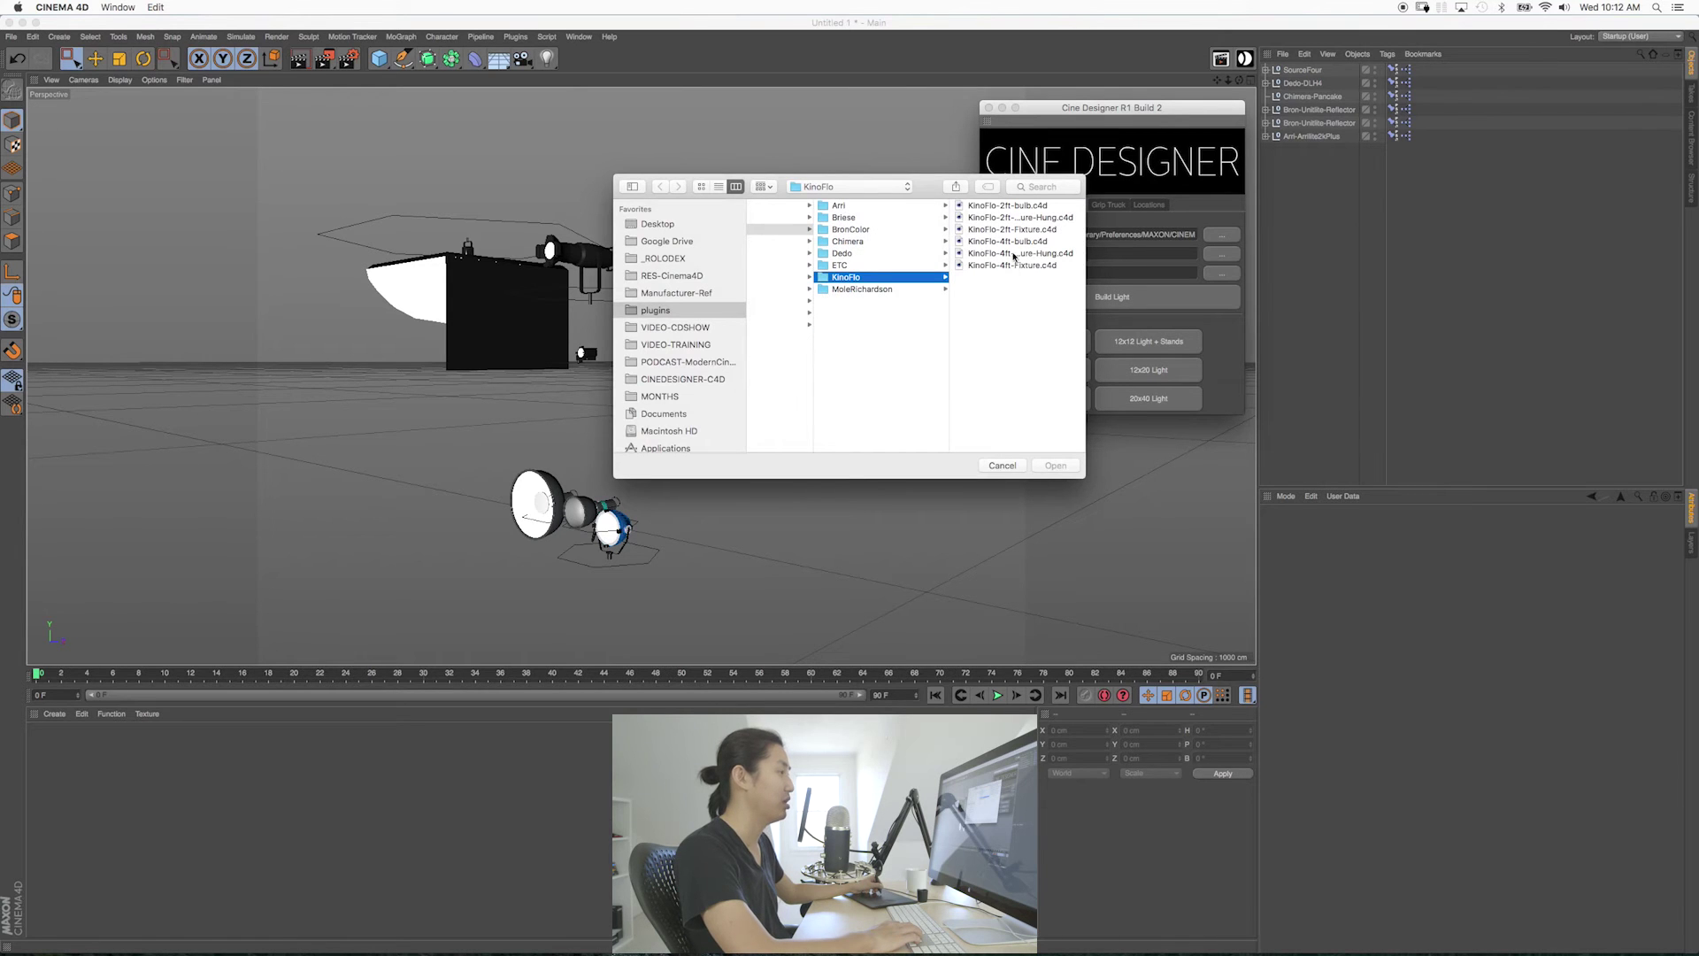
double_click(995, 207)
click(1112, 296)
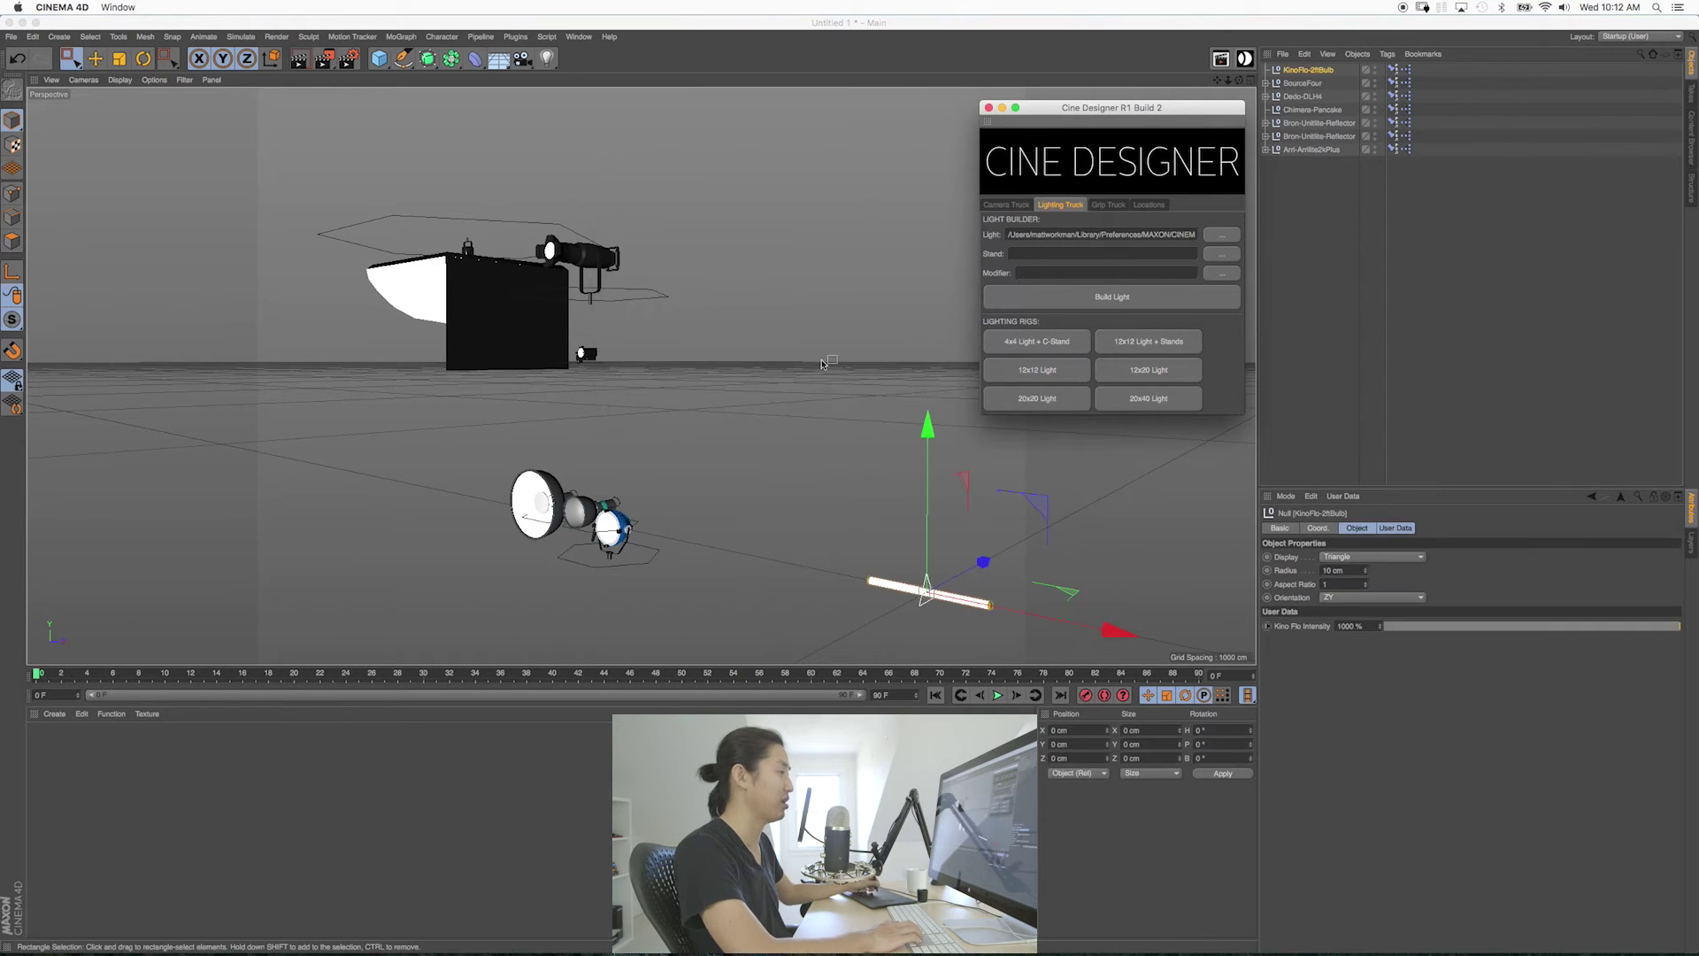
Move the 2 ft Kino Flo bulb beside the Dedo light, to about X -203 cm and Y 118 cm.
alt+middle_drag(600, 368, 561, 353)
drag(977, 501, 653, 232)
click(1222, 254)
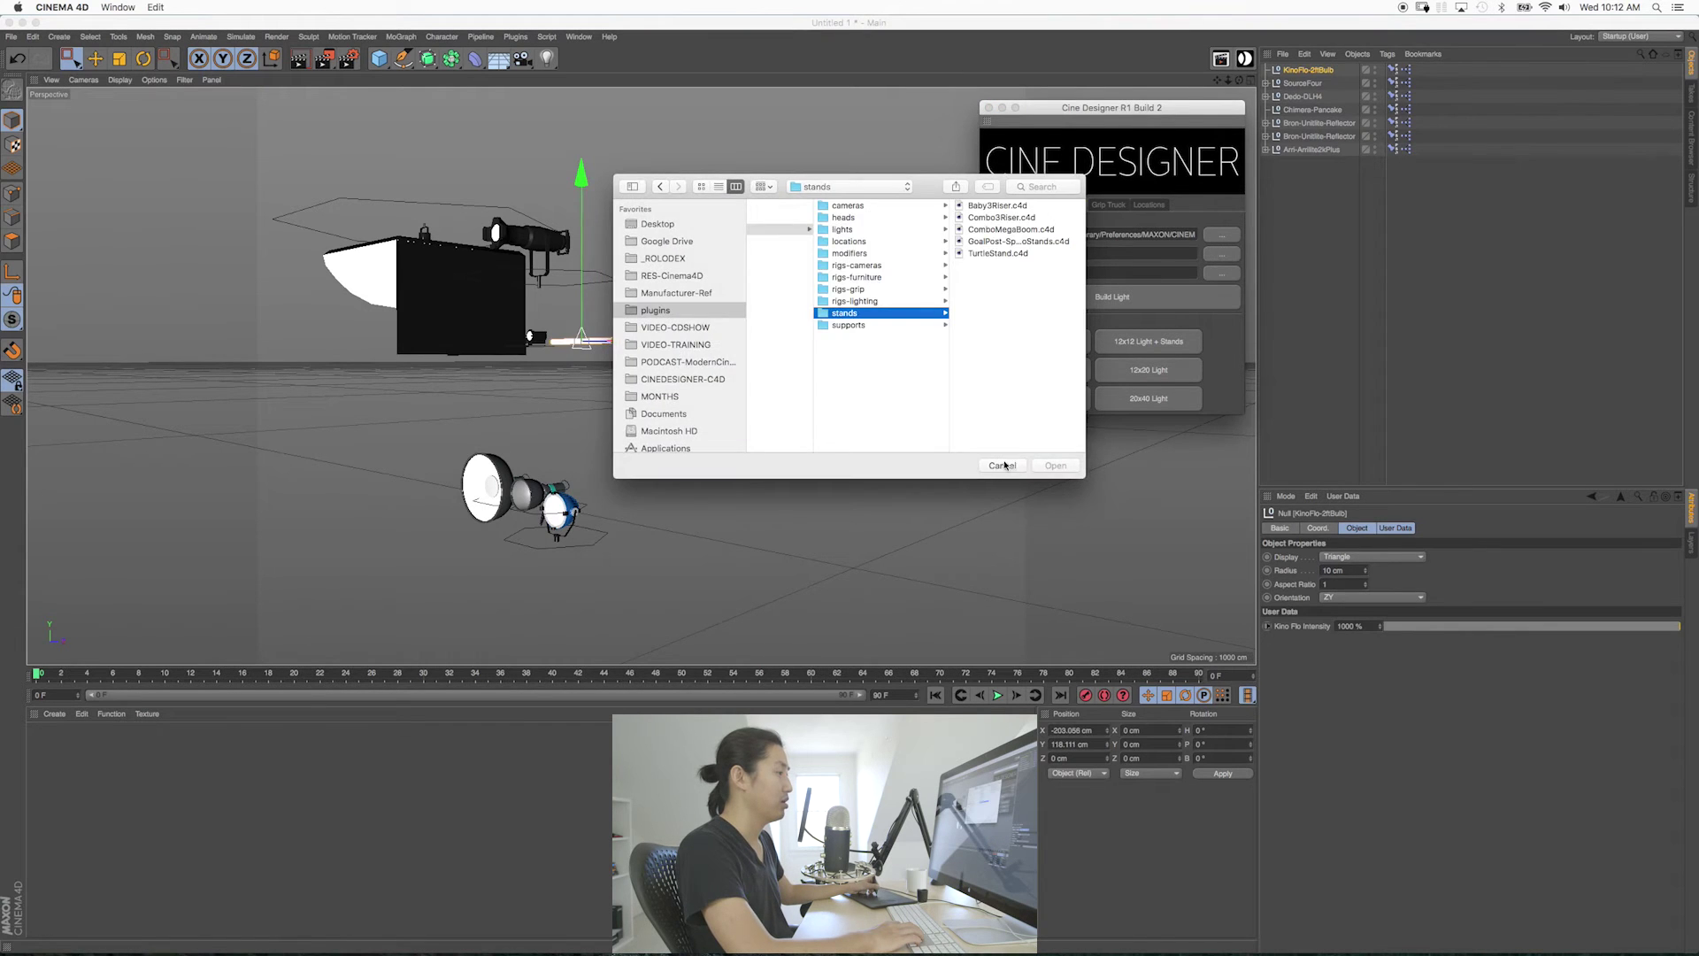
click(1003, 466)
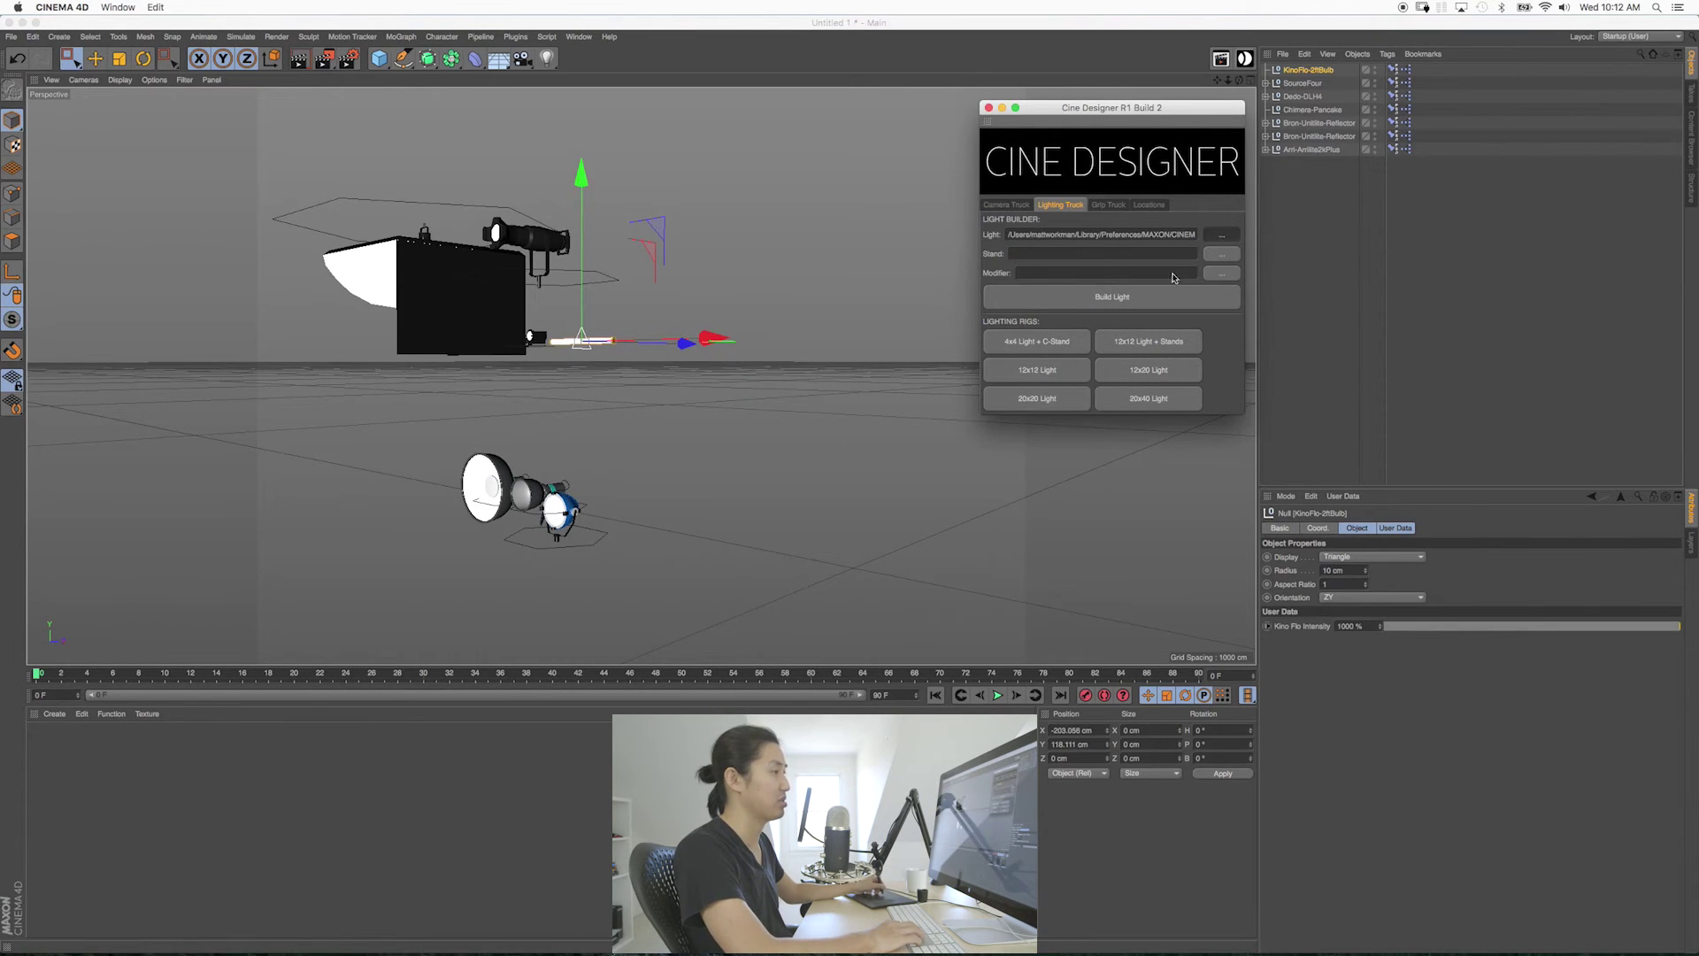
Build the KinoFlo-4ft-bulb light from the KinoFlo folder with the Light Builder.
click(1222, 235)
click(982, 277)
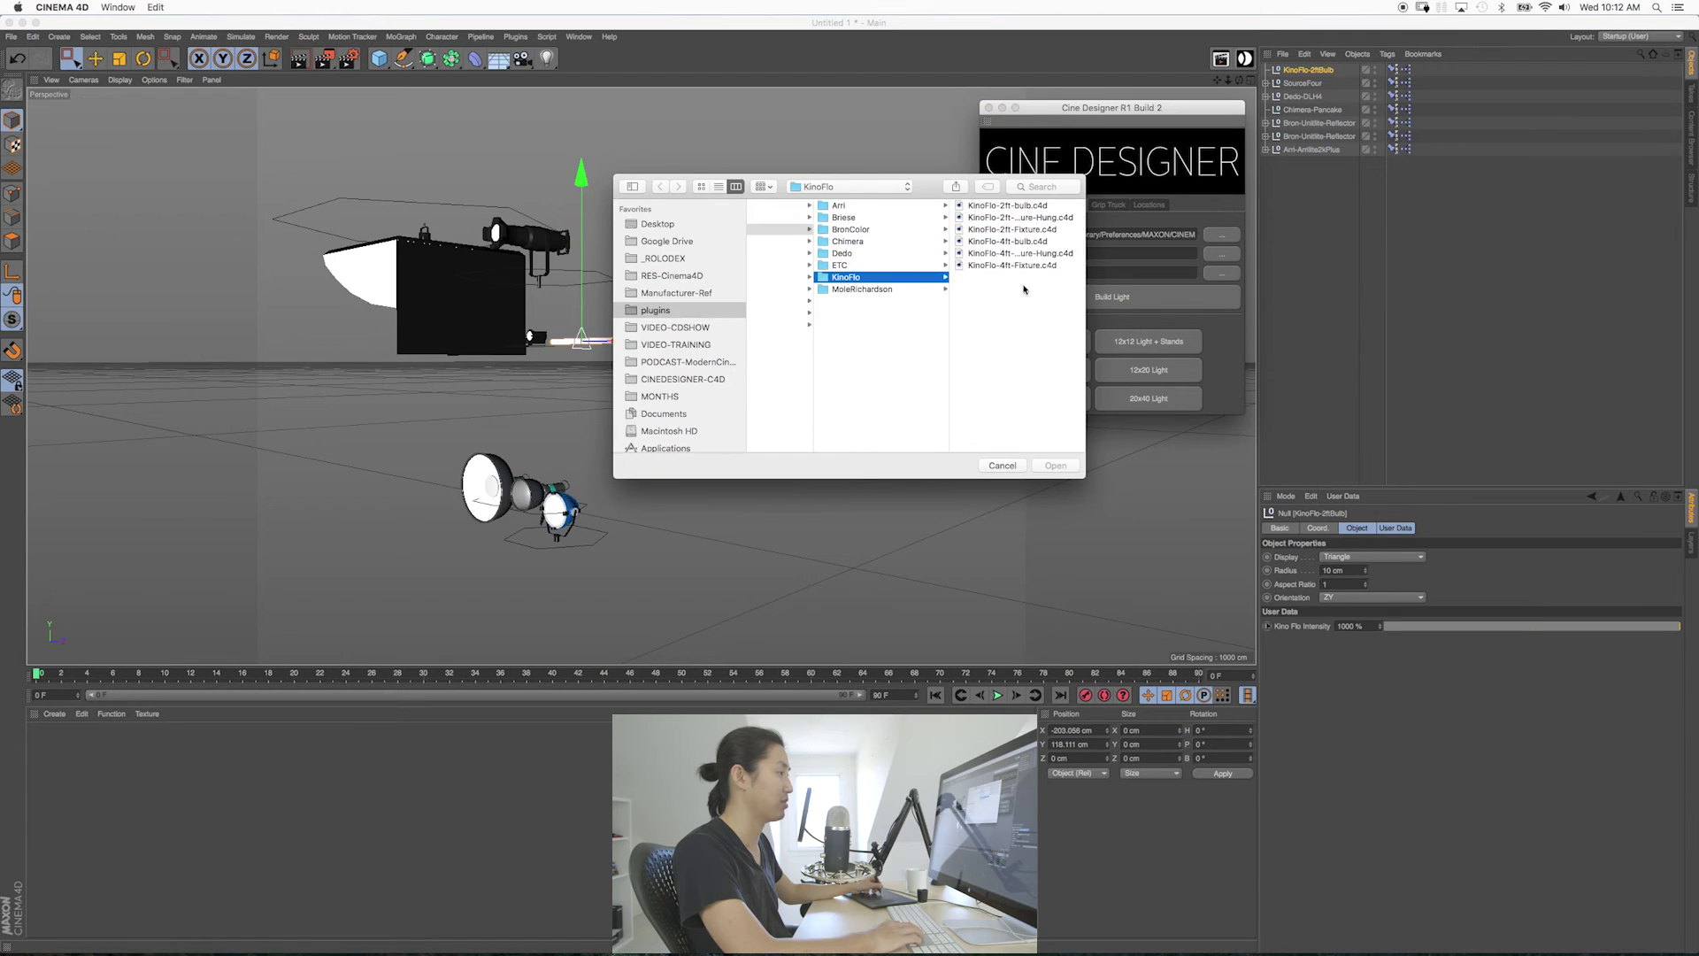
double_click(995, 243)
click(1089, 302)
Move the 4 ft Kino Flo bulb just below the 2 ft bulb, to about X -205 cm, and clear the selection.
alt+drag(774, 413, 797, 442)
drag(971, 438, 642, 244)
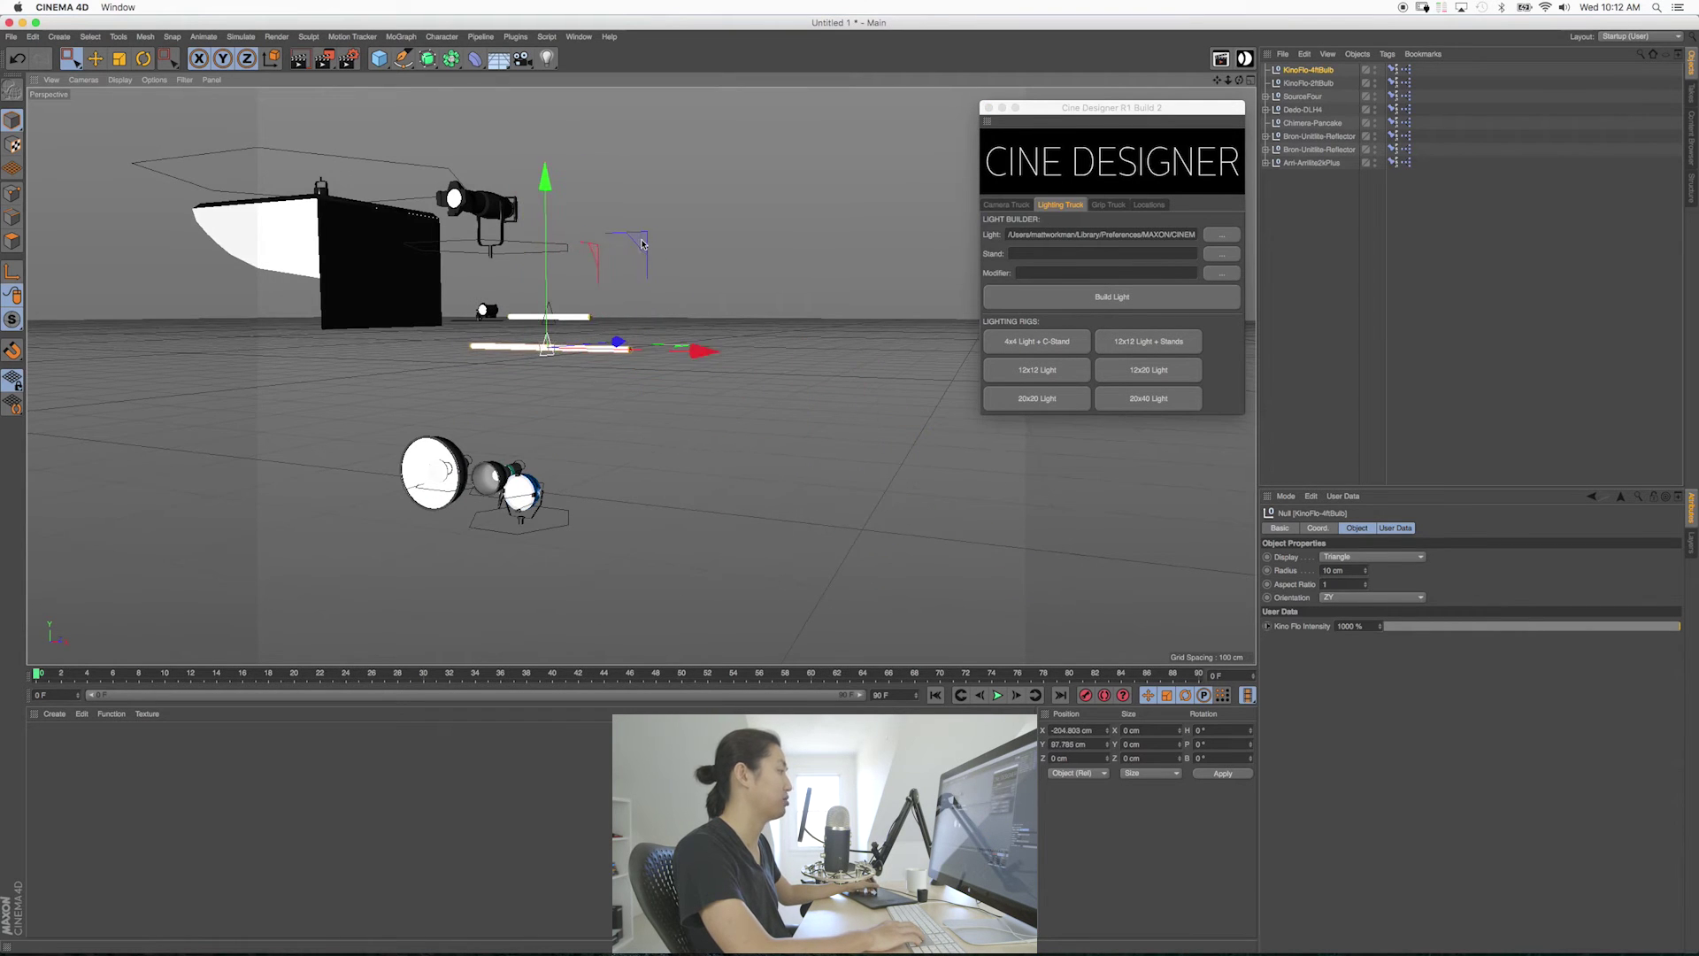
click(815, 360)
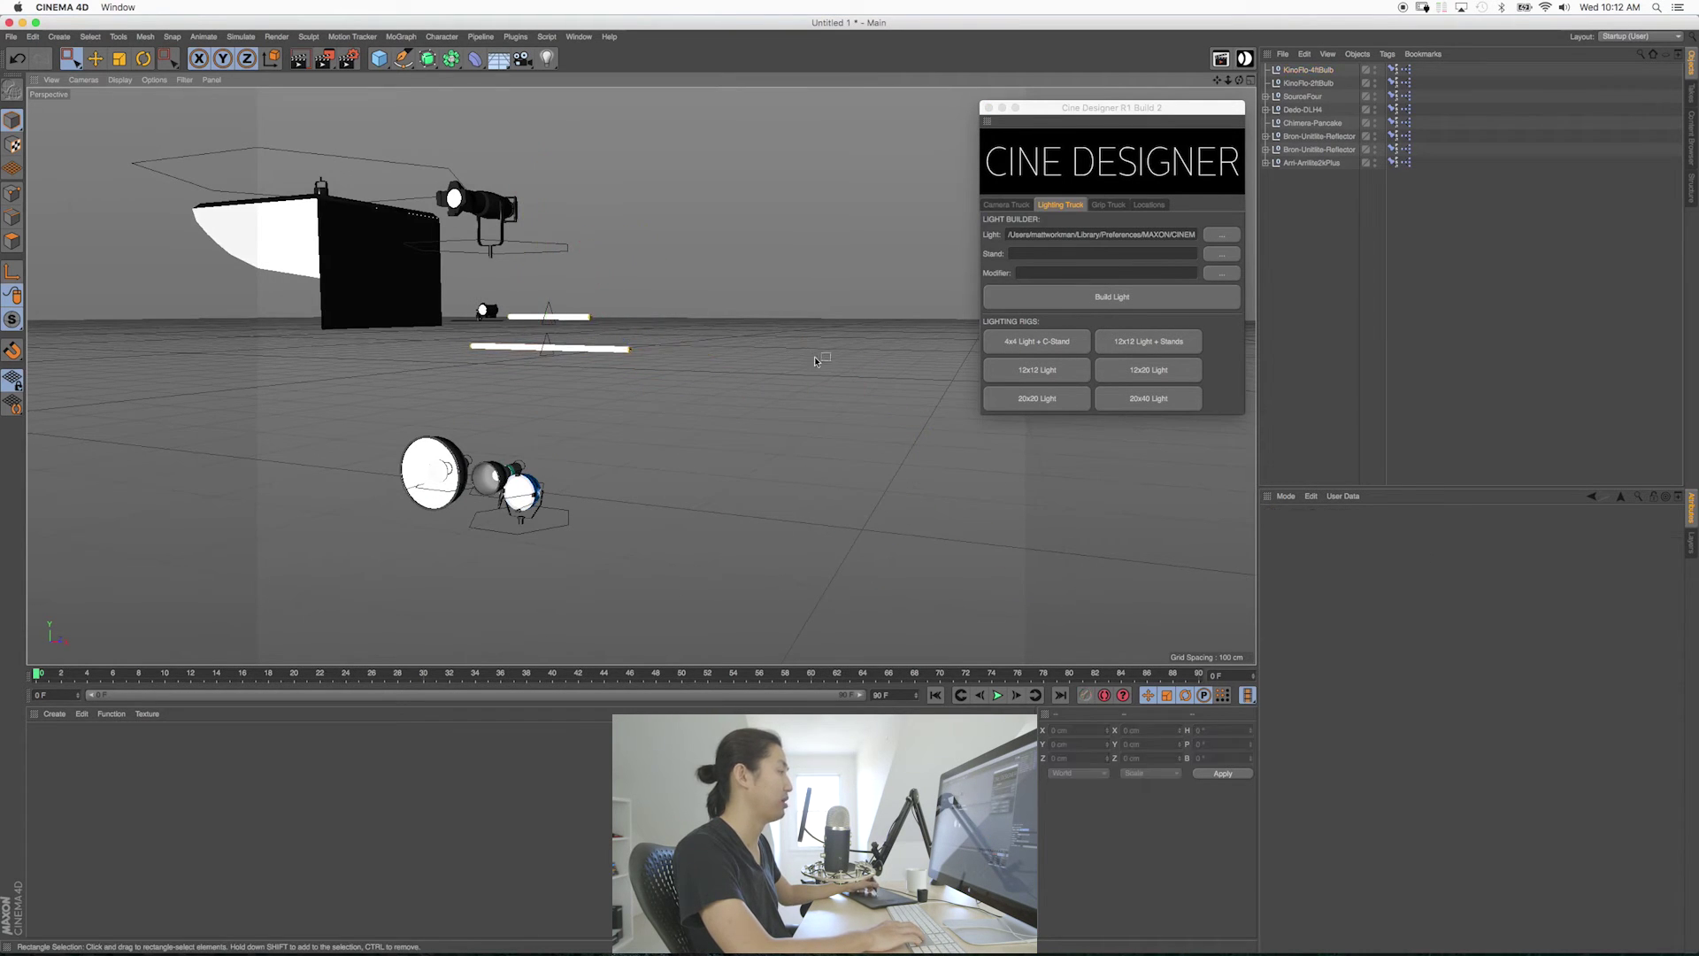
Build the KinoFlo-4ft-Fixture light from the KinoFlo folder with the Light Builder.
click(1218, 254)
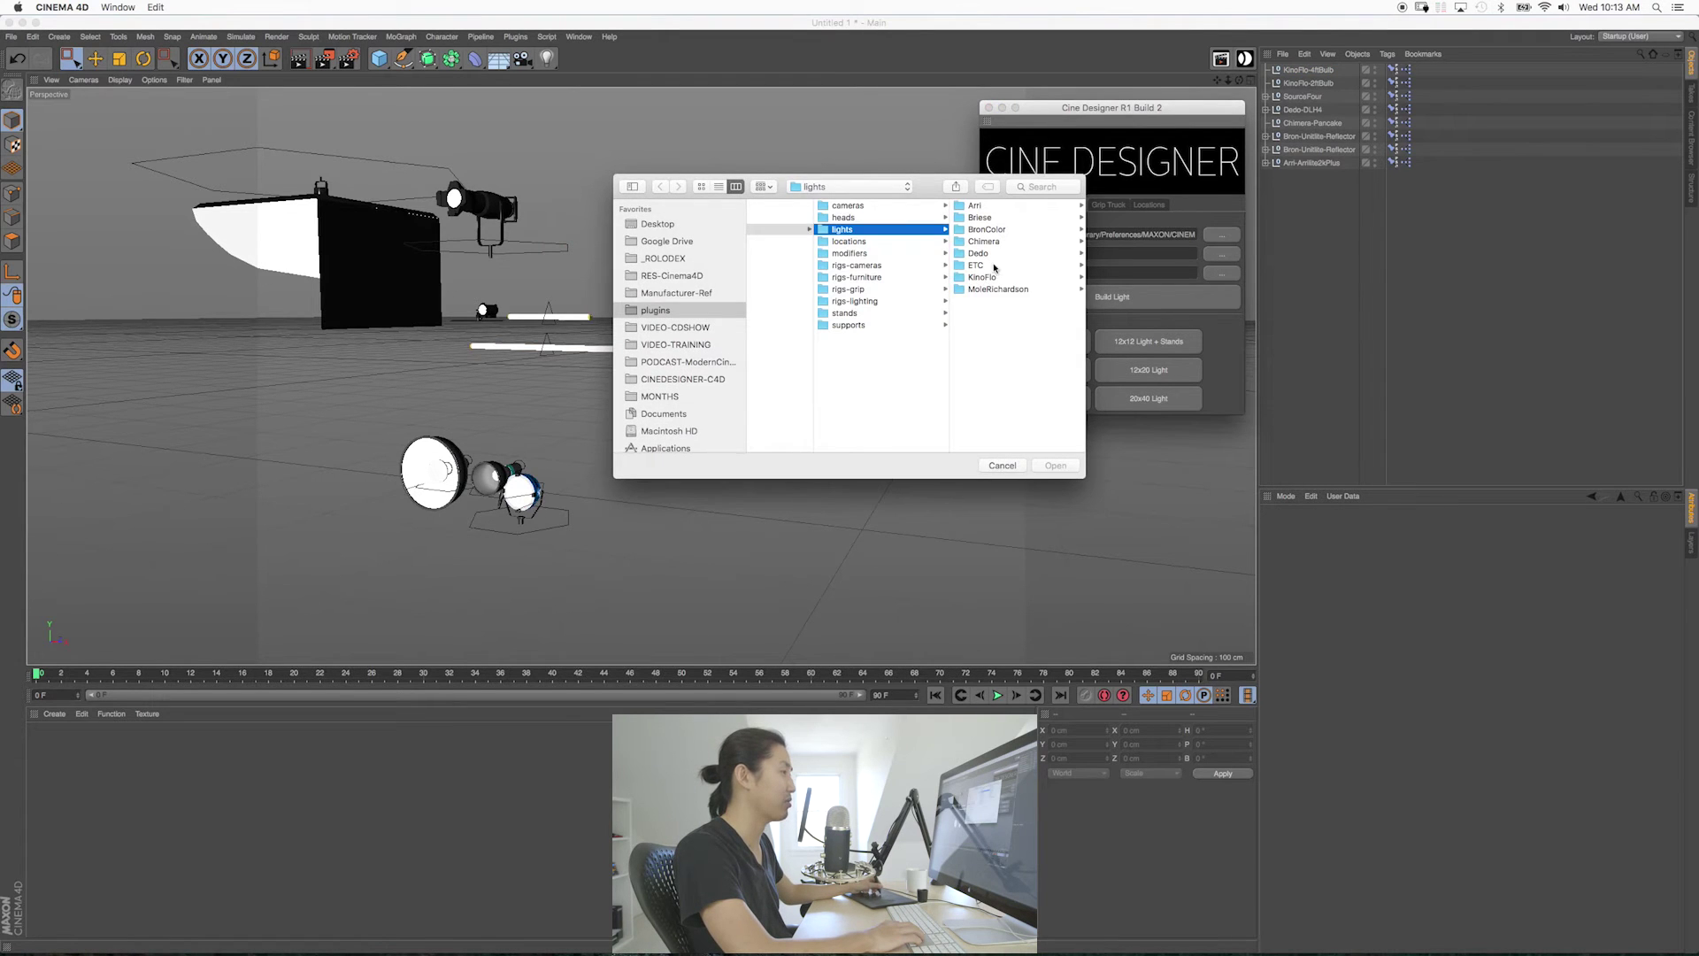
click(1009, 277)
click(1009, 266)
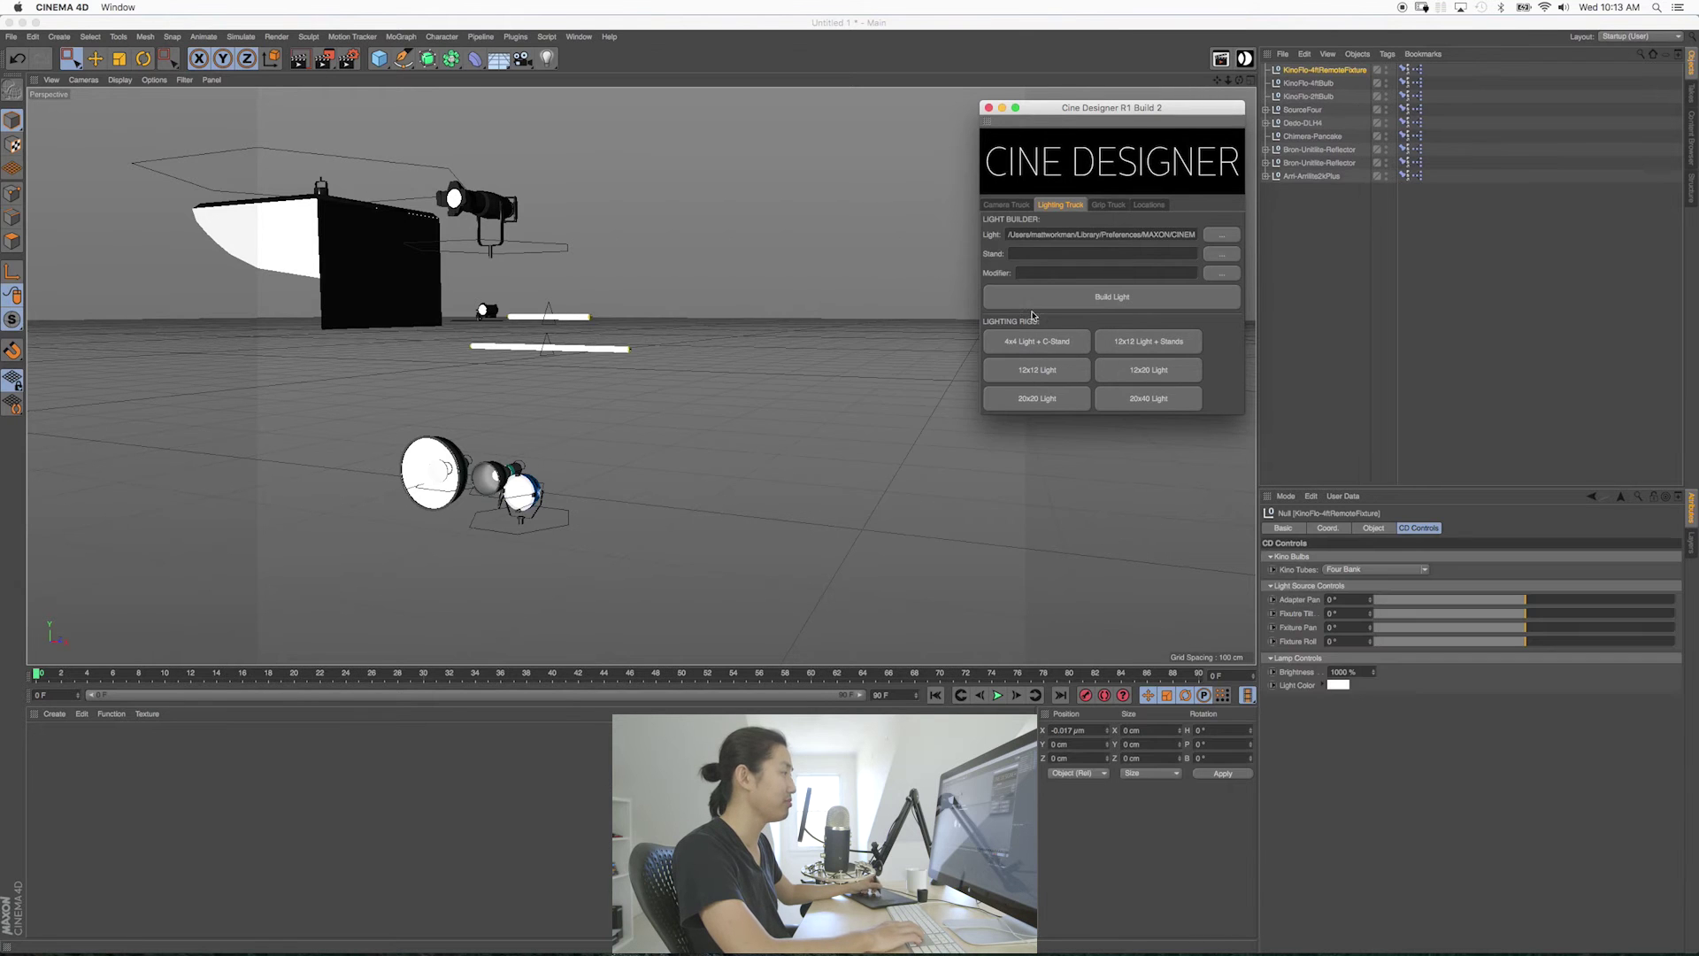
Move the 4 ft Kino Flo fixture up in the XY plane to about X -54 cm and Y 61 cm.
alt+drag(683, 375, 641, 376)
alt+middle_drag(641, 375, 593, 349)
drag(877, 393, 794, 282)
alt+drag(744, 345, 698, 361)
alt+right_drag(669, 380, 758, 421)
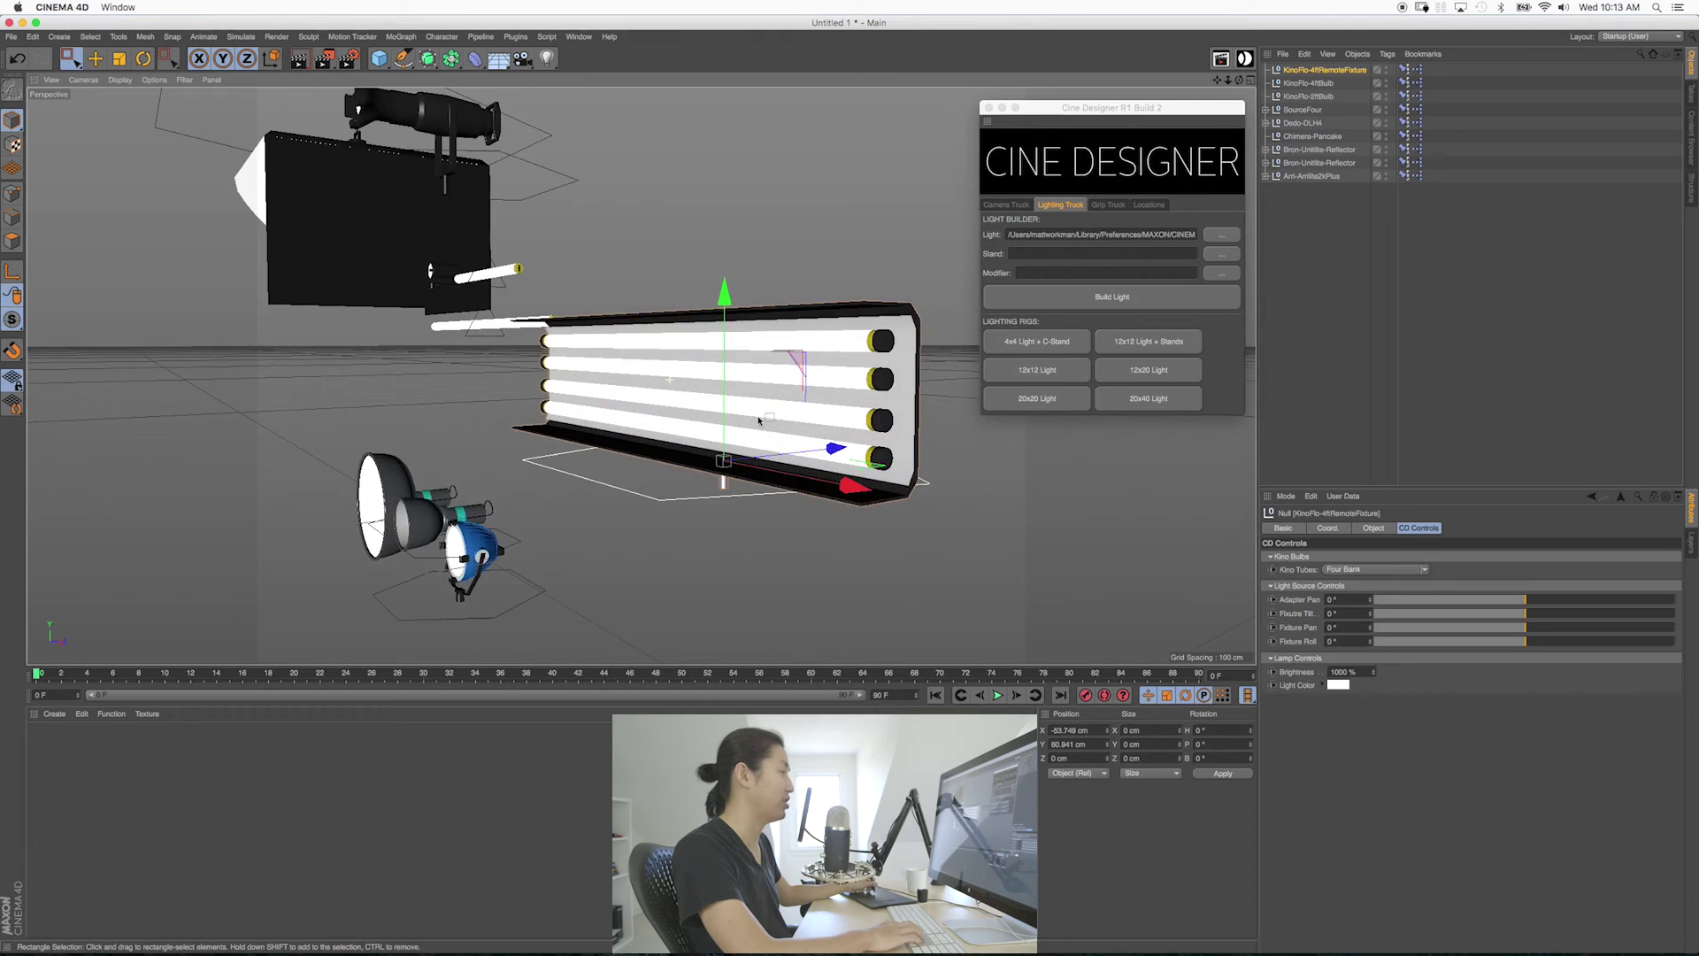
alt+drag(759, 420, 815, 438)
alt+middle_drag(804, 408, 751, 377)
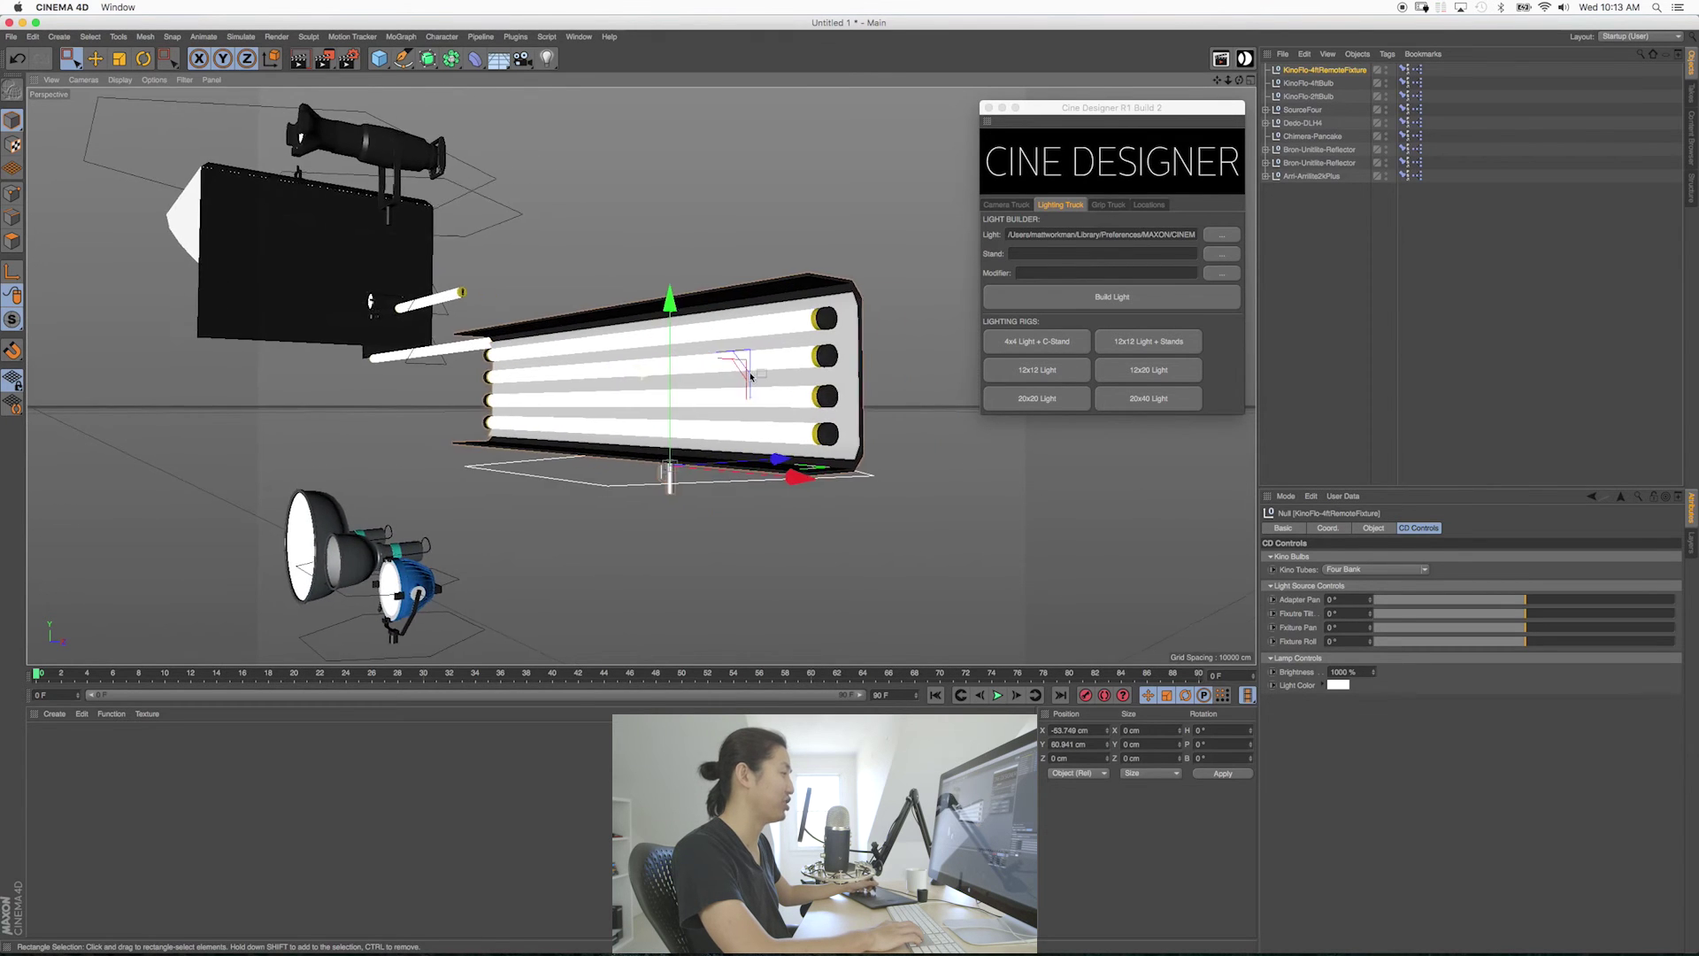
alt+drag(750, 376, 823, 361)
alt+middle_drag(751, 389, 767, 398)
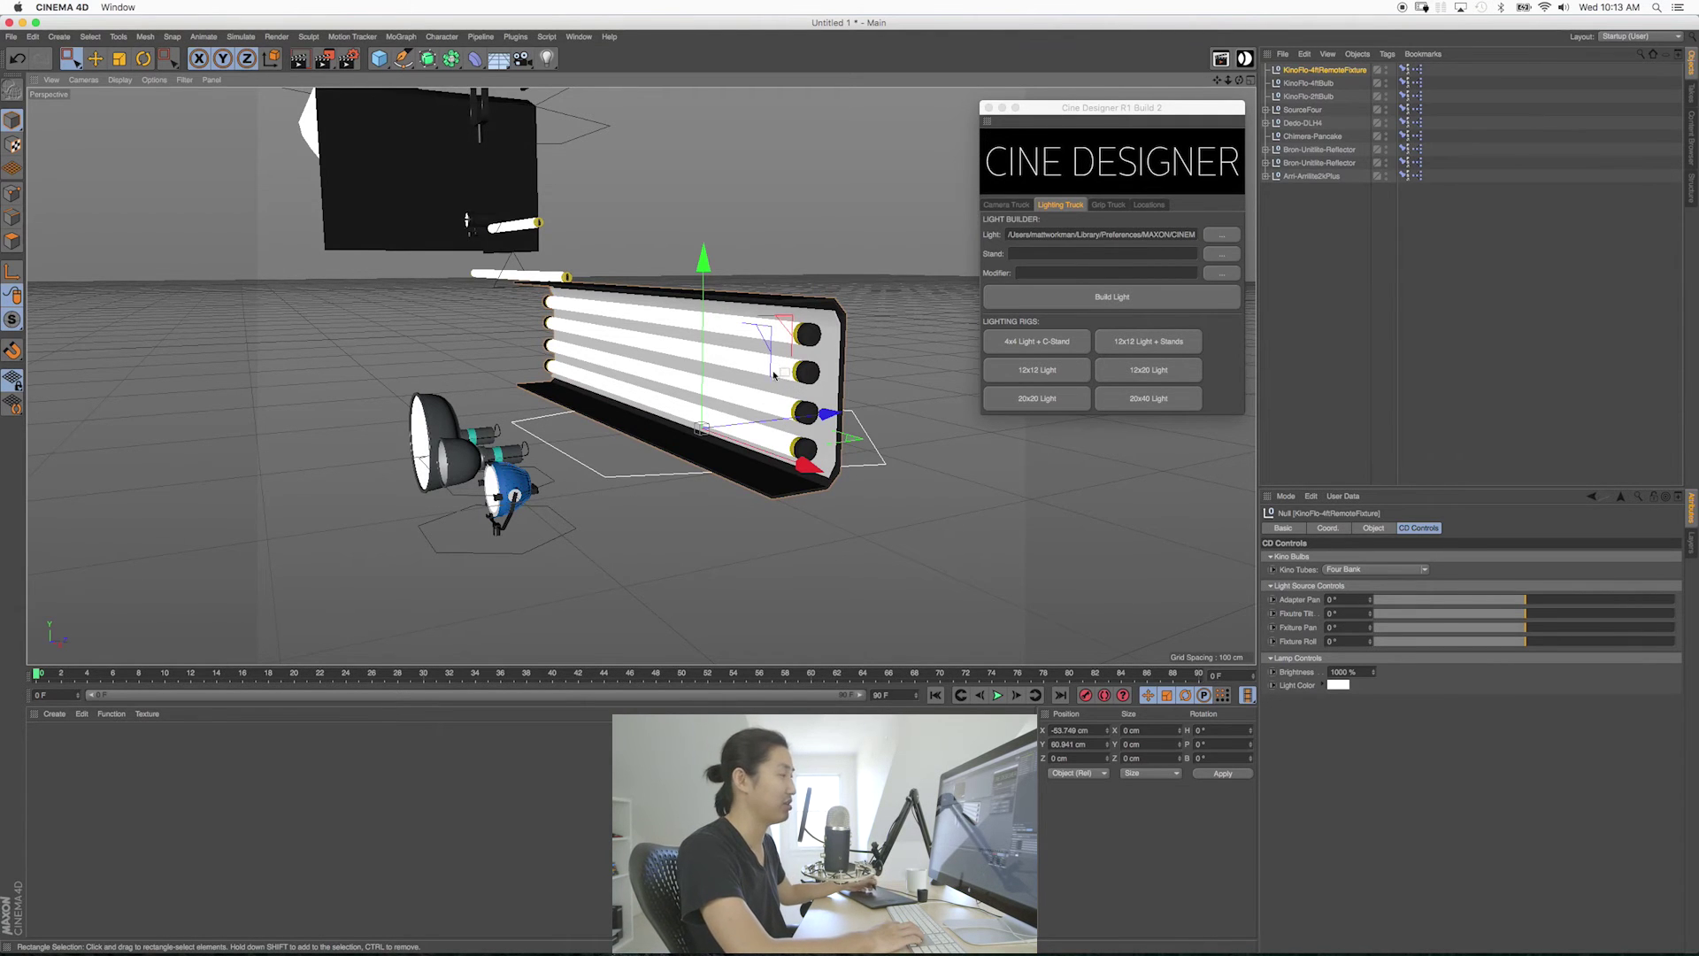
Raise the 4 ft Kino Flo fixture beside the Source Four in the XY plane, to about X -145 cm.
alt+drag(774, 374, 615, 143)
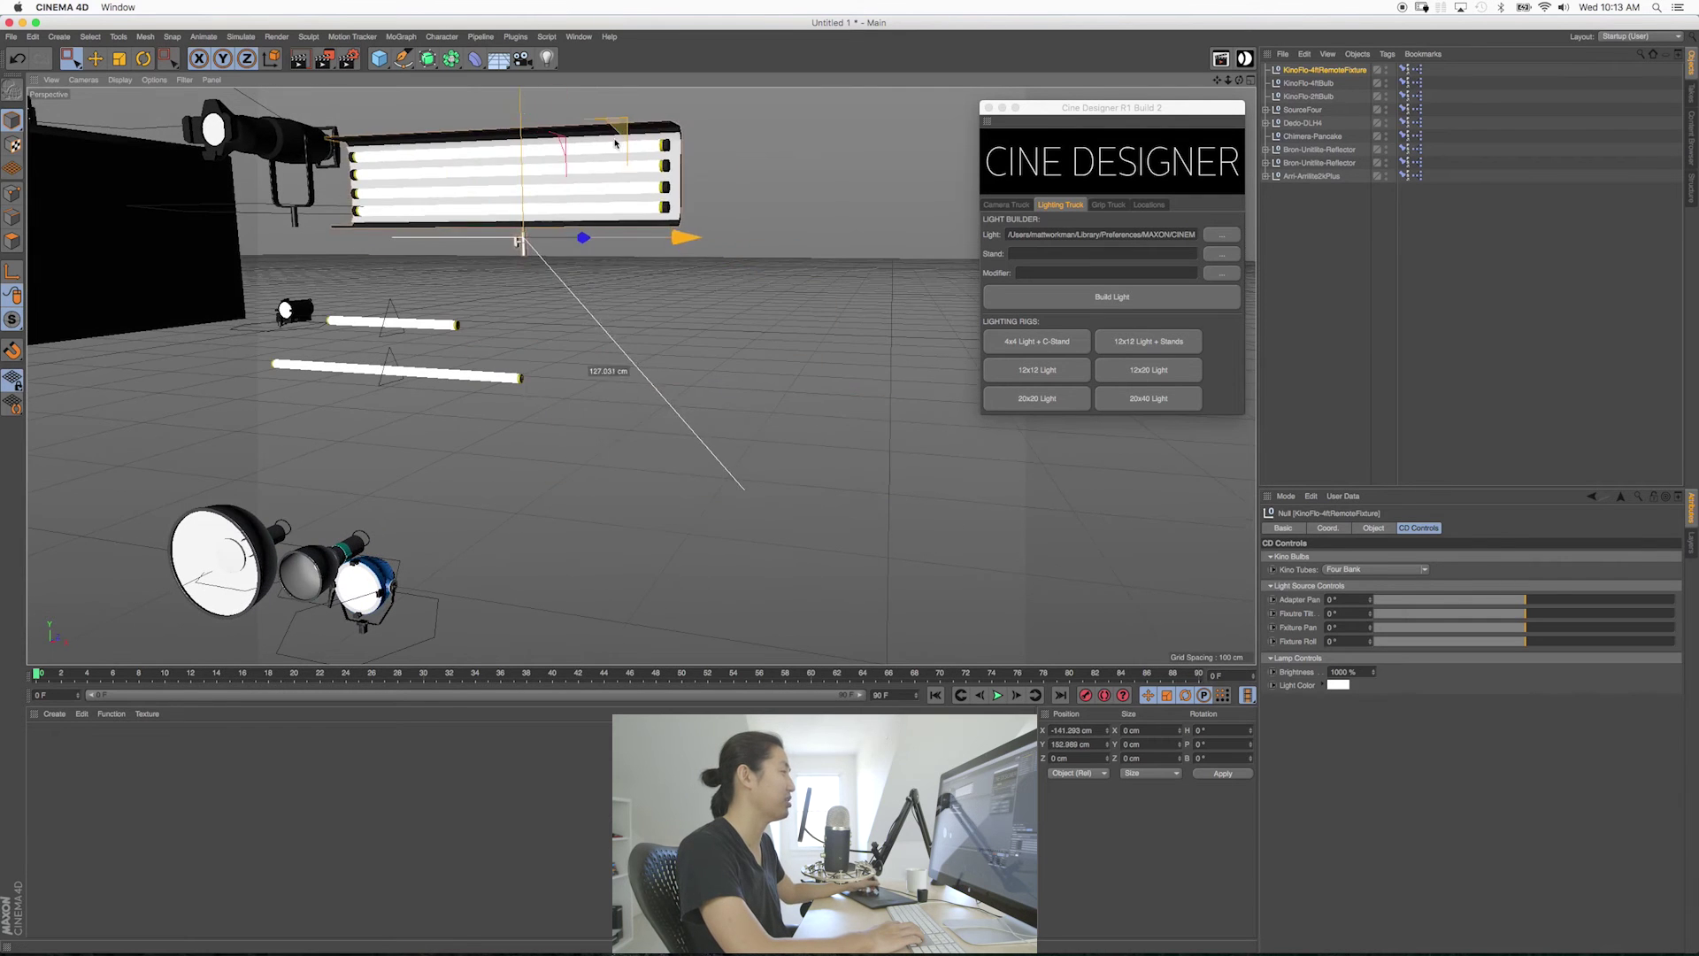
alt+middle_drag(562, 181, 592, 265)
alt+drag(592, 265, 604, 269)
alt+right_drag(604, 269, 657, 321)
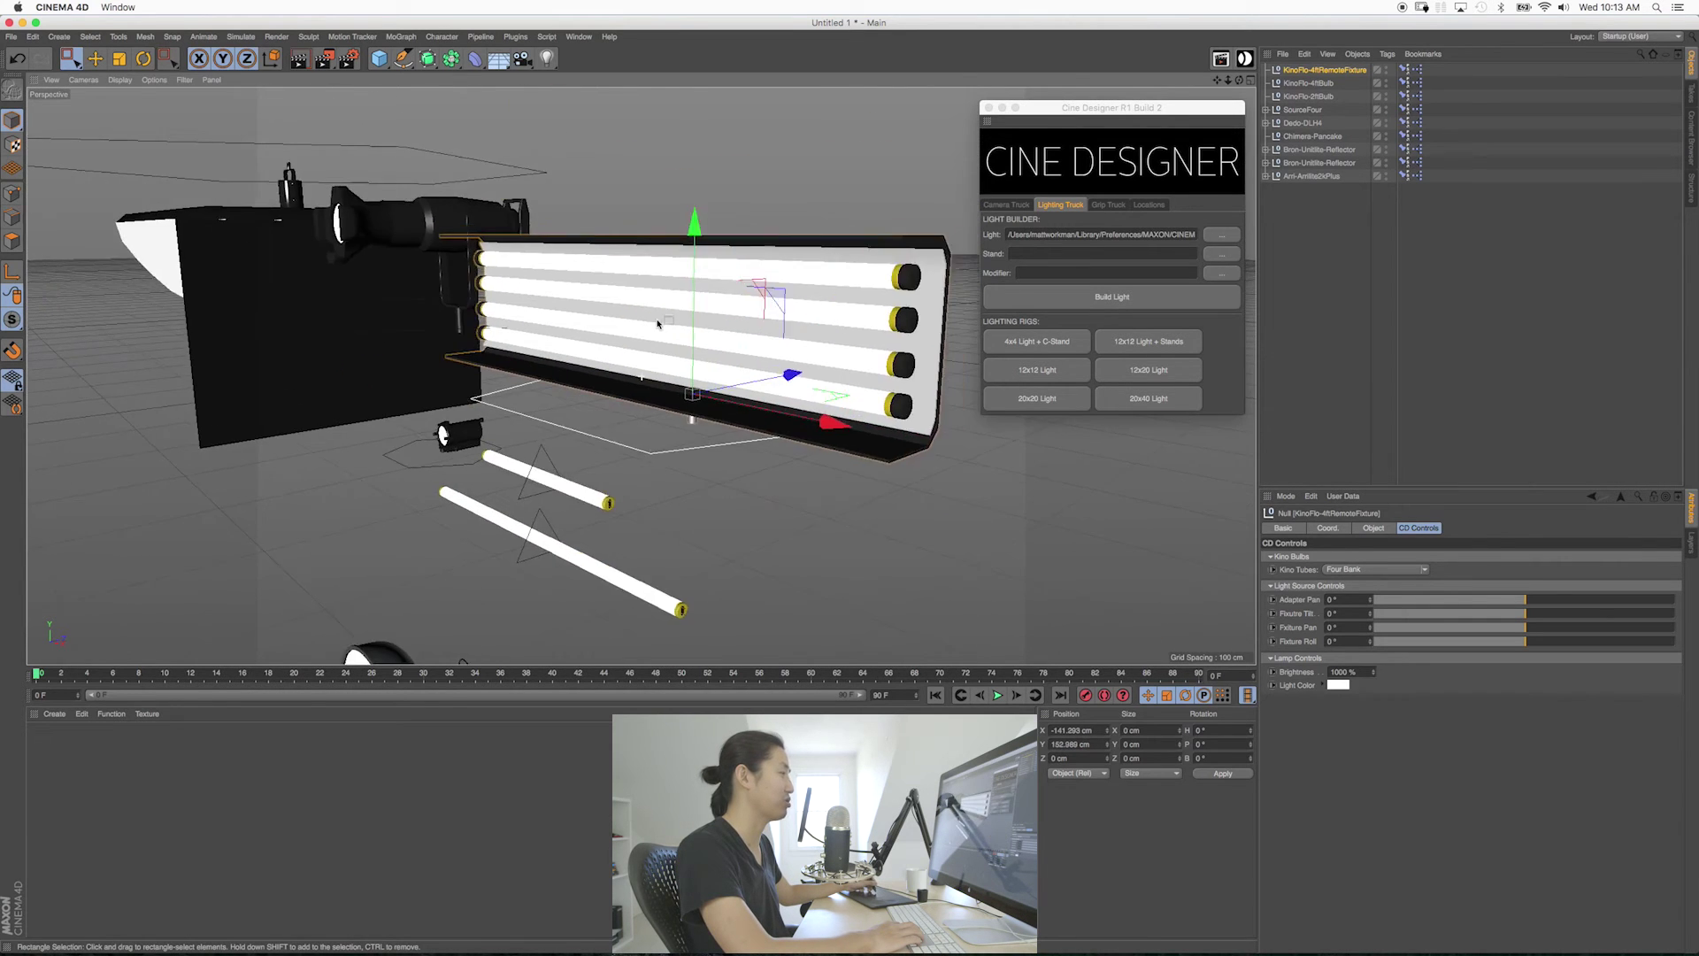
mouse_move(657, 324)
alt+mouse_down()
mouse_move(694, 319)
mouse_move(667, 307)
alt+mouse_up()
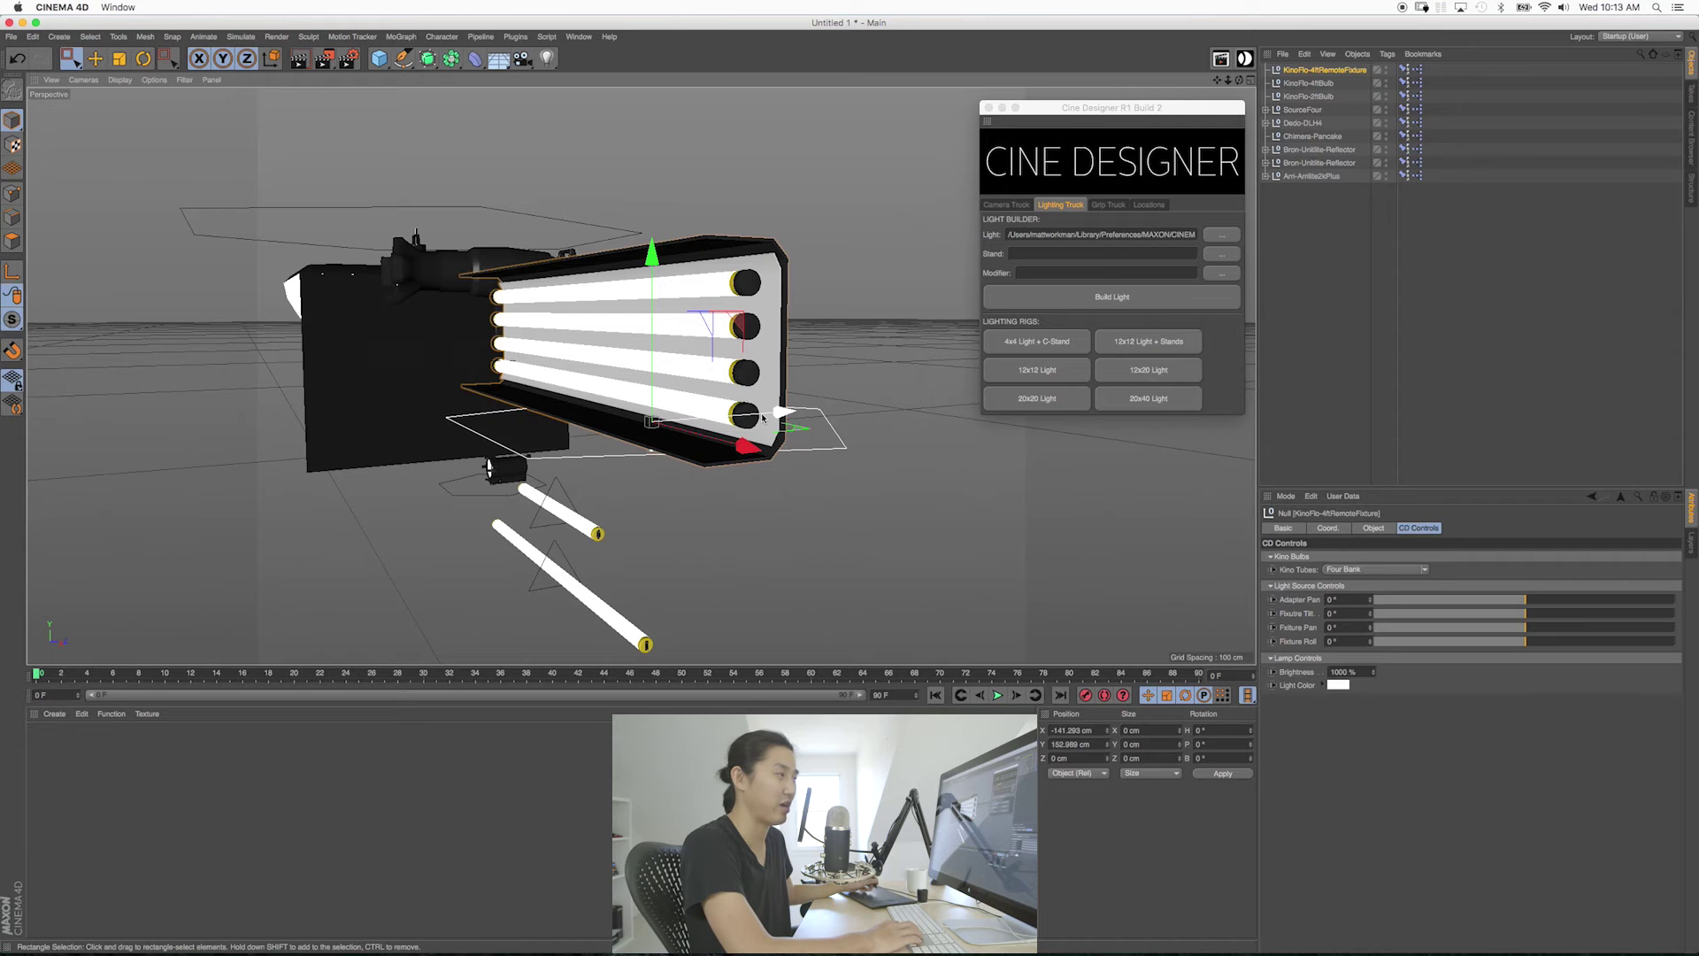
alt+drag(713, 365, 700, 309)
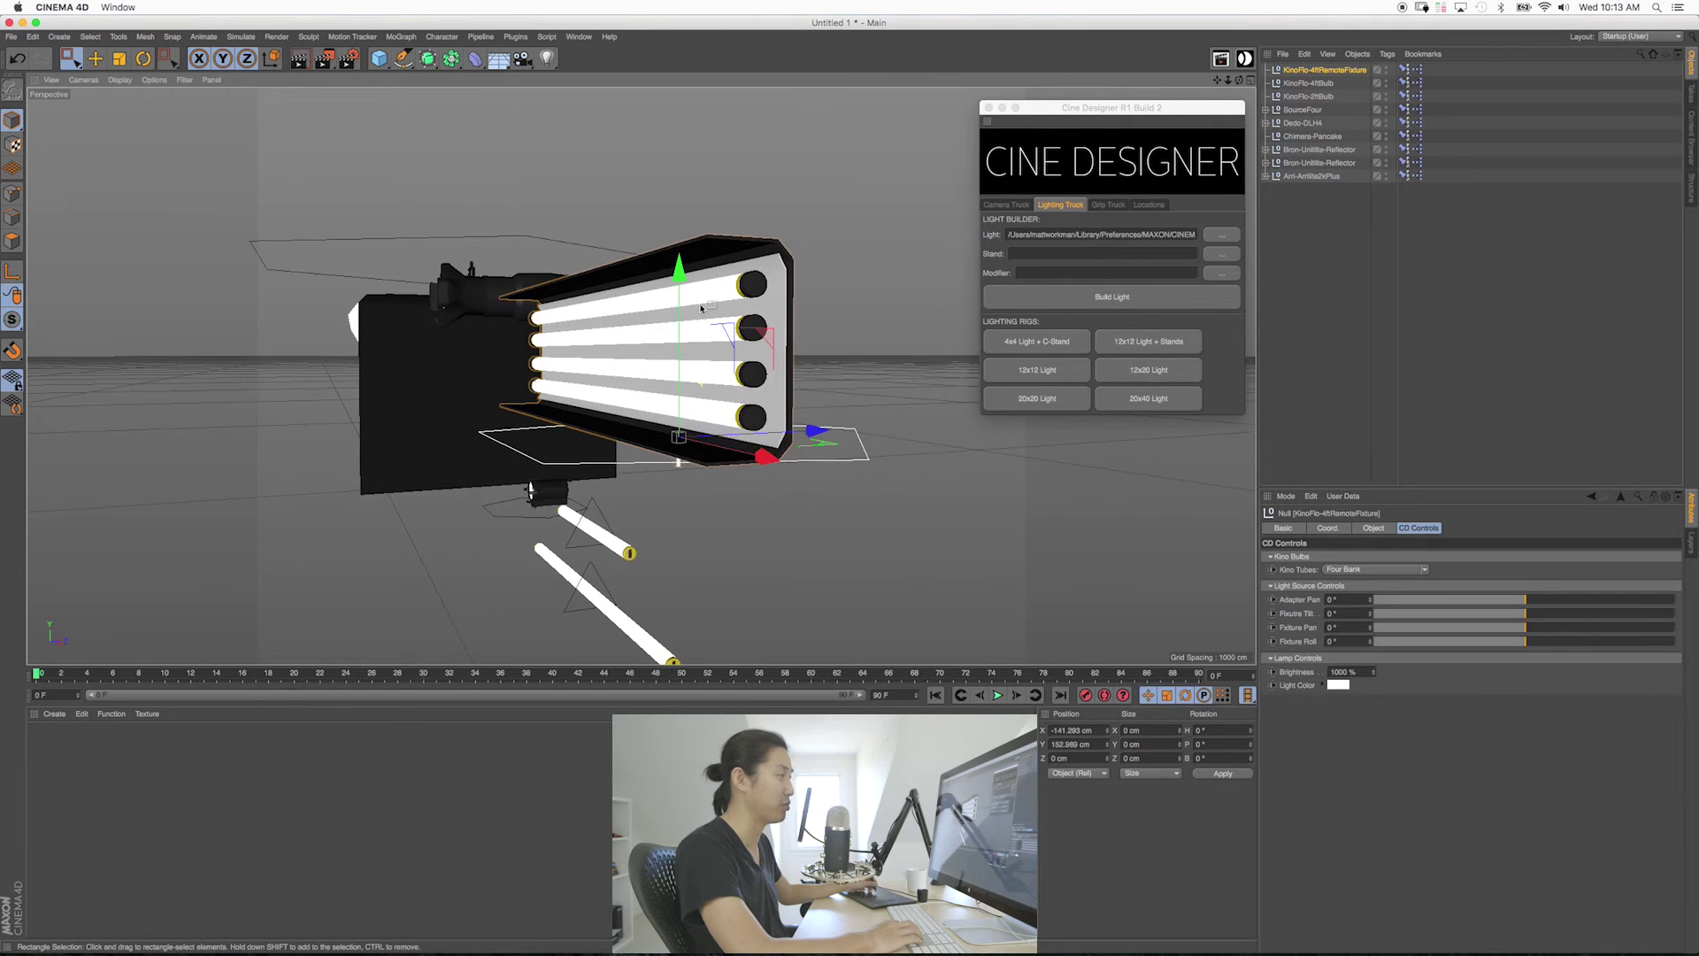
alt+drag(697, 398, 707, 363)
scroll(708, 365, down, 6)
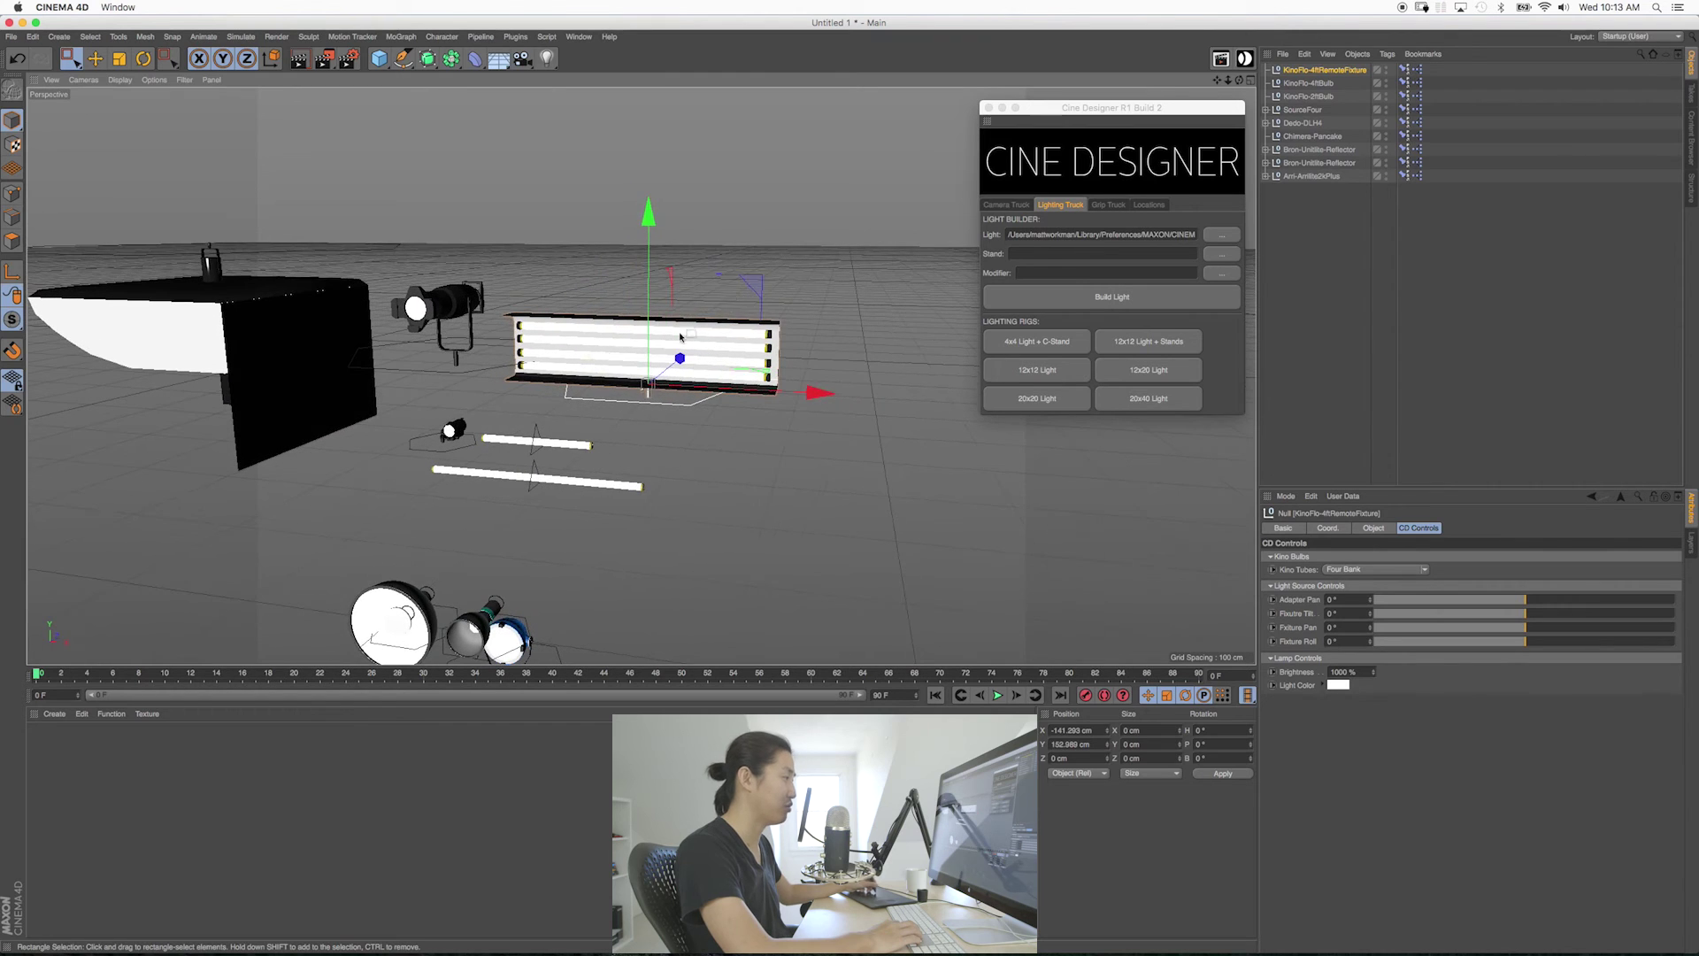
drag(746, 292, 739, 279)
Switch the 4 ft Kino Flo fixture's tubes to Double Bank and back to Four Bank.
click(1421, 569)
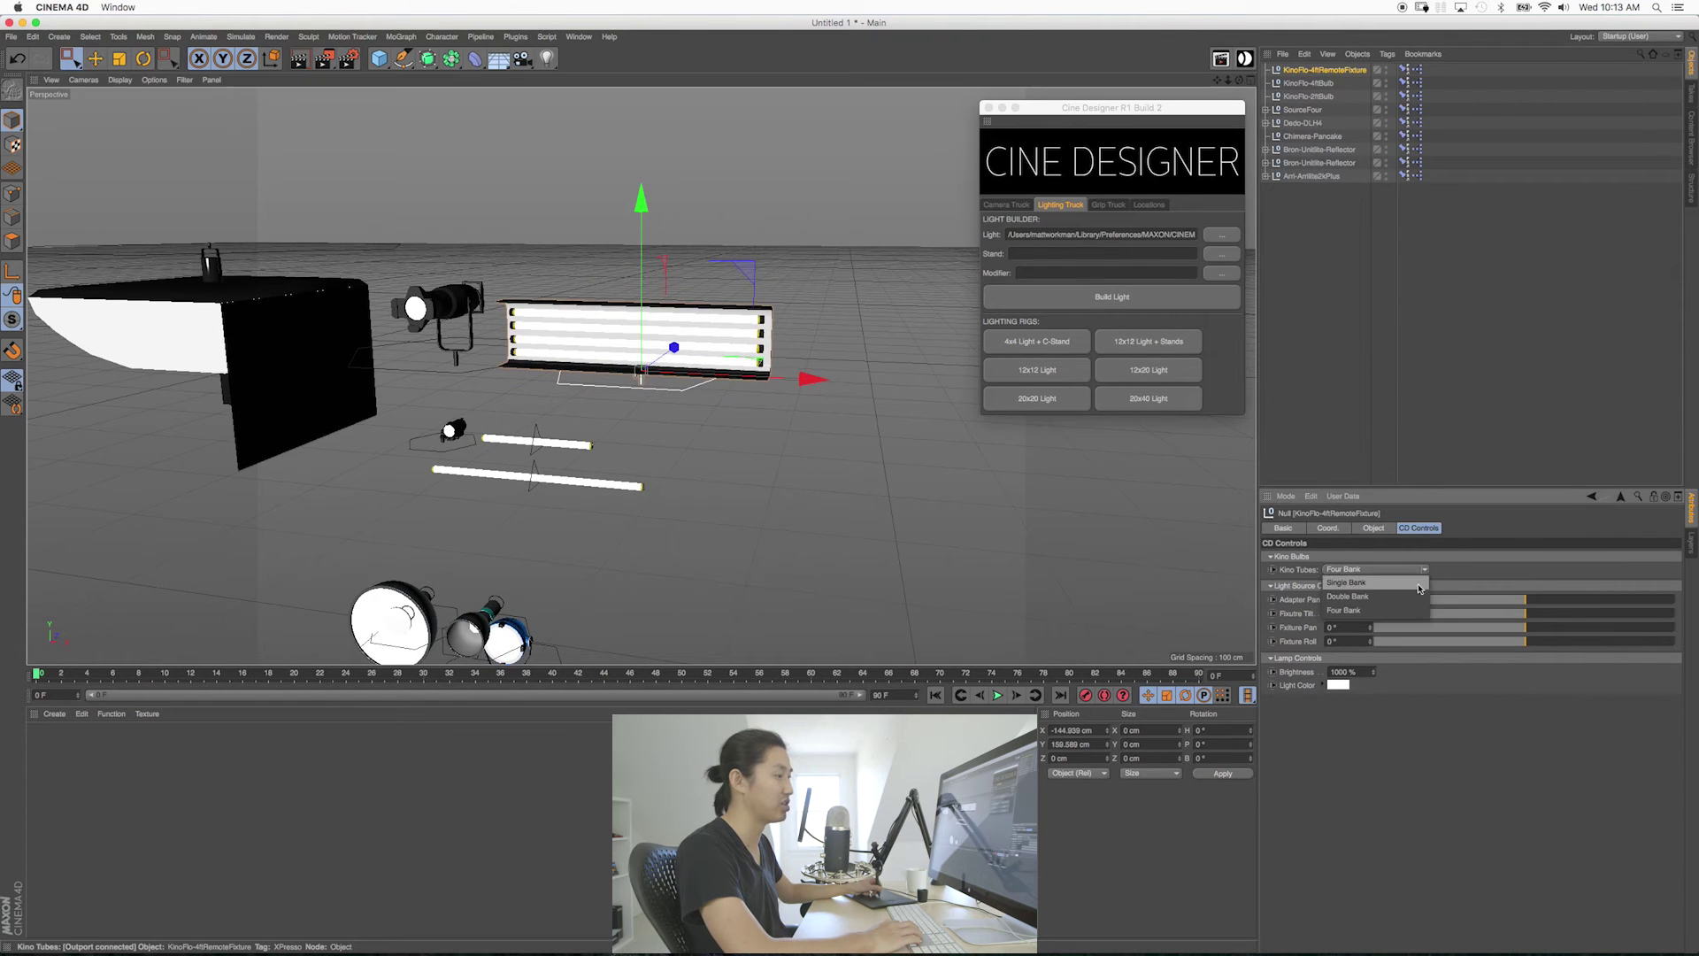
click(1425, 594)
click(1424, 569)
click(1425, 596)
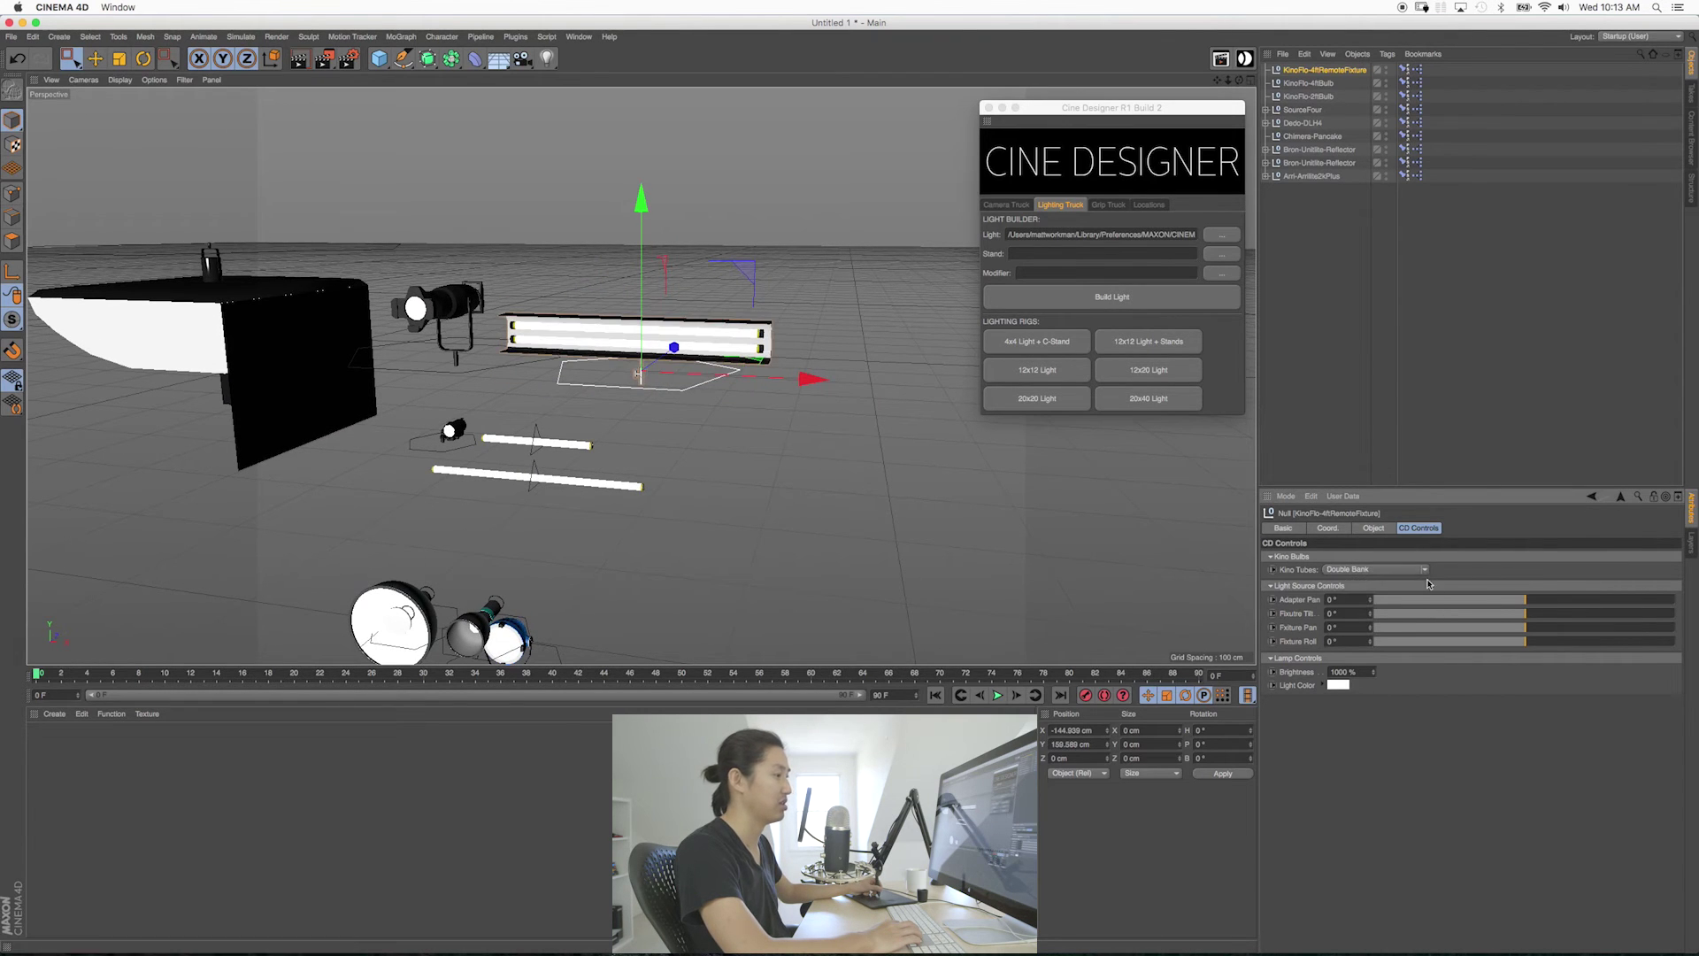
click(1423, 569)
click(1417, 610)
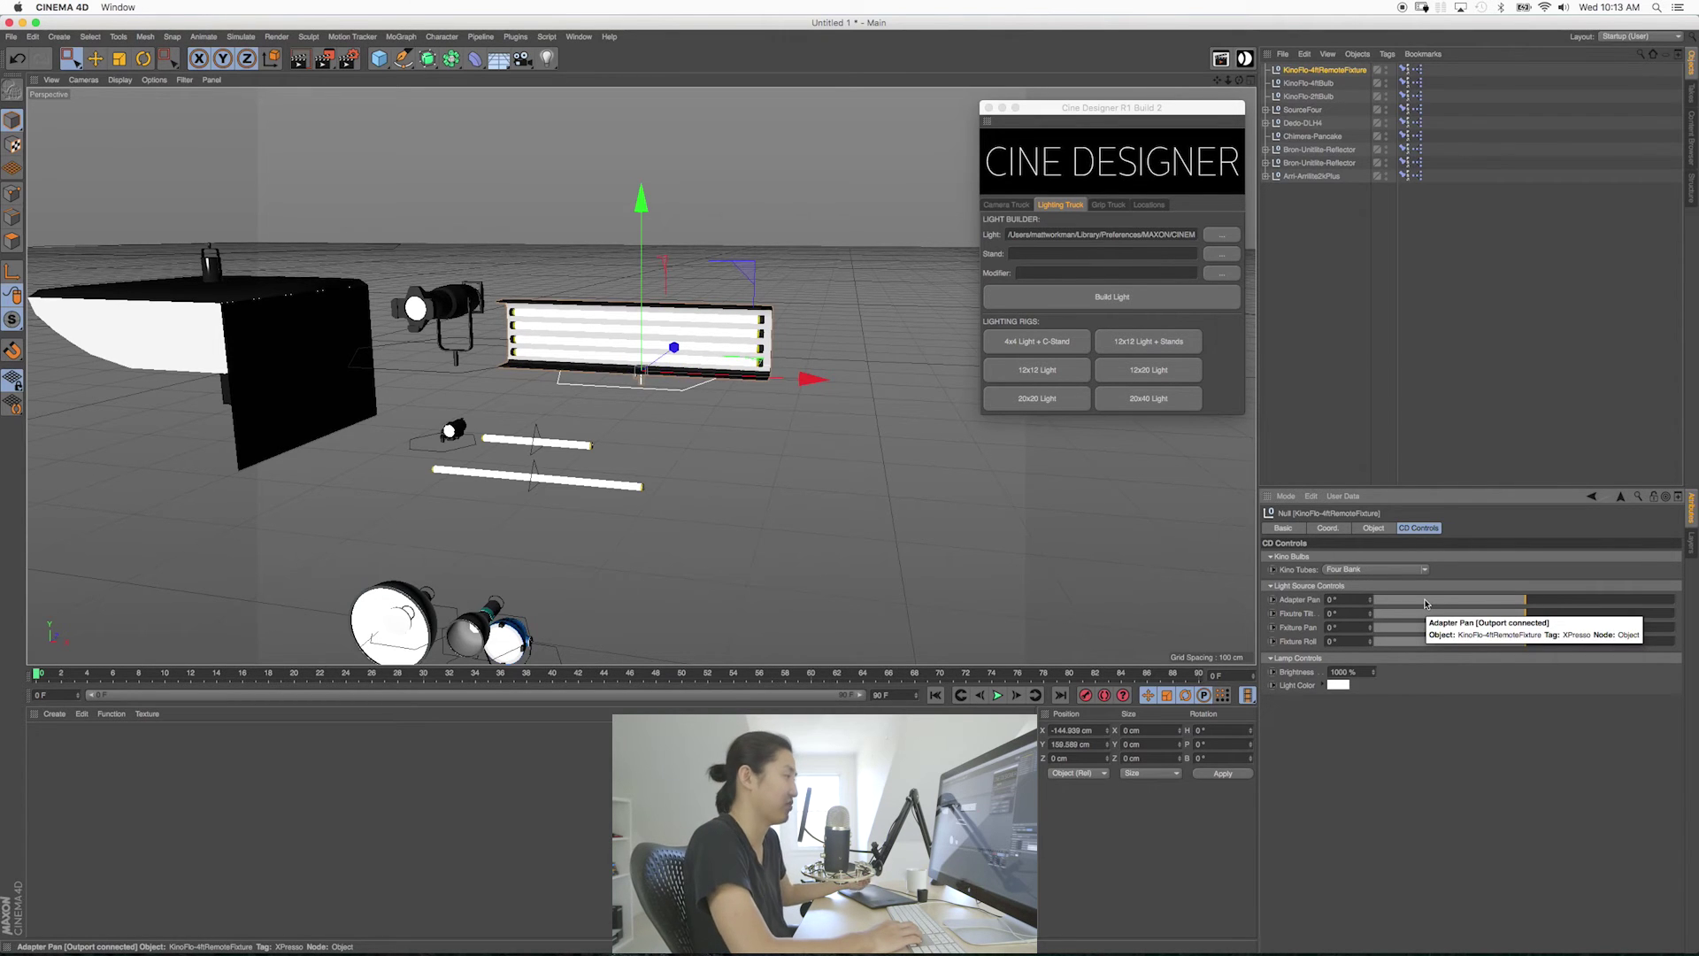
Browse the MoleRichardson folder of the light library without choosing a file.
alt+middle_drag(734, 455, 687, 411)
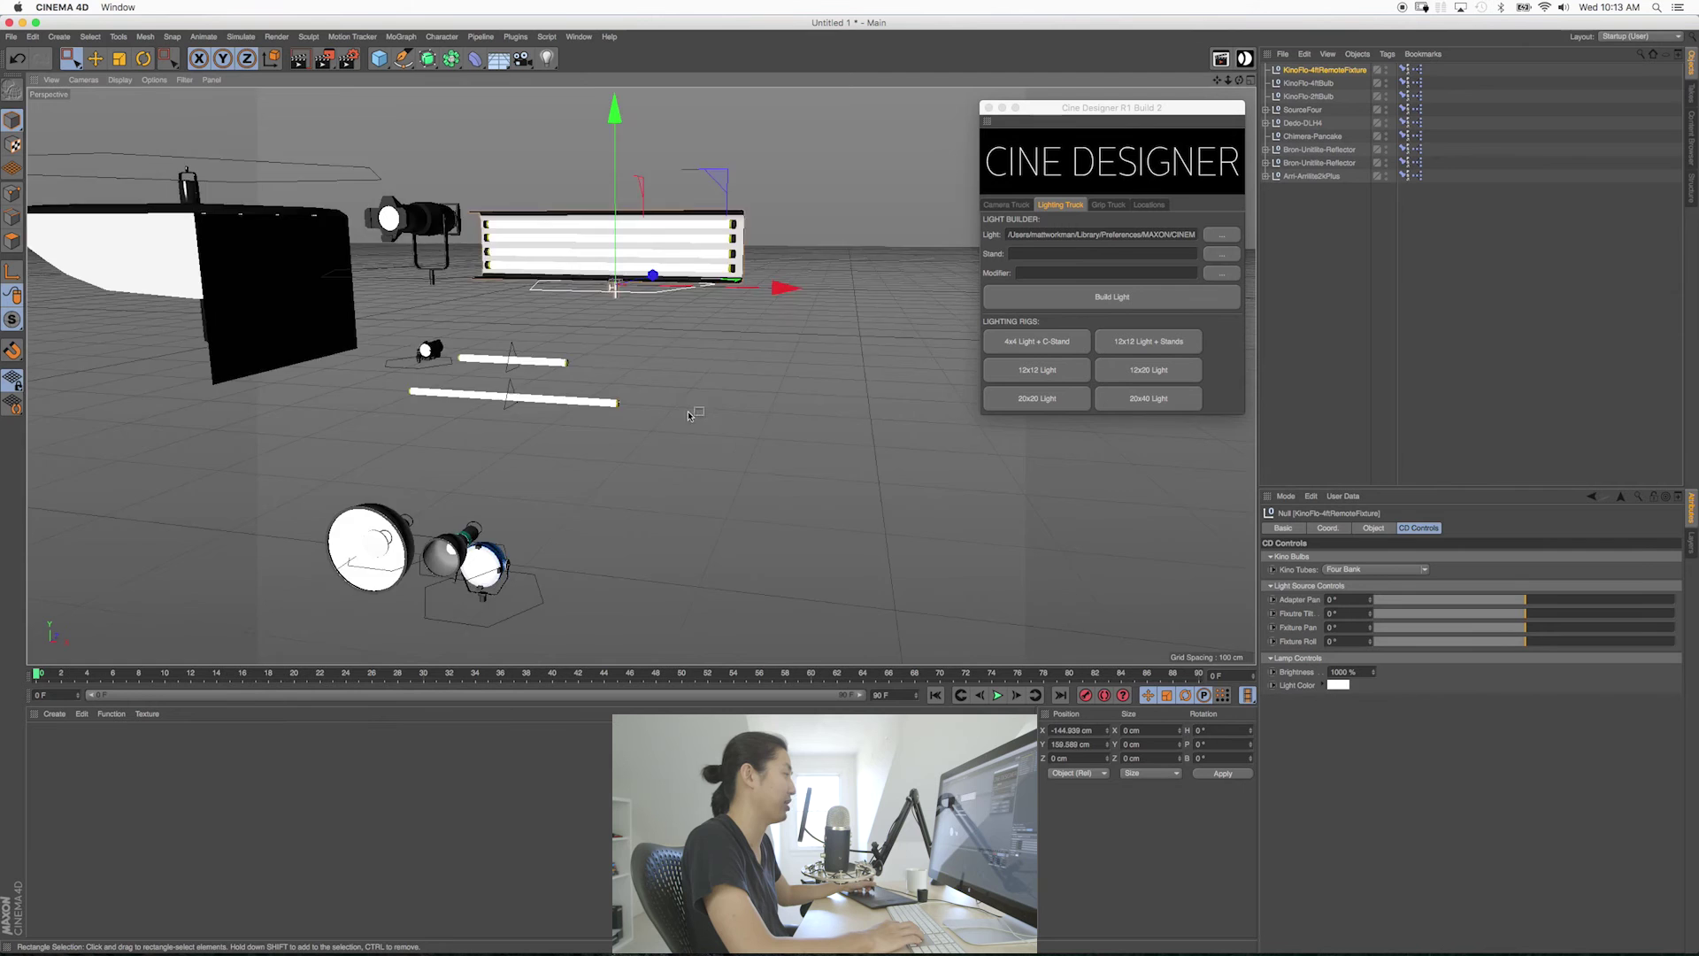
alt+right_drag(688, 411, 638, 412)
alt+drag(639, 411, 622, 367)
alt+drag(743, 408, 662, 342)
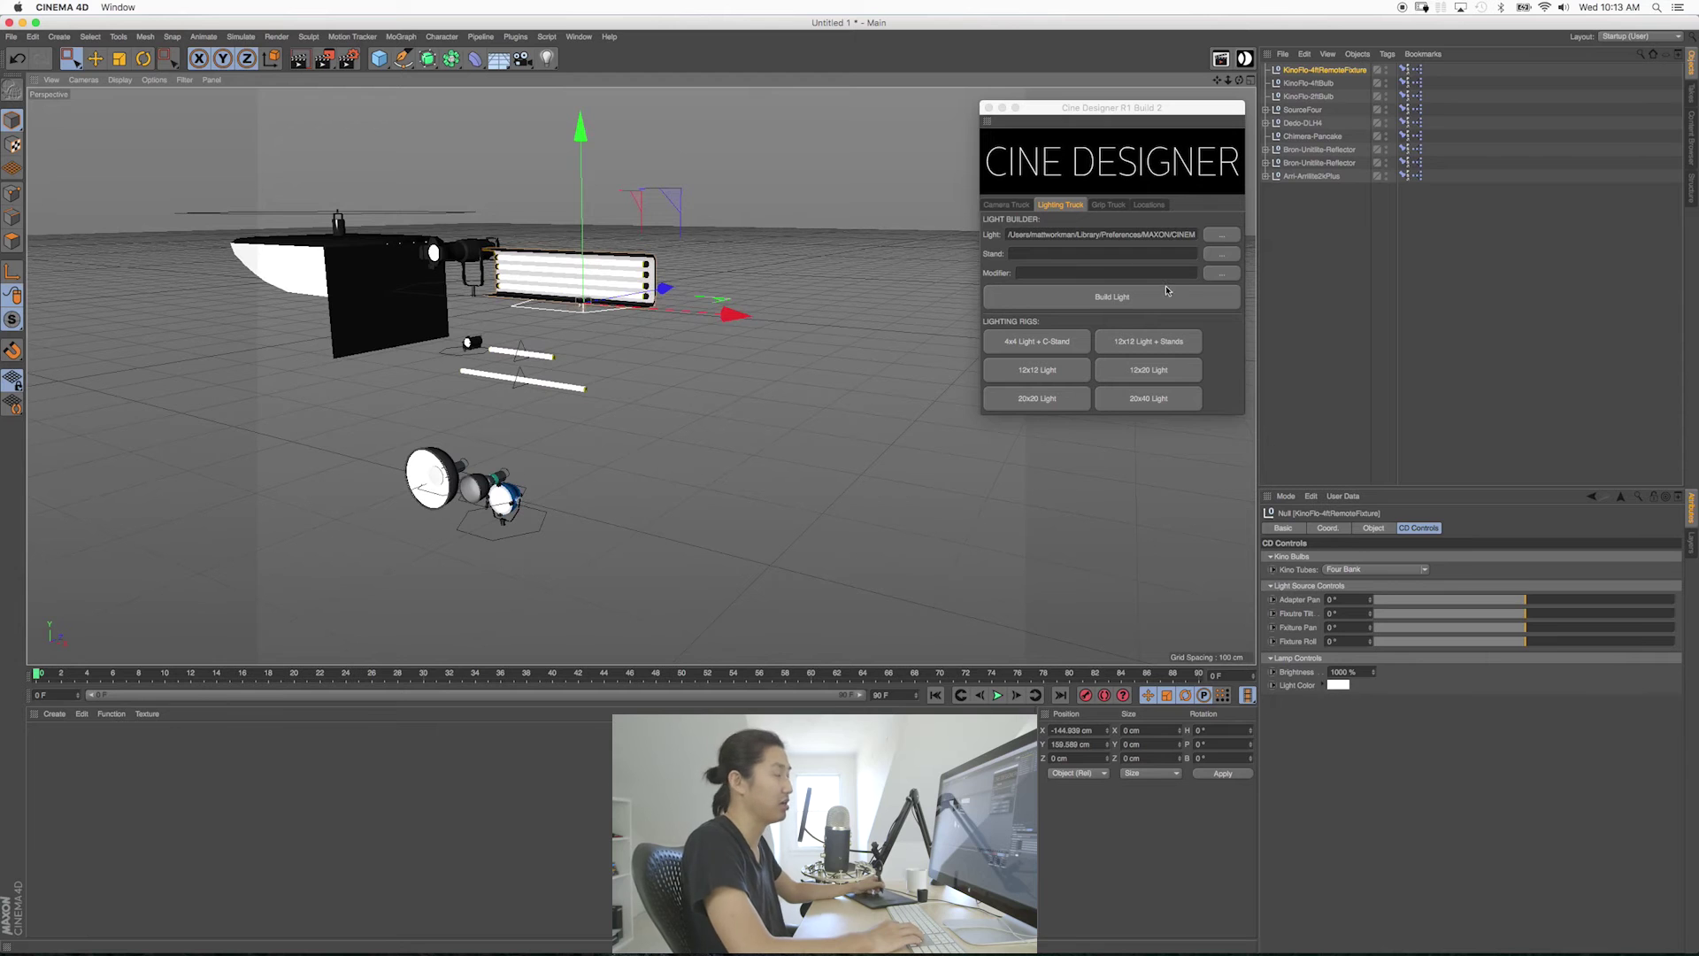
click(1210, 256)
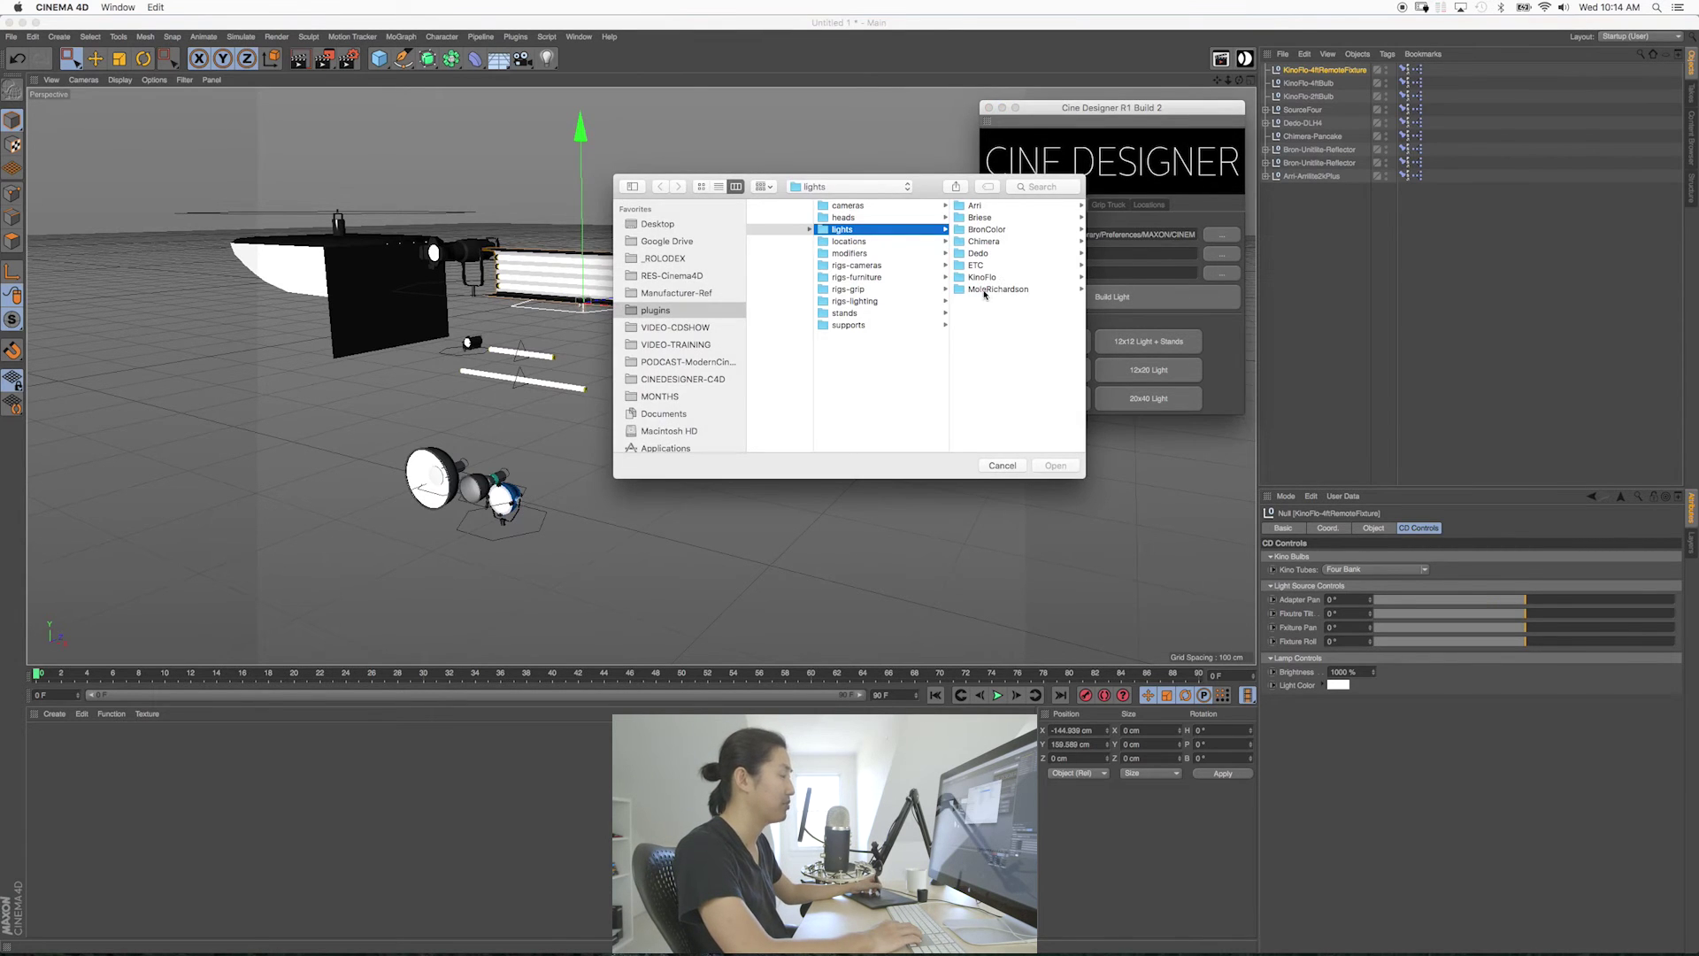
click(988, 289)
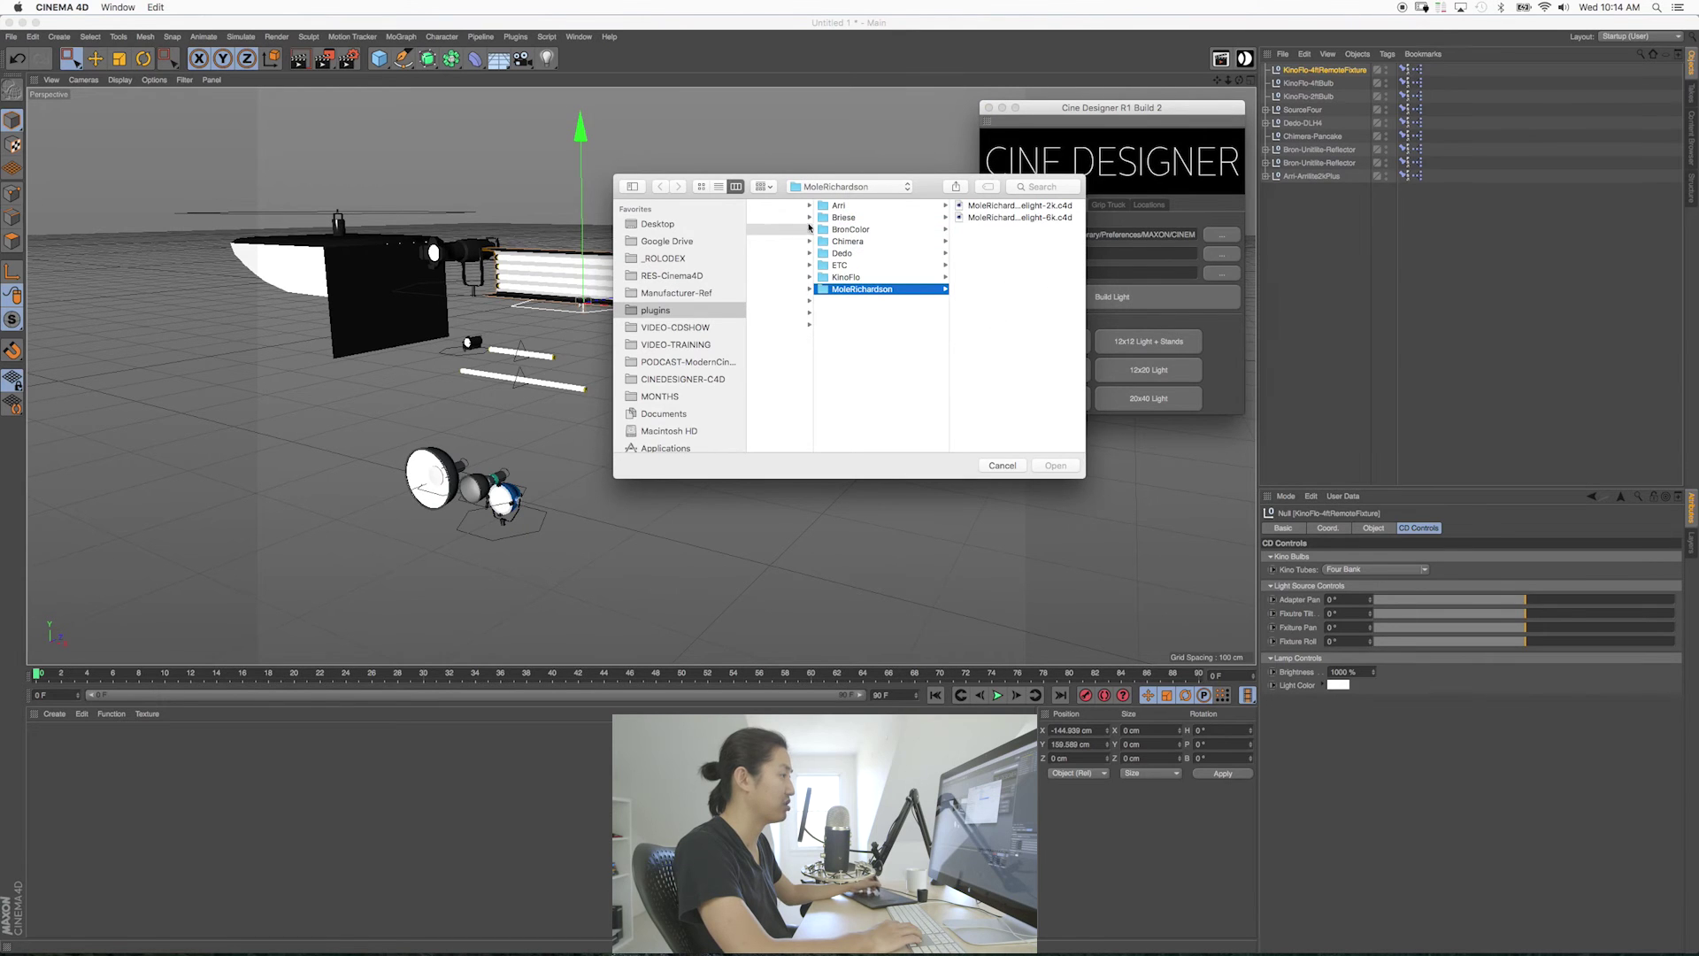
click(1003, 465)
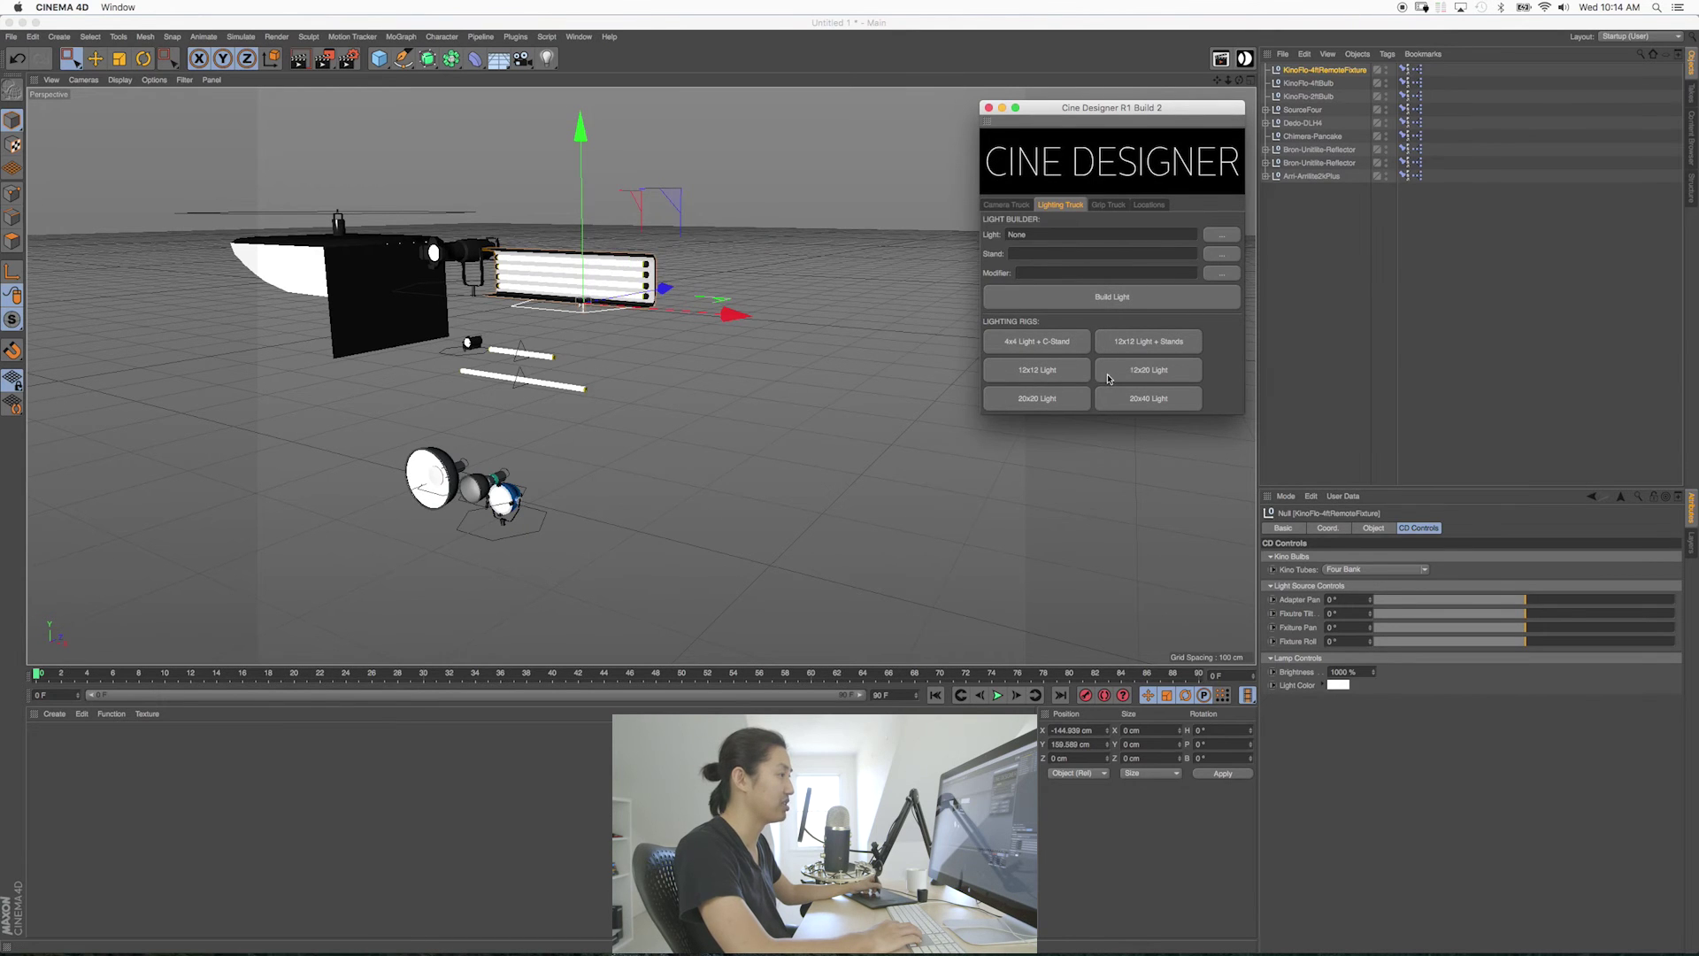
Build the Chimera-Pancake-Hung light on the ComboMegaBoom stand with the Light Builder.
click(1217, 240)
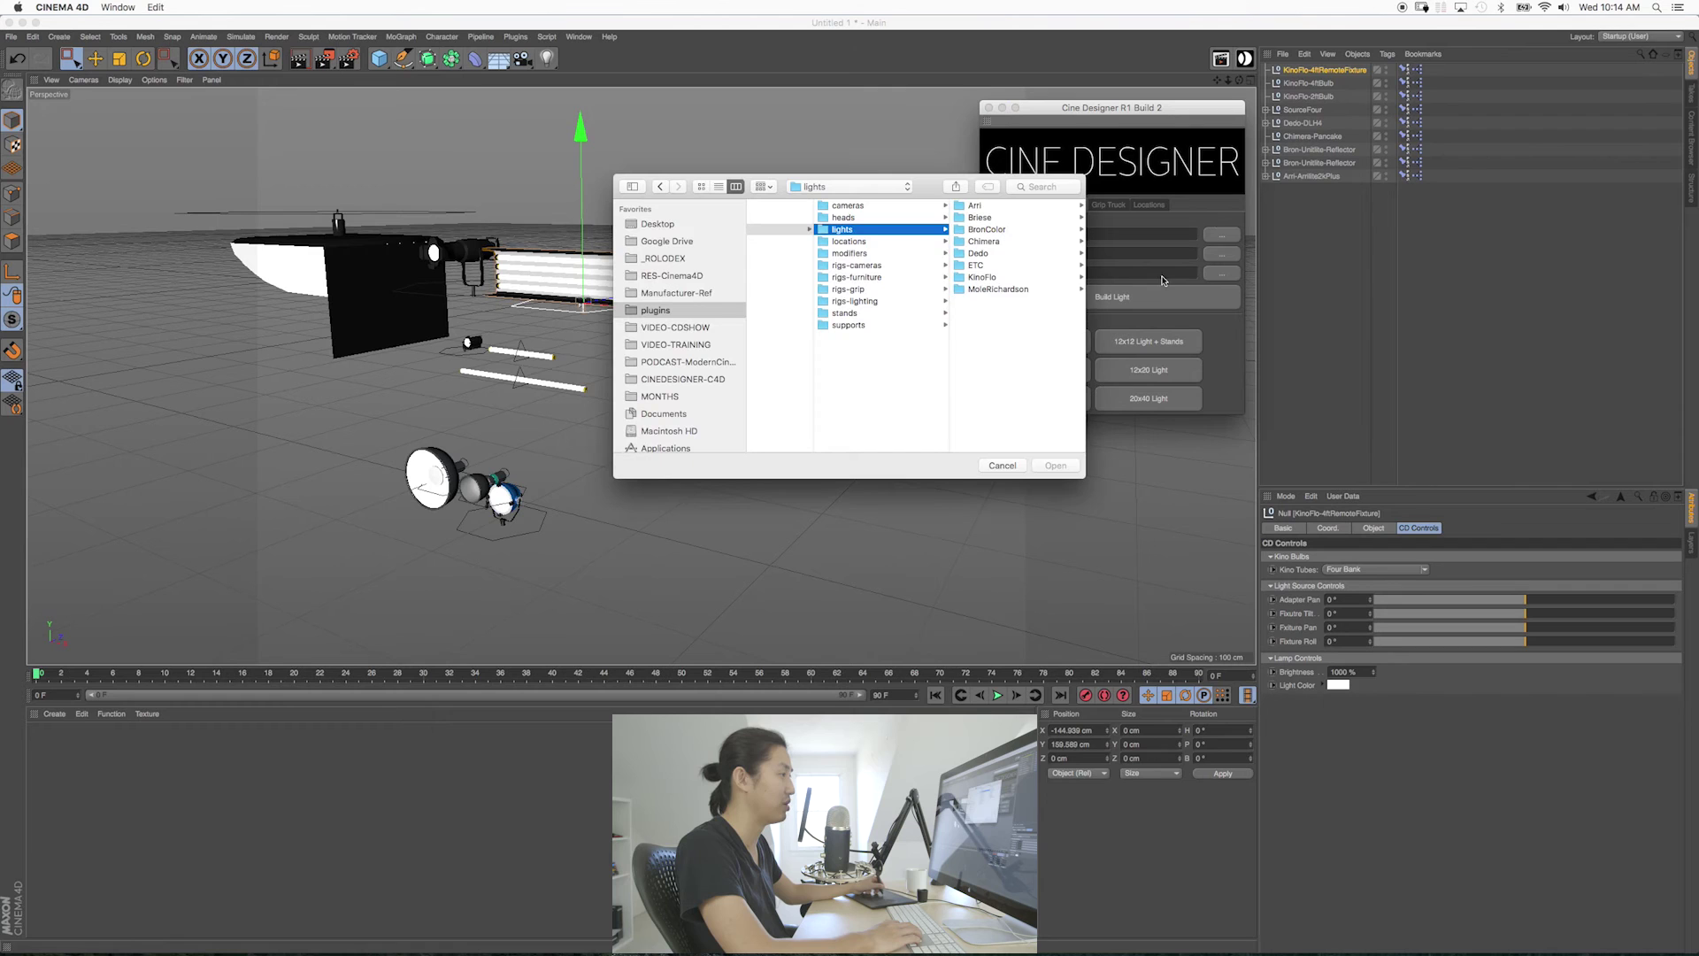
click(990, 244)
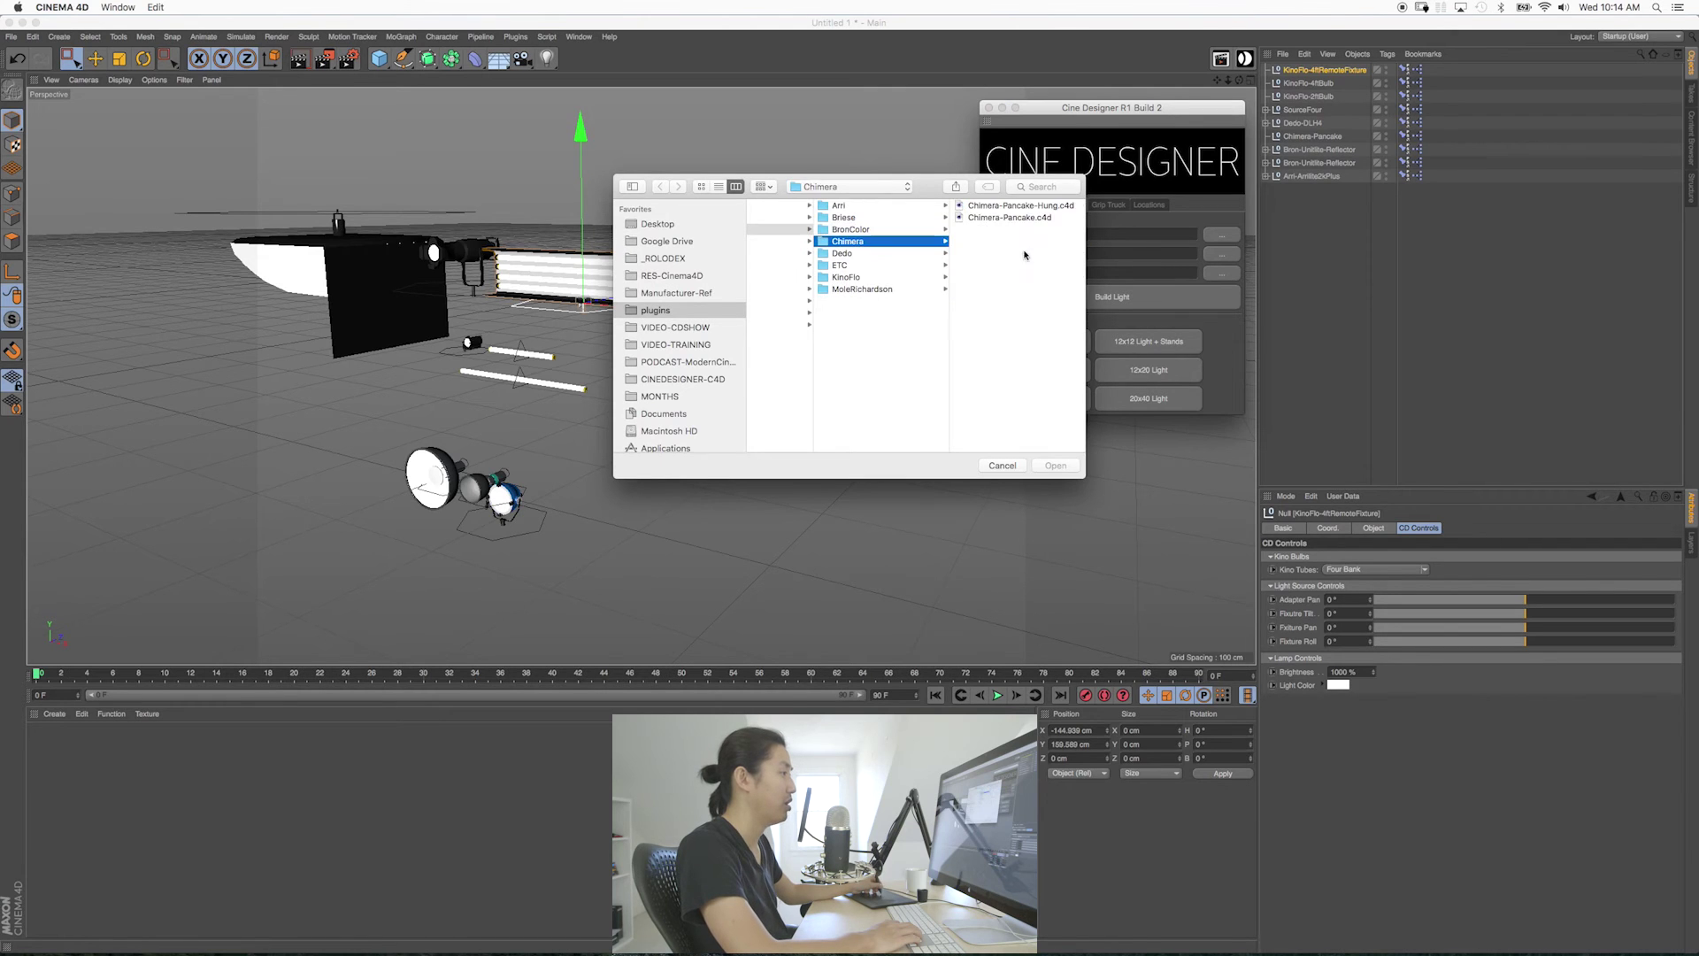
double_click(1007, 208)
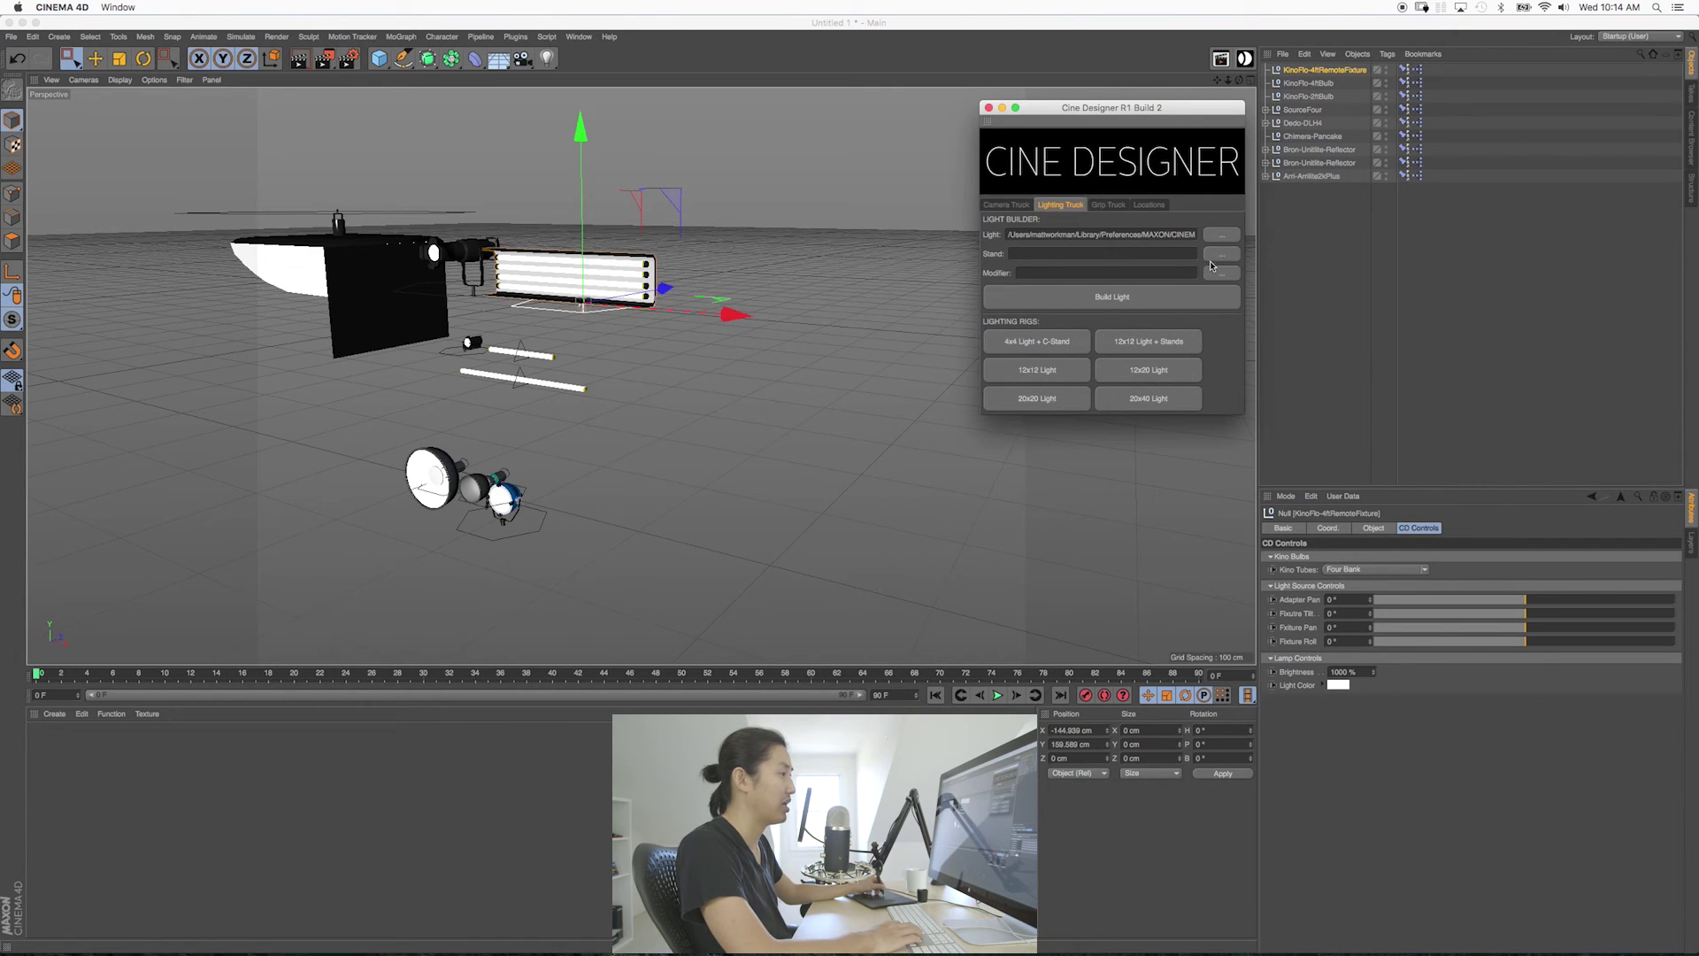
click(1215, 257)
click(987, 232)
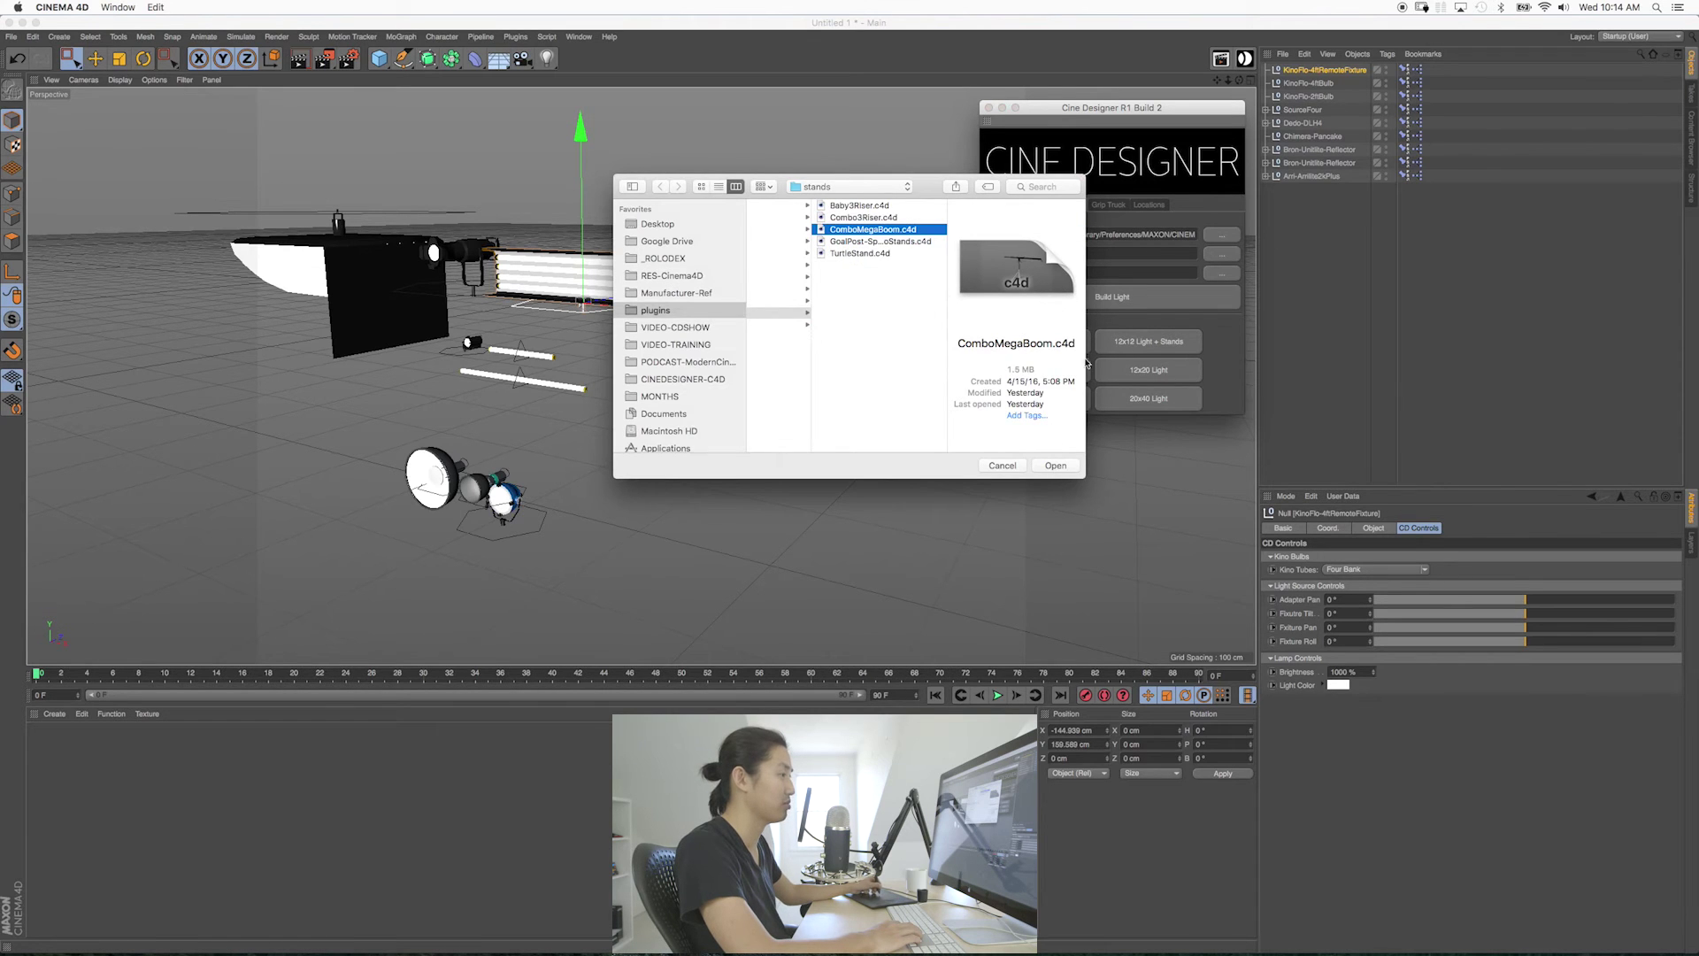
click(1056, 466)
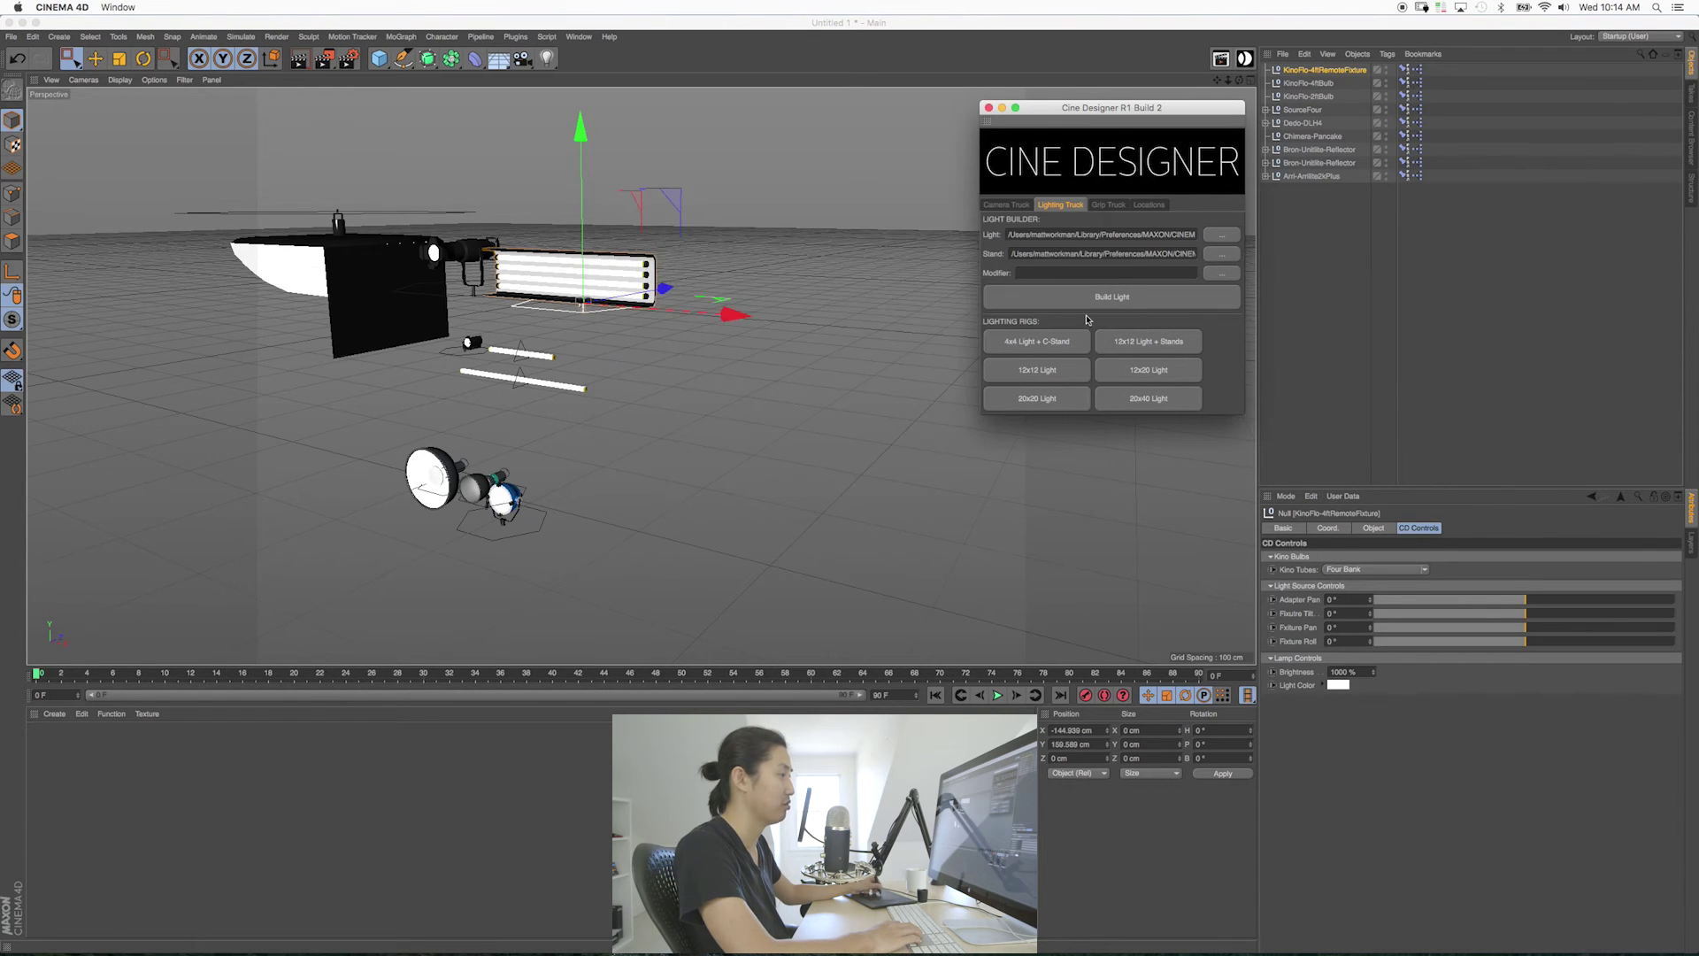
click(1111, 296)
Raise the junior stand's height so the mega boom sits at about Y 284 cm.
alt+drag(809, 435, 743, 437)
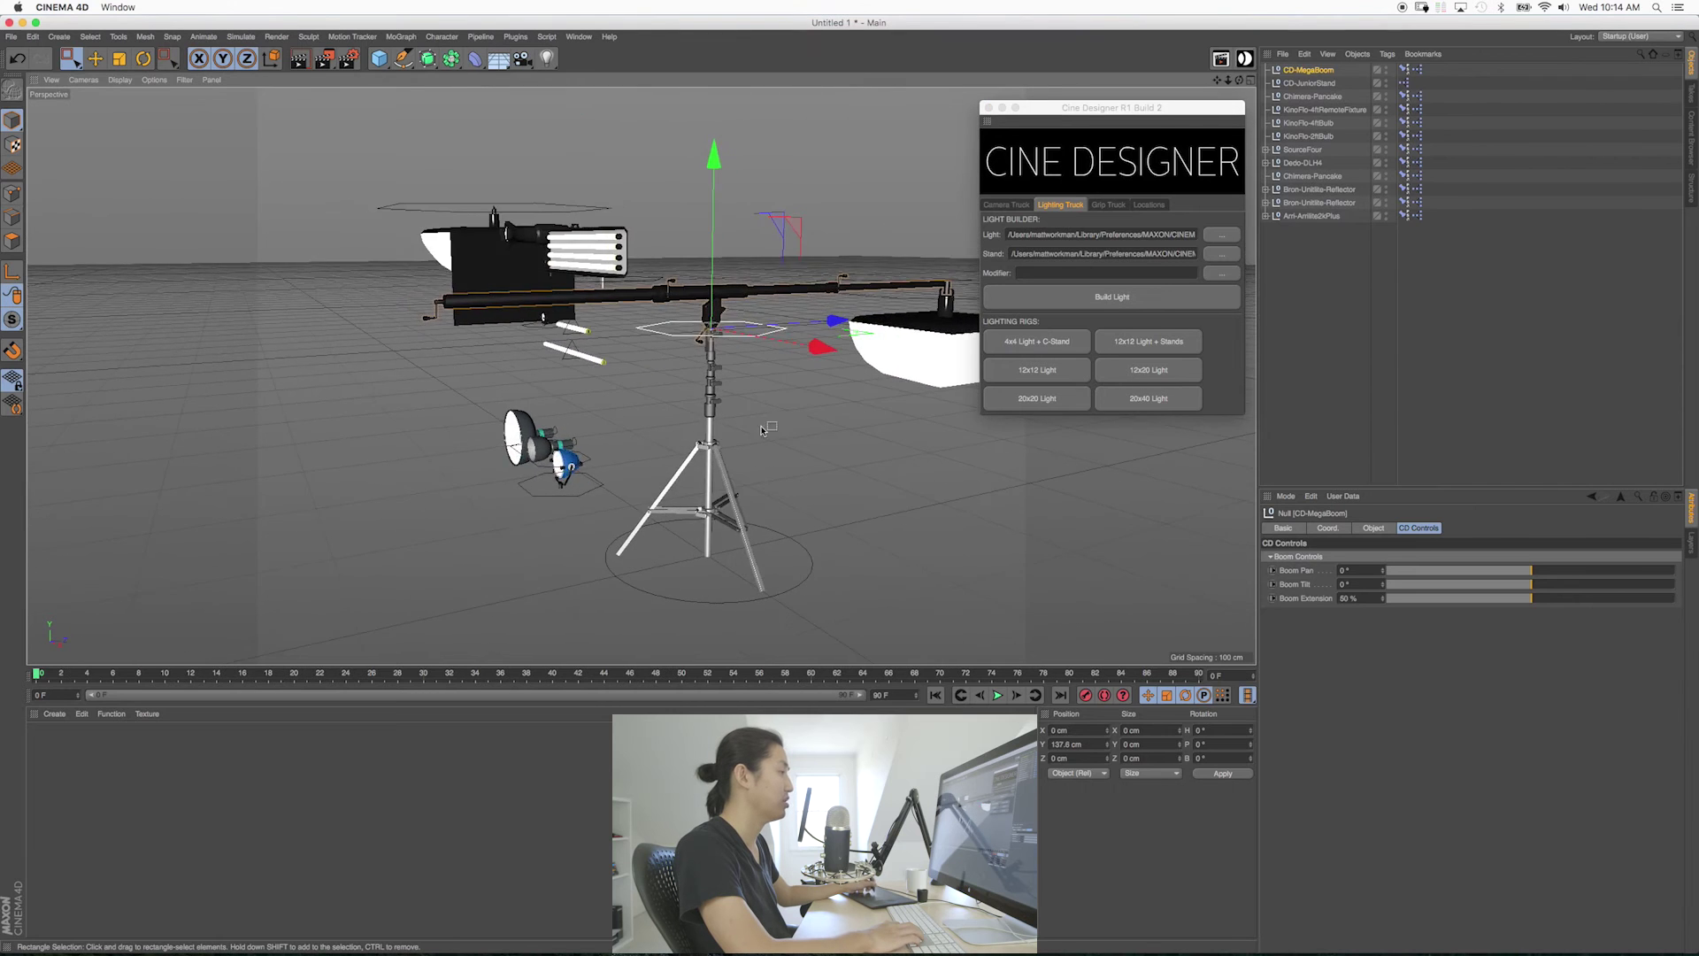
alt+right_drag(744, 436, 726, 437)
alt+drag(726, 437, 720, 438)
click(765, 599)
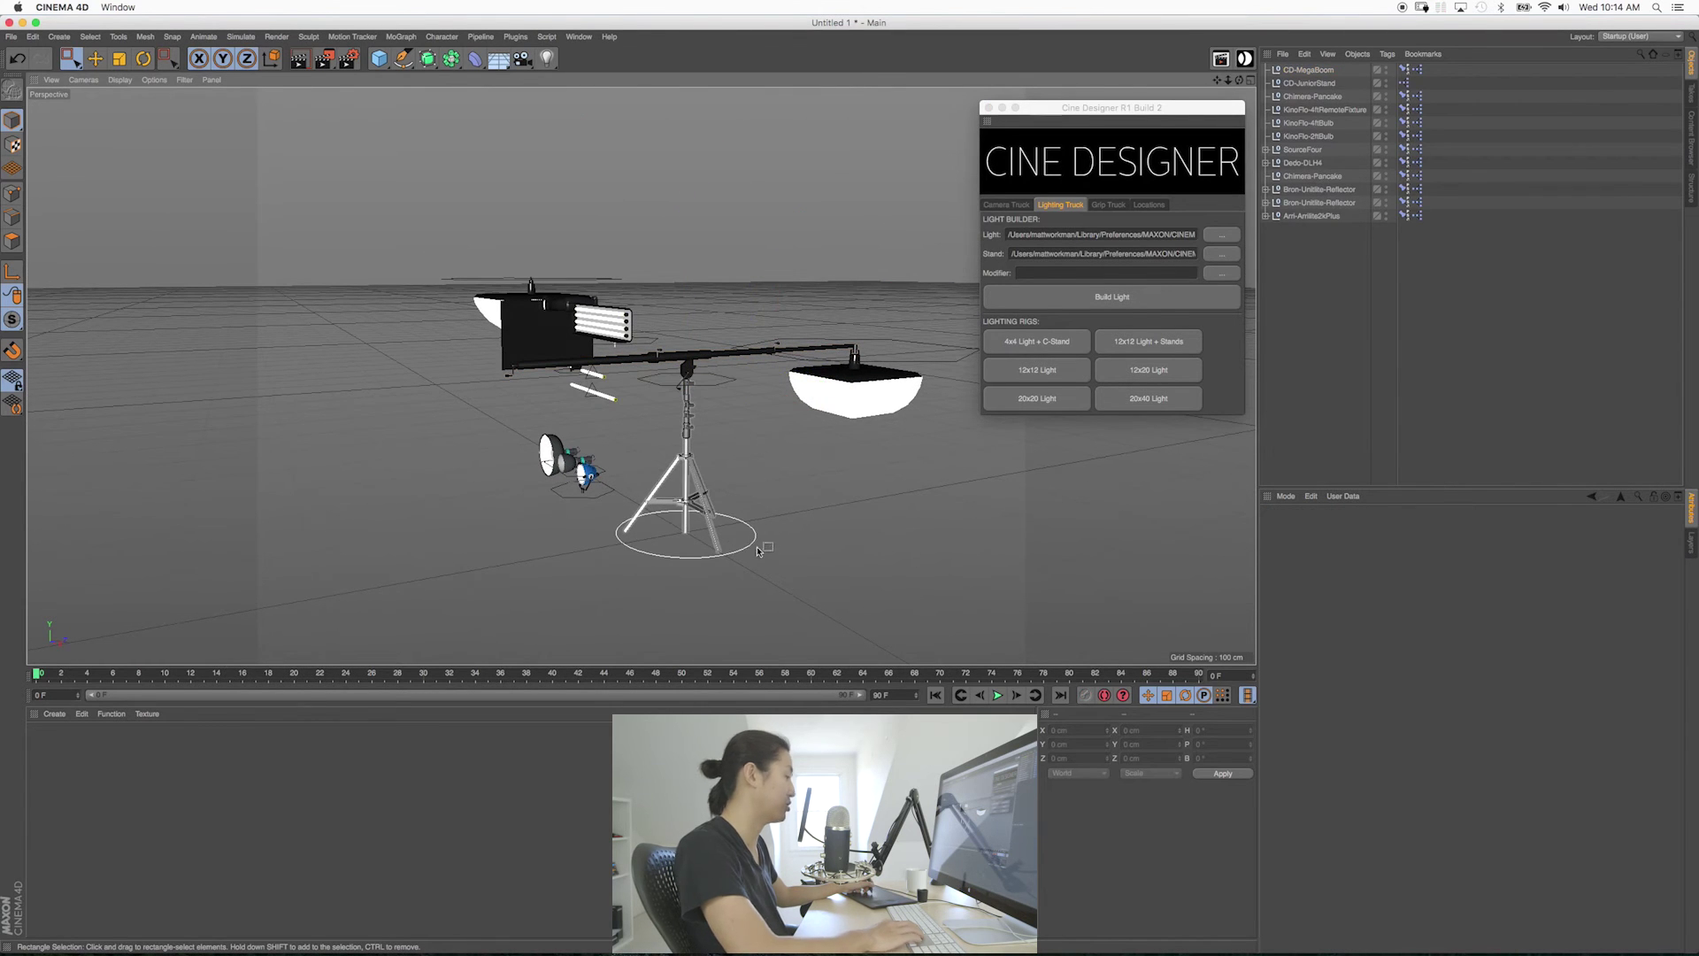
click(721, 551)
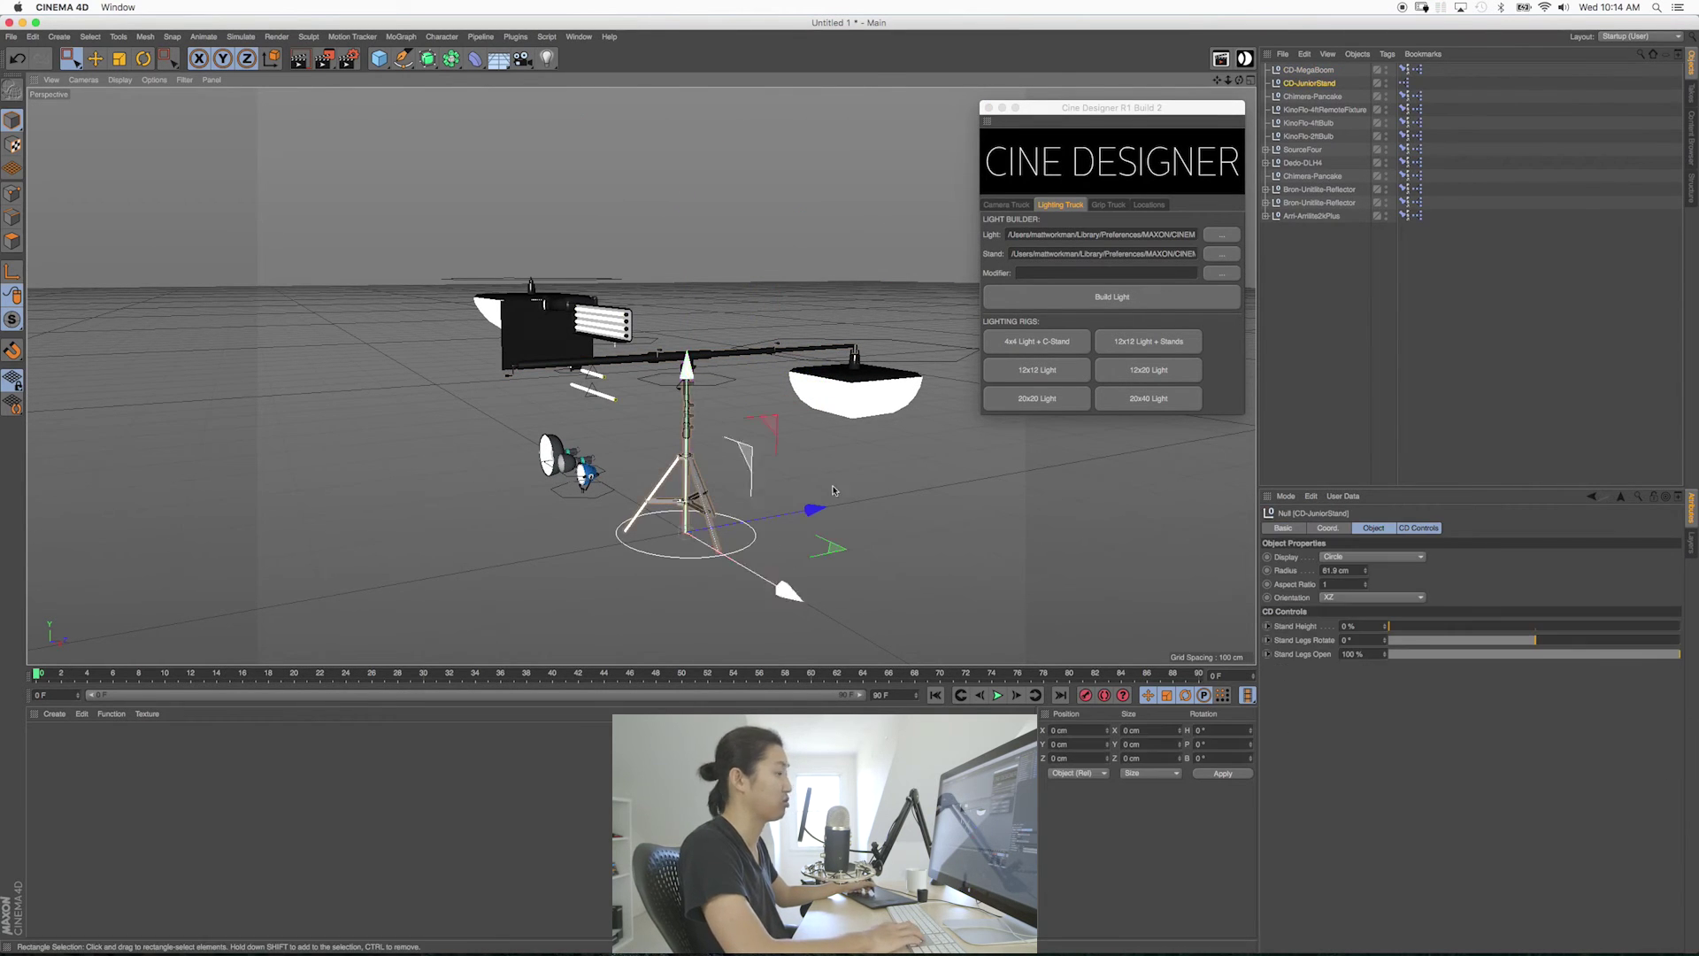
drag(1403, 630, 1535, 629)
Set the mega boom's extension to 100%.
alt+drag(815, 456, 759, 376)
click(735, 278)
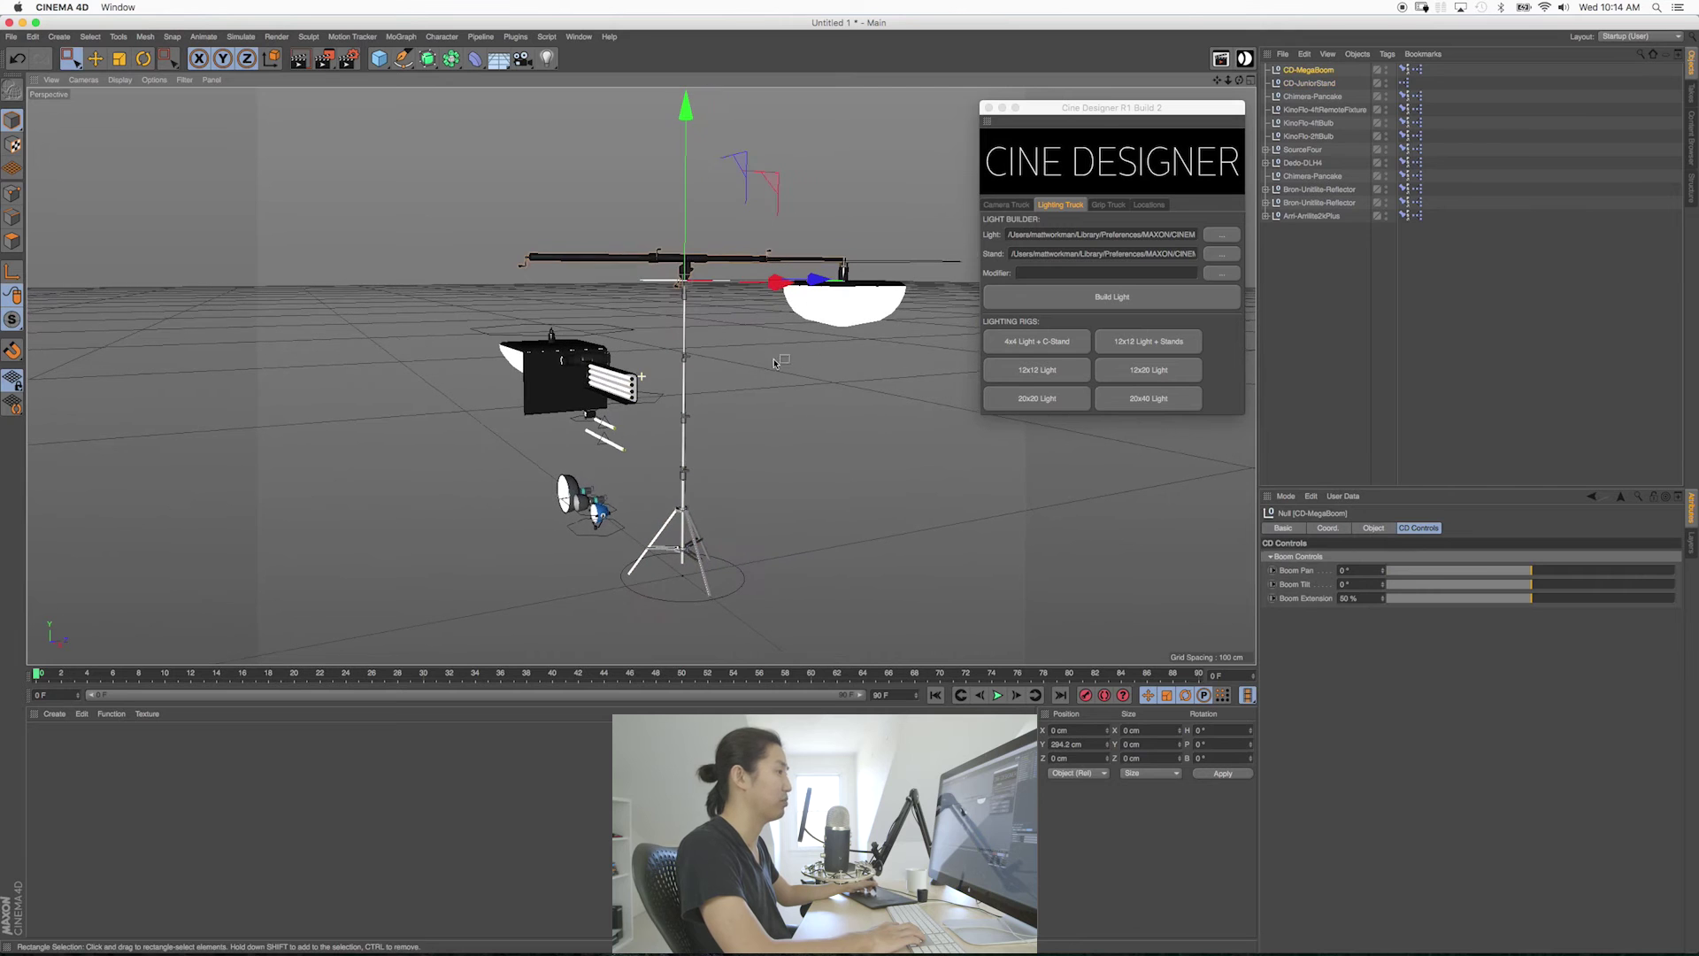
drag(1532, 598, 1676, 599)
alt+drag(754, 412, 613, 354)
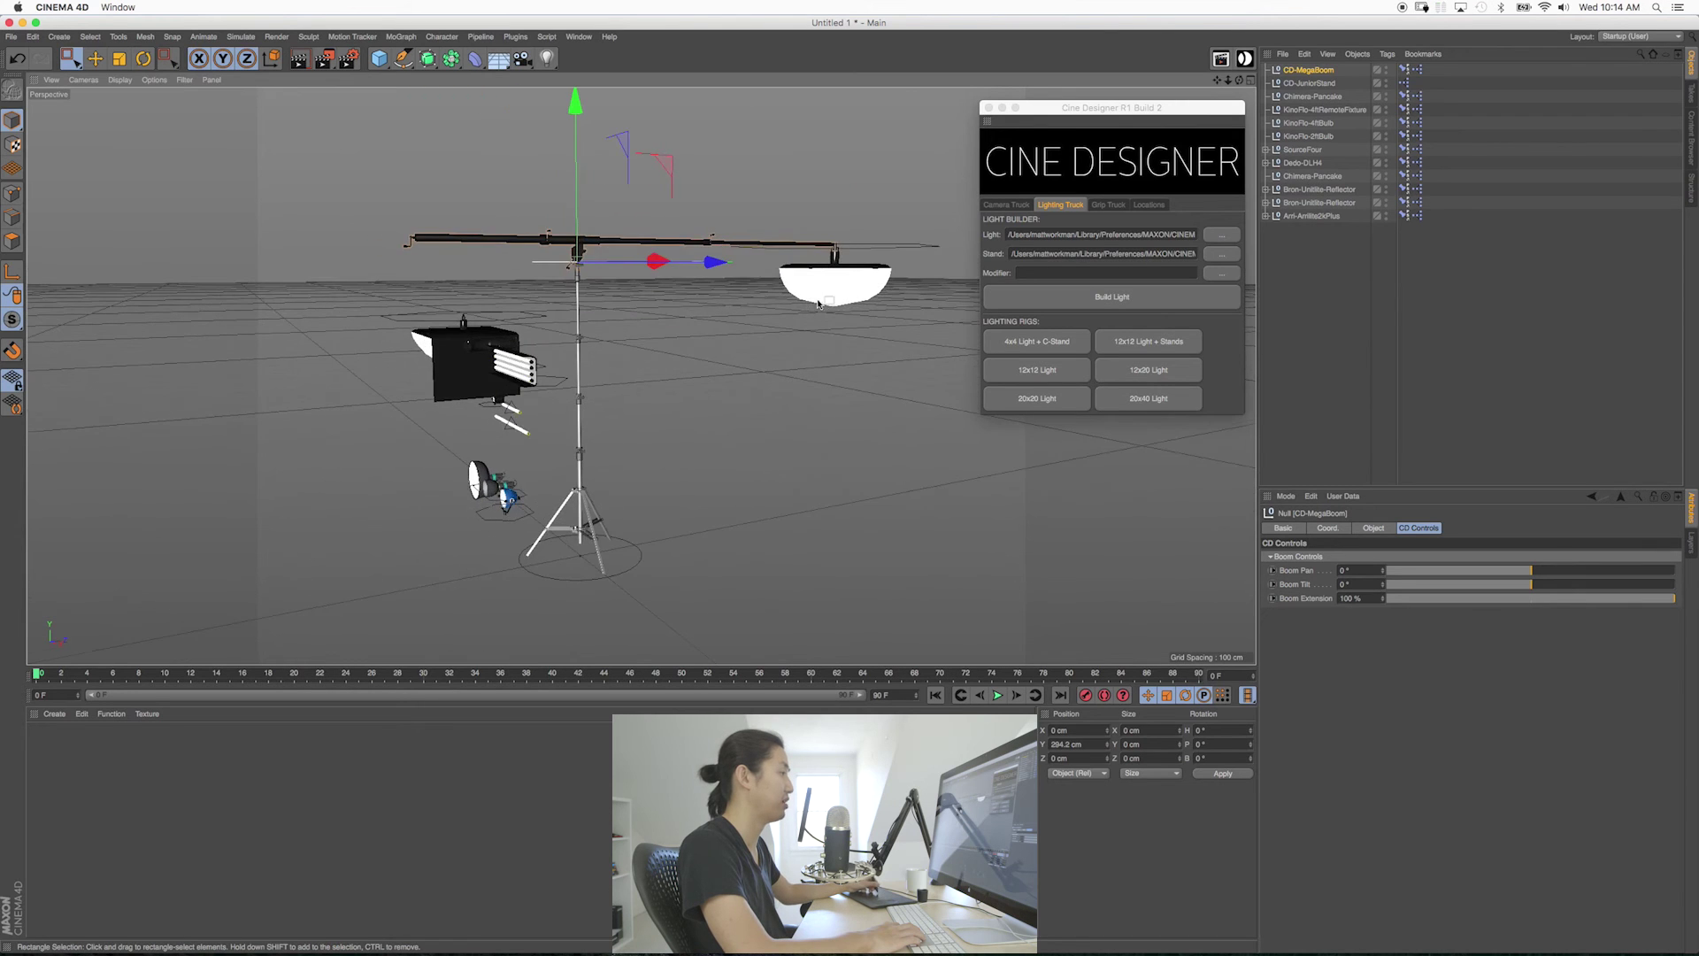
Pan the mega boom slightly in the negative direction and tilt it to about 17.7°.
alt+drag(818, 303, 756, 290)
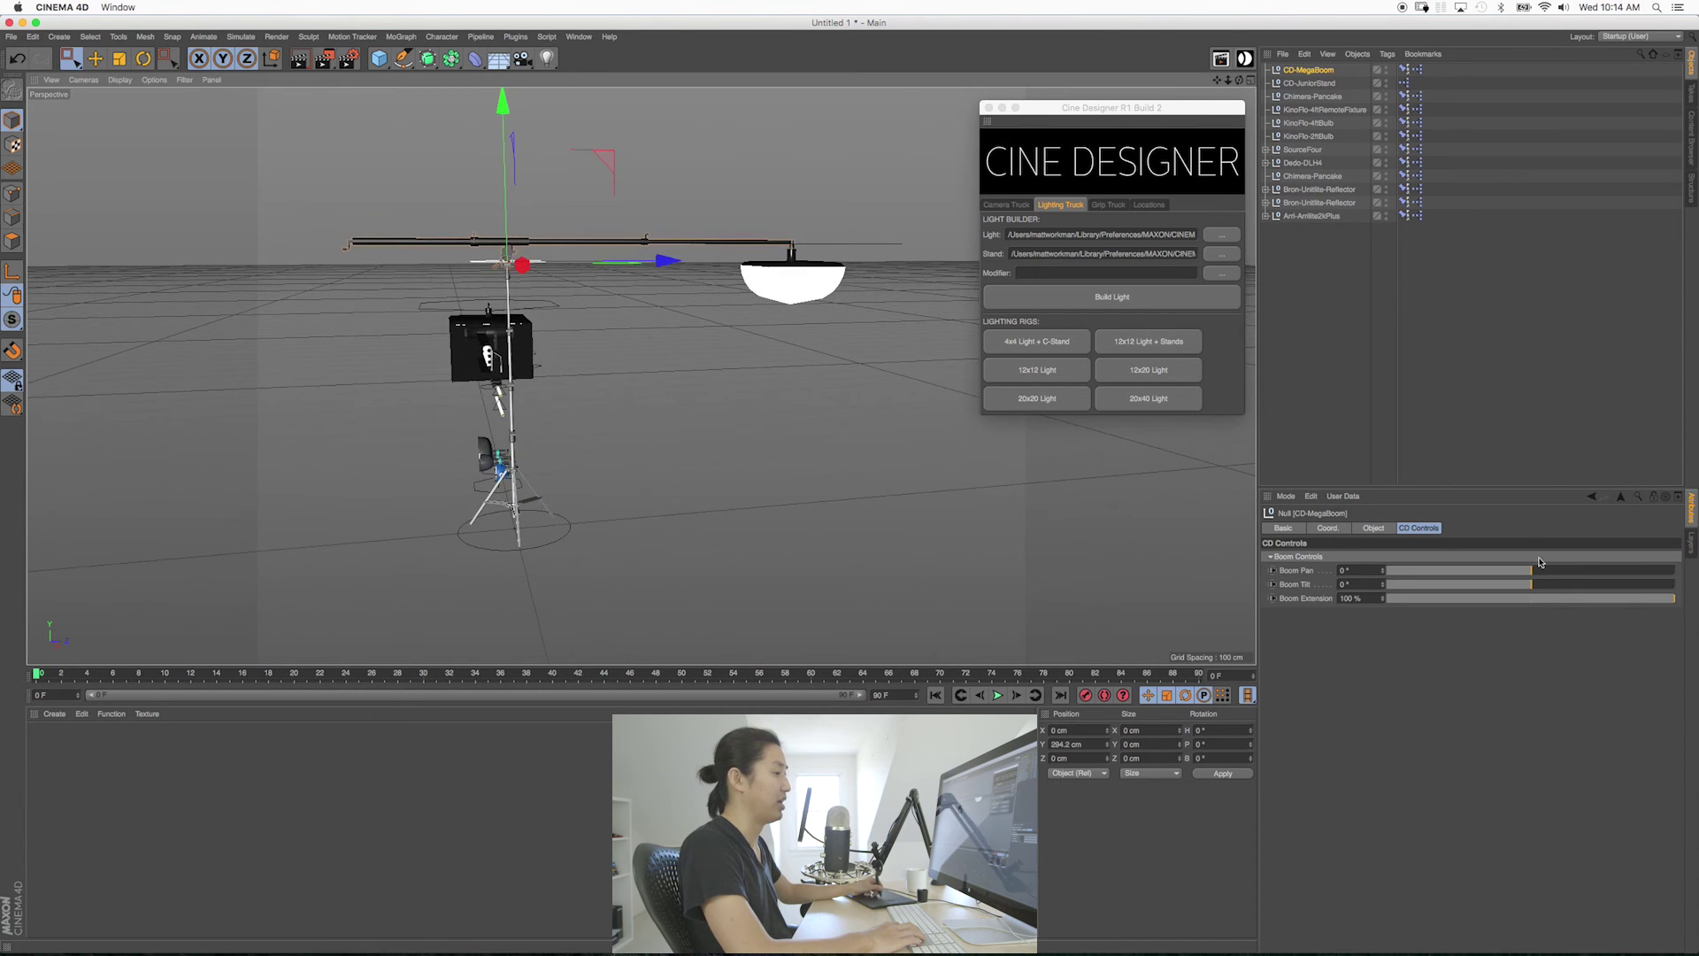
drag(1536, 569, 1617, 595)
alt+drag(682, 387, 711, 366)
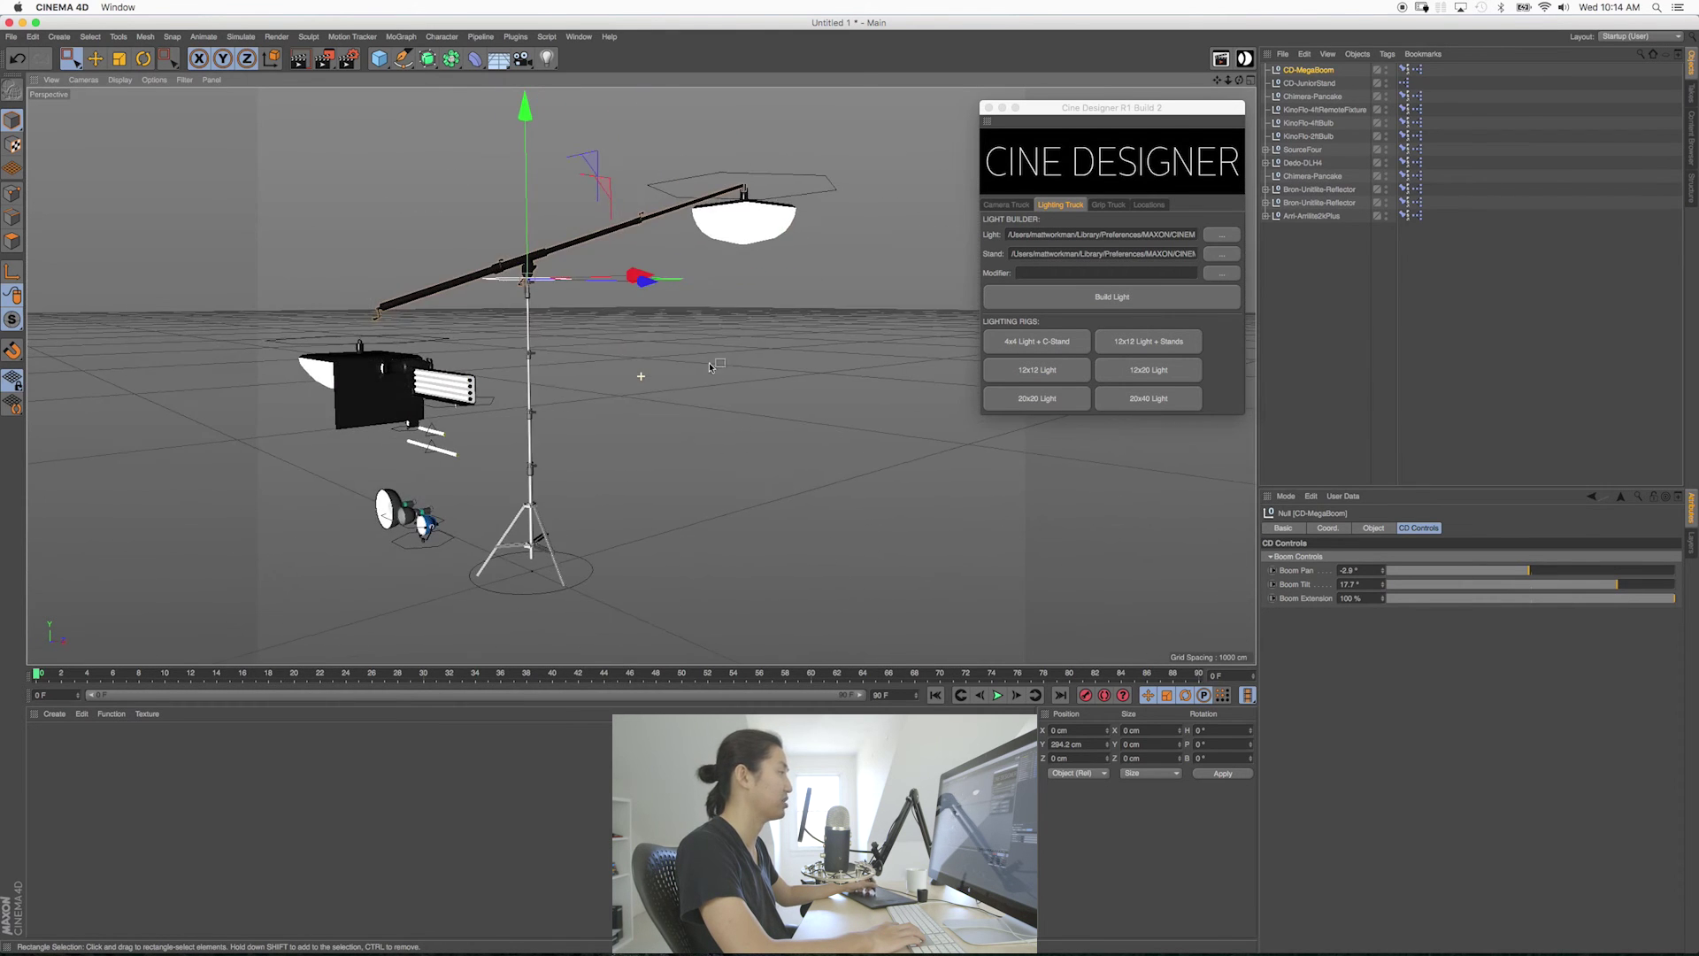
Build the Arri-T12 light on the TurtleStand with the Light Builder.
click(1222, 255)
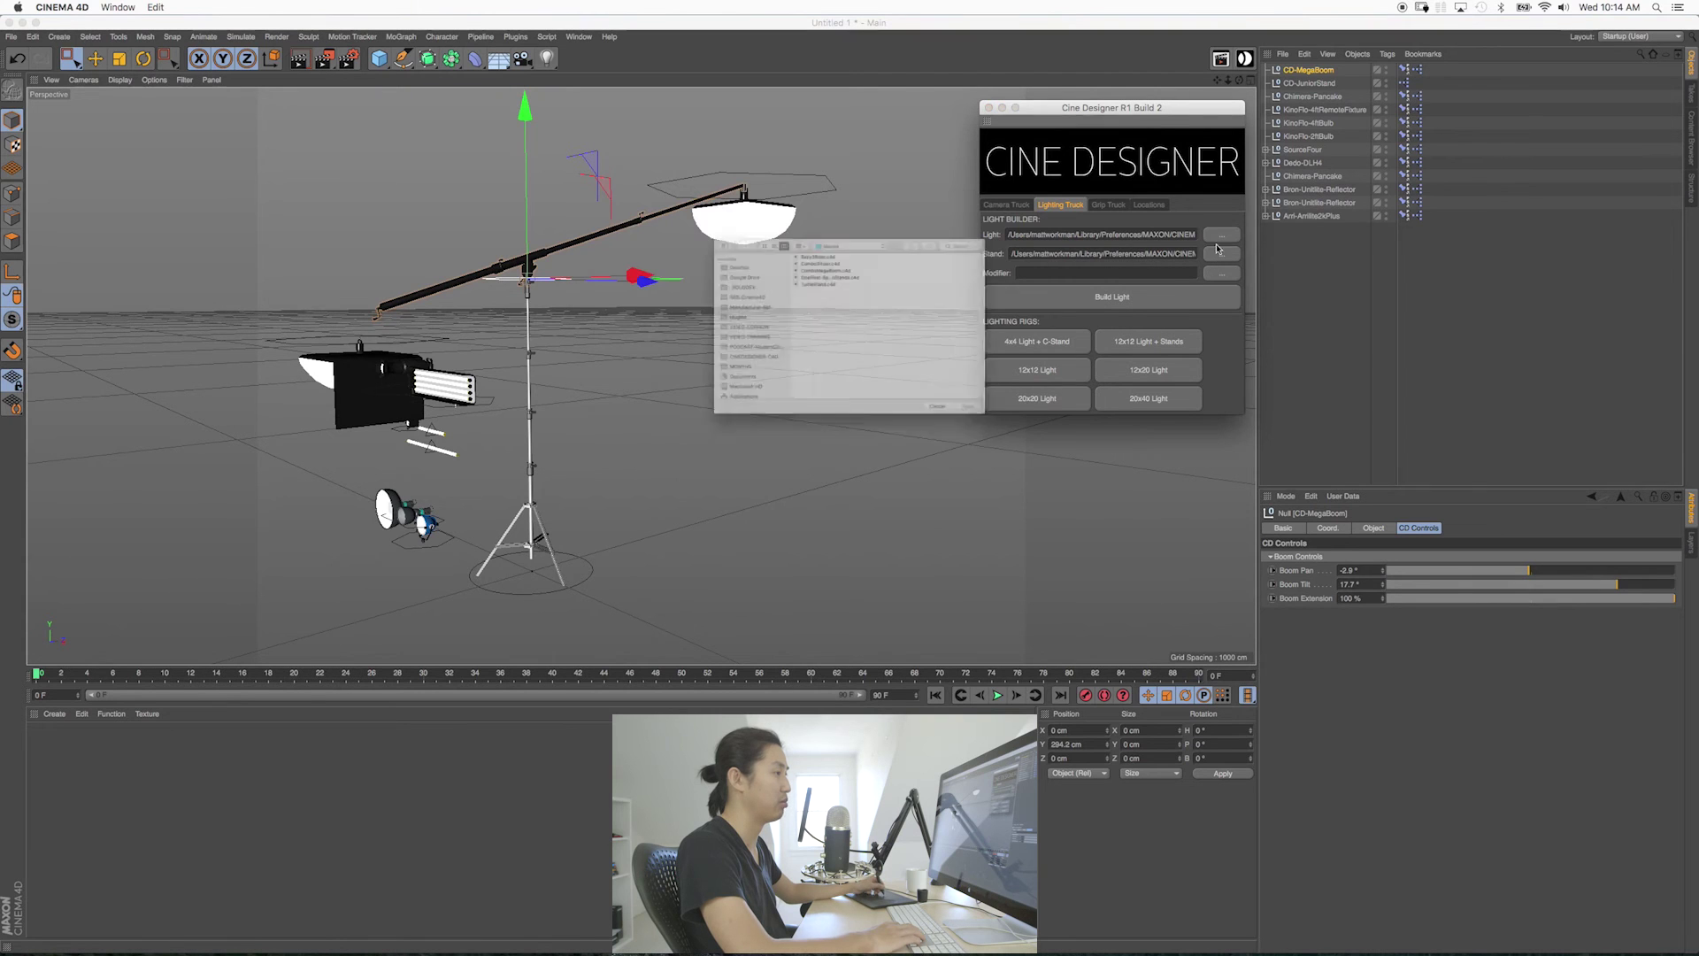
click(976, 206)
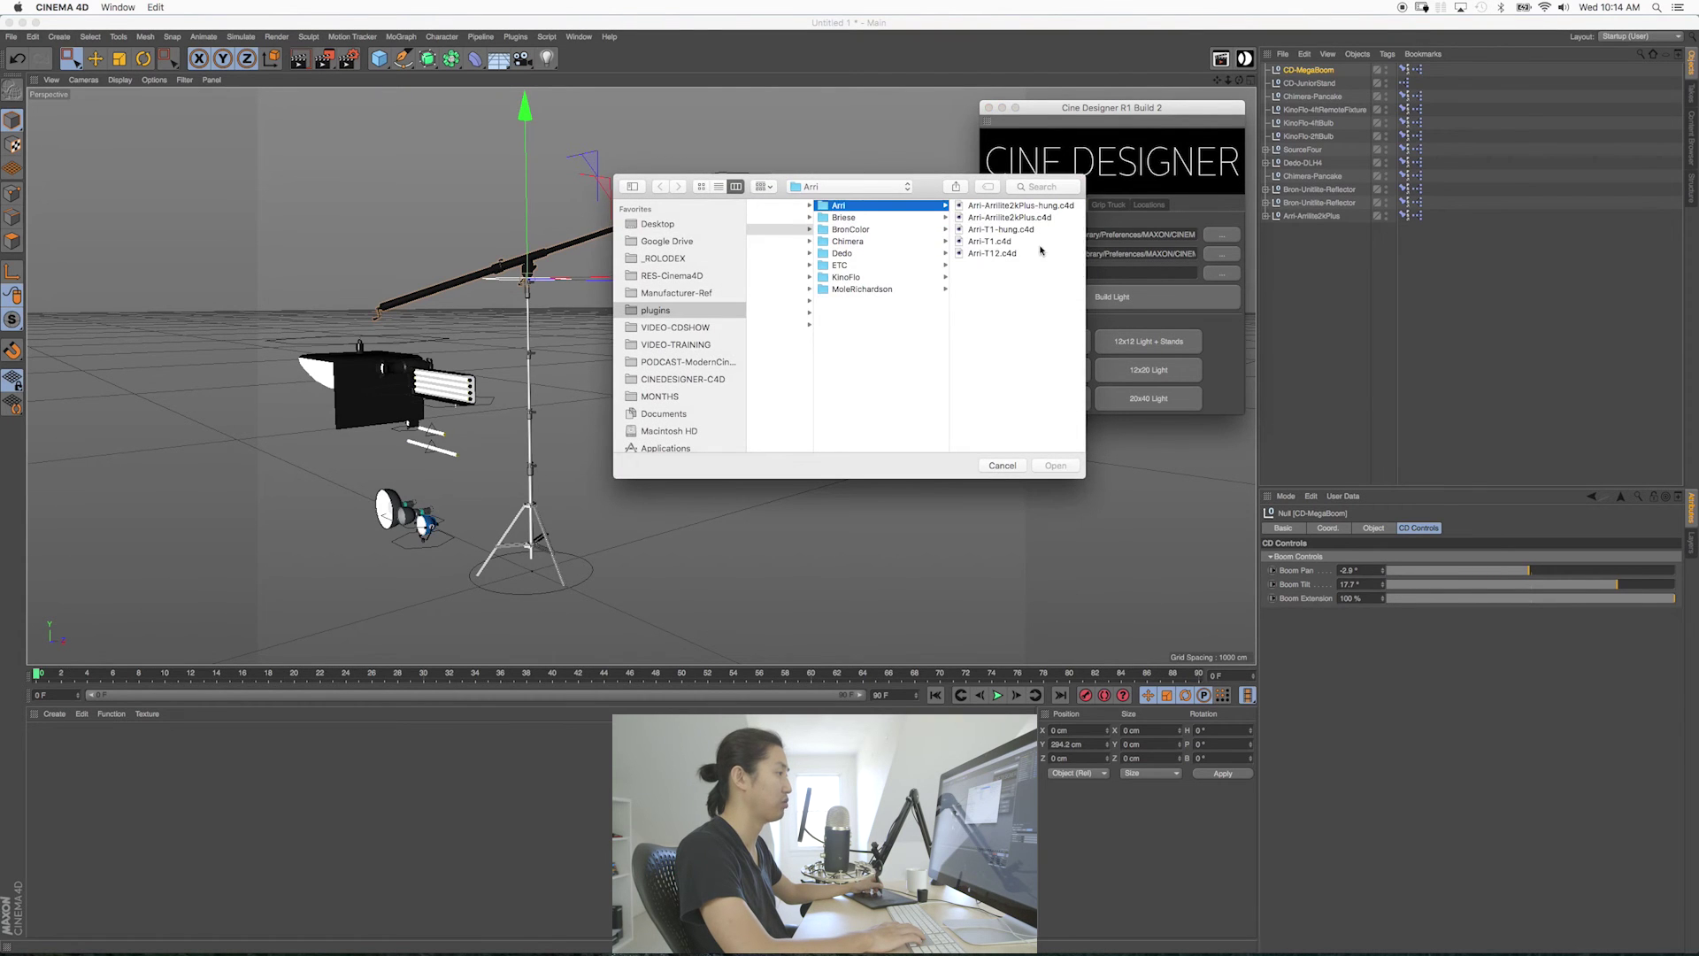
double_click(992, 252)
click(1217, 256)
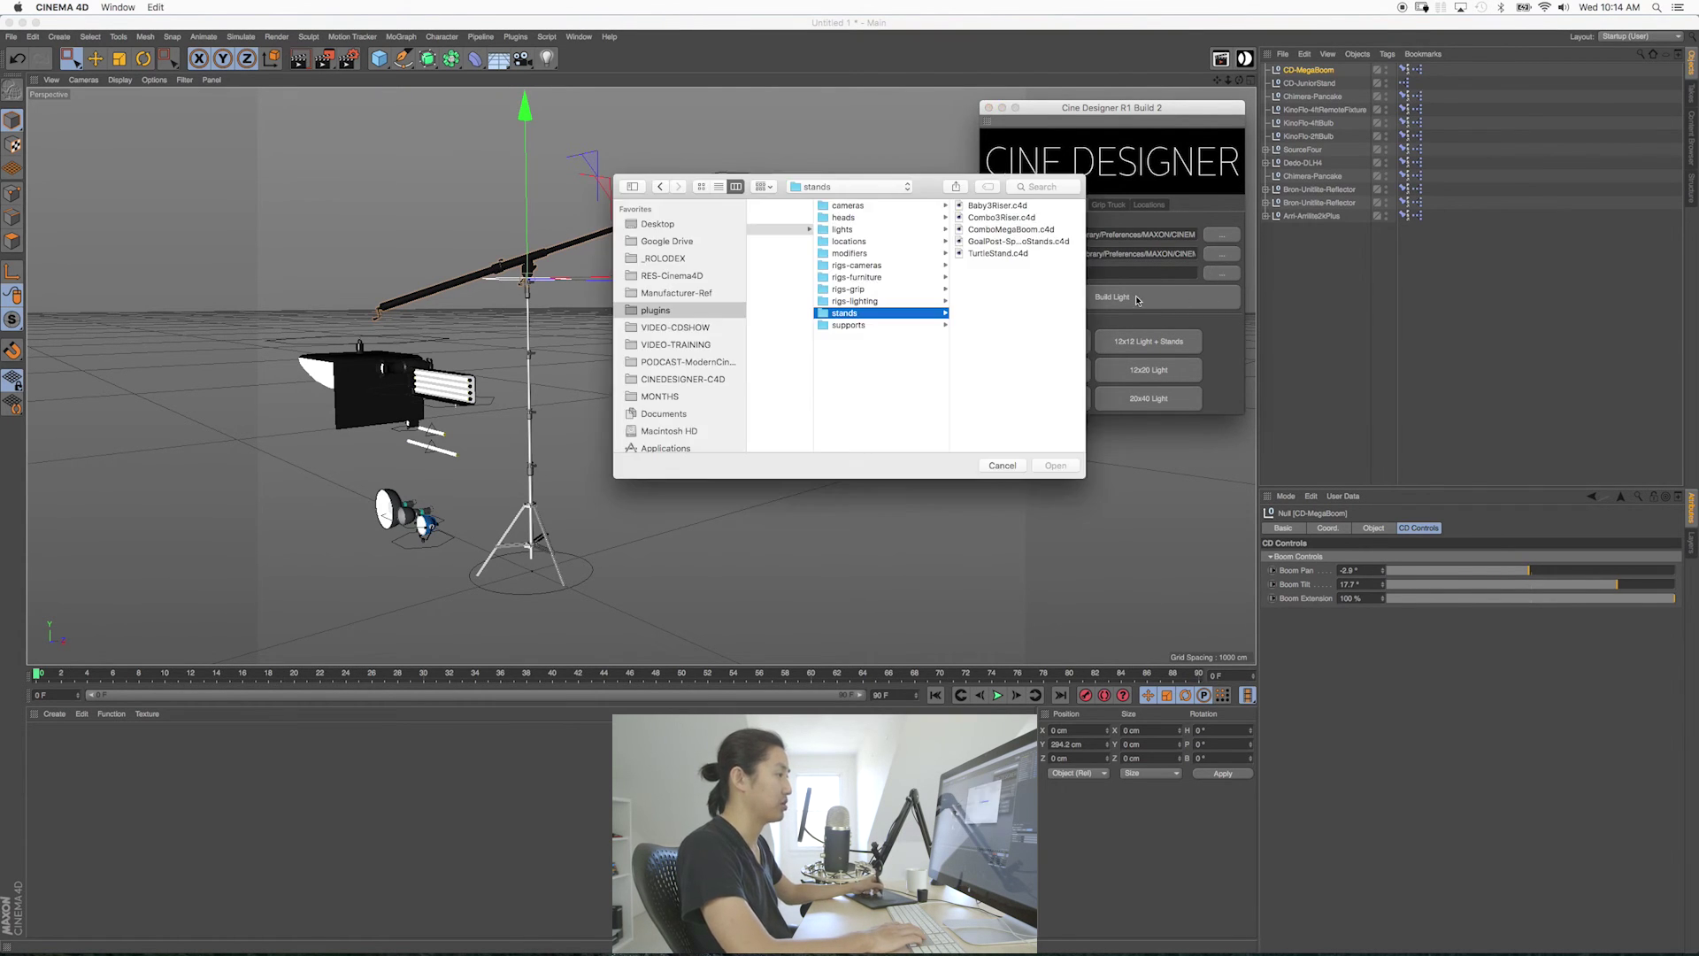
double_click(998, 254)
click(1112, 296)
Move the Arri T12 and its turtle base beside the boom stand, to about X 130 cm.
scroll(628, 506, up, 5)
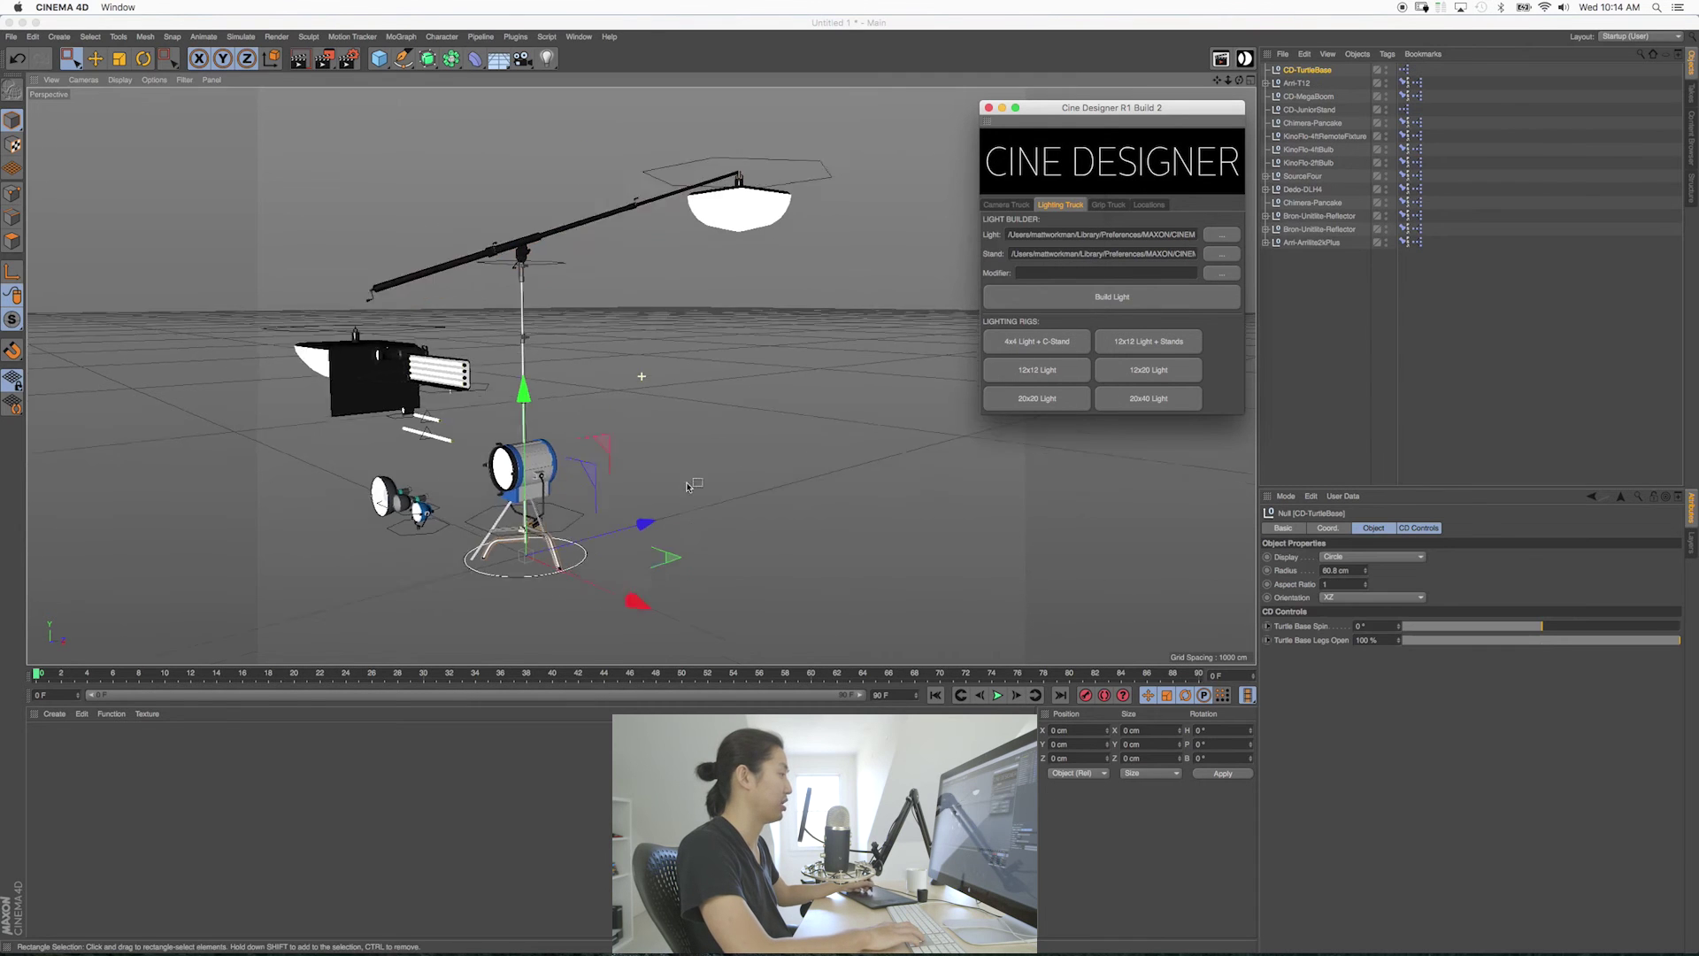
scroll(629, 506, up, 5)
mouse_move(547, 508)
mouse_down()
mouse_move(715, 536)
mouse_move(668, 481)
mouse_move(531, 503)
mouse_move(757, 466)
mouse_up()
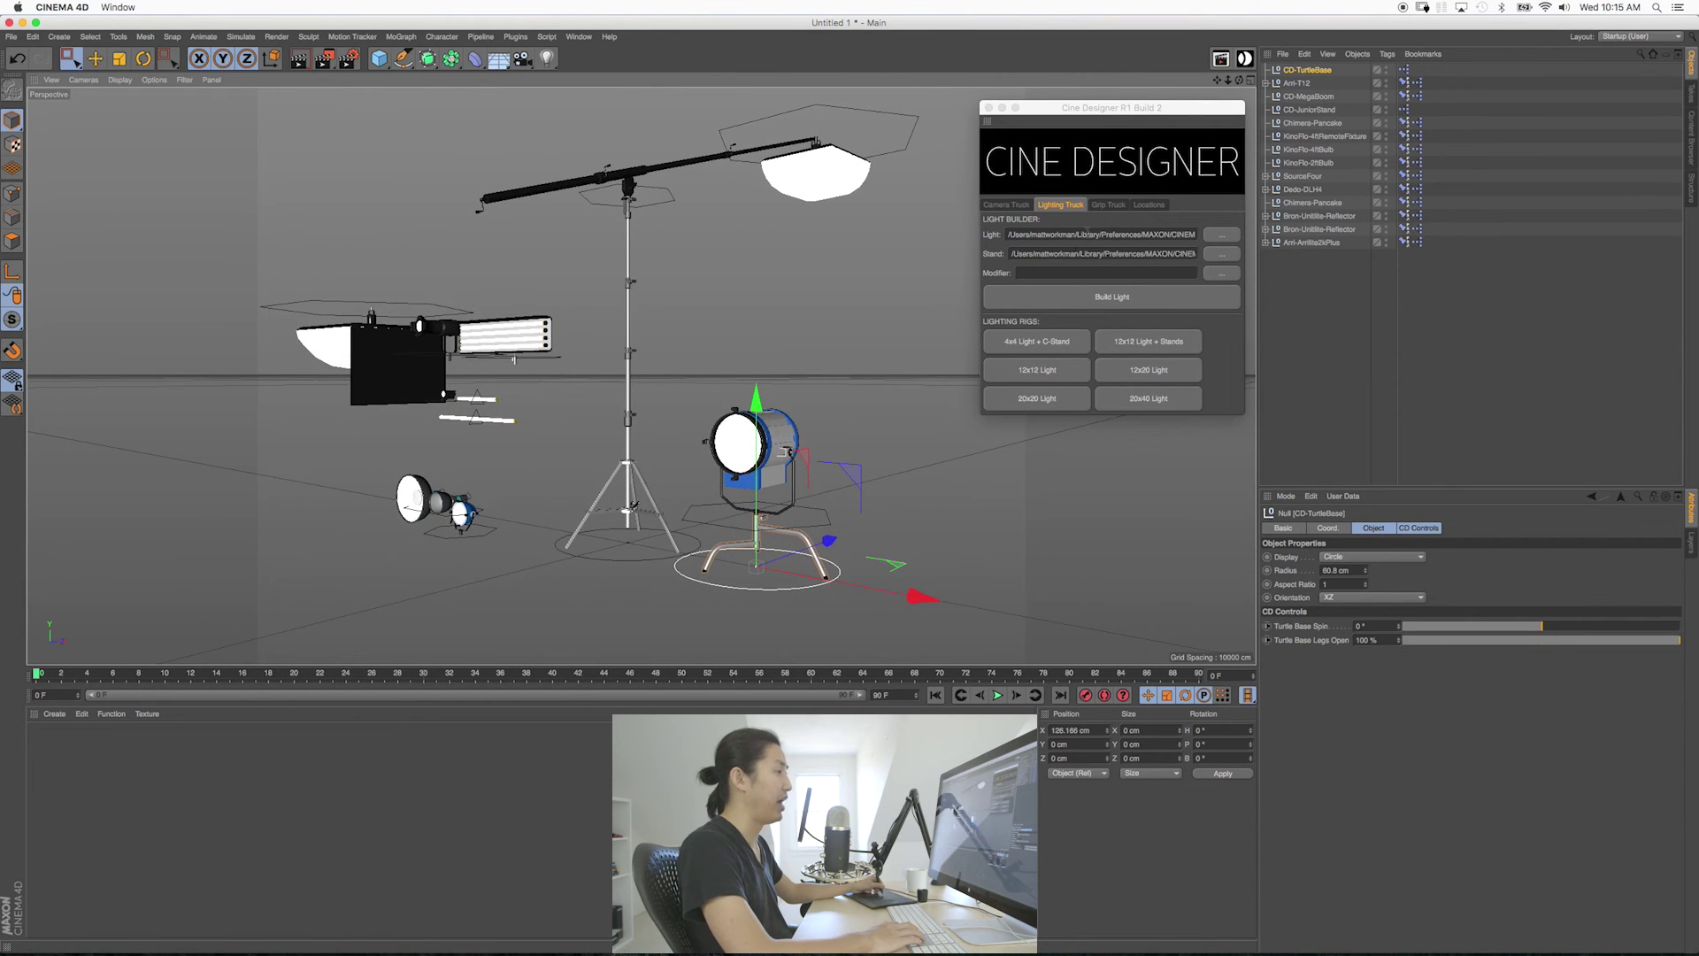
Add the 4x4 Solid Floppy grip rig, move it along X past the Arri T12 and clear the selection.
click(1108, 206)
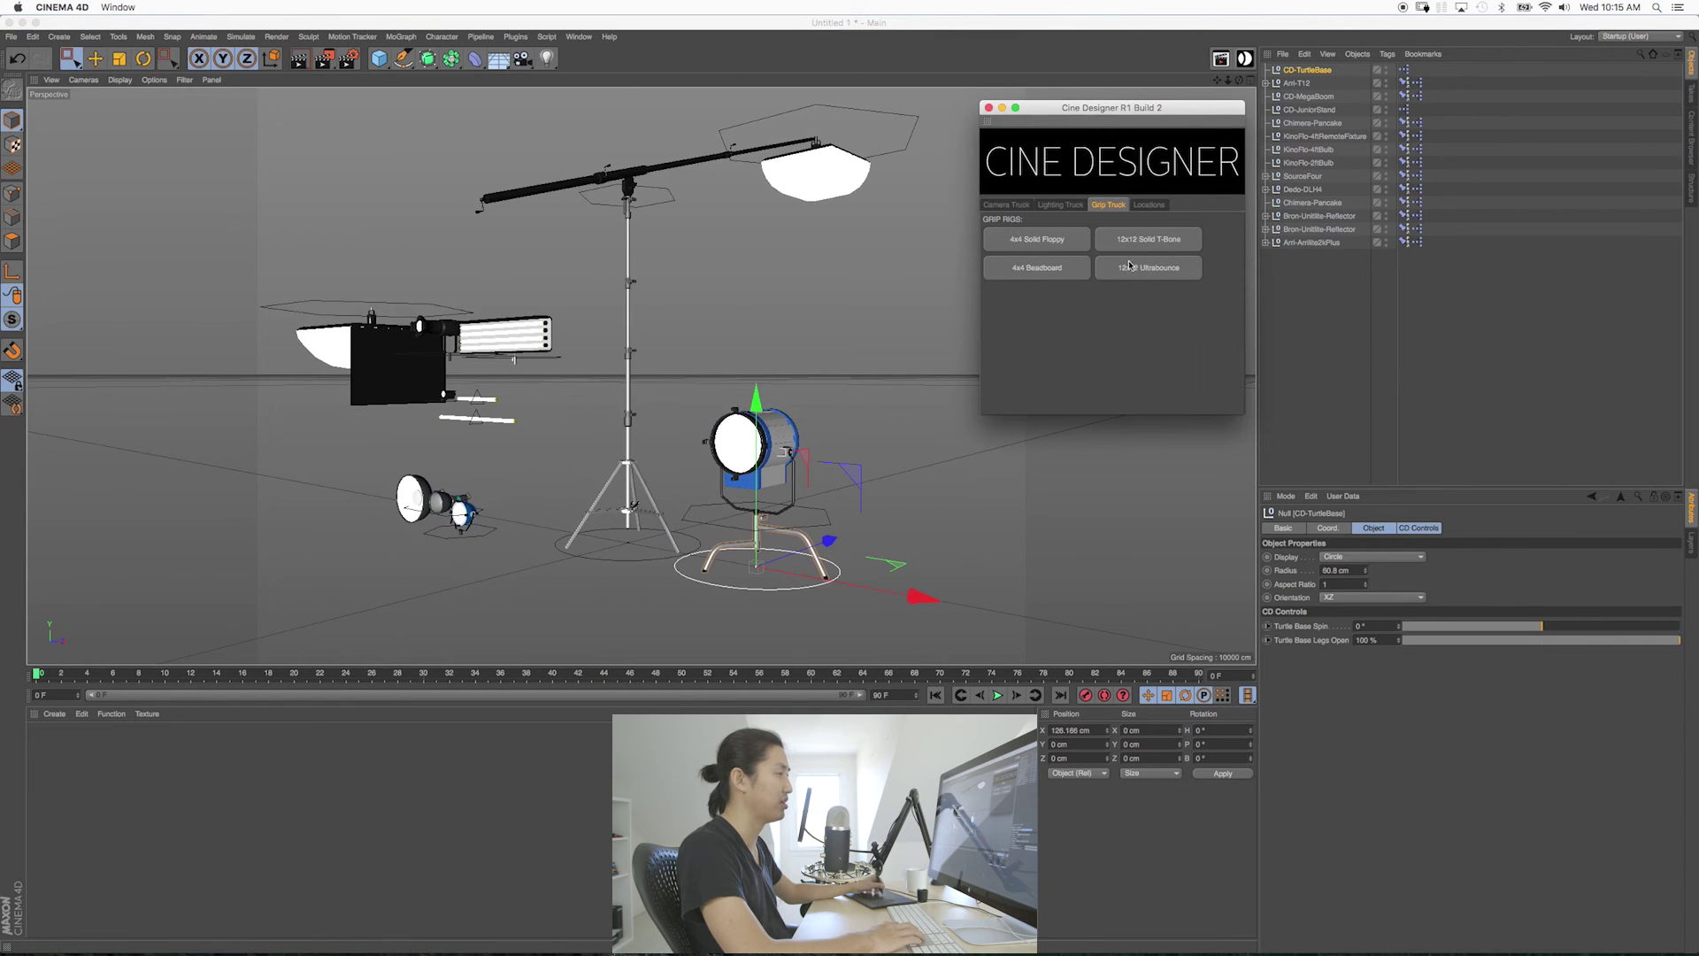
click(1037, 239)
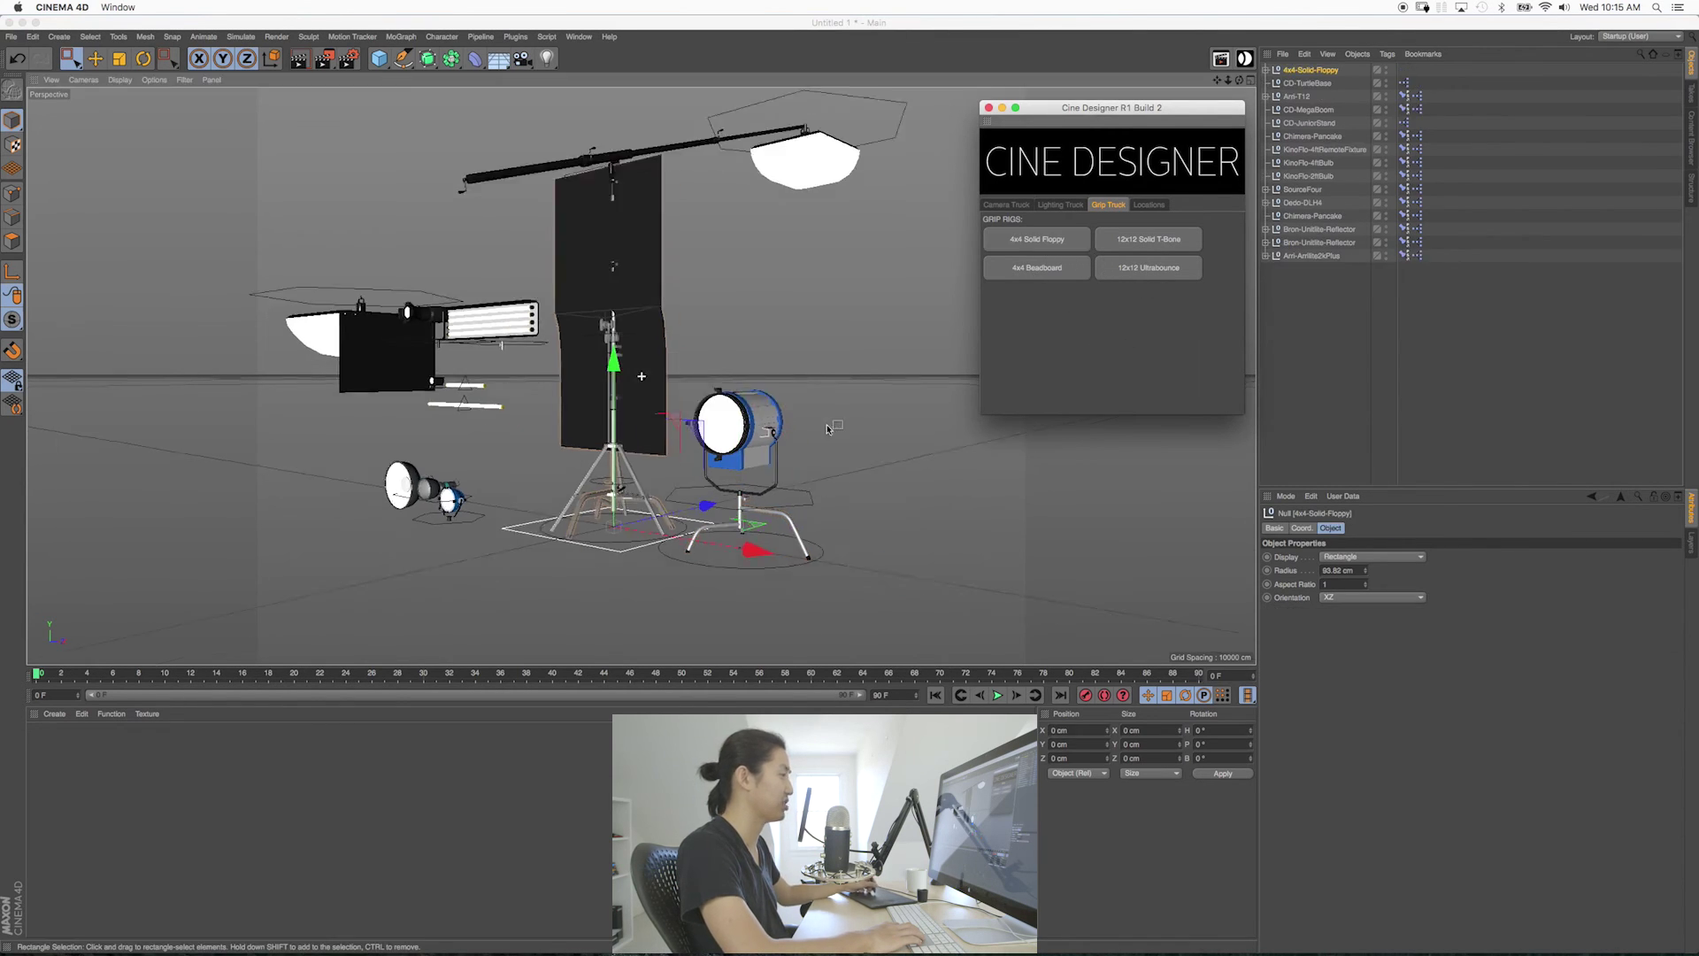
drag(652, 496, 847, 530)
click(848, 530)
Examine the lighting and grip layout from several angles and check the available location and grip rig presets.
alt+middle_drag(764, 437, 766, 451)
alt+drag(766, 451, 718, 432)
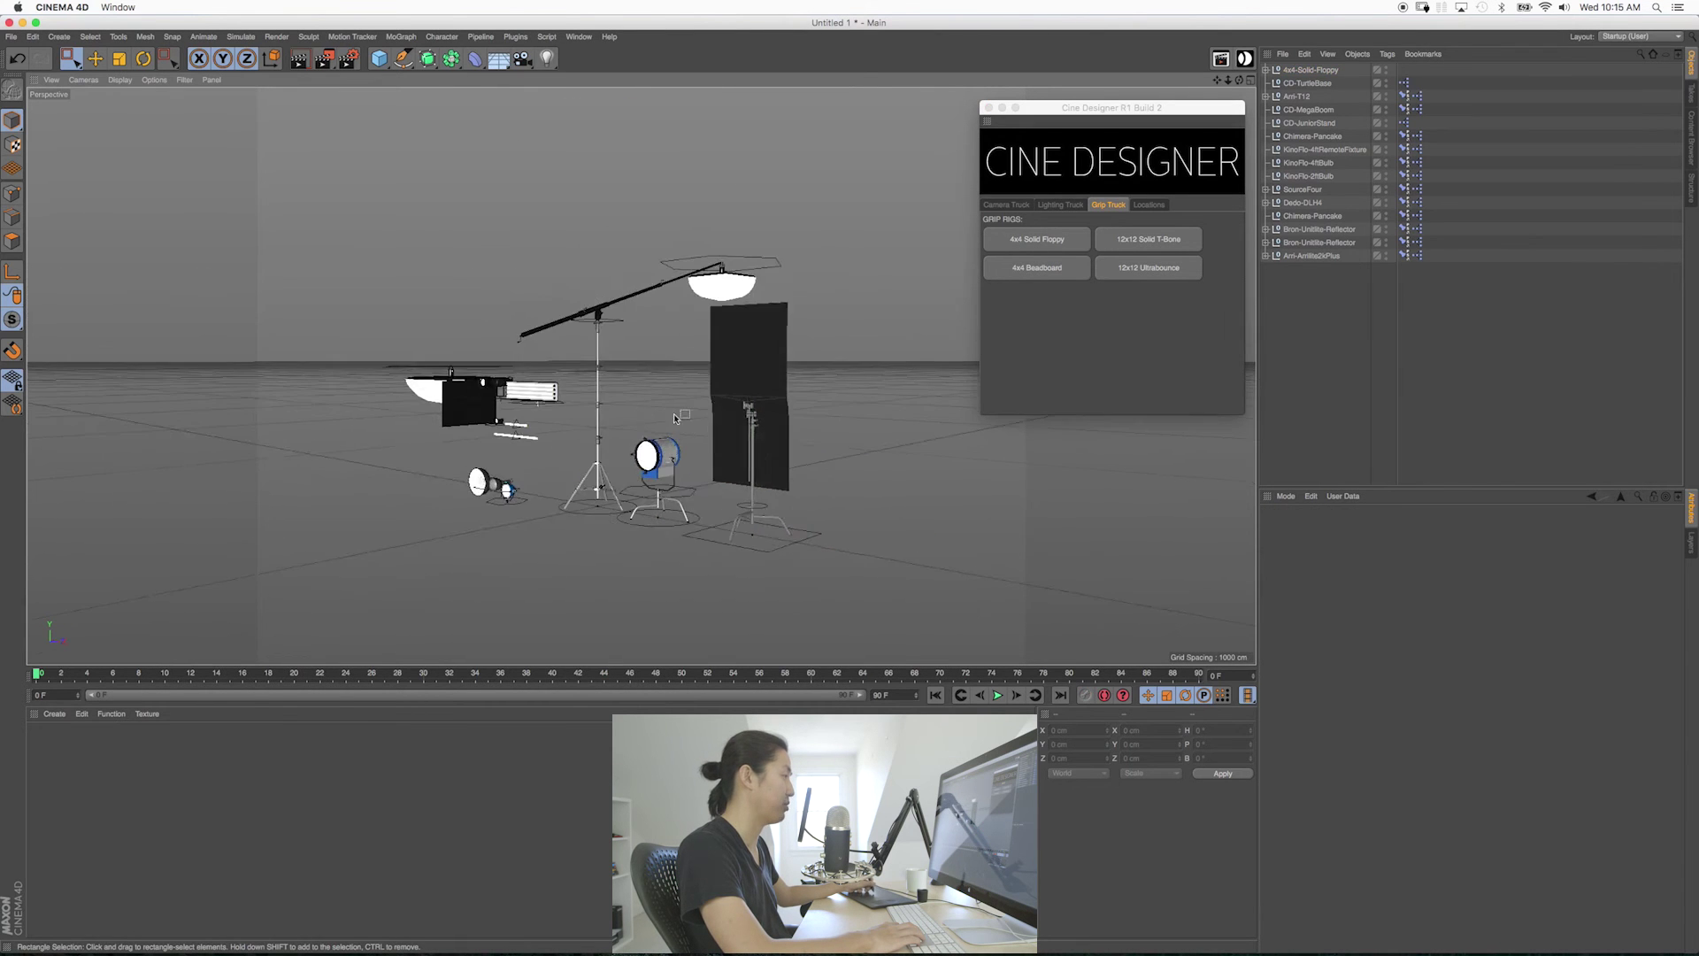
alt+right_drag(681, 416, 752, 421)
alt+drag(752, 422, 786, 430)
scroll(786, 428, down, 10)
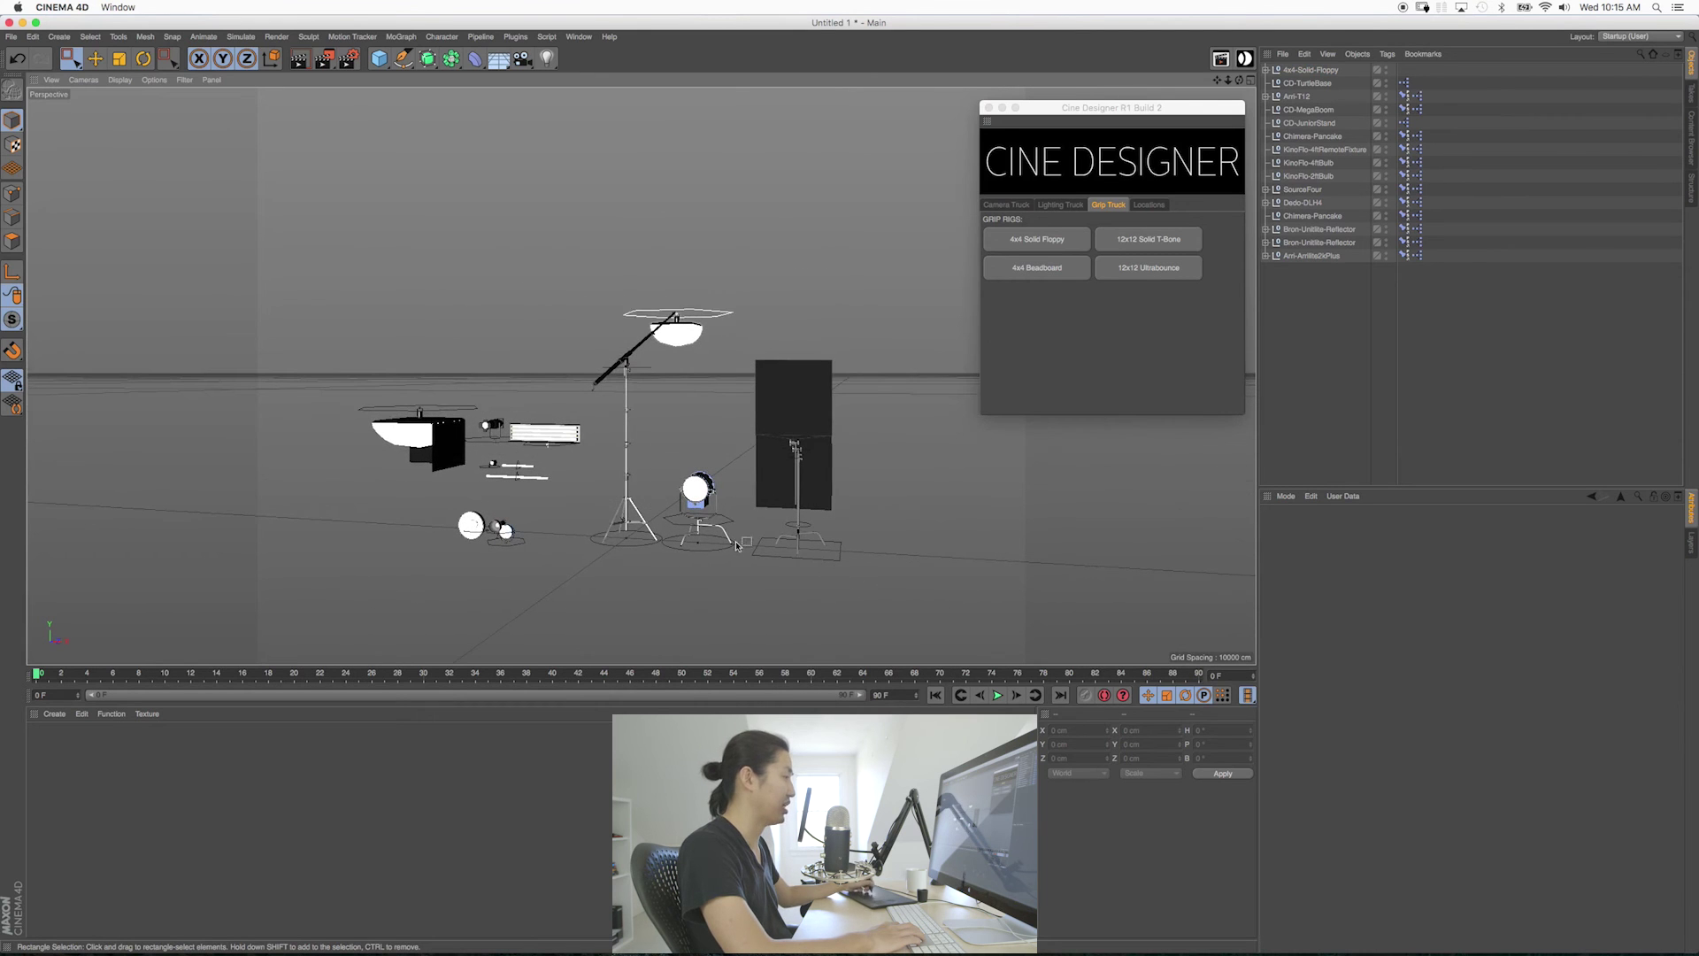
click(1149, 207)
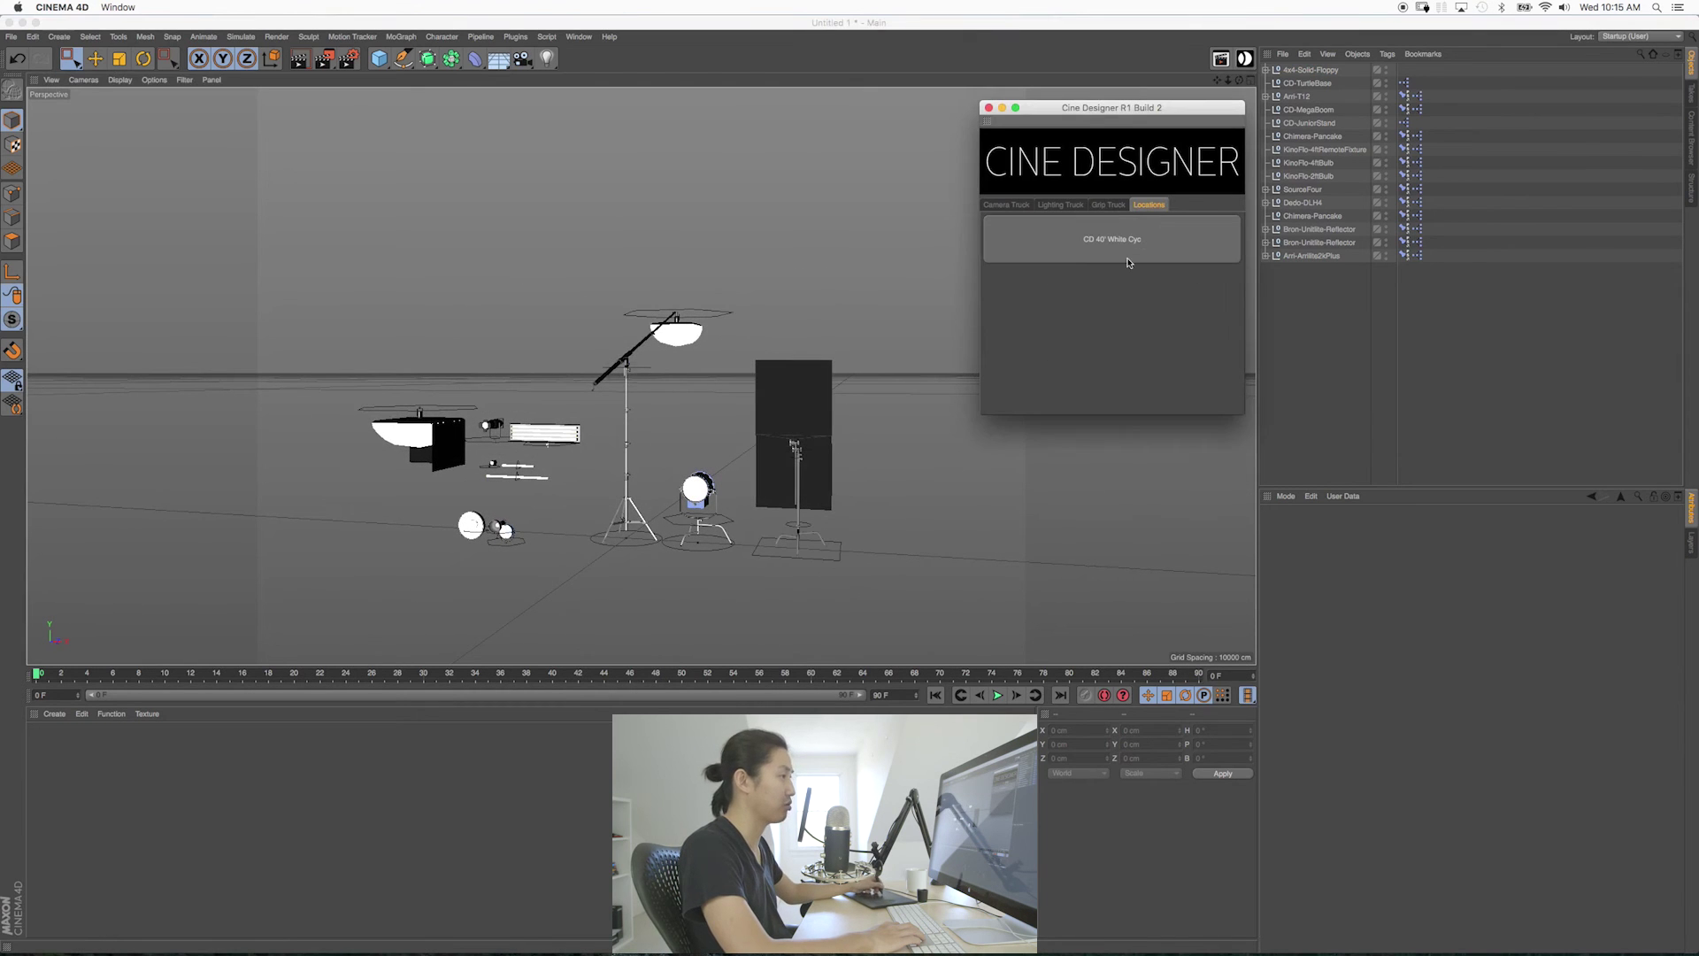
click(1109, 207)
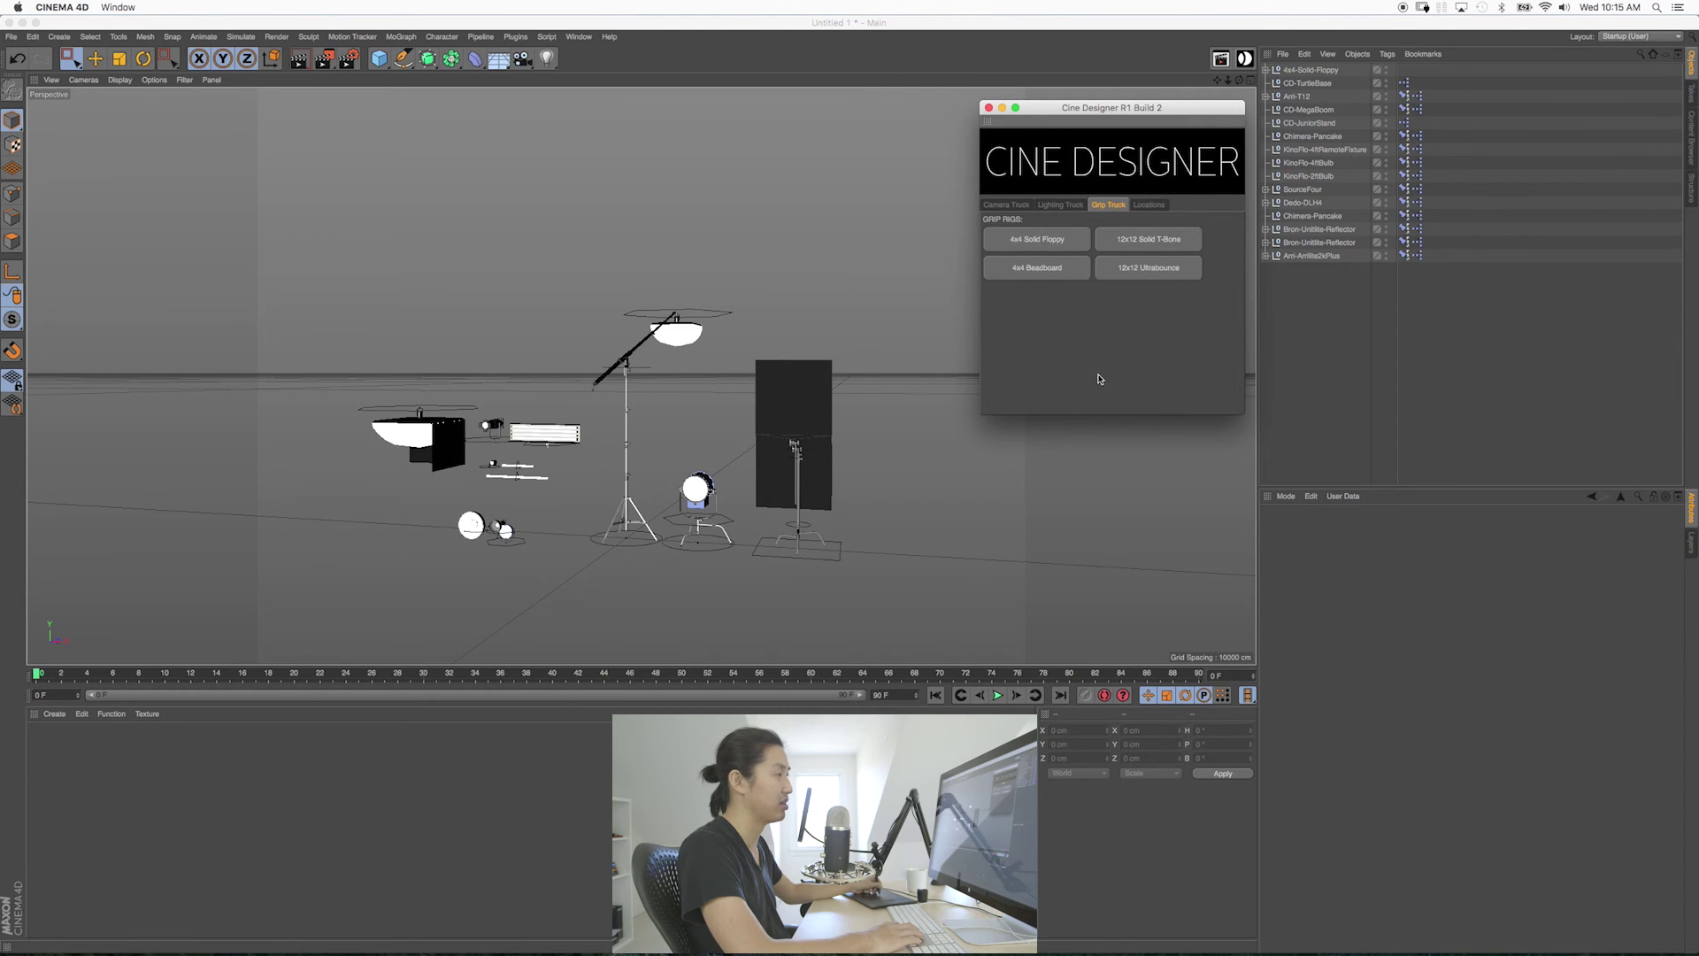
scroll(726, 473, up, 5)
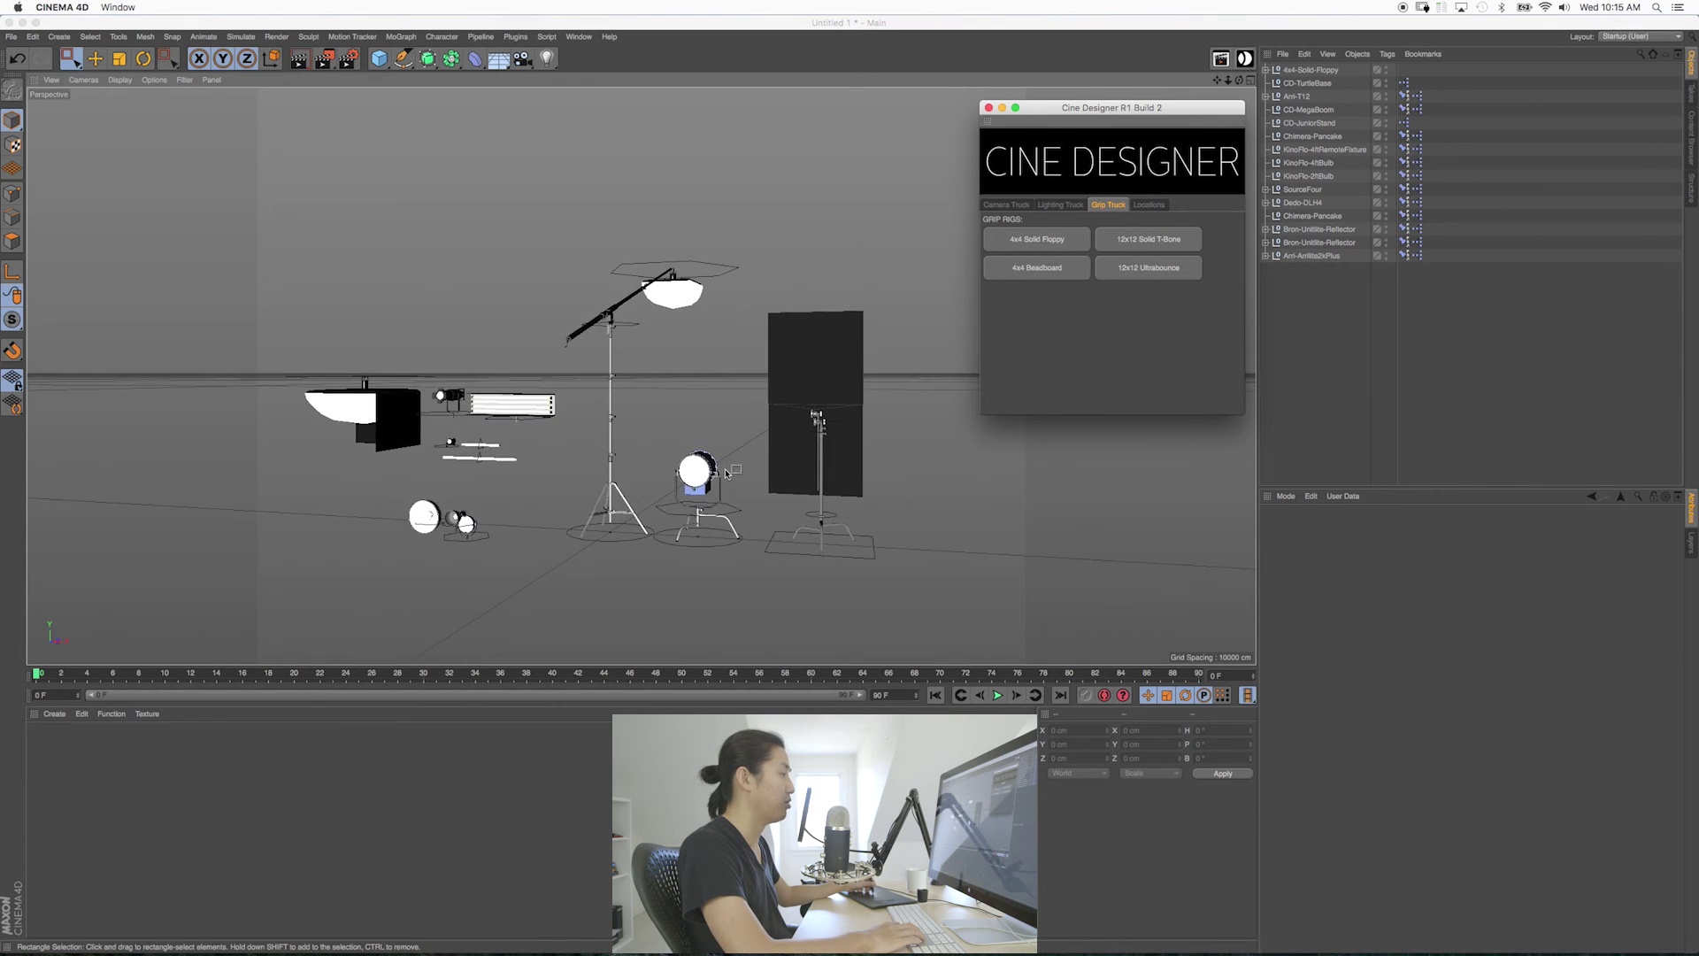
scroll(726, 474, up, 5)
scroll(784, 478, up, 5)
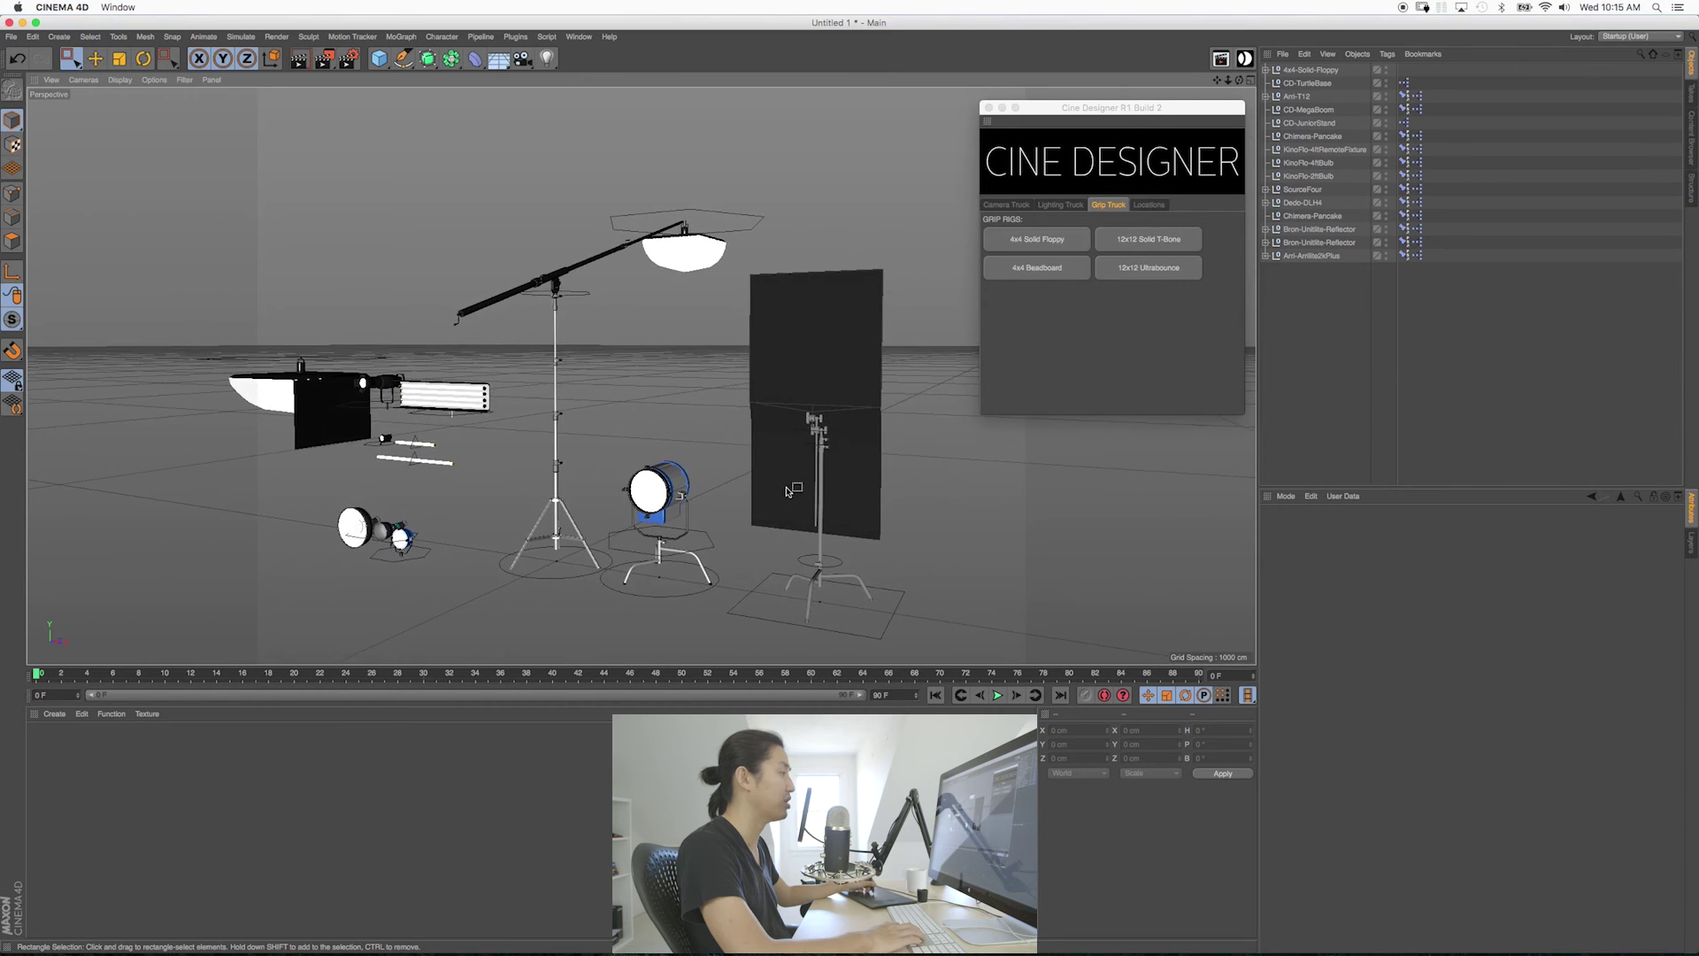
scroll(832, 482, down, 3)
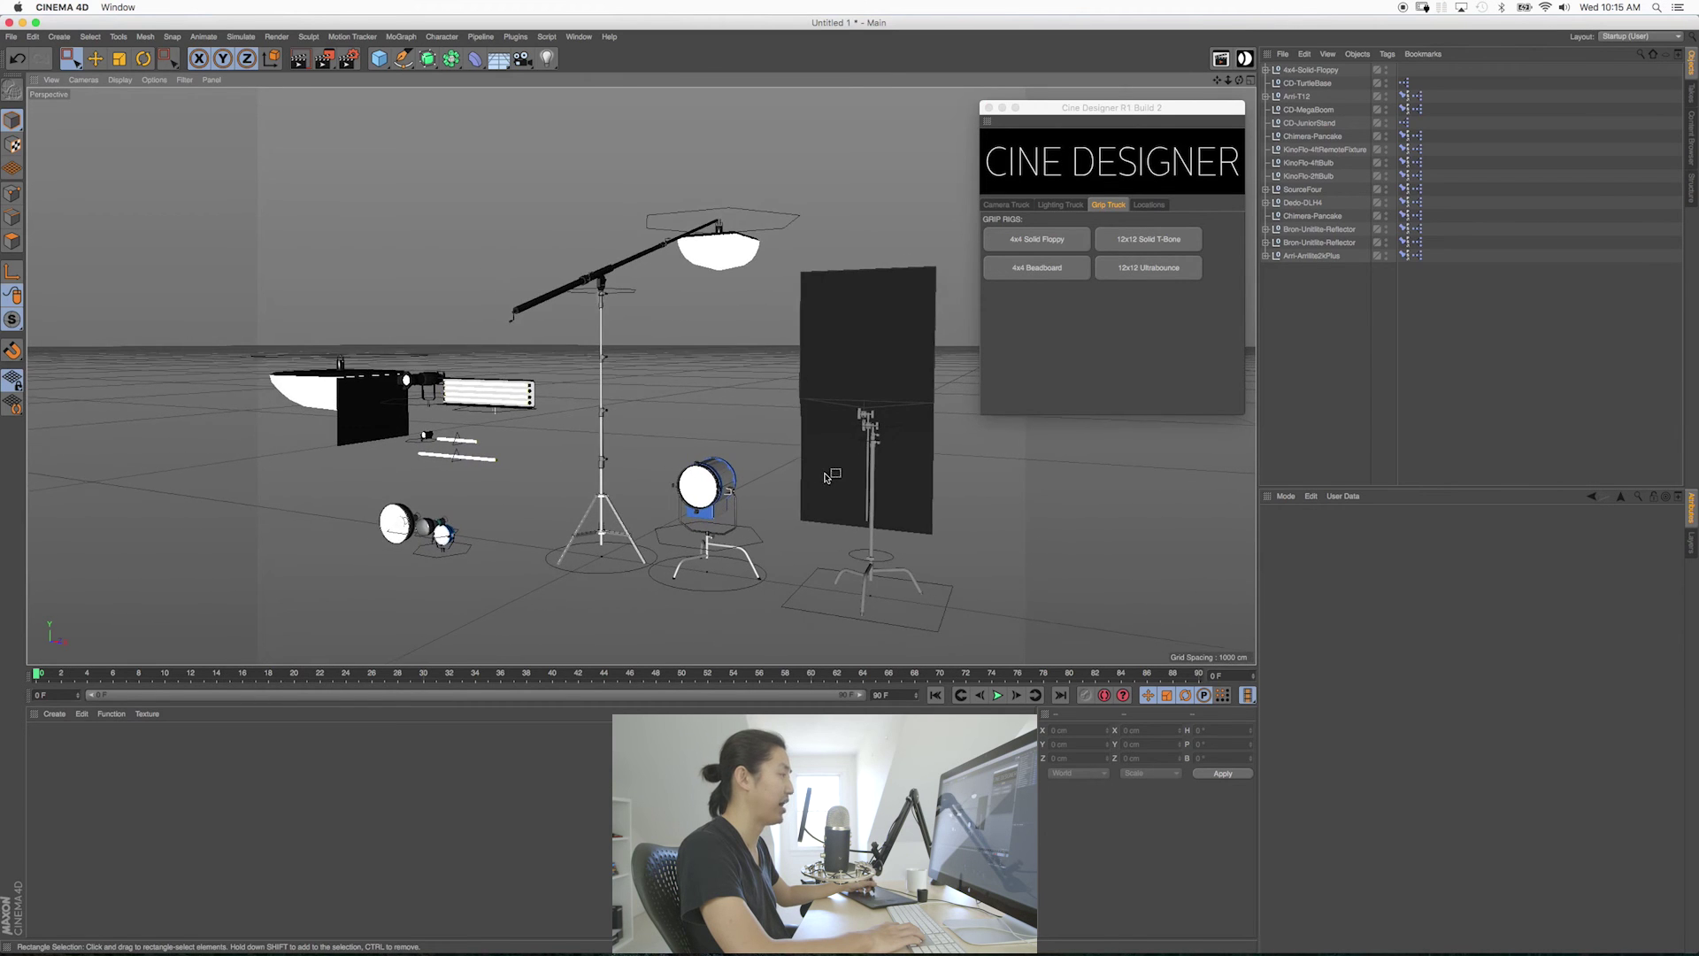